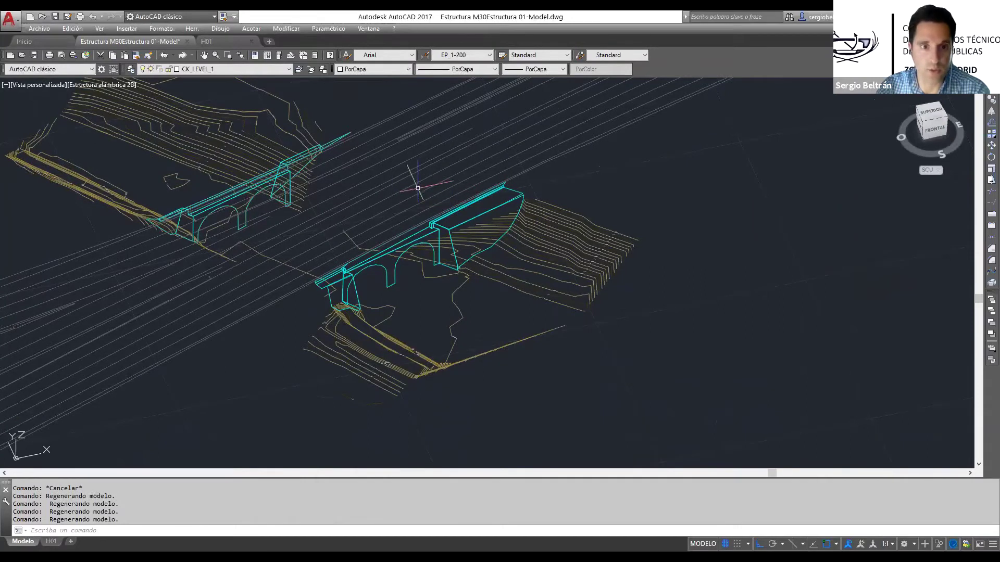
# Examine the 3D wireframe of the southern bridge structure, including its arches, deck edges and abutments
pyautogui.press('Escape')
pyautogui.keyDown('shift'); pyautogui.moveTo(445, 216); pyautogui.dragTo(469, 206, button='middle'); pyautogui.keyUp('shift')
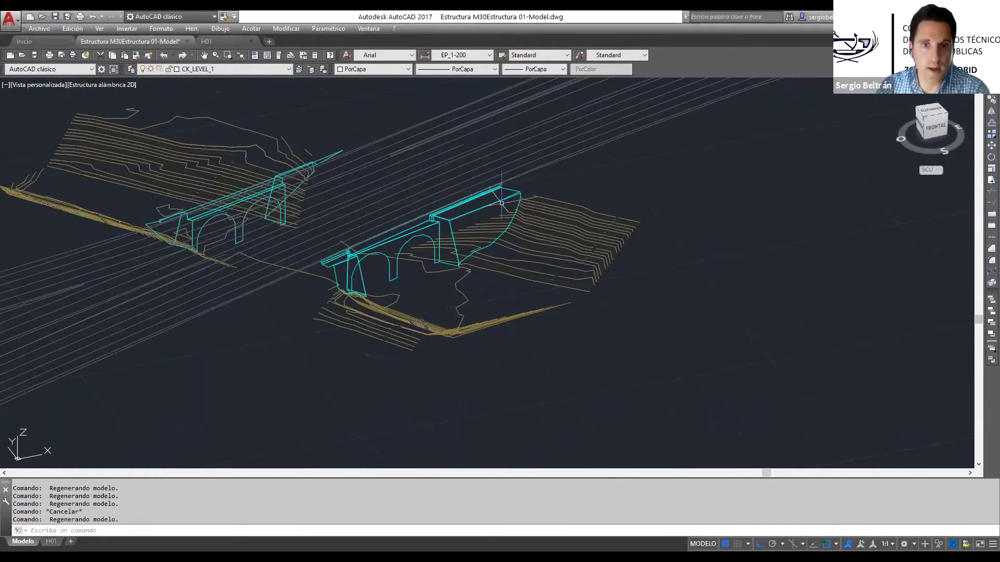
pyautogui.click(456, 217)
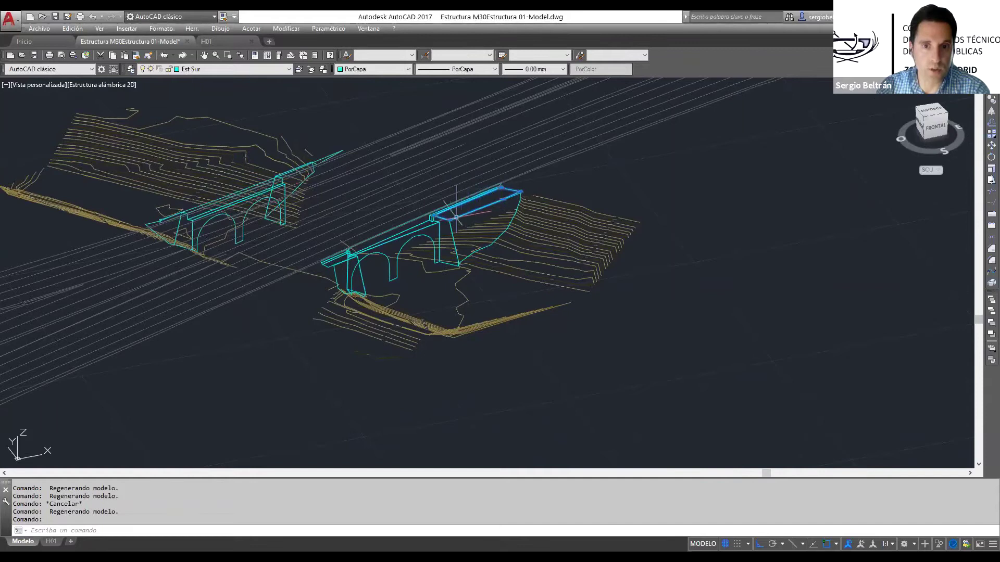
pyautogui.press('Escape')
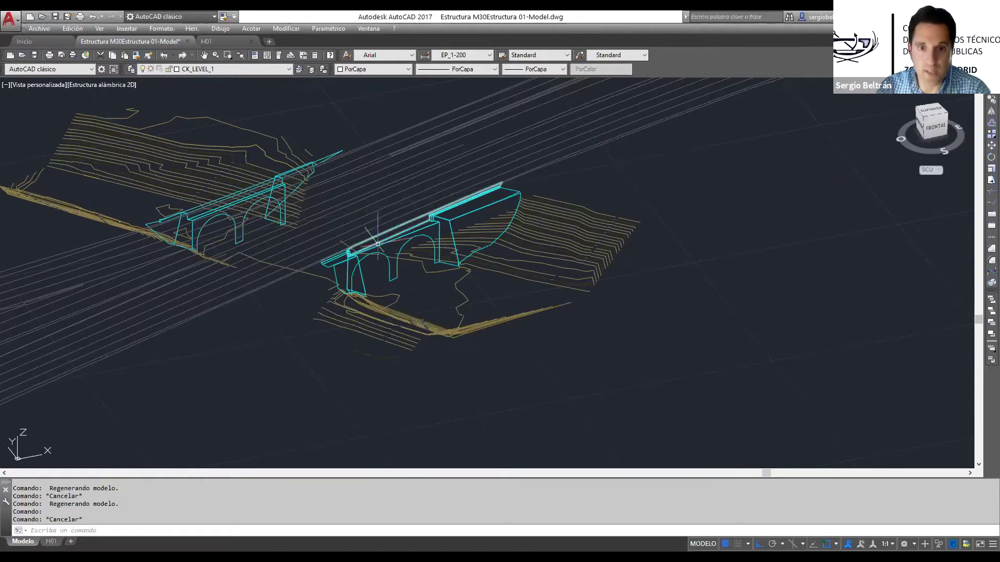
pyautogui.scroll(2, 377, 243)
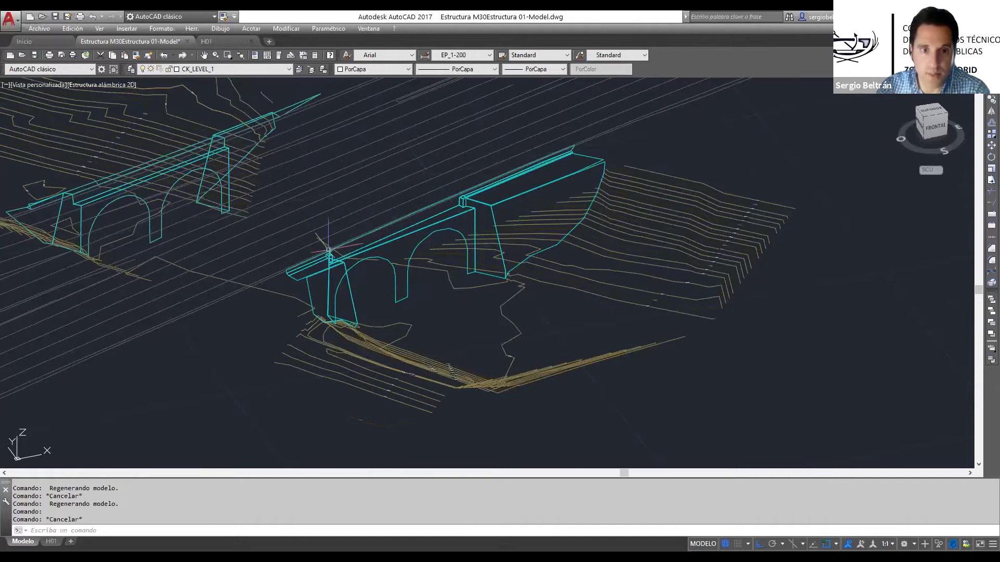
pyautogui.scroll(4, 336, 245)
pyautogui.moveTo(426, 222); pyautogui.dragTo(312, 256, button='middle')
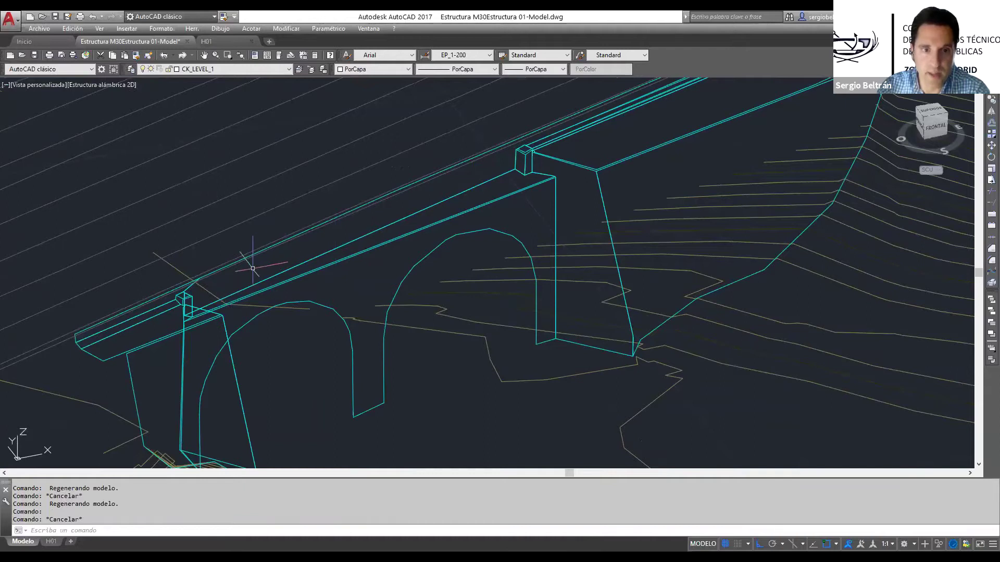
pyautogui.scroll(-2, 252, 268)
pyautogui.scroll(-3, 445, 299)
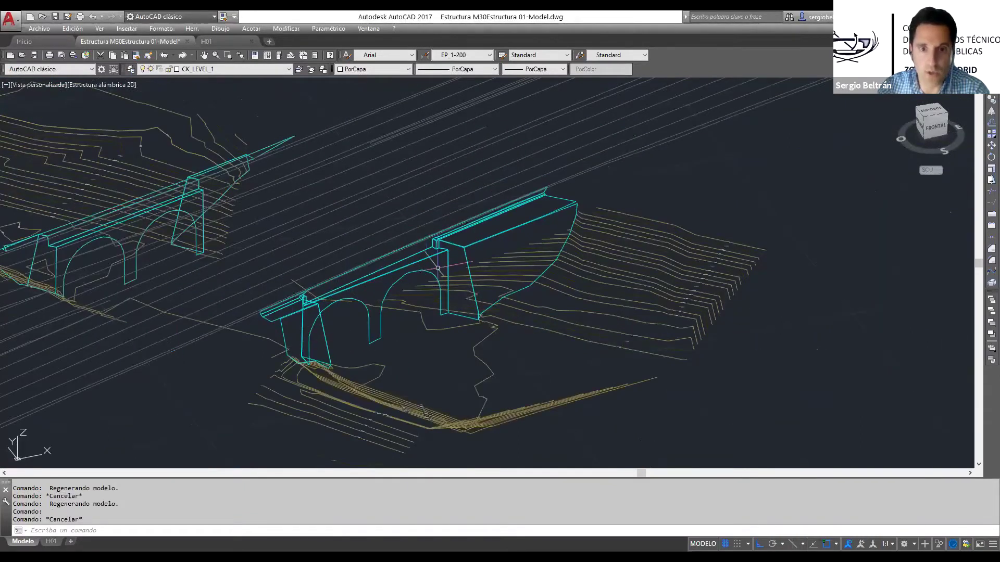
pyautogui.scroll(-2, 437, 267)
pyautogui.scroll(-2, 332, 208)
# Examine the whole 3D model with both bridge structures, the road lines between them and the surrounding terrain contours
pyautogui.press('Escape')
pyautogui.press('Escape')
pyautogui.press('Escape')
pyautogui.press('Escape')
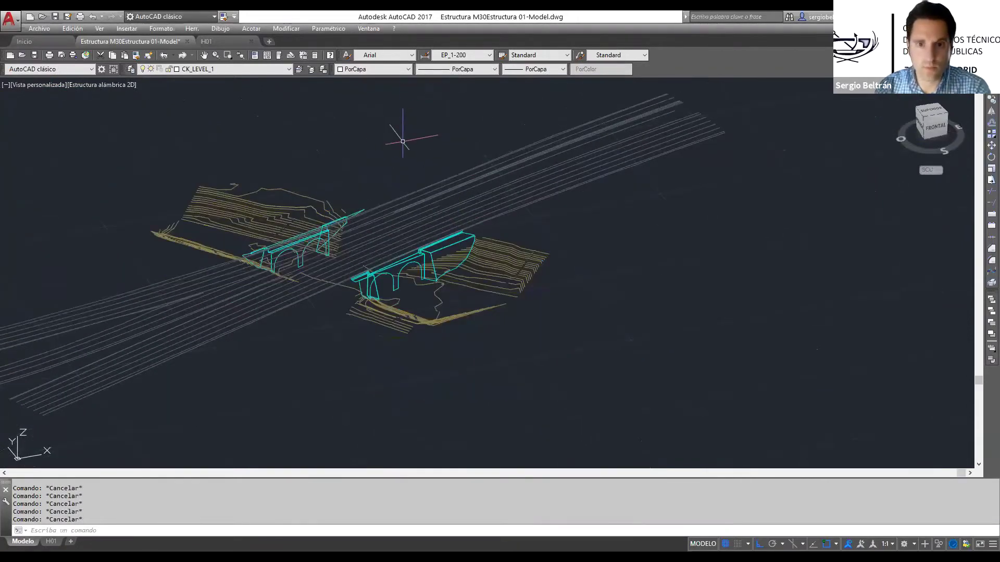
pyautogui.keyDown('shift'); pyautogui.moveTo(402, 167); pyautogui.dragTo(383, 216, button='middle'); pyautogui.keyUp('shift')
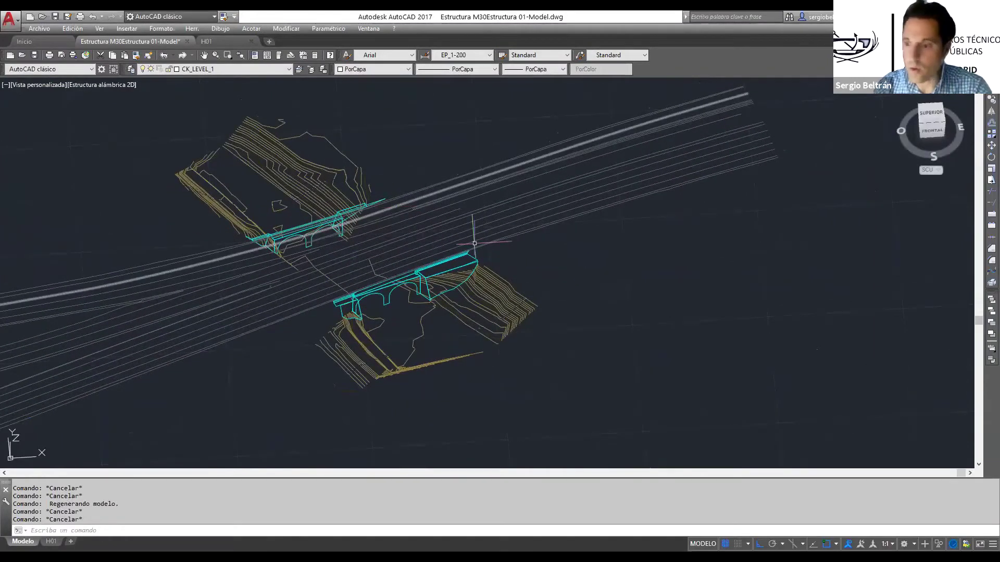
pyautogui.moveTo(435, 193); pyautogui.dragTo(422, 191, button='middle')
pyautogui.press('Escape')
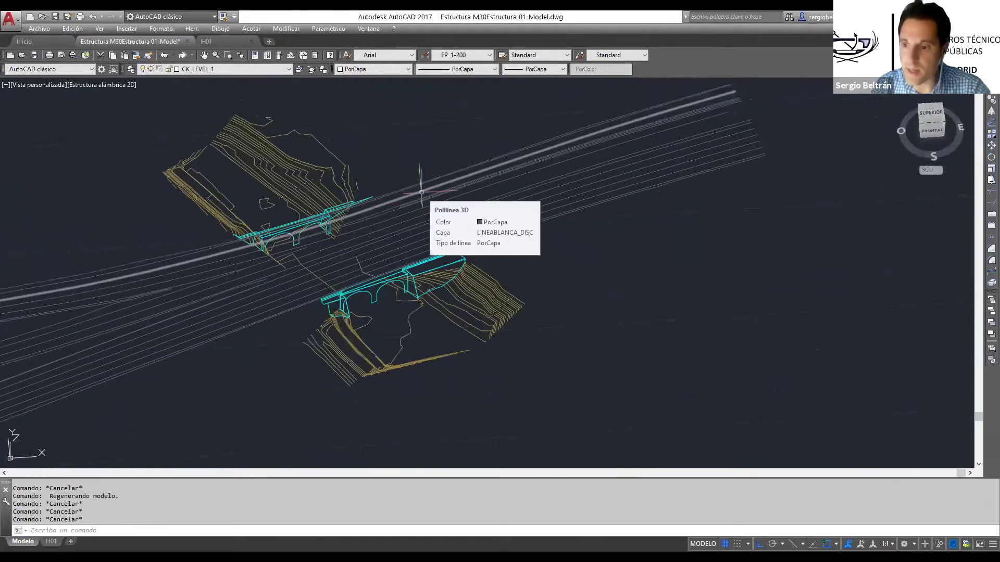
pyautogui.press('Escape')
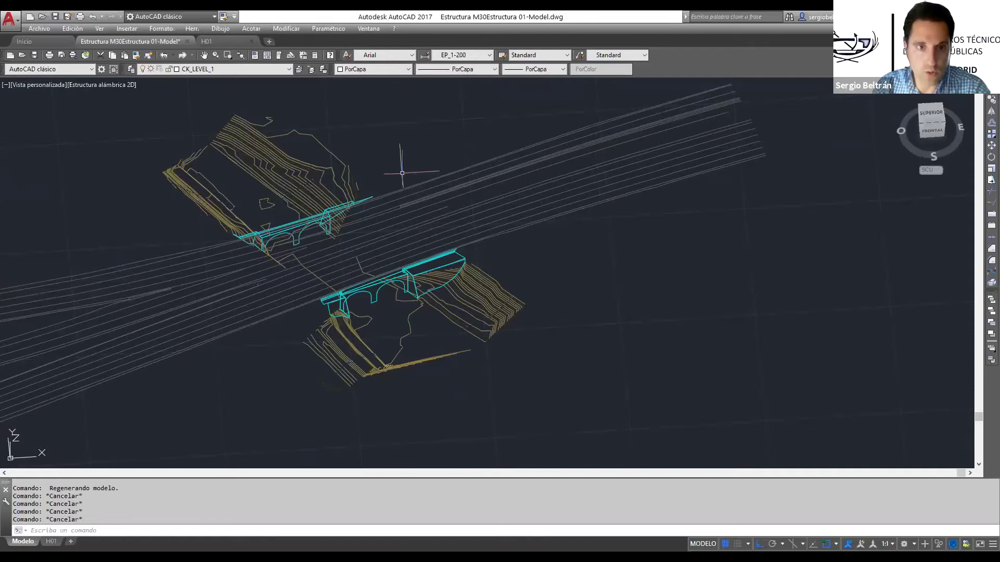
# Switch to the H01 drawing, view its sheet layout and go to its model space
pyautogui.click(206, 41)
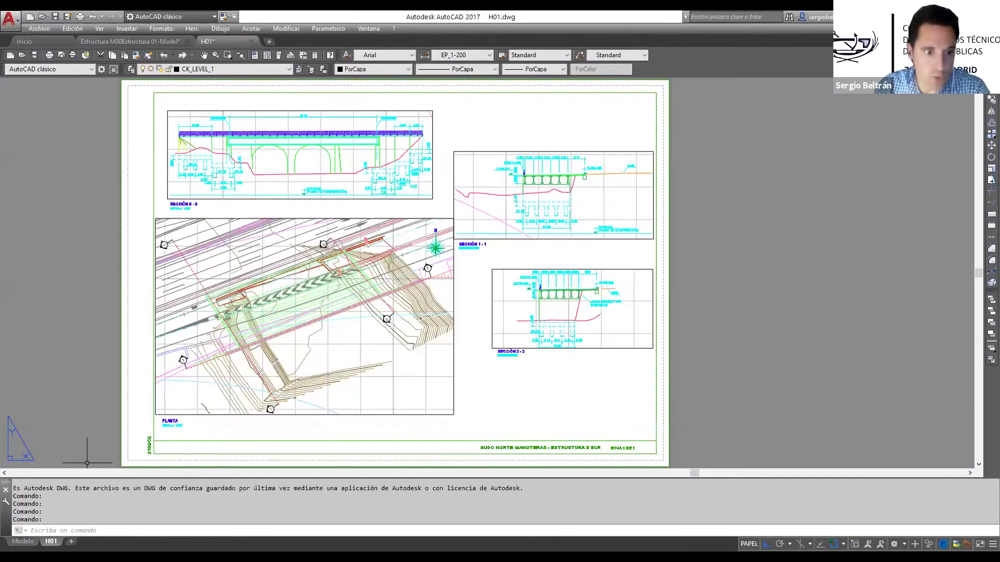
pyautogui.moveTo(351, 288); pyautogui.dragTo(271, 286, button='middle')
pyautogui.press('Escape')
pyautogui.press('Escape')
pyautogui.click(26, 542)
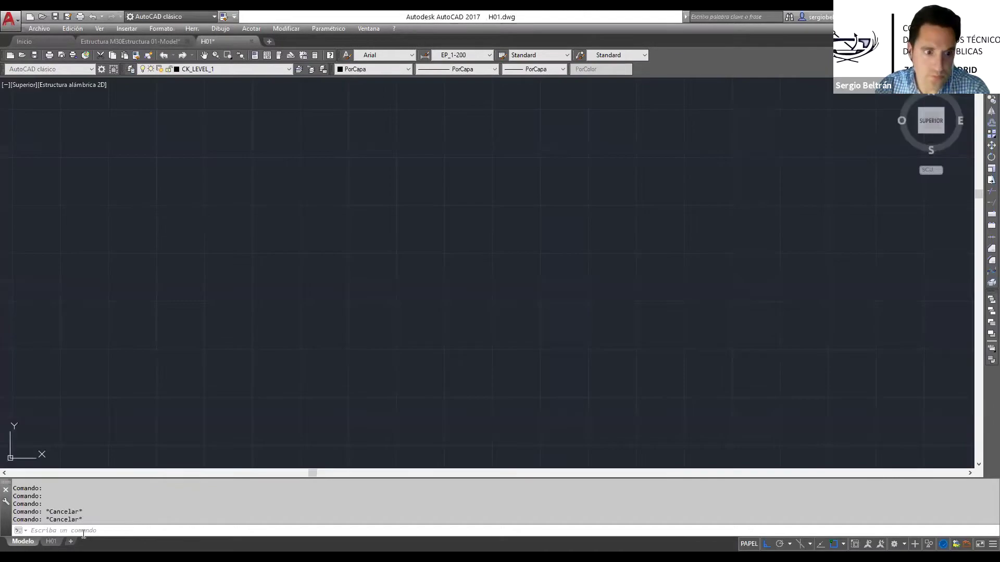
# Locate and examine the plan of the southern structure in the H01 model space
pyautogui.moveTo(505, 194)
pyautogui.mouseDown(button='middle')
pyautogui.moveTo(469, 169)
pyautogui.moveTo(408, 188)
pyautogui.mouseUp(button='middle')
pyautogui.press('Escape')
pyautogui.scroll(2, 465, 156)
pyautogui.scroll(2, 464, 156)
pyautogui.click(38, 29)
pyautogui.press('Escape')
pyautogui.scroll(-2, 350, 390)
pyautogui.moveTo(350, 389); pyautogui.dragTo(326, 315, button='middle')
pyautogui.scroll(4, 411, 226)
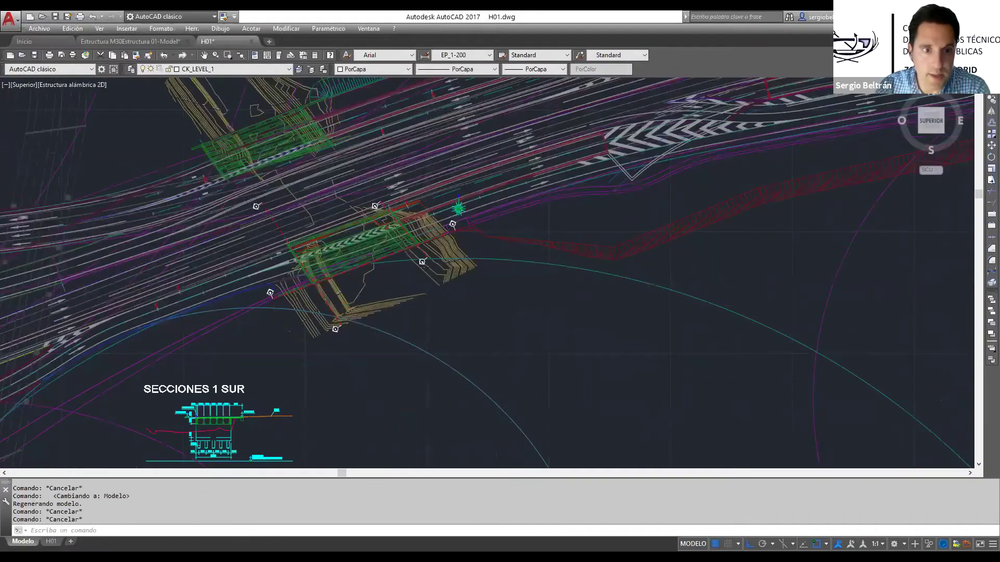
pyautogui.scroll(2, 404, 209)
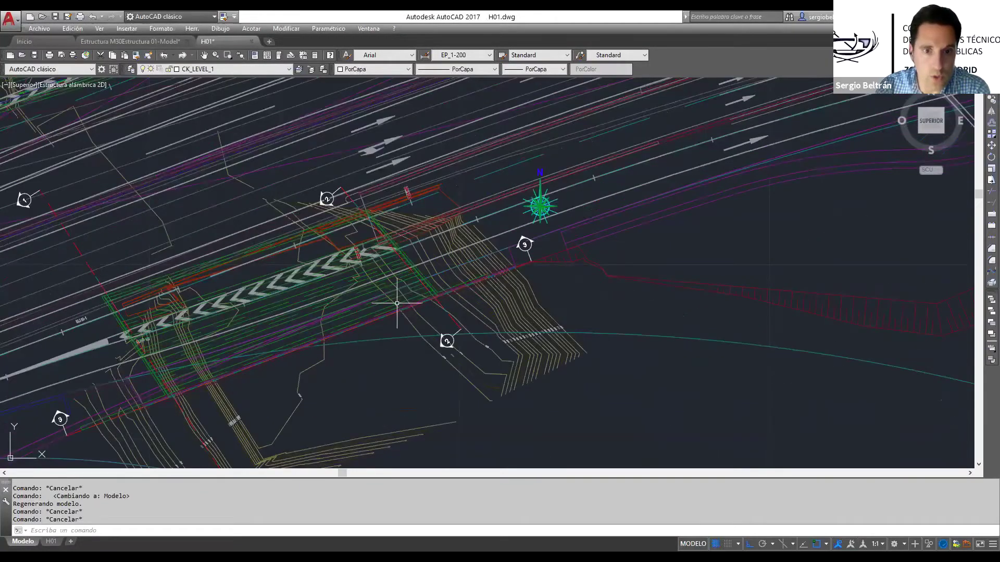
pyautogui.moveTo(297, 301)
pyautogui.mouseDown(button='middle')
pyautogui.moveTo(367, 241)
pyautogui.moveTo(395, 280)
pyautogui.mouseUp(button='middle')
pyautogui.scroll(-4, 368, 221)
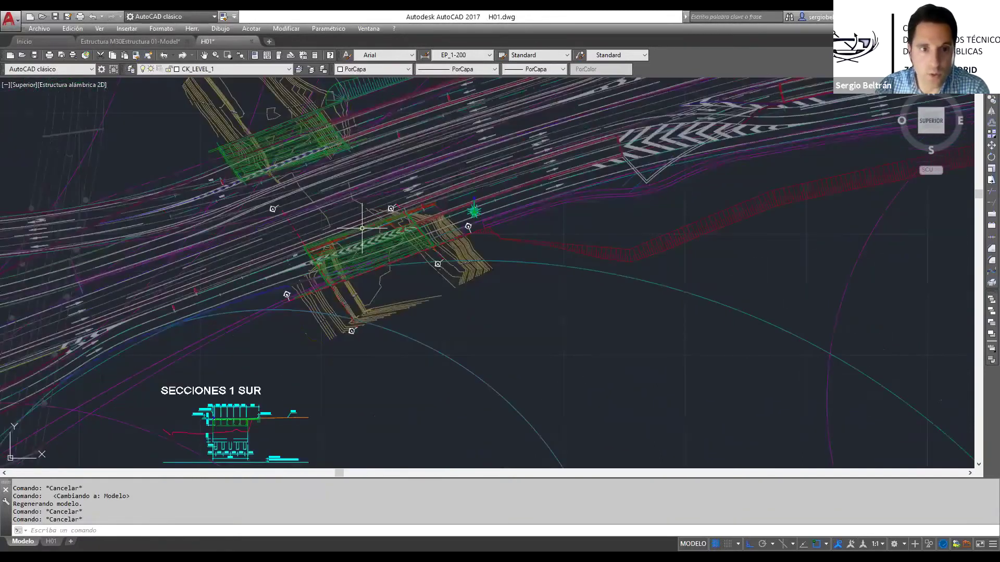
# Examine the plans of both structures and the SECCIONES SUR section drawings placed below them
pyautogui.moveTo(342, 157); pyautogui.dragTo(344, 234, button='middle')
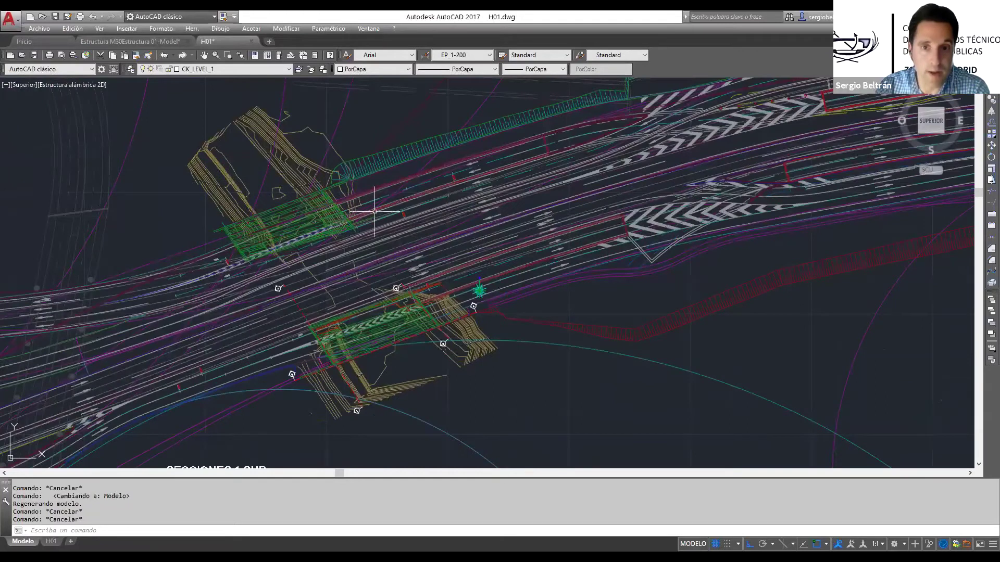
pyautogui.moveTo(340, 187); pyautogui.dragTo(328, 158, button='middle')
pyautogui.scroll(-3, 356, 239)
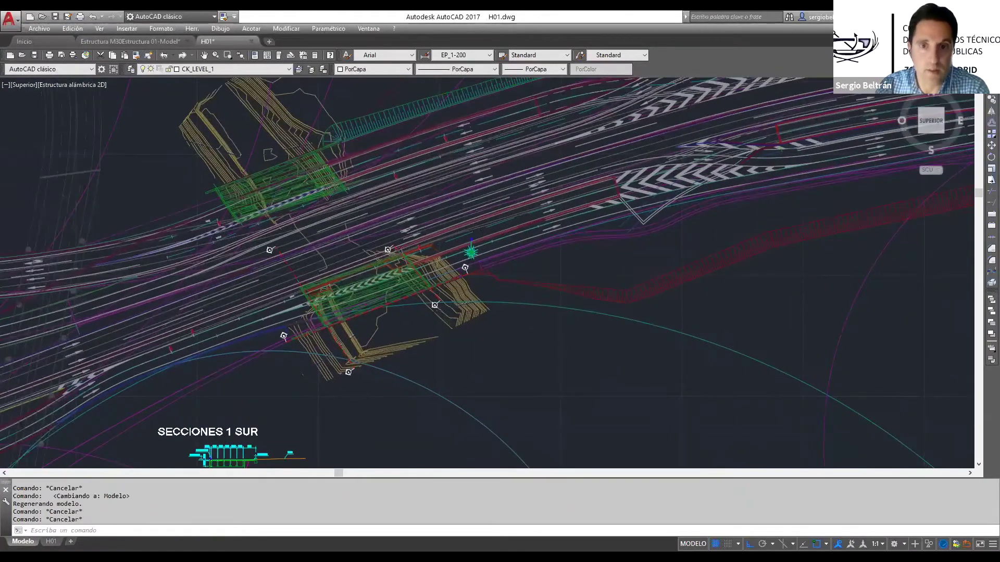
pyautogui.moveTo(359, 277); pyautogui.dragTo(375, 205, button='middle')
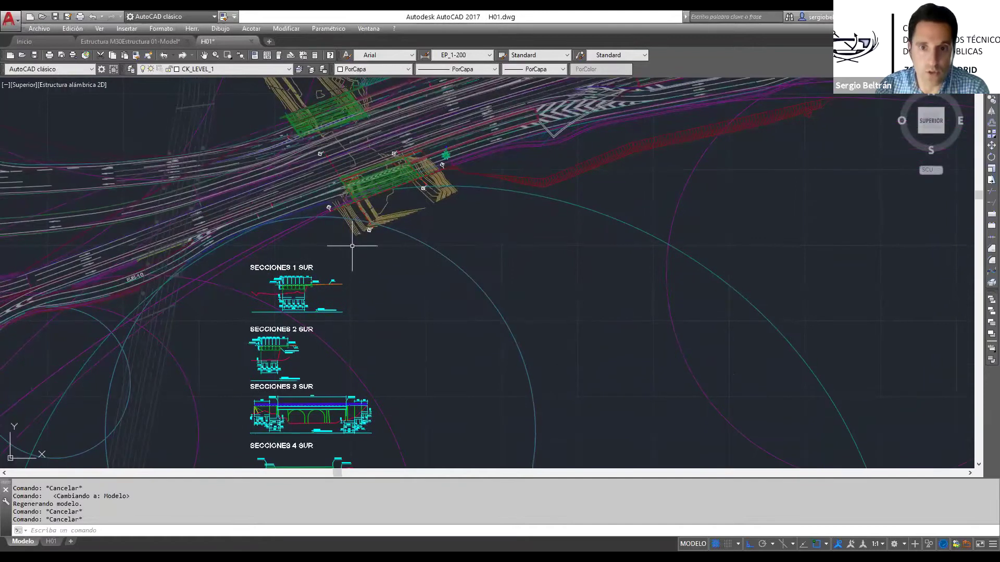
pyautogui.moveTo(349, 261); pyautogui.dragTo(336, 200, button='middle')
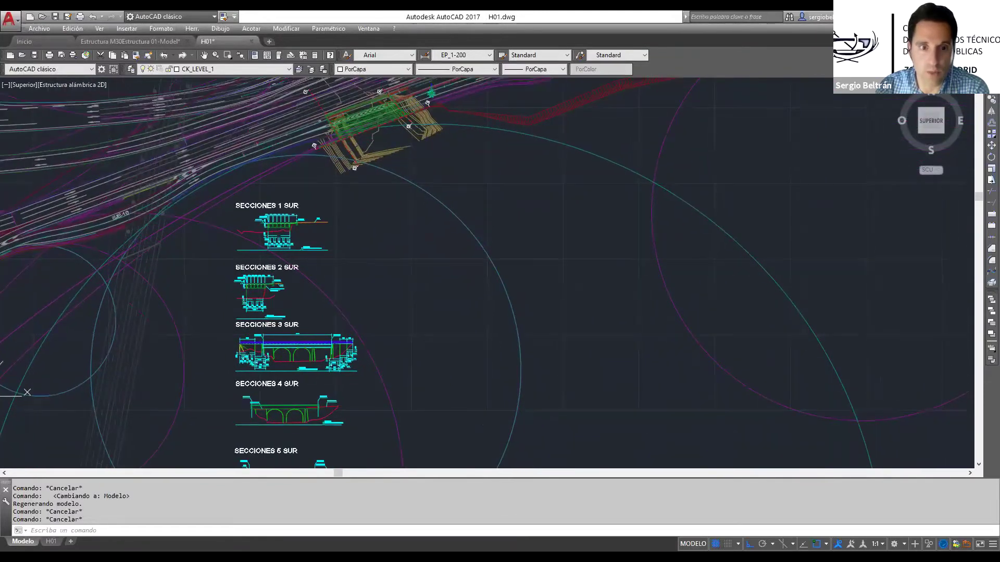
pyautogui.moveTo(364, 134); pyautogui.dragTo(295, 220, button='middle')
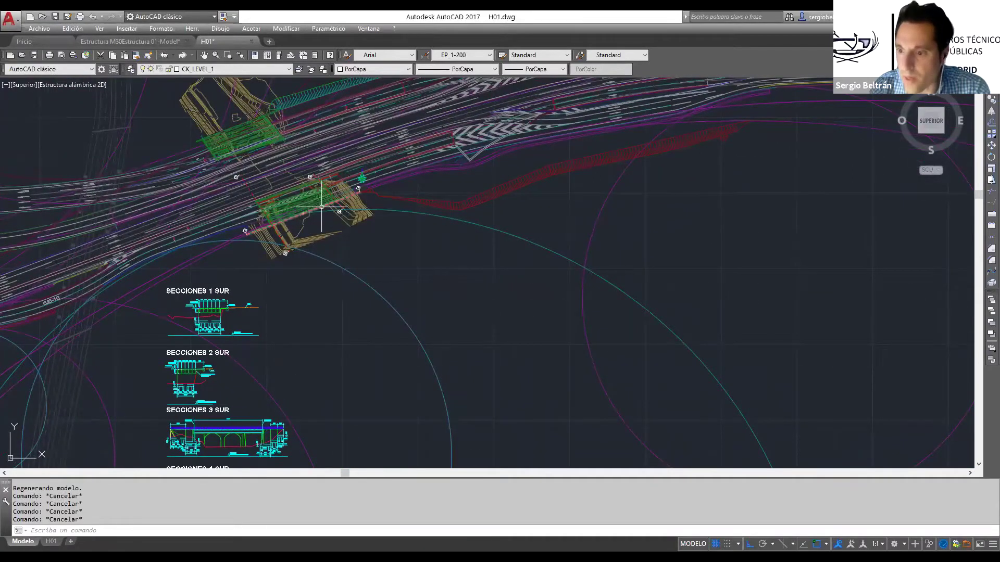
pyautogui.moveTo(365, 210)
pyautogui.mouseDown(button='middle')
pyautogui.moveTo(392, 230)
pyautogui.moveTo(360, 197)
pyautogui.mouseUp(button='middle')
pyautogui.click(39, 29)
pyautogui.click(417, 210)
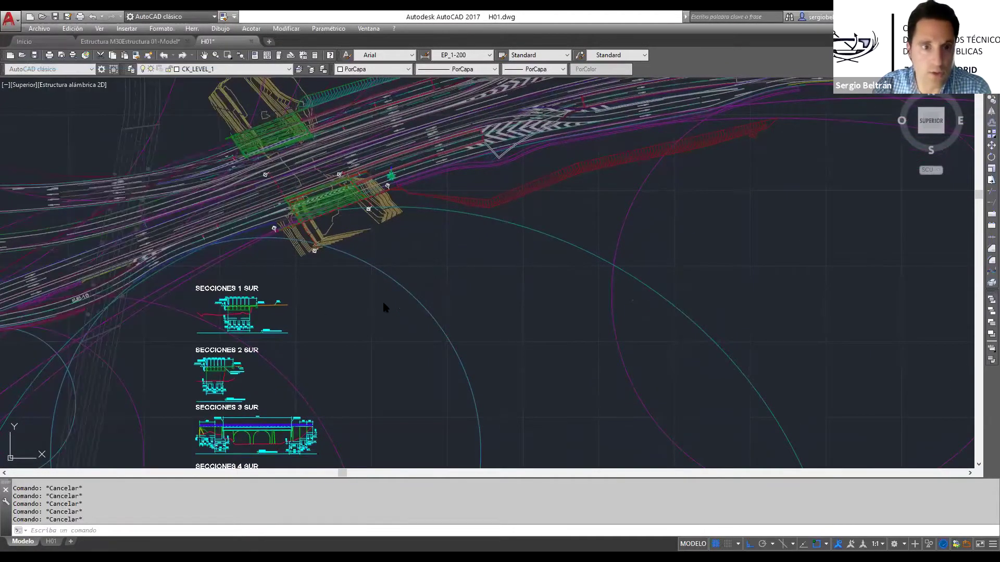
pyautogui.hotkey('ctrl', 'o')
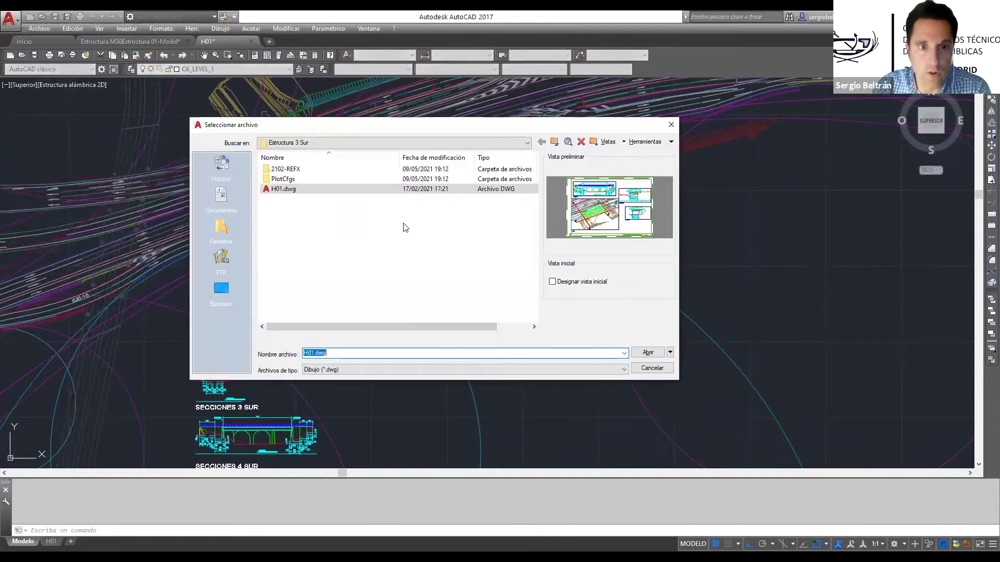
pyautogui.click(553, 144)
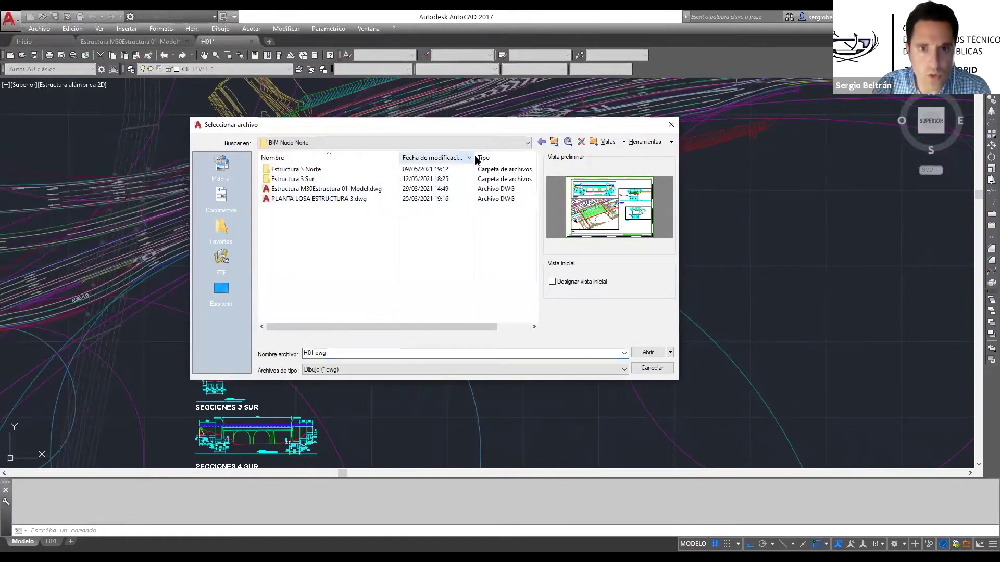
pyautogui.press('Escape')
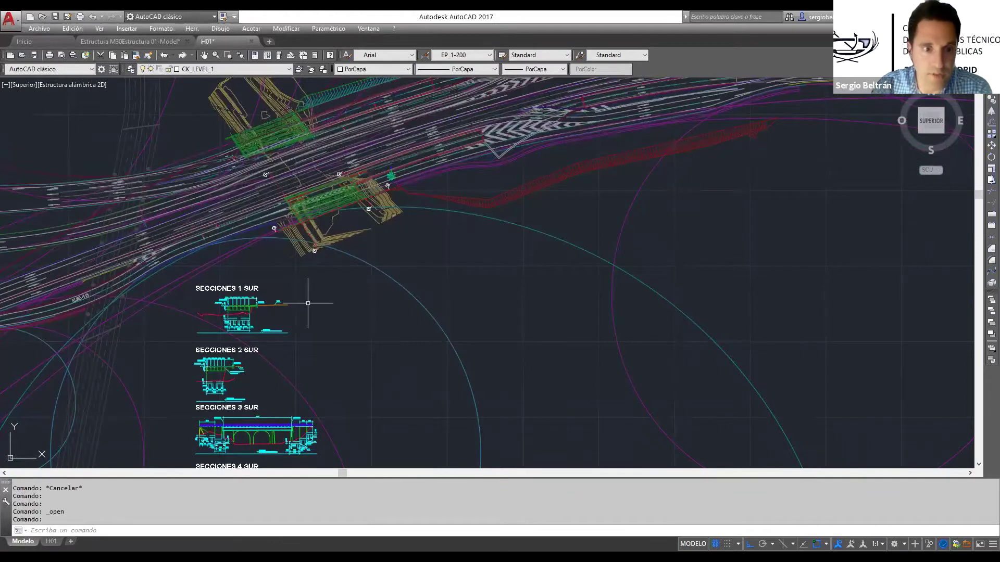
pyautogui.moveTo(308, 303); pyautogui.dragTo(313, 270, button='middle')
pyautogui.scroll(5, 285, 312)
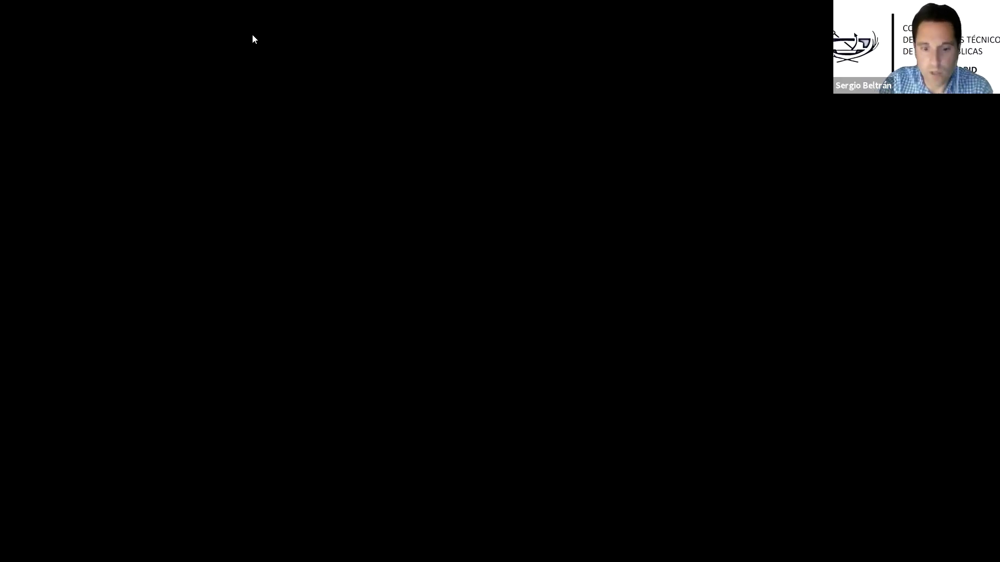
# Switch to the web browser and open the autodesk.es home page
pyautogui.write('autodes.')
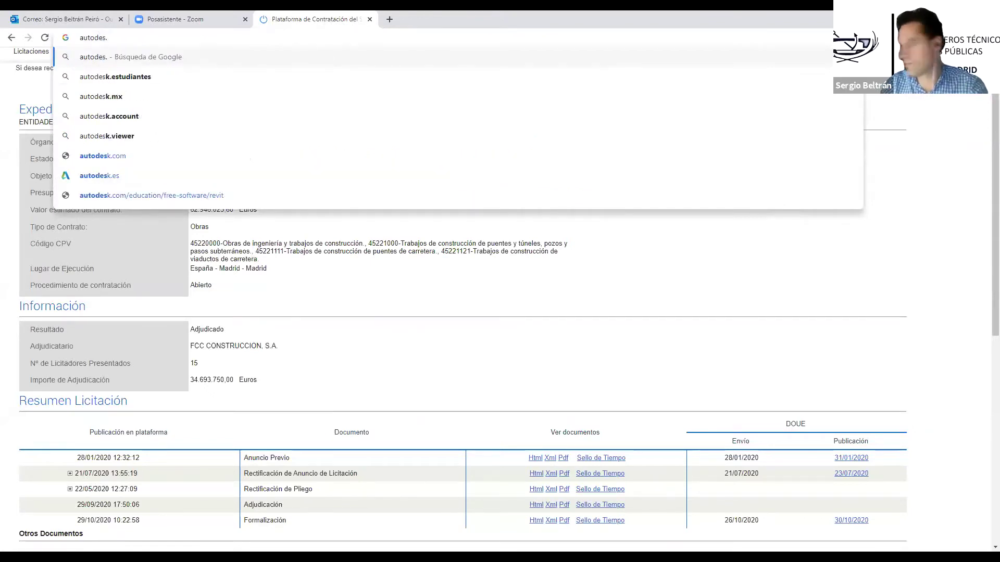
pyautogui.press('Escape')
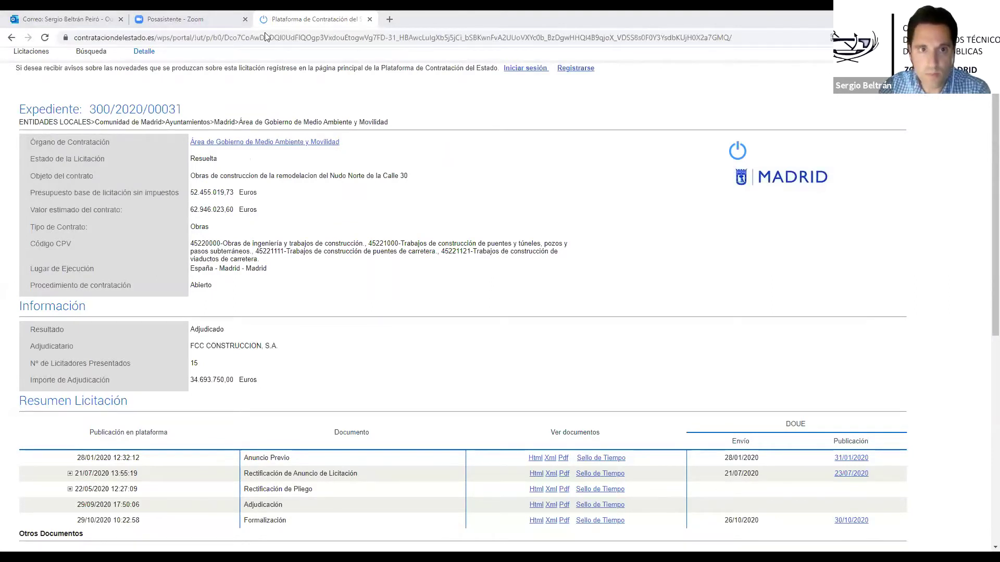
pyautogui.hotkey('ctrl', 'l')
pyautogui.write('autodesk.es')
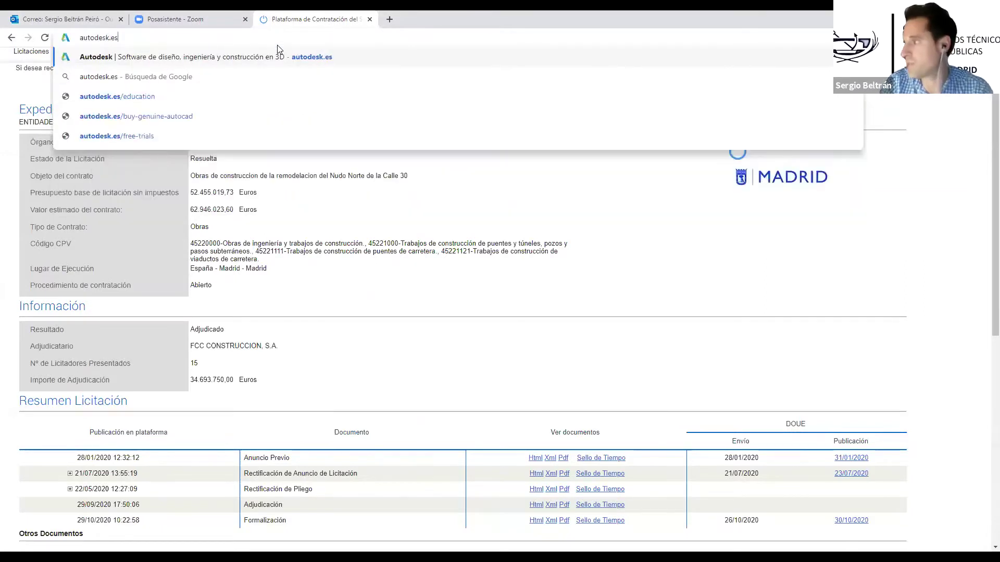
pyautogui.press('Return')
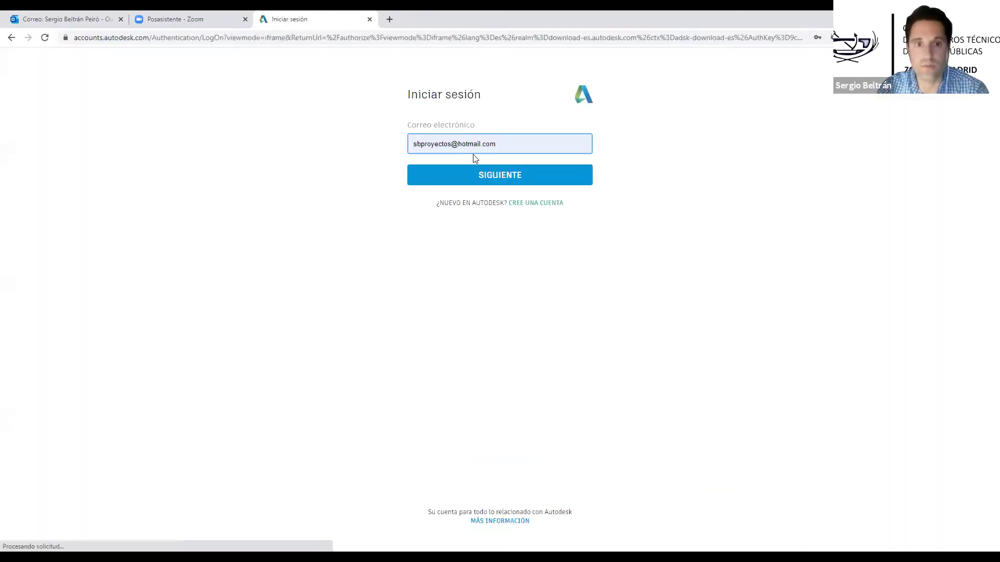
pyautogui.click(526, 168)
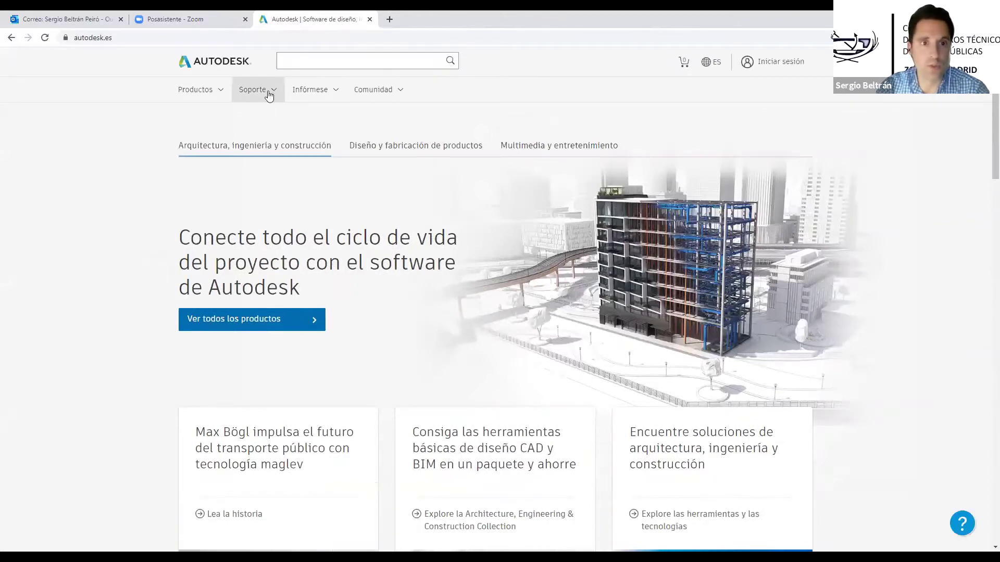
# Go to the support downloads for students and teachers (Estudiantes y profesores) on the Autodesk site
pyautogui.click(270, 93)
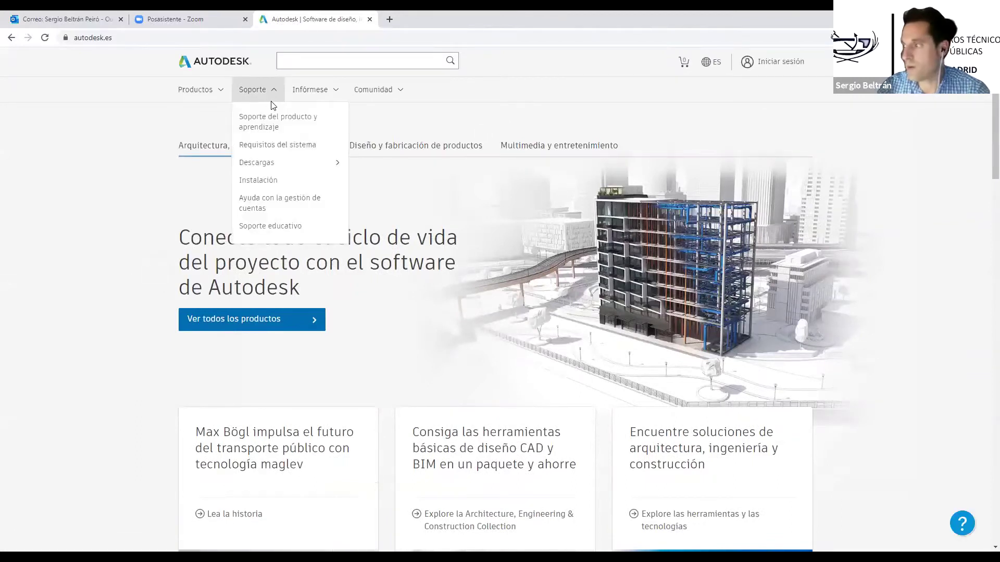
pyautogui.click(336, 163)
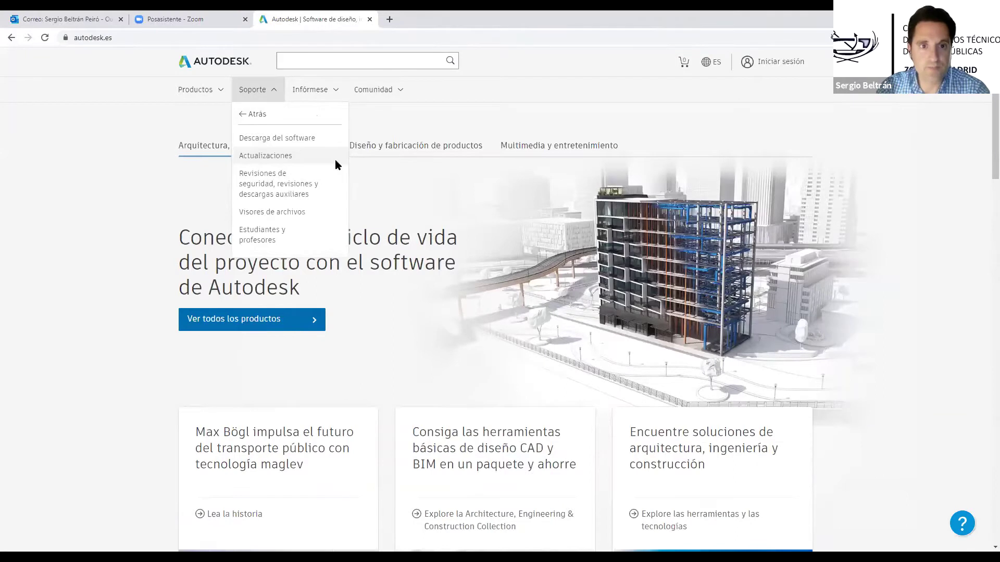
pyautogui.click(276, 235)
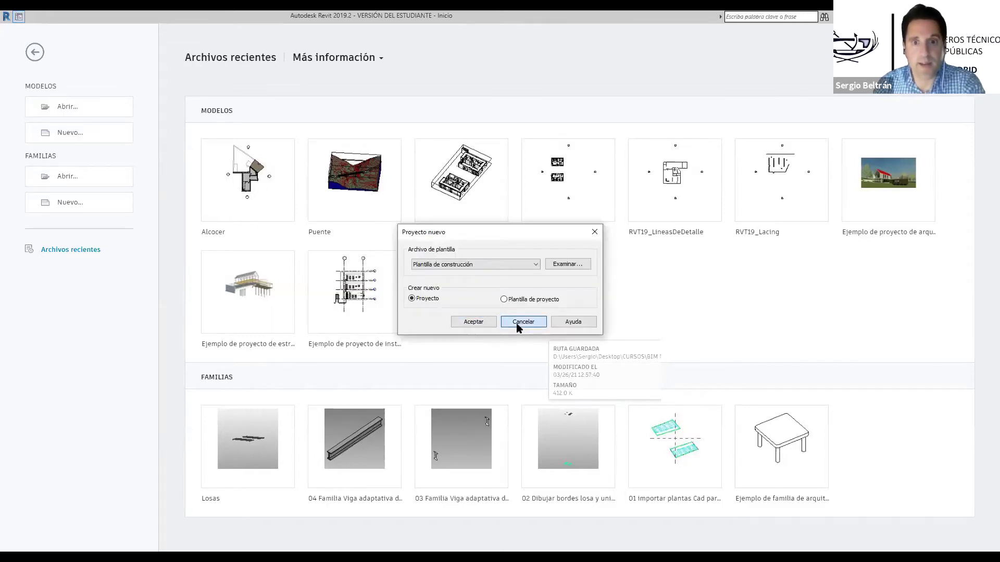
# Switch to Revit, dismiss the new project dialog and open the family "01 importar plantas Cad para calcar.rfa"
pyautogui.click(522, 322)
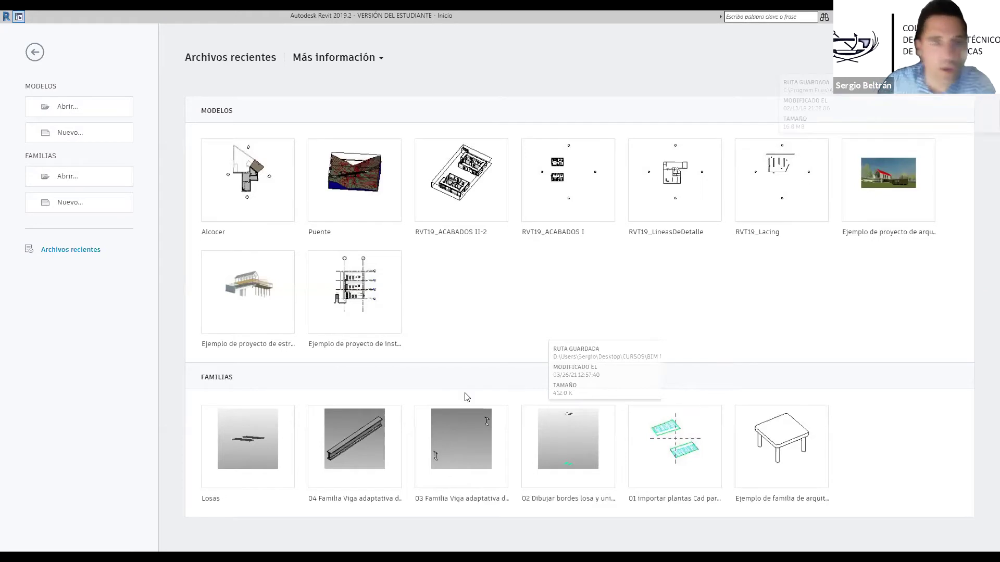
pyautogui.click(73, 178)
pyautogui.scroll(-3, 315, 364)
pyautogui.click(316, 371)
pyautogui.click(453, 228)
pyautogui.click(583, 404)
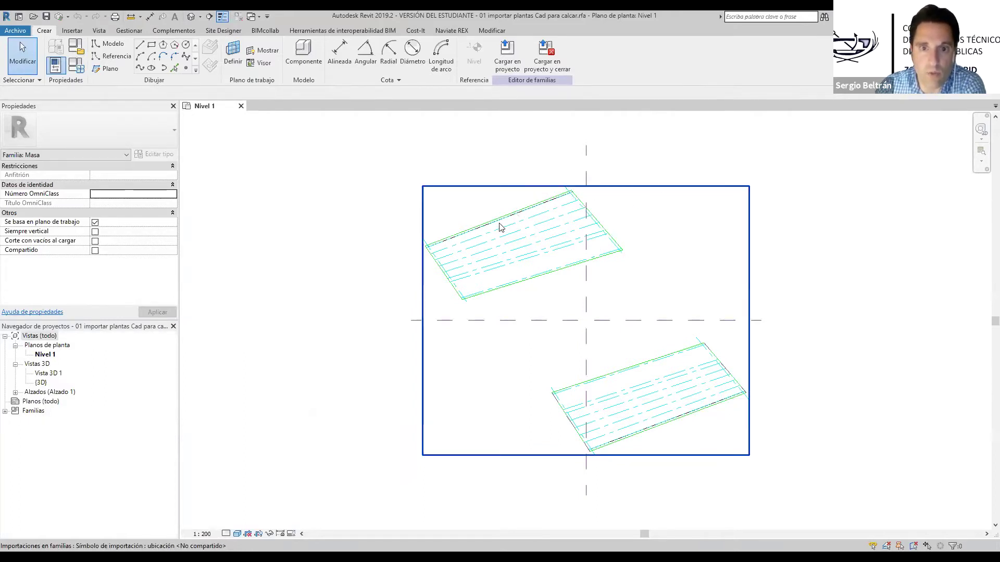
# Examine the two bridge slab plans imported from CAD in the Nivel 1 floor plan
pyautogui.moveTo(670, 189); pyautogui.dragTo(471, 195, button='middle')
pyautogui.scroll(1, 471, 195)
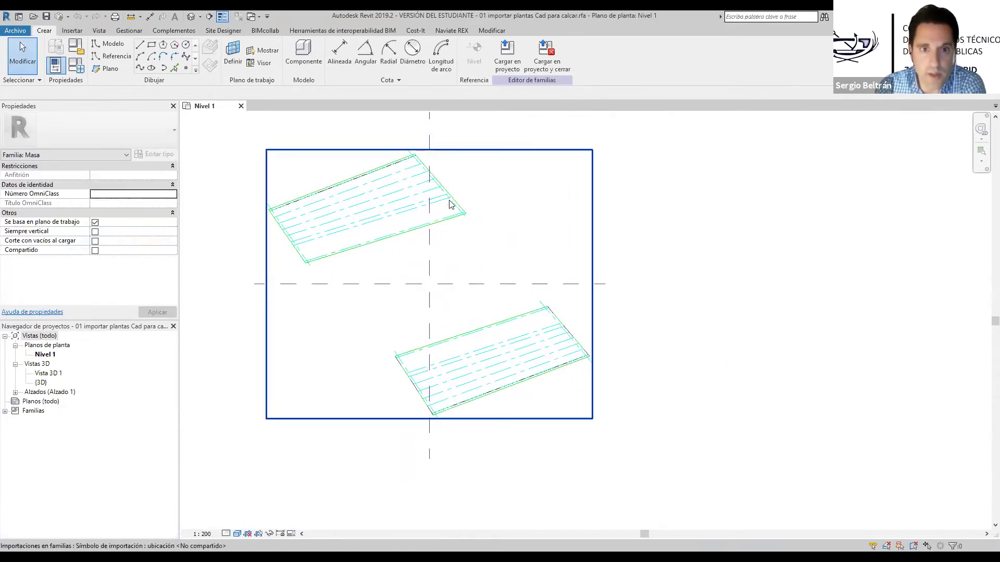
pyautogui.scroll(-2, 431, 174)
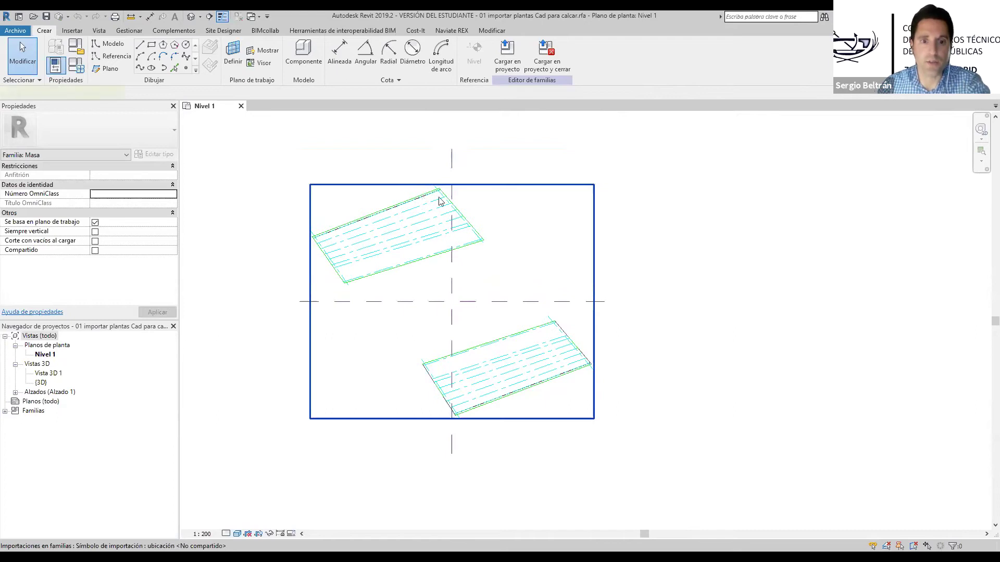
pyautogui.click(471, 185)
pyautogui.click(487, 238)
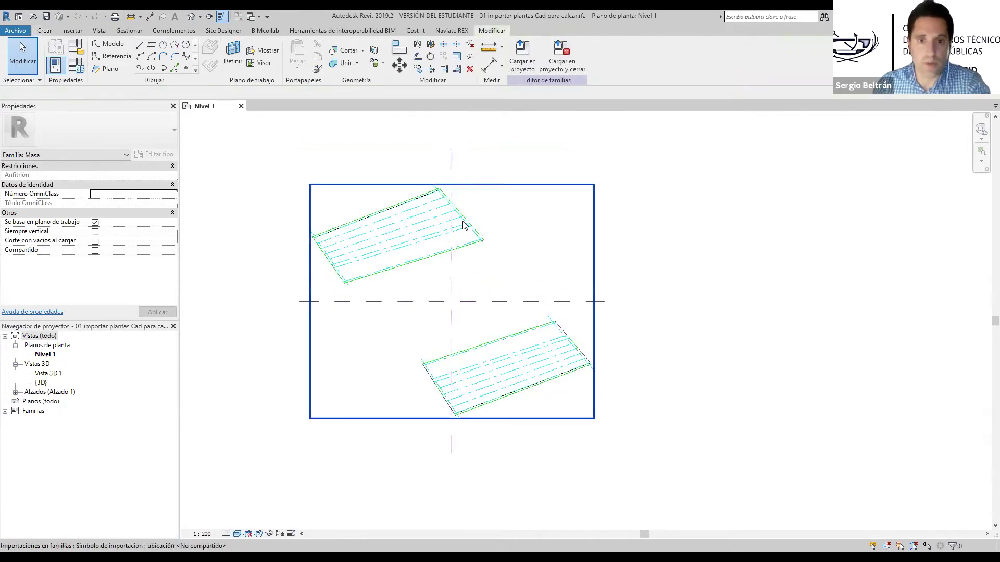
pyautogui.click(465, 225)
pyautogui.click(448, 208)
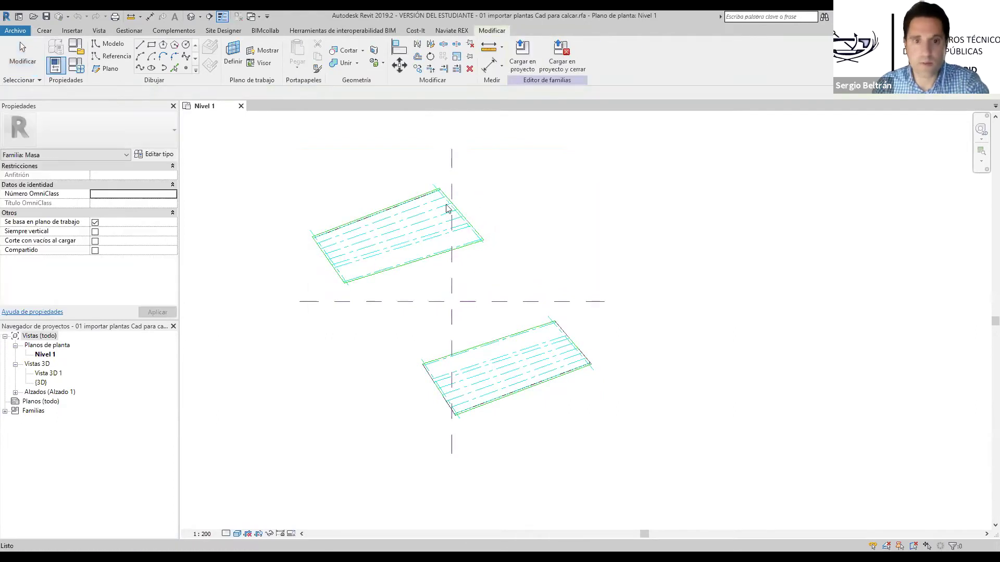
pyautogui.click(589, 182)
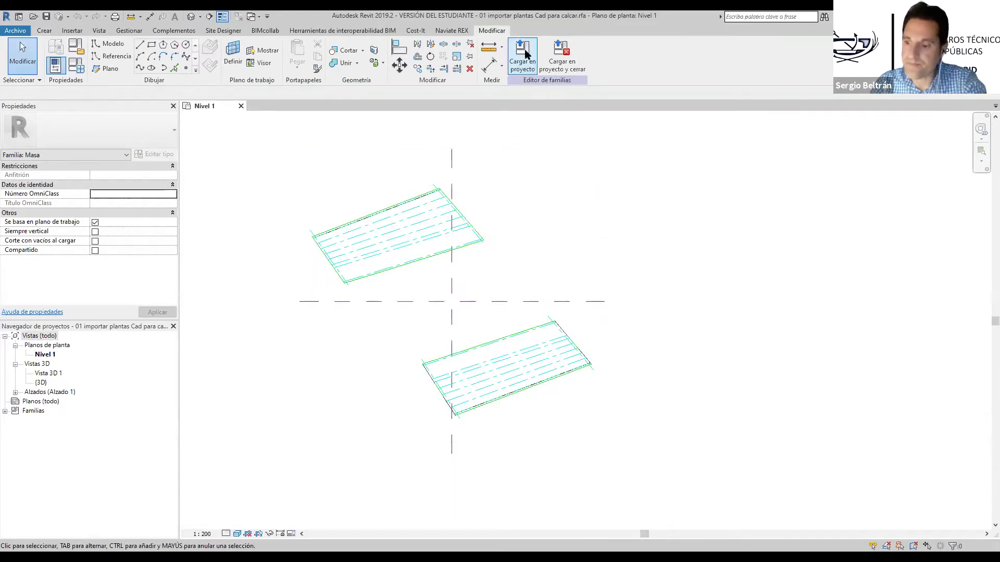
# Open the family "02 Dibujar bordes losa y unir con masa.rfa" and display its Nivel 1 floor plan
pyautogui.click(17, 31)
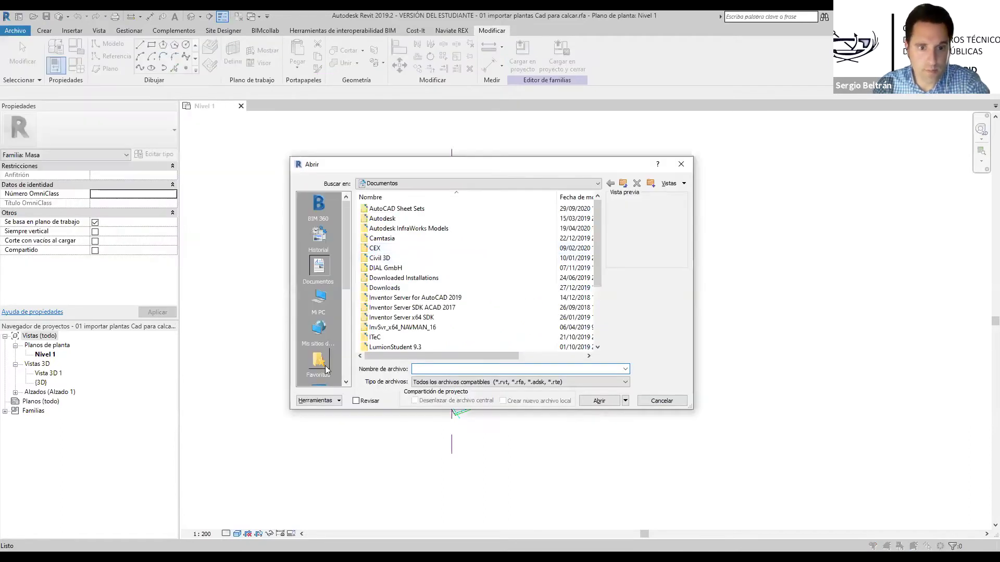
pyautogui.scroll(-5, 325, 366)
pyautogui.click(321, 333)
pyautogui.click(449, 240)
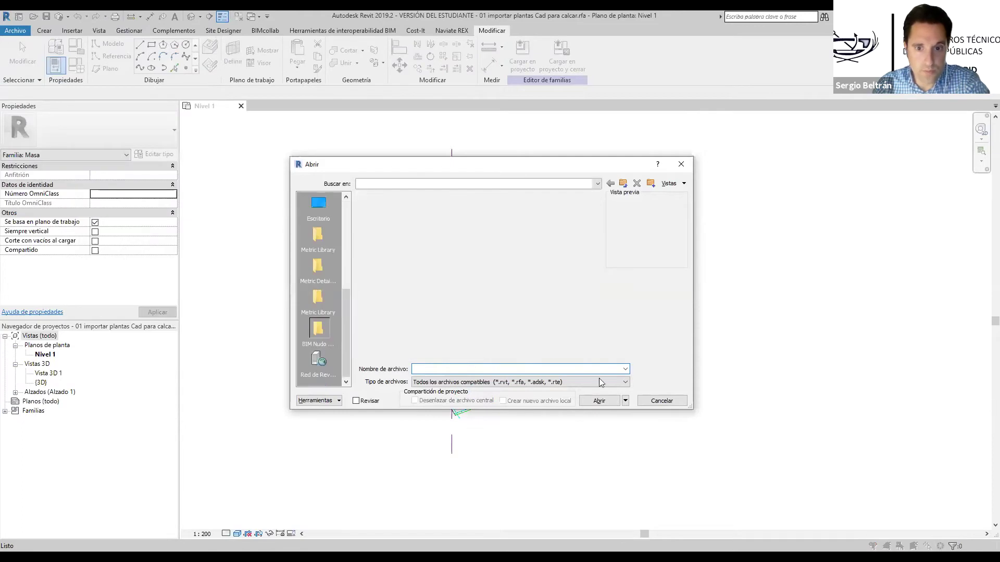
pyautogui.click(595, 404)
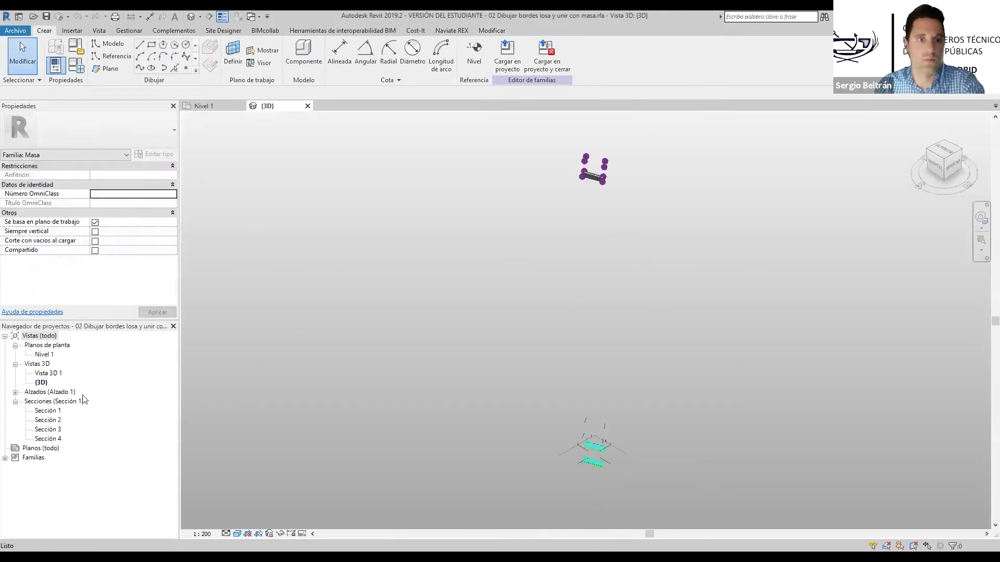
pyautogui.doubleClick(44, 357)
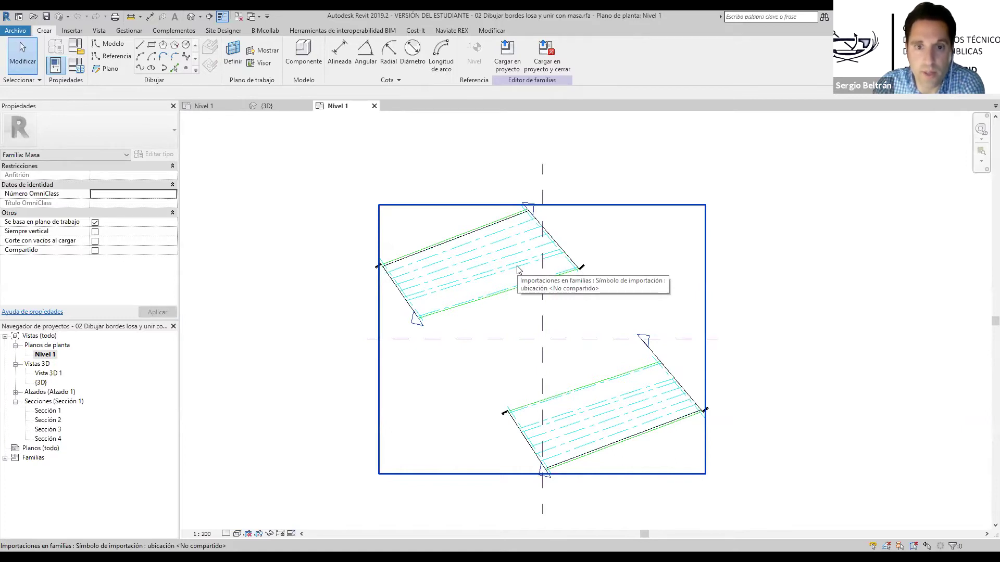
# Examine the section lines placed across the ends of both slabs in the Nivel 1 plan
pyautogui.moveTo(358, 244); pyautogui.dragTo(354, 230, button='middle')
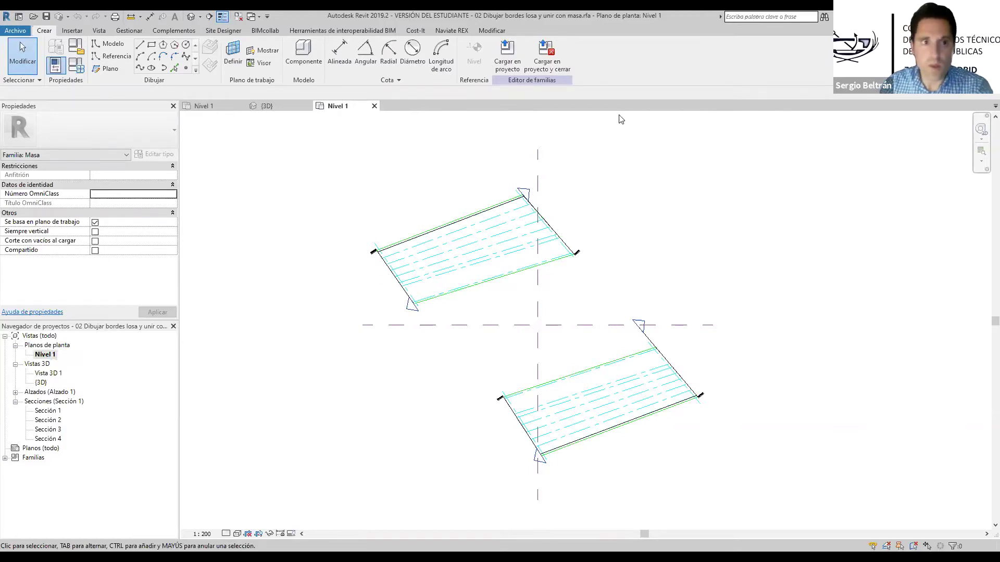
pyautogui.moveTo(516, 256); pyautogui.dragTo(443, 223, button='middle')
pyautogui.scroll(1, 408, 213)
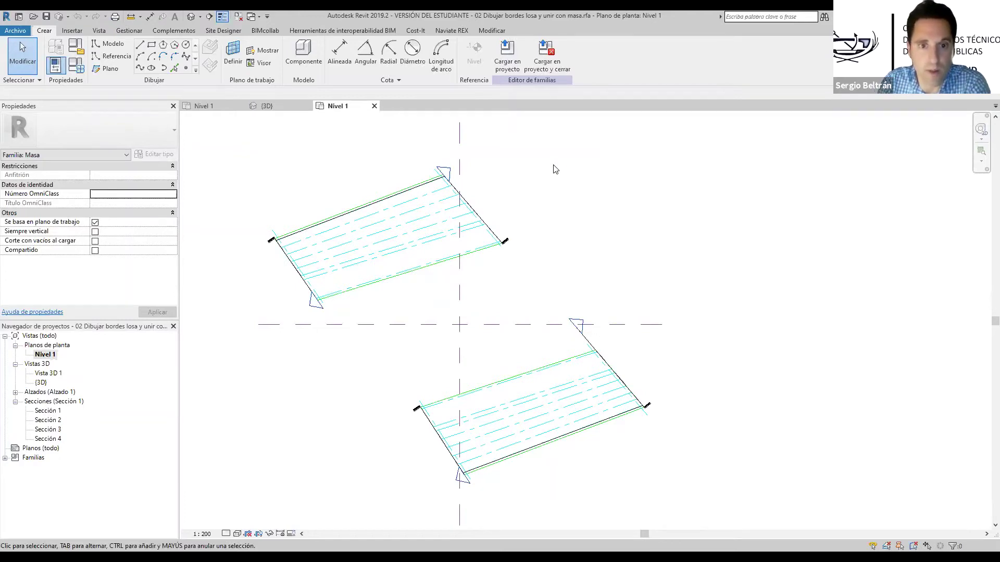
pyautogui.scroll(2, 273, 251)
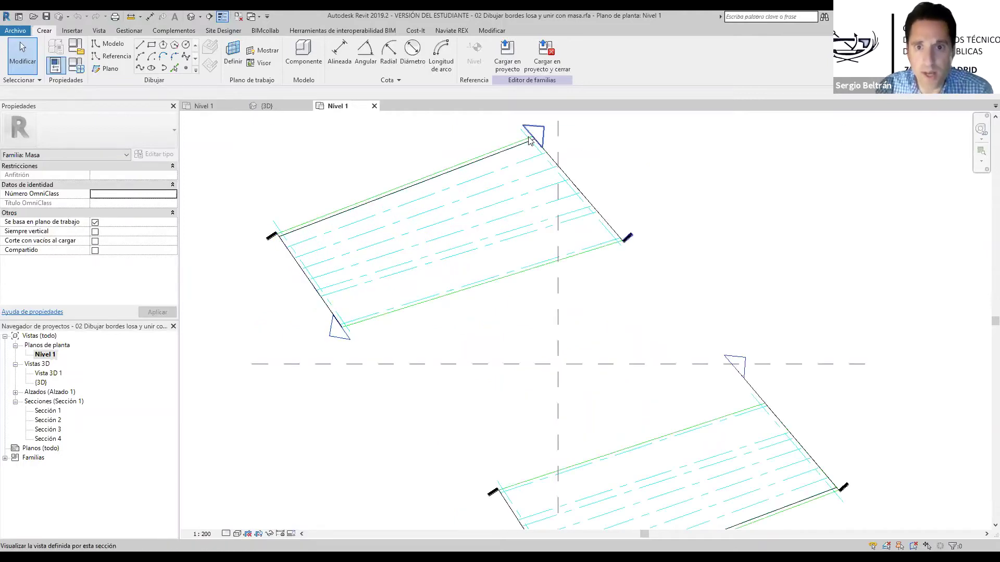
pyautogui.scroll(-2, 619, 240)
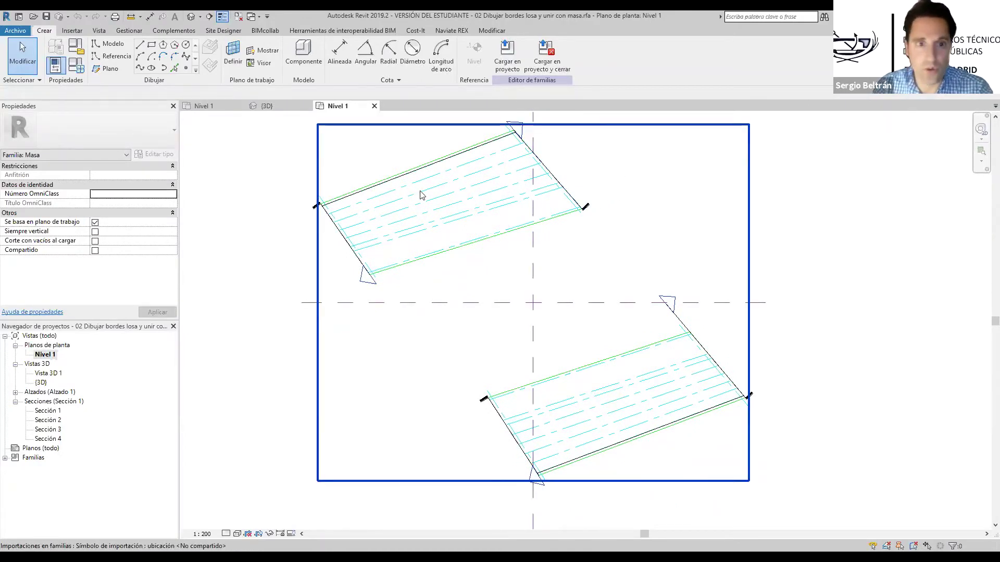
pyautogui.moveTo(428, 199); pyautogui.dragTo(435, 205, button='middle')
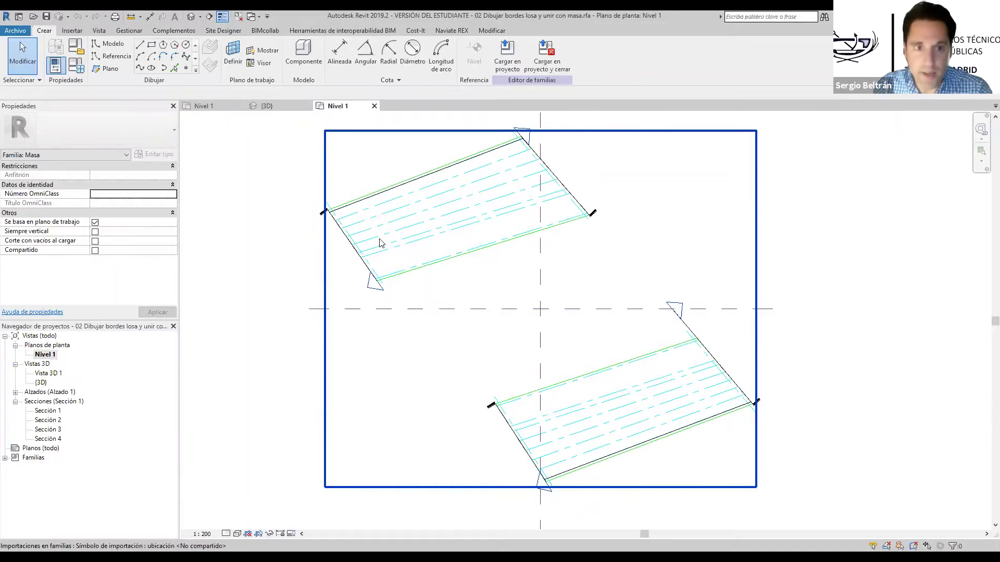
pyautogui.moveTo(382, 241); pyautogui.dragTo(390, 217, button='middle')
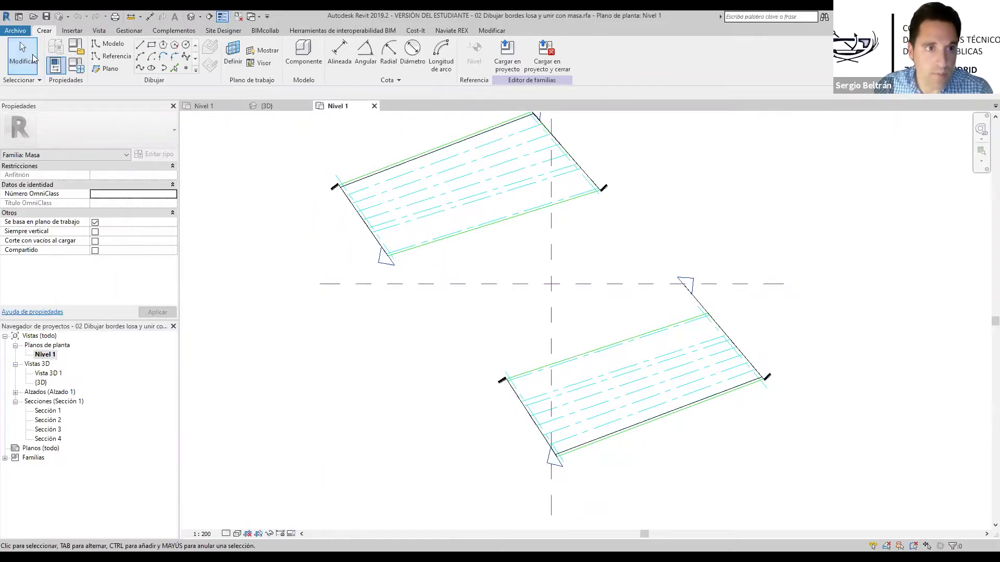
# Try to draw a reference plane along the upper slab's west end, parallel to the imported CAD line
pyautogui.click(71, 30)
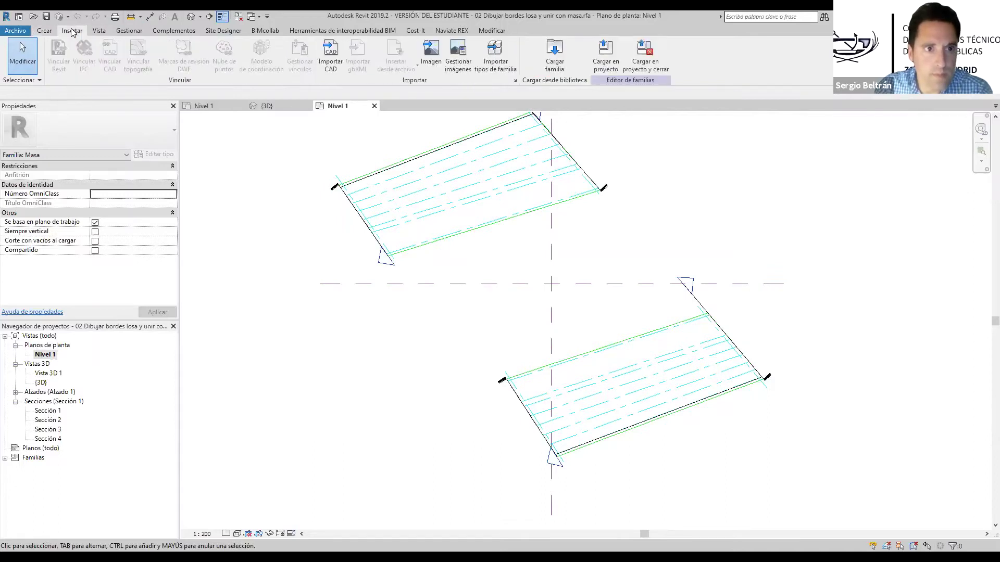
pyautogui.click(50, 30)
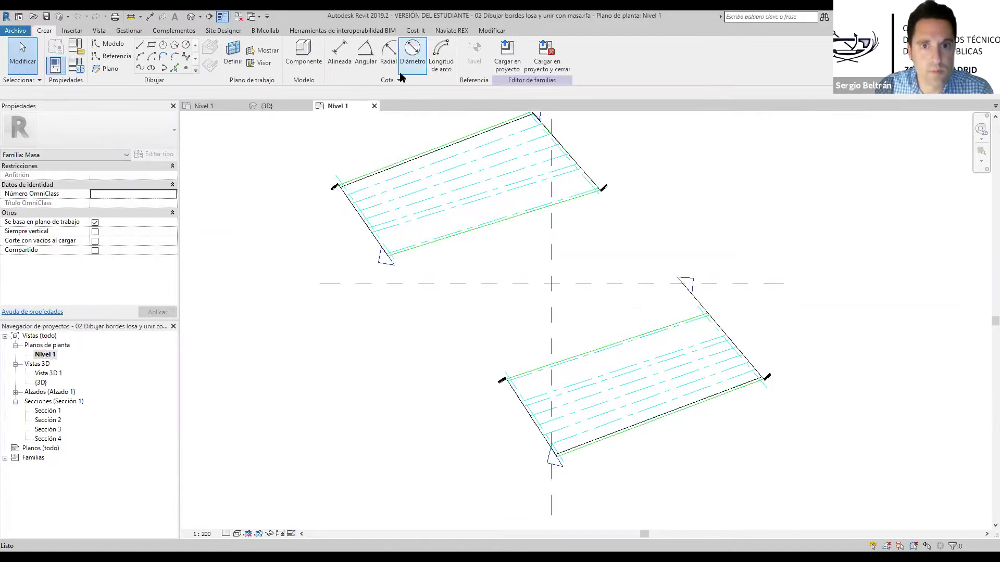
pyautogui.click(232, 51)
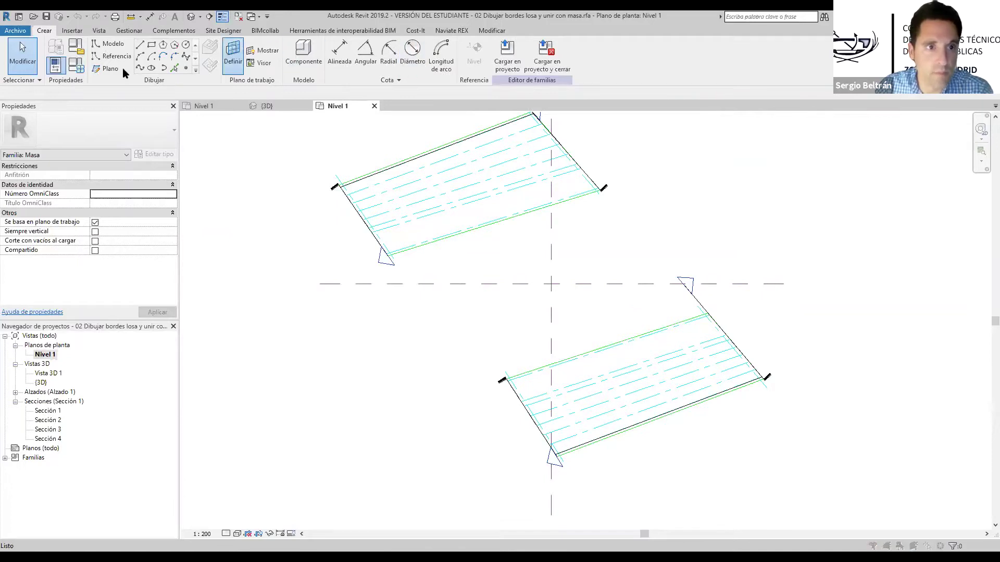
pyautogui.click(107, 69)
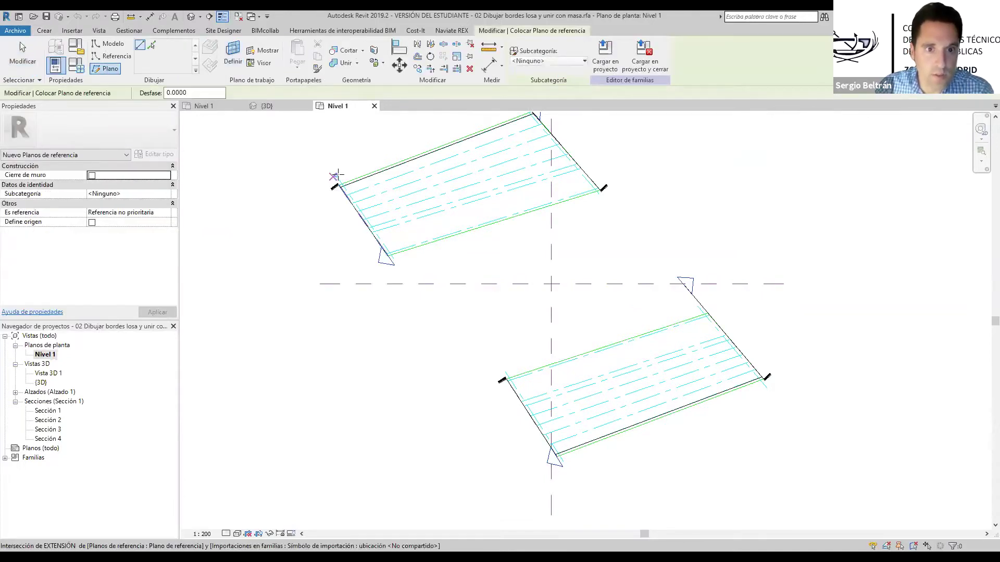
pyautogui.scroll(3, 339, 170)
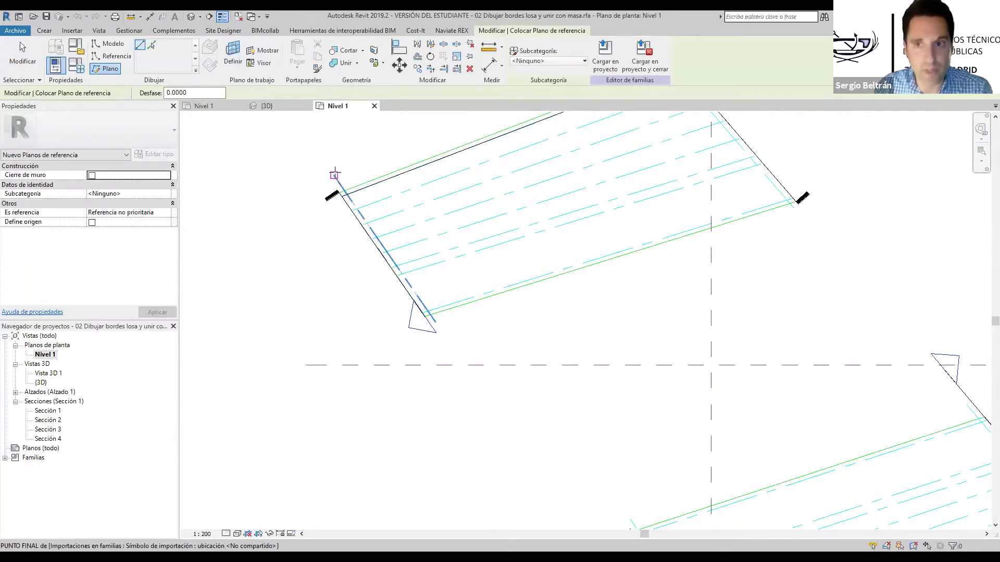
pyautogui.click(335, 174)
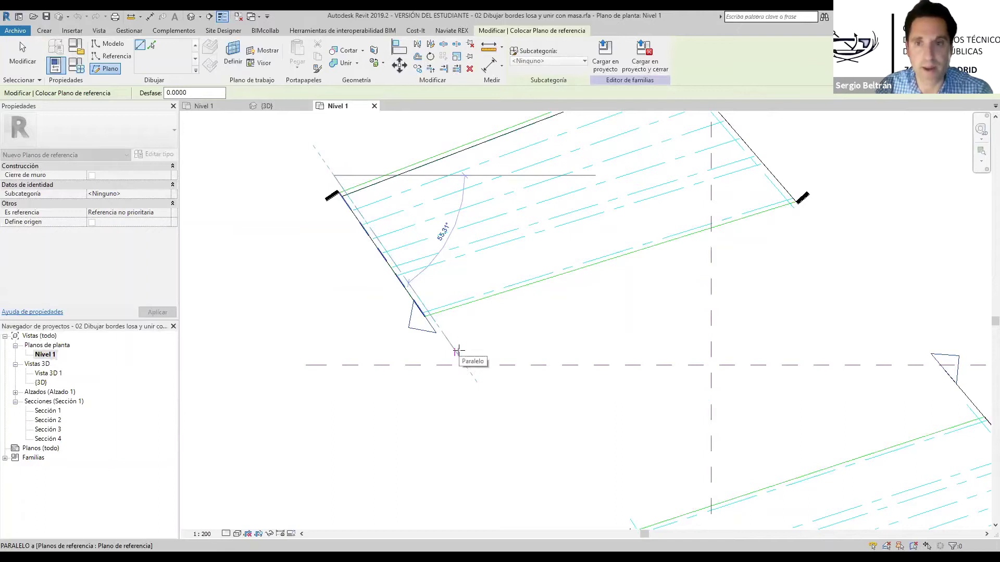
pyautogui.click(462, 320)
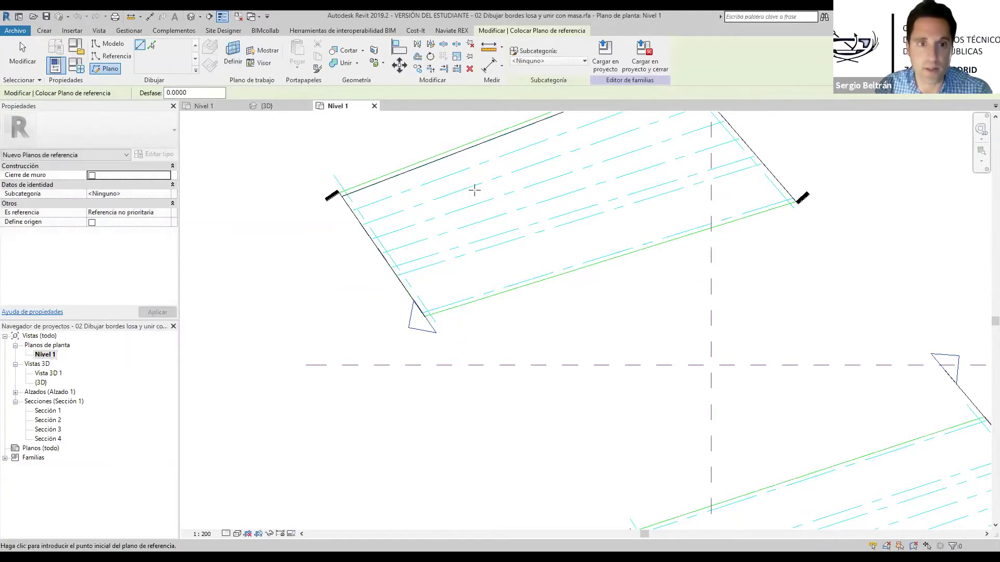
pyautogui.moveTo(557, 203); pyautogui.dragTo(433, 228, button='middle')
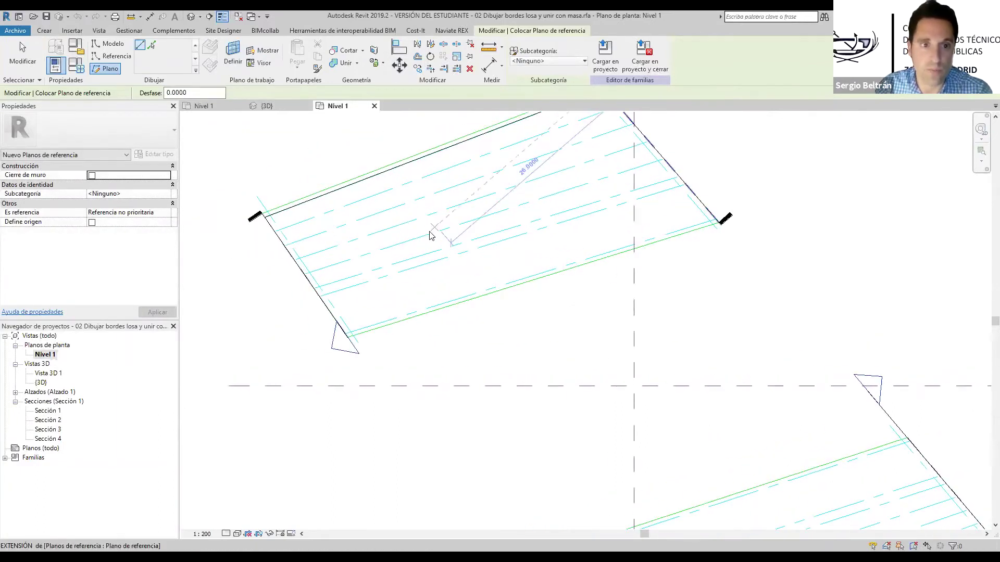
pyautogui.press('Escape')
pyautogui.press('Escape')
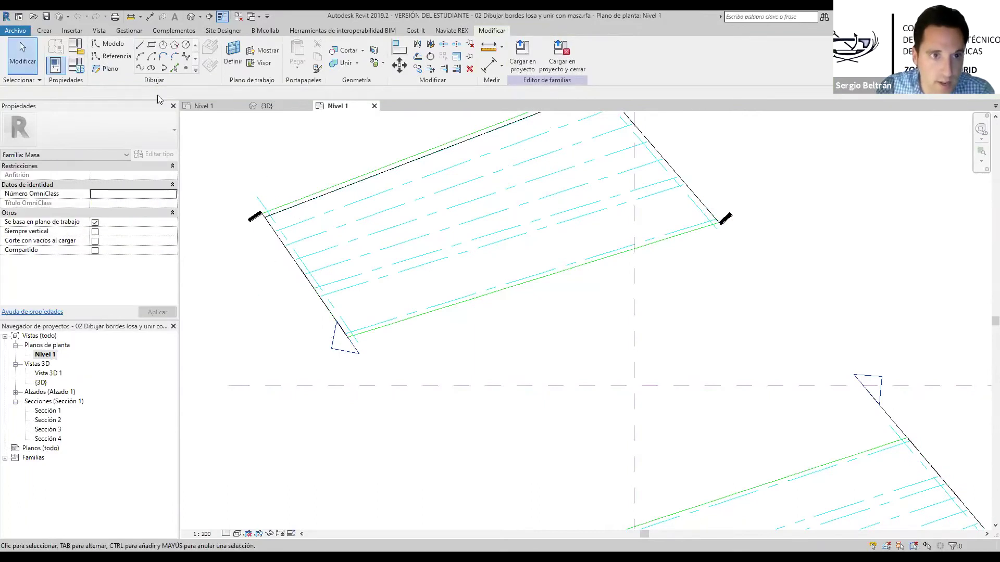
# Try to draw a reference plane from corner to corner of the upper slab's west end, along its section line
pyautogui.click(109, 68)
pyautogui.scroll(3, 262, 214)
pyautogui.click(256, 216)
pyautogui.moveTo(334, 308); pyautogui.dragTo(336, 267, button='middle')
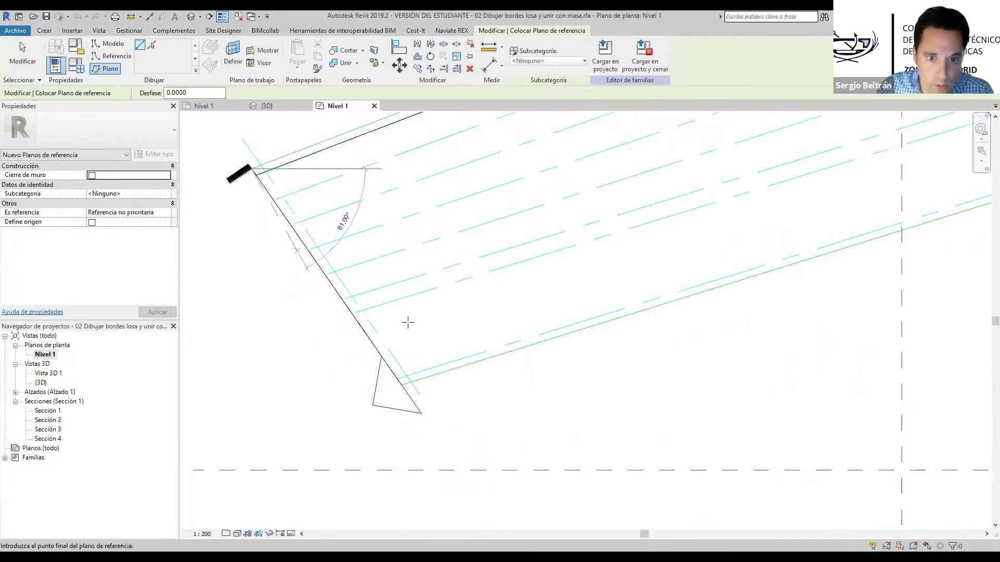
pyautogui.click(401, 384)
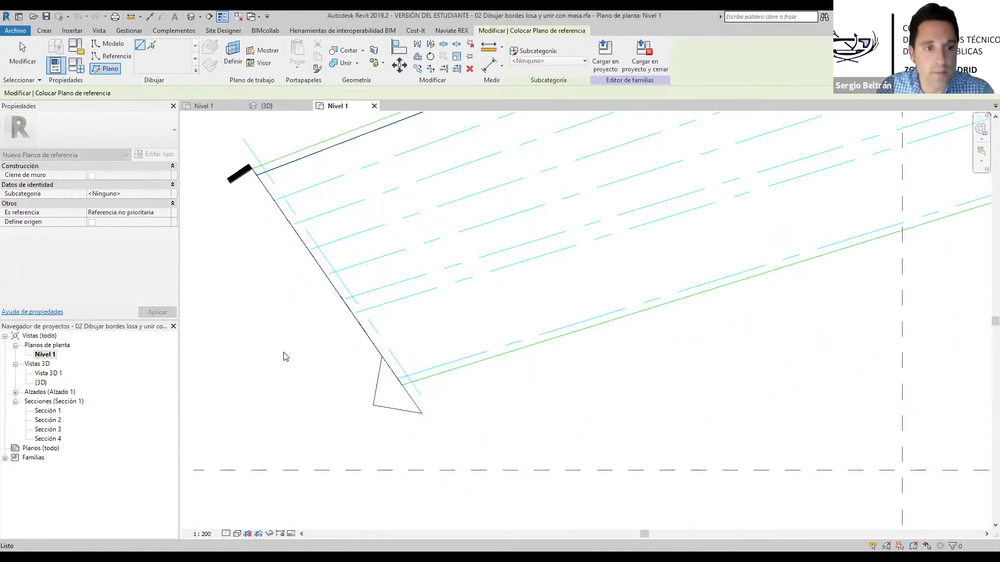
pyautogui.press('Escape')
pyautogui.press('Escape')
# Check the view name of the section line at the upper slab's west end and open the Sección 4 view
pyautogui.click(261, 182)
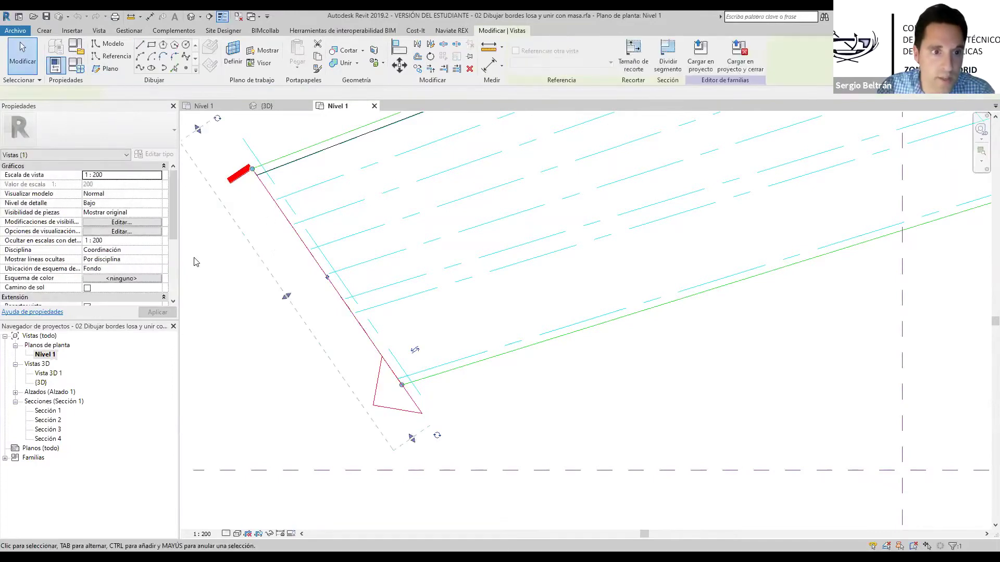
pyautogui.scroll(-3, 120, 251)
pyautogui.scroll(3, 119, 251)
pyautogui.press('Escape')
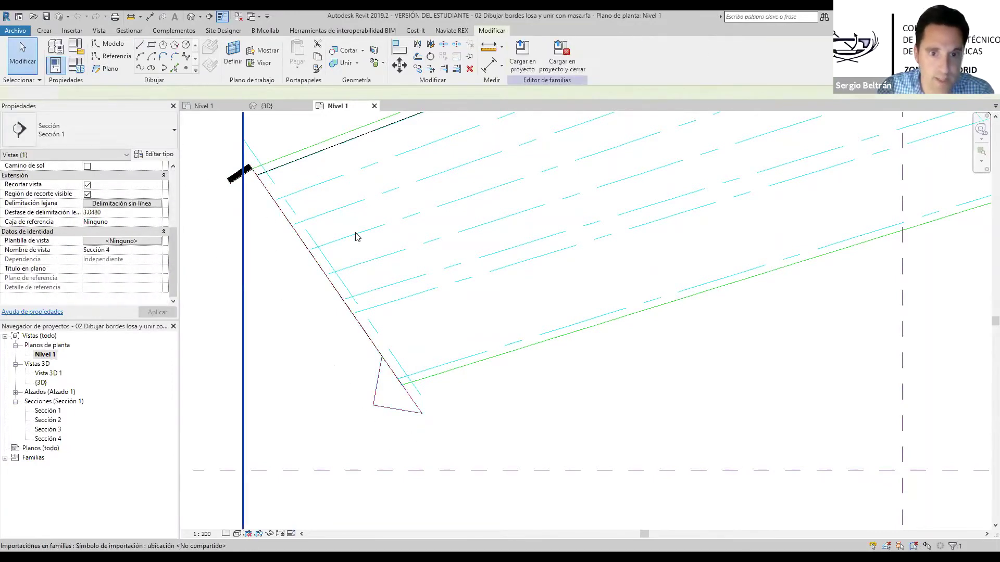
pyautogui.scroll(-4, 359, 237)
pyautogui.doubleClick(48, 438)
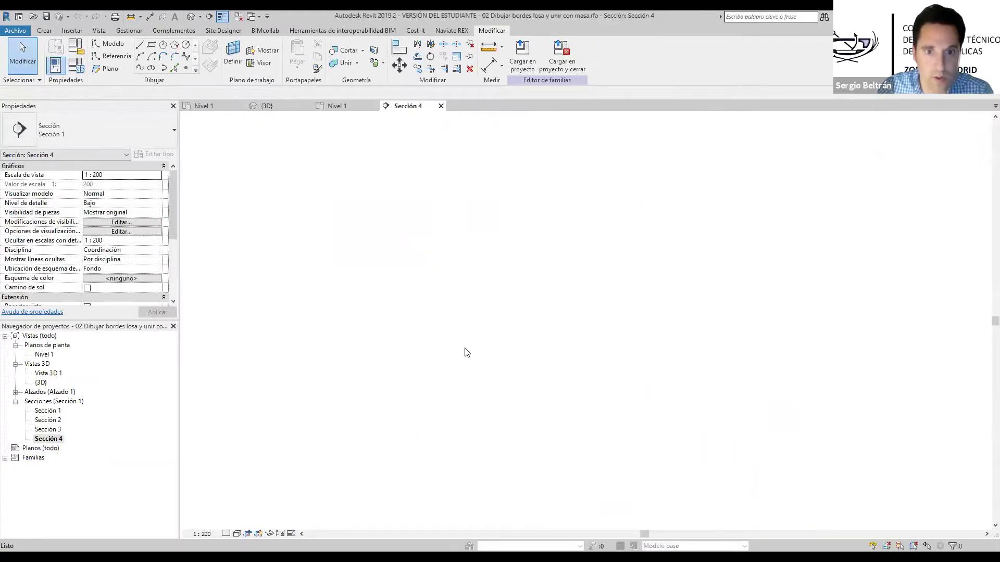
# Examine the slab edge profile and its reference points in the Sección 4 view
pyautogui.scroll(4, 584, 503)
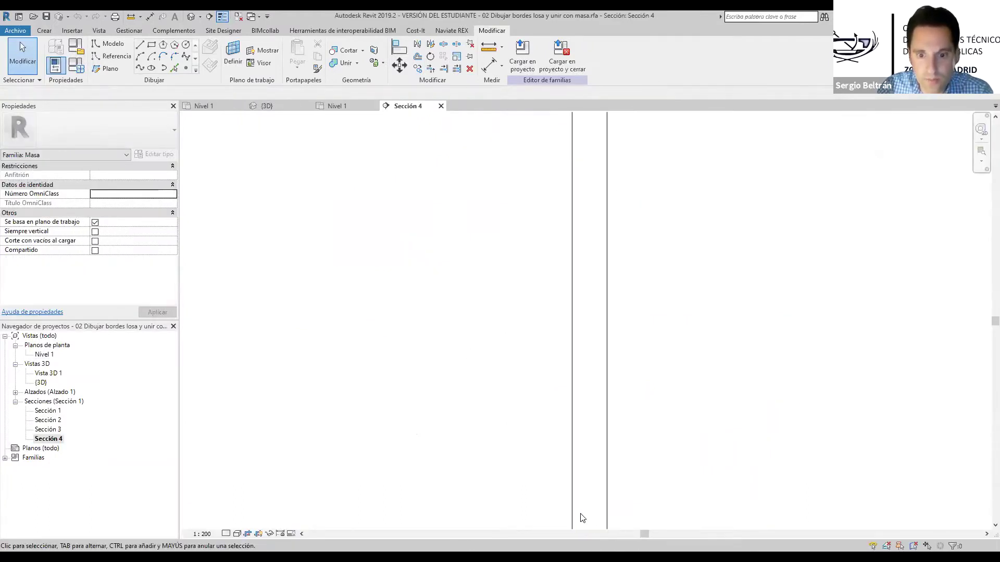
pyautogui.scroll(6, 546, 426)
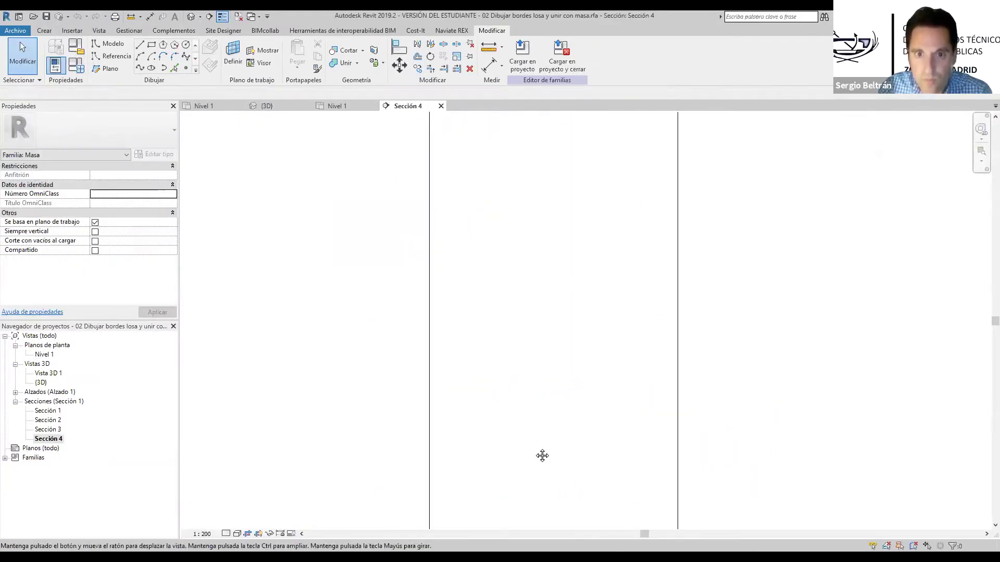
pyautogui.scroll(-3, 466, 281)
pyautogui.moveTo(458, 504); pyautogui.dragTo(446, 270, button='middle')
pyautogui.scroll(-1, 446, 269)
pyautogui.moveTo(448, 233); pyautogui.dragTo(452, 537, button='middle')
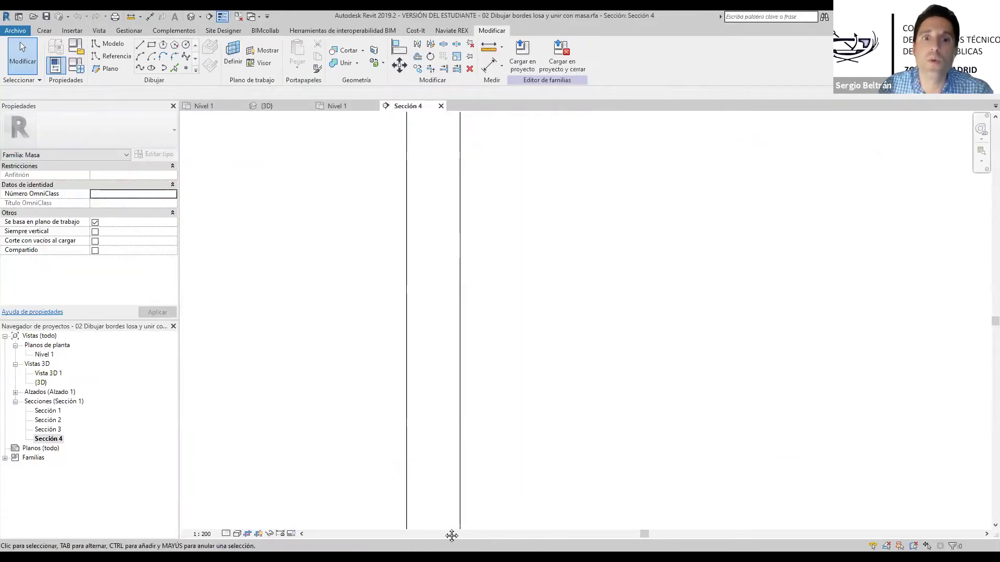
pyautogui.scroll(10, 392, 353)
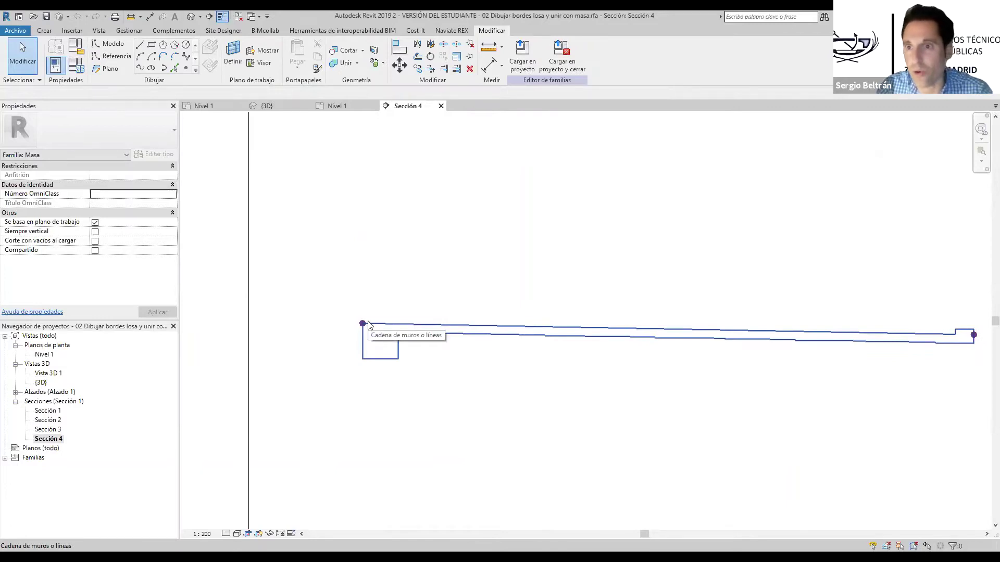
pyautogui.scroll(-2, 655, 206)
pyautogui.moveTo(661, 205); pyautogui.dragTo(519, 200, button='middle')
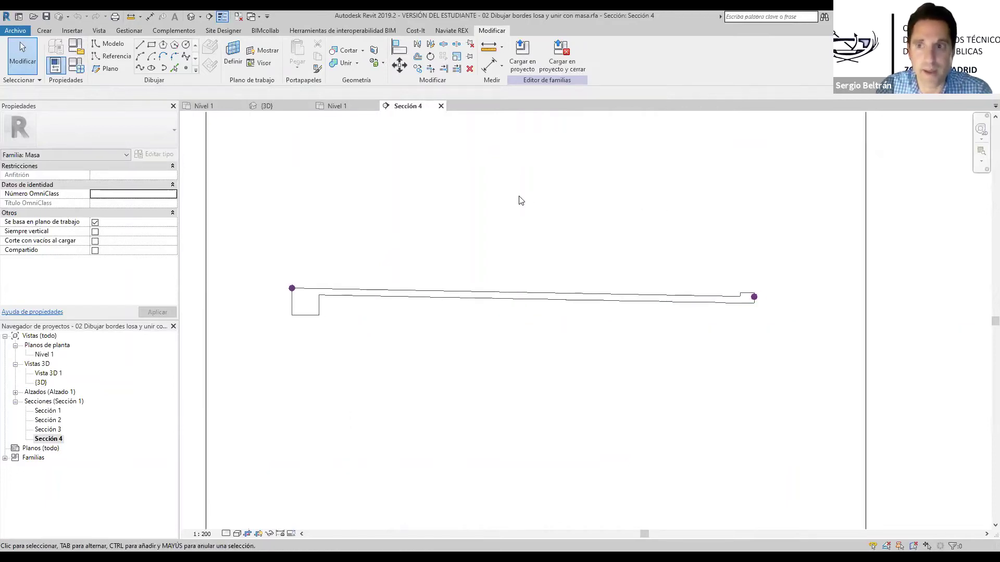
pyautogui.click(292, 289)
pyautogui.scroll(-2, 369, 250)
pyautogui.press('Escape')
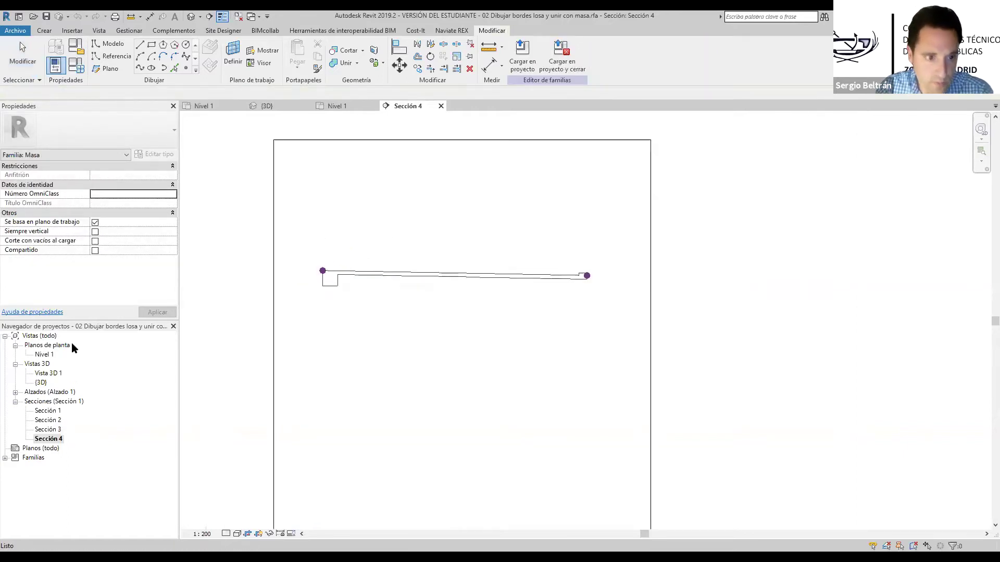
# Open the {3D} view and inspect the two slab edge profiles that have no solid between them
pyautogui.doubleClick(41, 382)
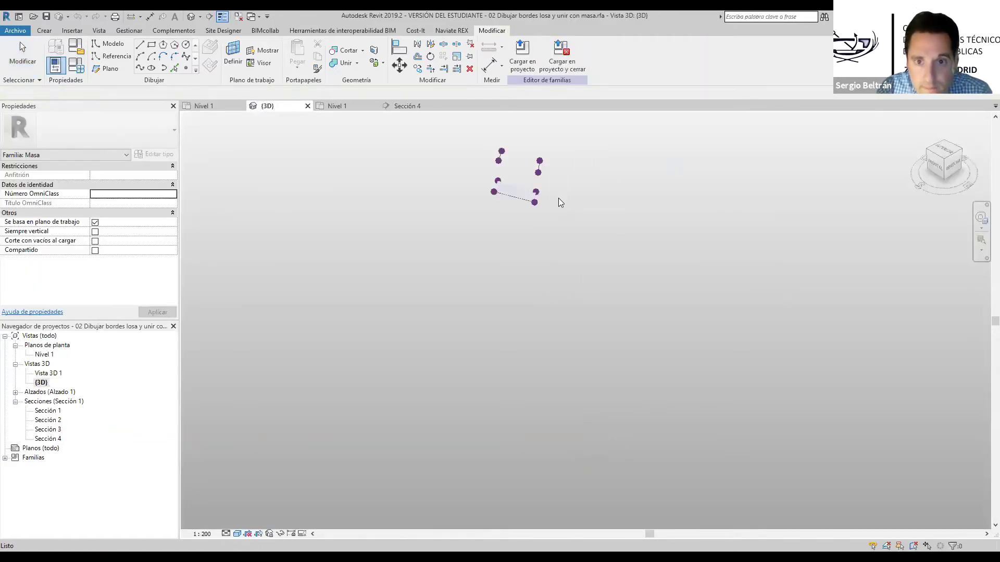
pyautogui.keyDown('shift'); pyautogui.moveTo(554, 198); pyautogui.dragTo(536, 300, button='middle'); pyautogui.keyUp('shift')
pyautogui.scroll(3, 450, 290)
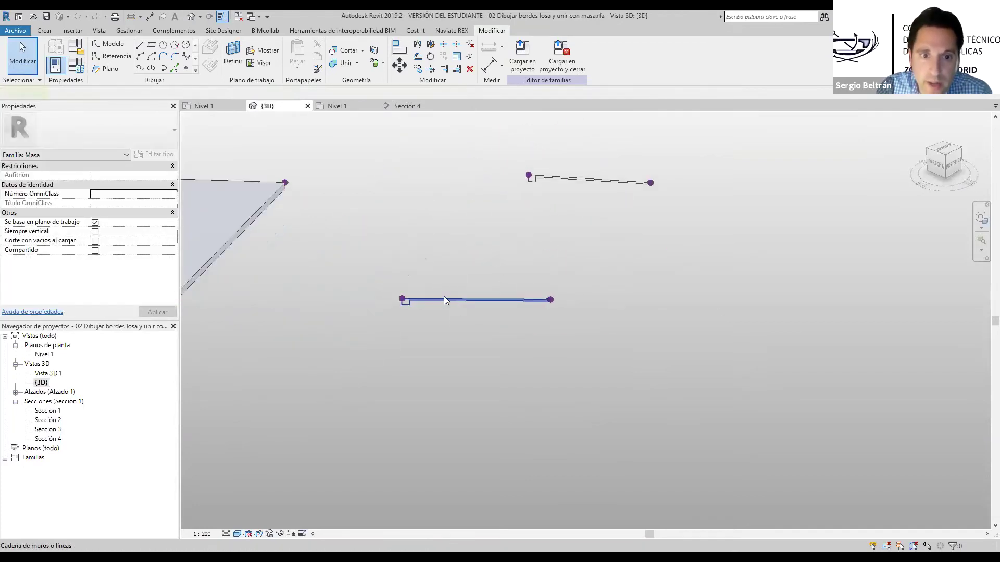
pyautogui.click(454, 302)
pyautogui.scroll(4, 406, 304)
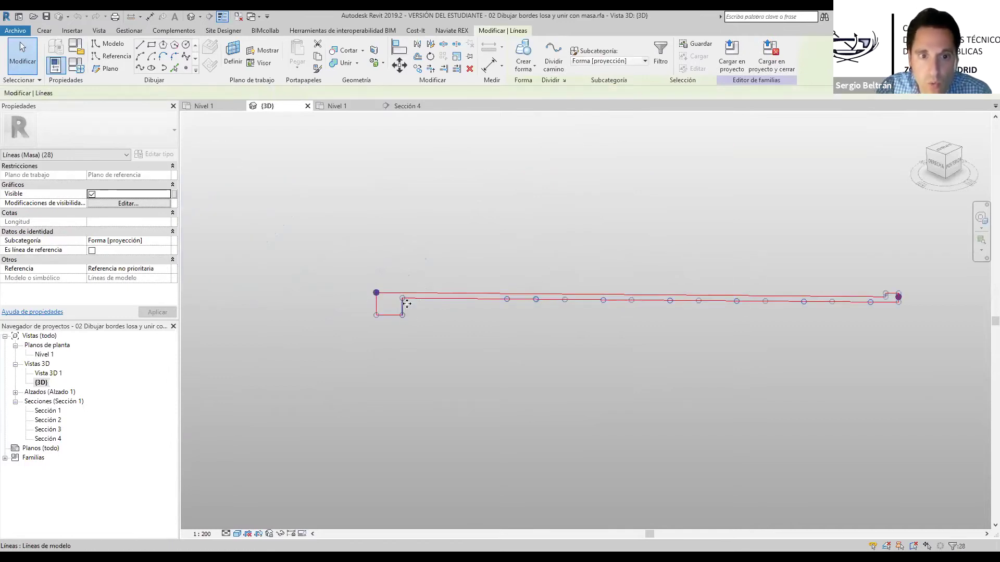
pyautogui.scroll(-5, 806, 334)
pyautogui.moveTo(585, 334); pyautogui.dragTo(335, 412, button='middle')
pyautogui.click(694, 250)
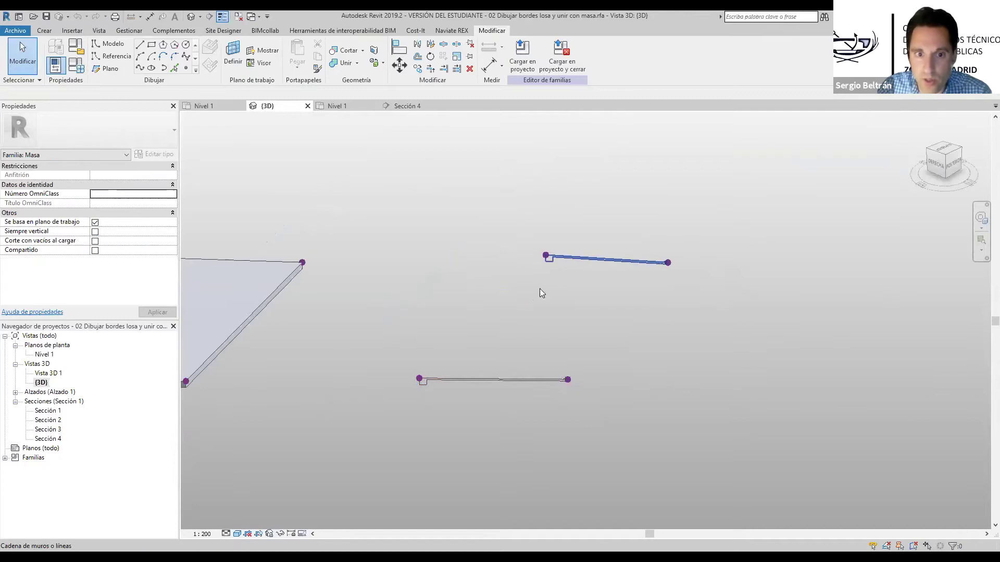
pyautogui.moveTo(514, 326); pyautogui.dragTo(449, 209, button='middle')
pyautogui.scroll(-3, 404, 237)
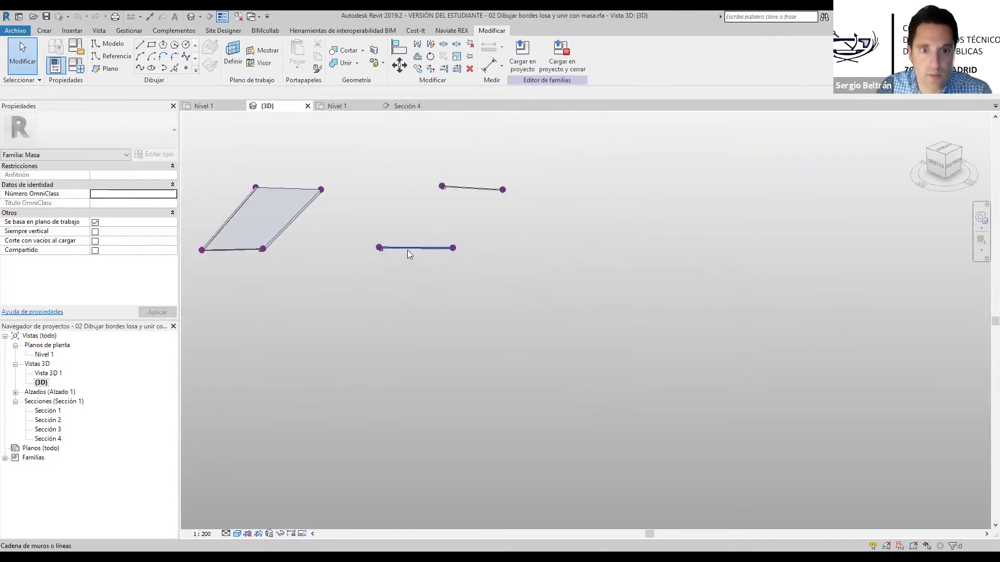
# Create a solid form between the two unjoined slab edge profiles by selecting both complete line chains
pyautogui.scroll(3, 407, 250)
pyautogui.moveTo(344, 229); pyautogui.dragTo(629, 275, button='middle')
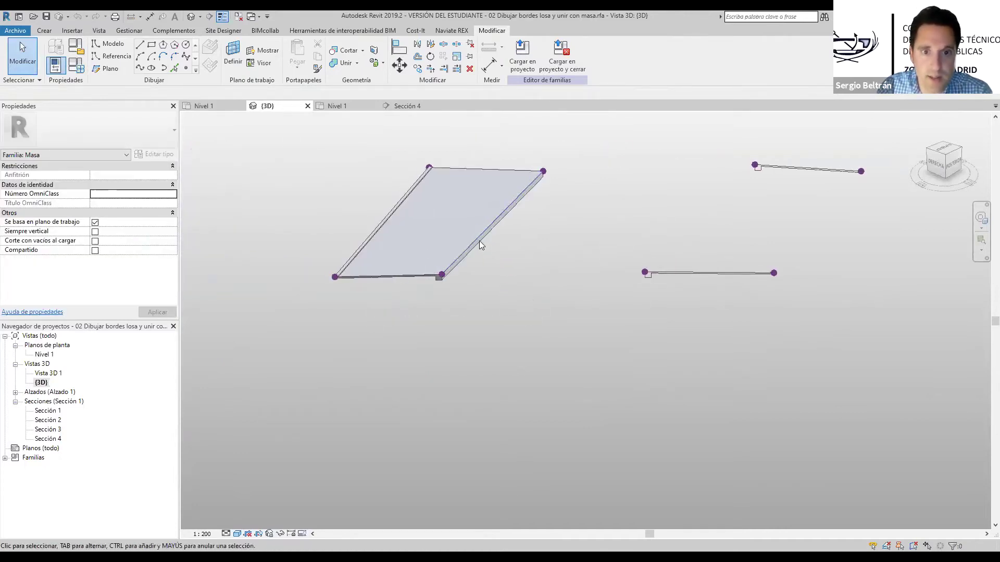
pyautogui.click(701, 273)
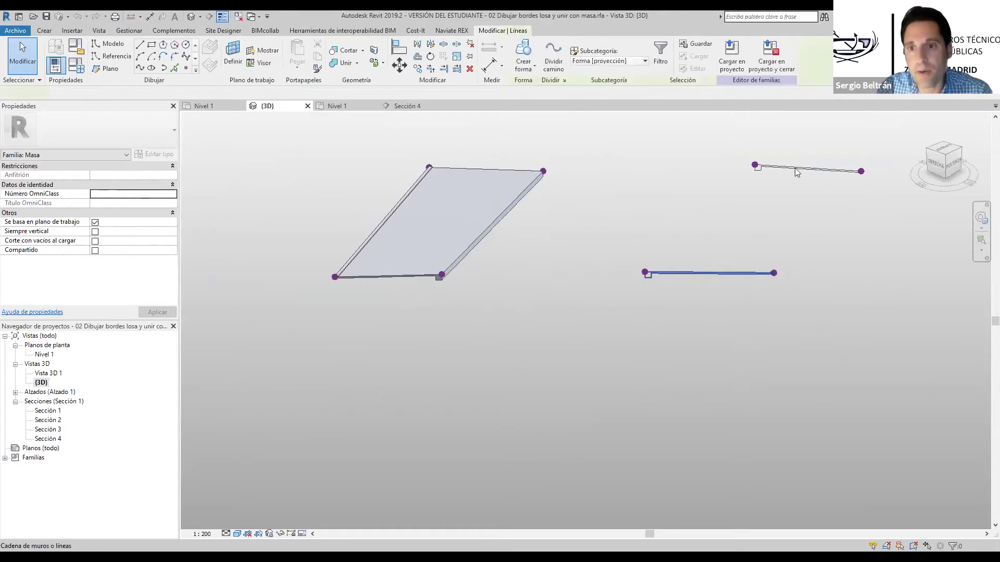
pyautogui.press('Tab')
pyautogui.keyDown('ctrl'); pyautogui.click(797, 169); pyautogui.keyUp('ctrl')
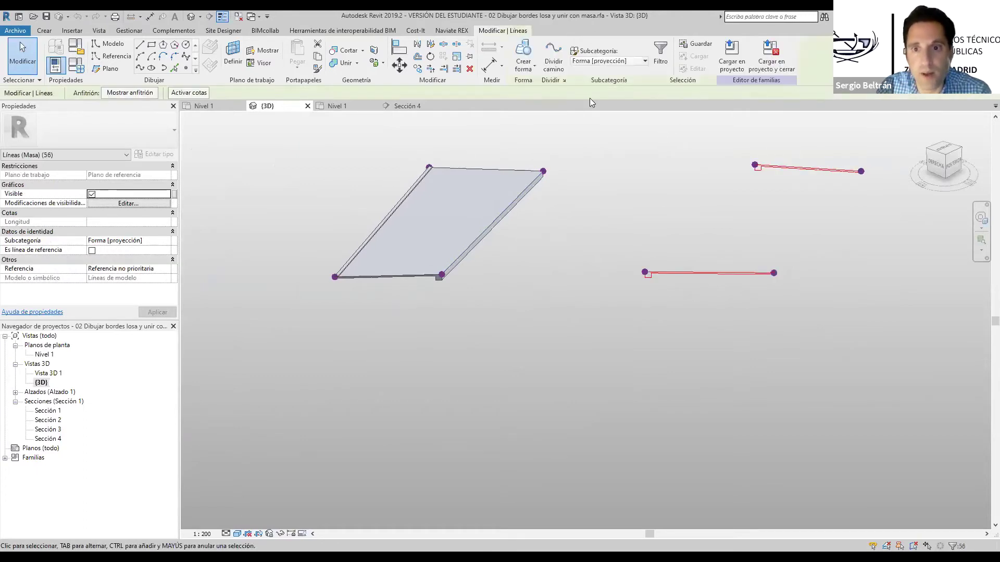
pyautogui.click(525, 66)
pyautogui.click(527, 86)
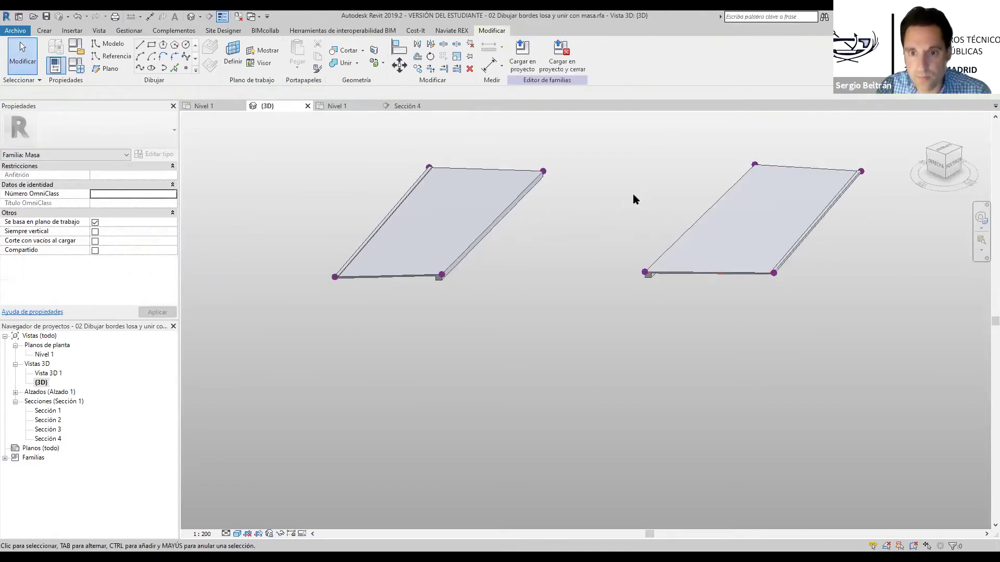
# Inspect the new slab form's edges and surface, and compare it with the neighbouring slab in 3D
pyautogui.moveTo(632, 200); pyautogui.dragTo(575, 223, button='middle')
pyautogui.scroll(2, 628, 264)
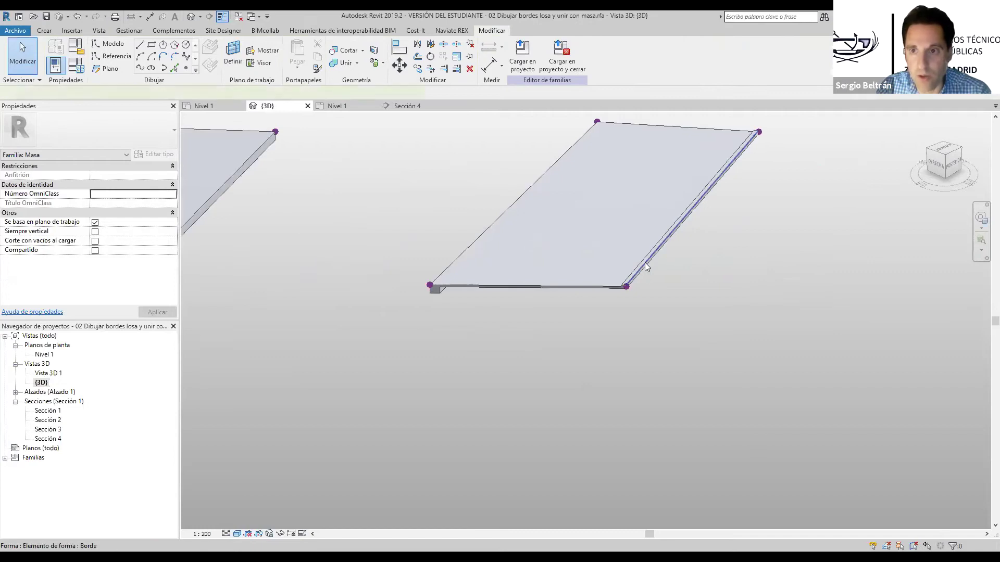
pyautogui.click(646, 267)
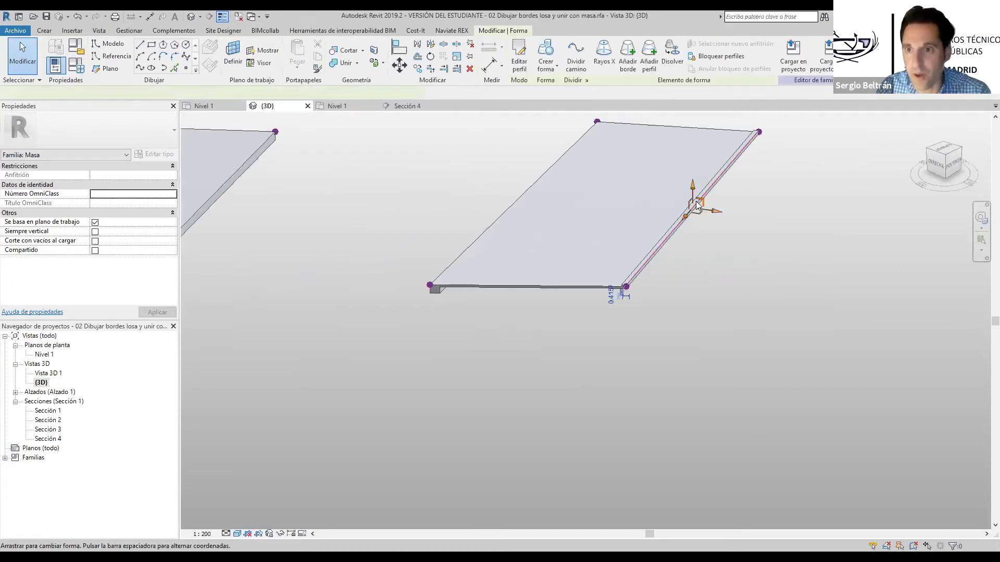
pyautogui.click(672, 248)
pyautogui.moveTo(685, 238); pyautogui.dragTo(702, 274, button='middle')
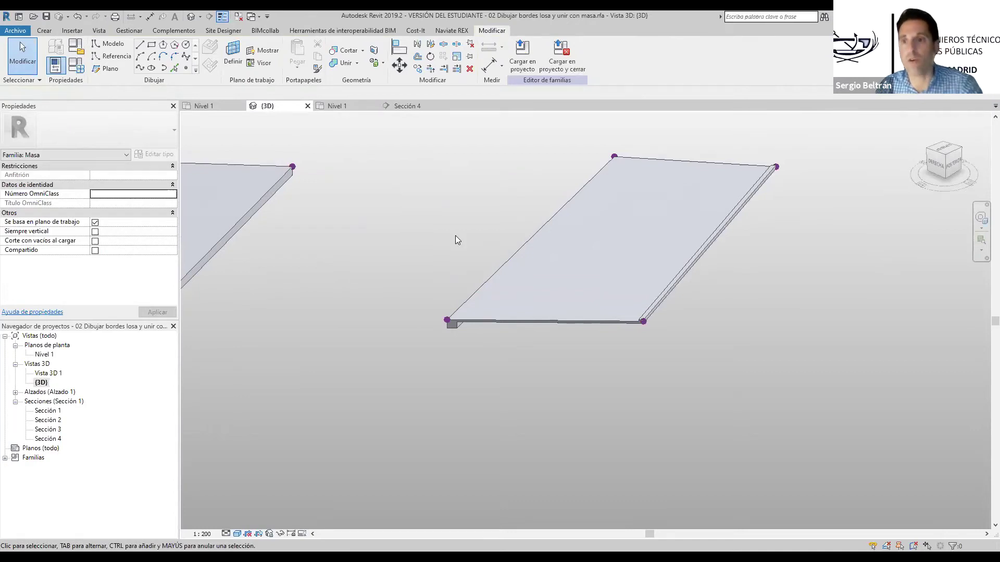
pyautogui.click(671, 218)
pyautogui.press('Escape')
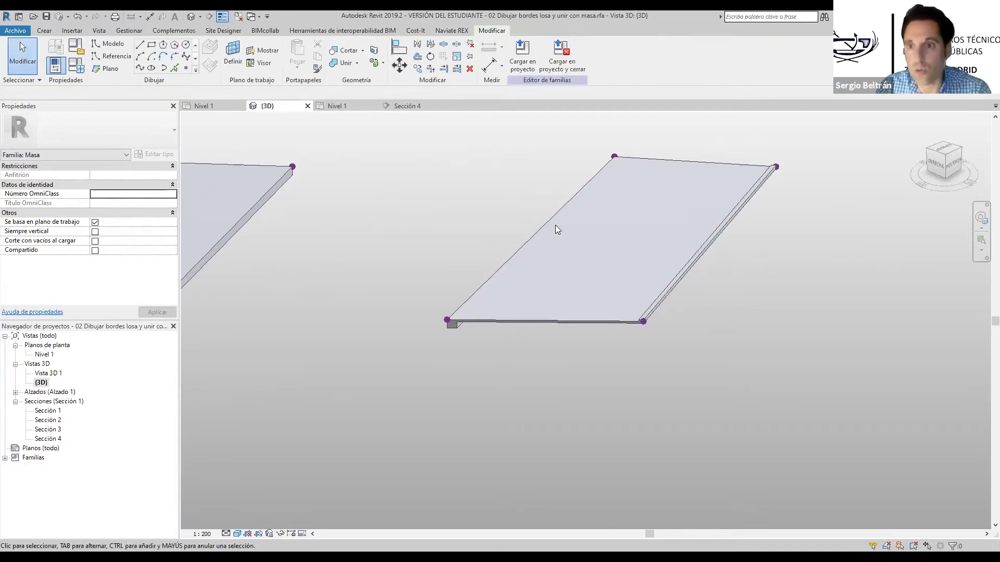
pyautogui.scroll(-3, 555, 225)
pyautogui.moveTo(562, 223)
pyautogui.mouseDown(button='middle')
pyautogui.moveTo(678, 258)
pyautogui.moveTo(555, 223)
pyautogui.mouseUp(button='middle')
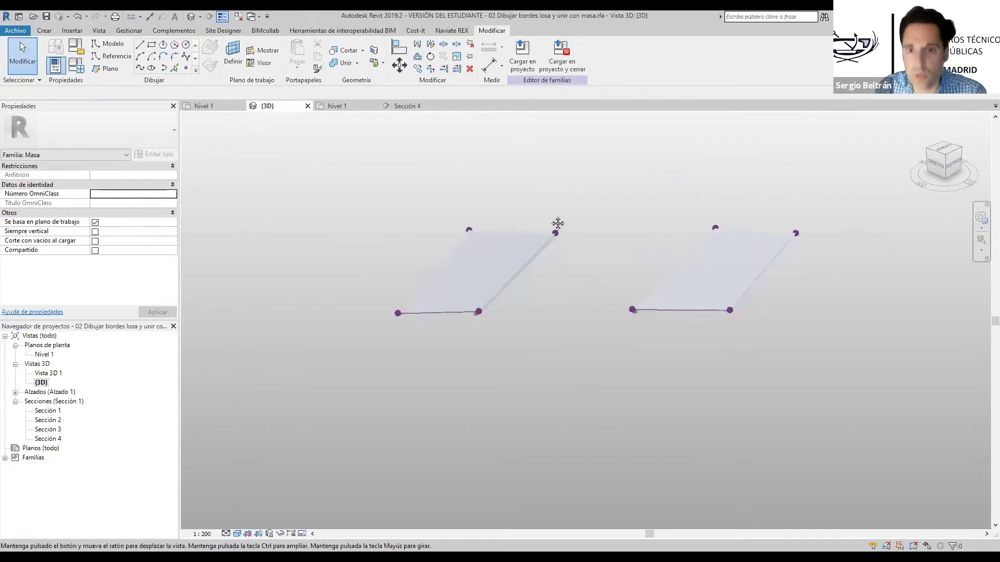
pyautogui.scroll(2, 605, 282)
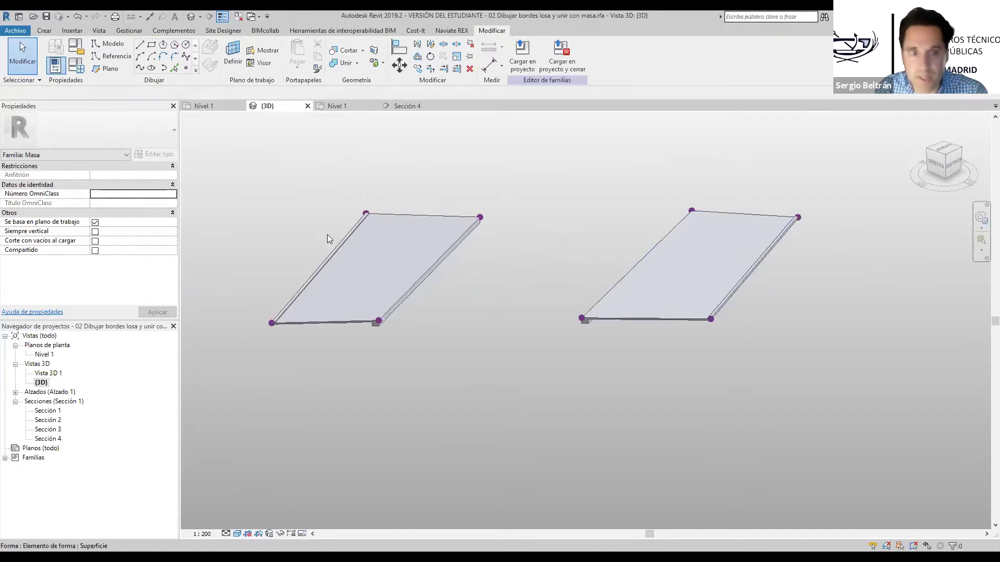
# In the Nivel 1 floor plan, draw an oblique reference plane crossing the lower slab near its west end
pyautogui.doubleClick(44, 354)
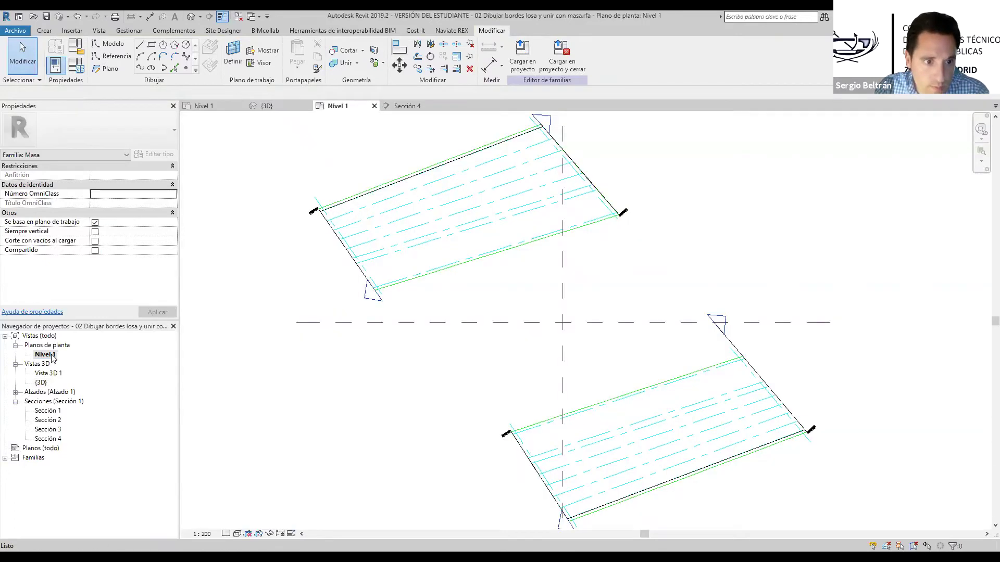
pyautogui.moveTo(500, 326); pyautogui.dragTo(373, 306, button='middle')
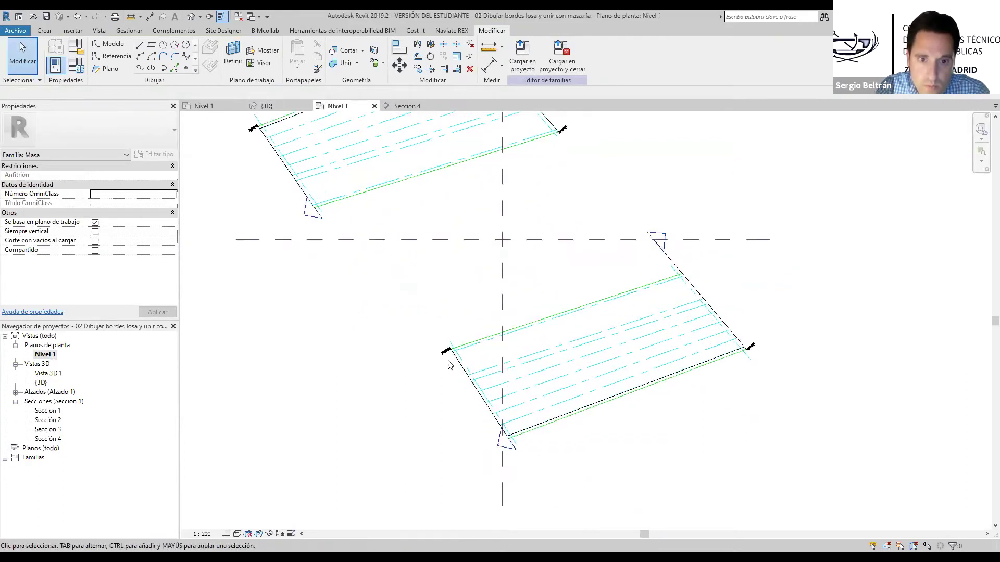
pyautogui.click(107, 68)
pyautogui.click(457, 308)
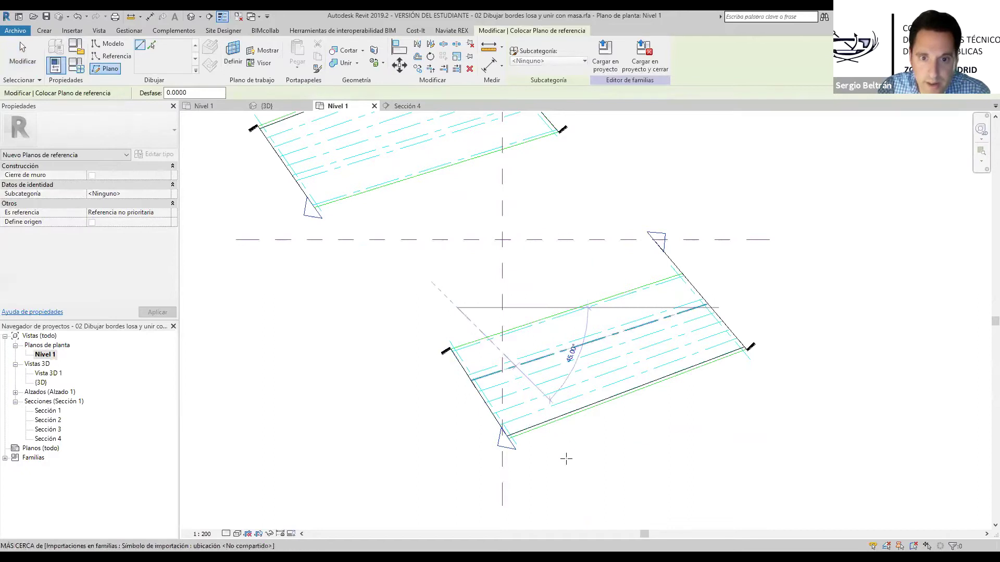
pyautogui.click(569, 479)
pyautogui.press('Escape')
pyautogui.press('Escape')
# Create a section along the new oblique reference plane near the lower slab's west end
pyautogui.click(210, 19)
pyautogui.click(458, 307)
pyautogui.click(566, 463)
pyautogui.press('Escape')
pyautogui.press('Escape')
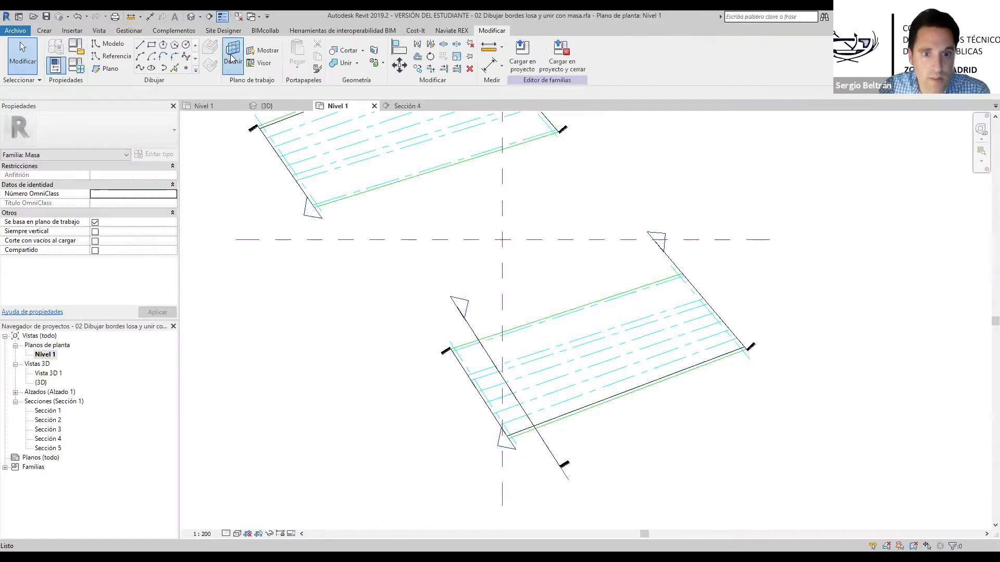
# Set the new oblique reference plane as the work plane by picking it, and open the Sección 5 view
pyautogui.click(231, 58)
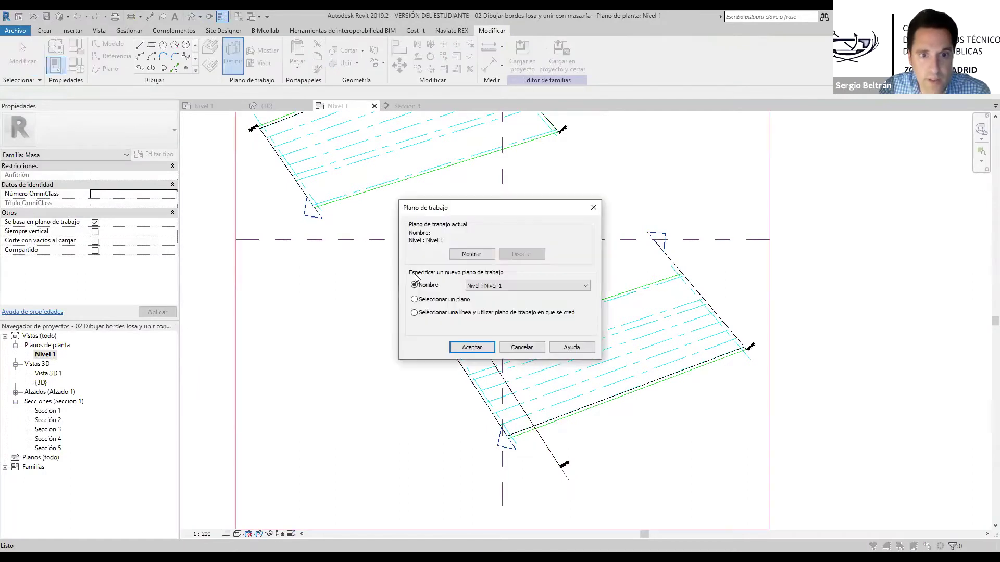
pyautogui.click(481, 351)
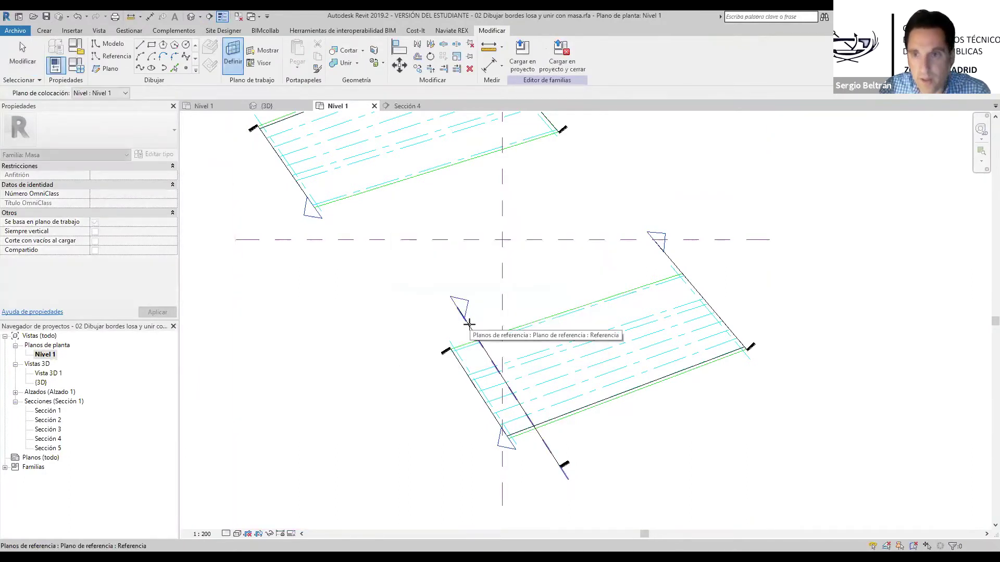
pyautogui.click(468, 324)
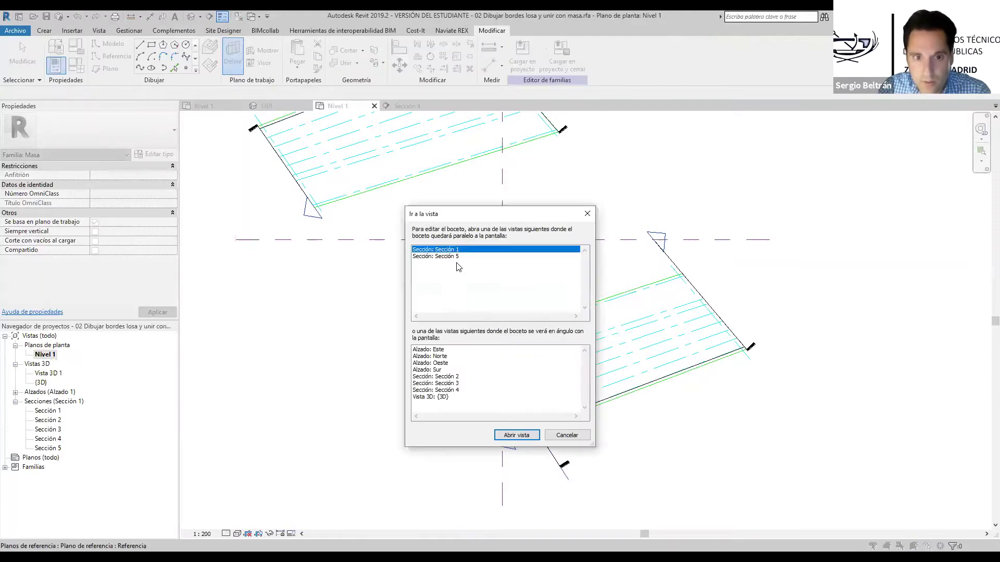
pyautogui.click(456, 257)
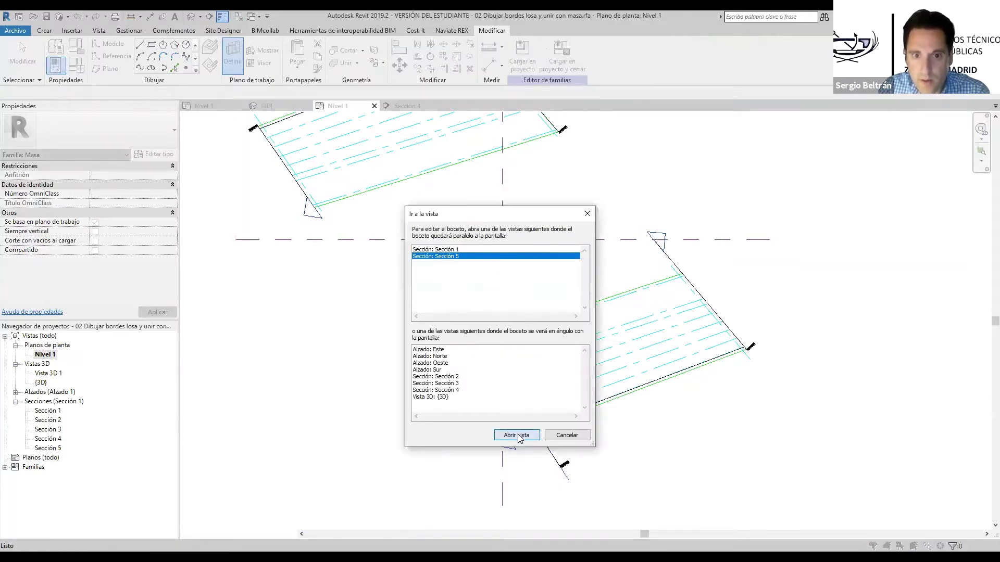
pyautogui.press('Return')
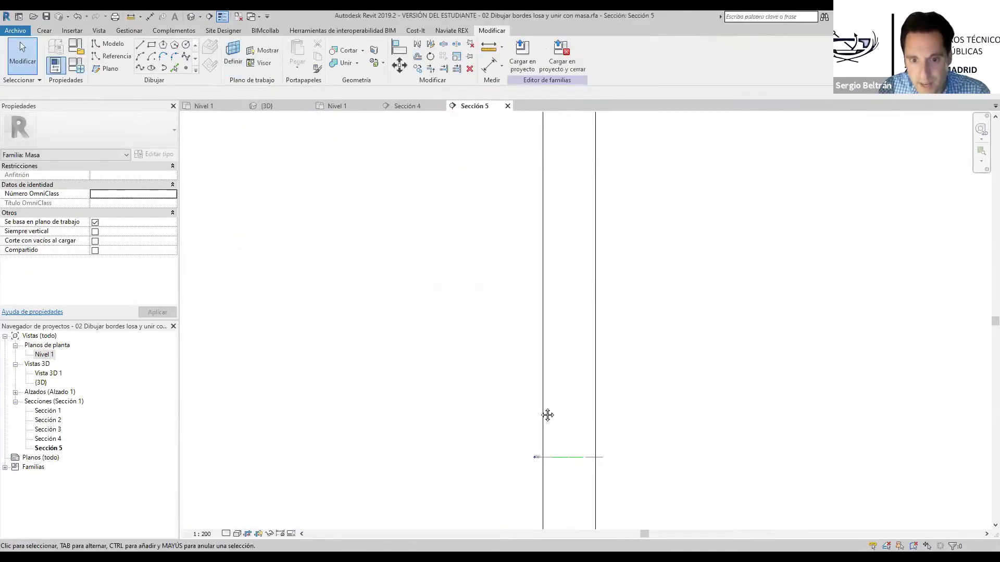
# Place four reference points in two rows between the vertical lines in the Sección 5 view
pyautogui.scroll(9, 526, 281)
pyautogui.moveTo(537, 216); pyautogui.dragTo(507, 410, button='middle')
pyautogui.scroll(1, 506, 386)
pyautogui.scroll(-9, 512, 308)
pyautogui.moveTo(525, 256); pyautogui.dragTo(487, 411, button='middle')
pyautogui.scroll(3, 490, 411)
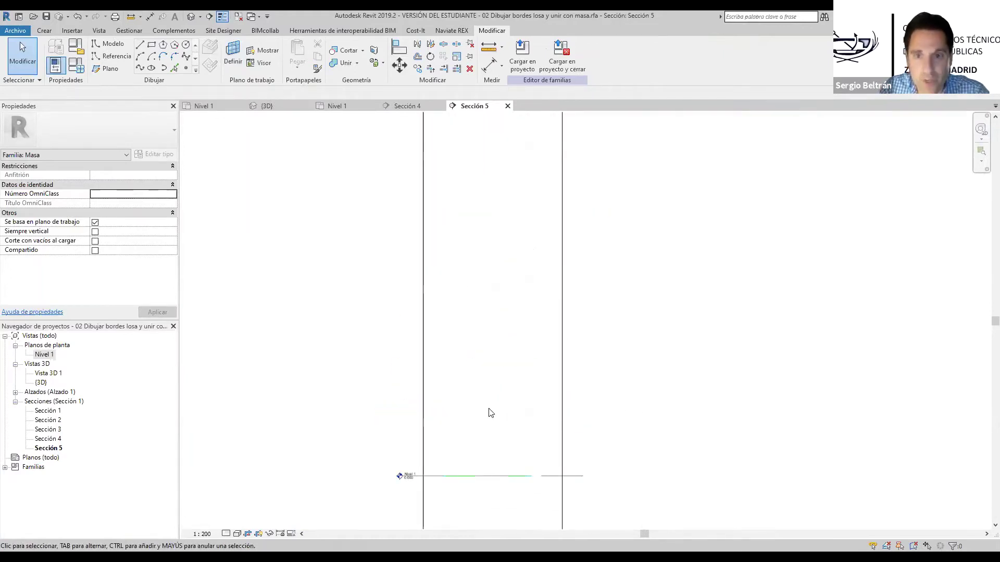
pyautogui.moveTo(500, 257); pyautogui.dragTo(491, 545, button='middle')
pyautogui.scroll(-1, 500, 300)
pyautogui.moveTo(502, 303); pyautogui.dragTo(476, 286, button='middle')
pyautogui.scroll(-2, 471, 282)
pyautogui.scroll(3, 443, 239)
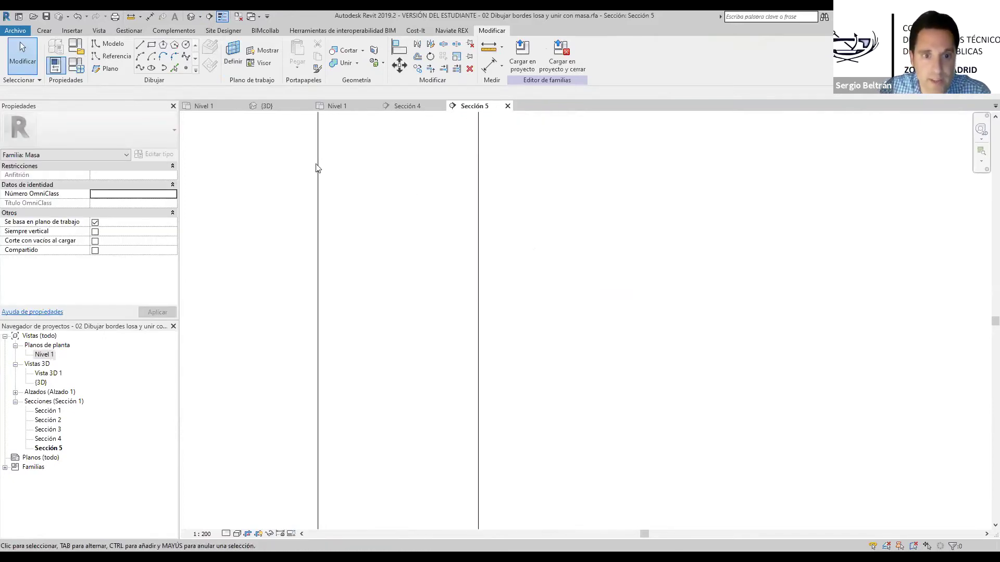
pyautogui.click(358, 271)
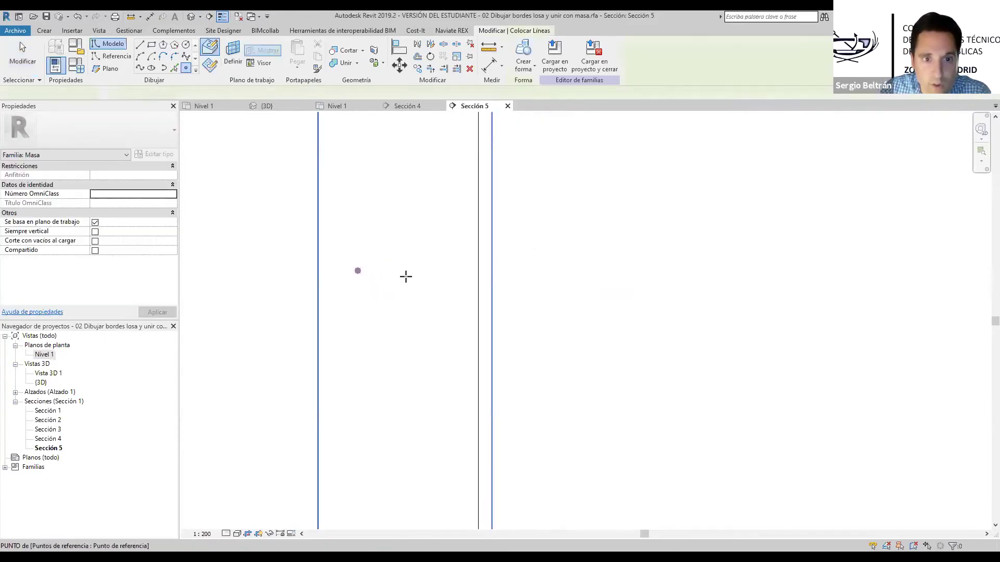
pyautogui.click(446, 275)
pyautogui.click(359, 308)
pyautogui.click(436, 310)
pyautogui.click(456, 309)
pyautogui.press('Escape')
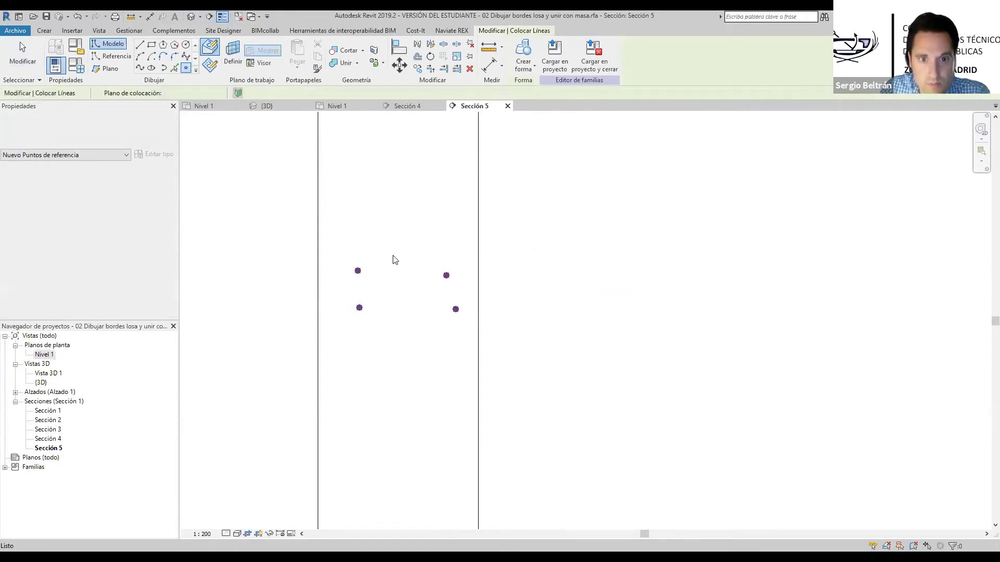
pyautogui.press('Escape')
# Return to the Nivel 1 floor plan and draw an oblique reference plane just beyond the lower slab's east end
pyautogui.doubleClick(45, 354)
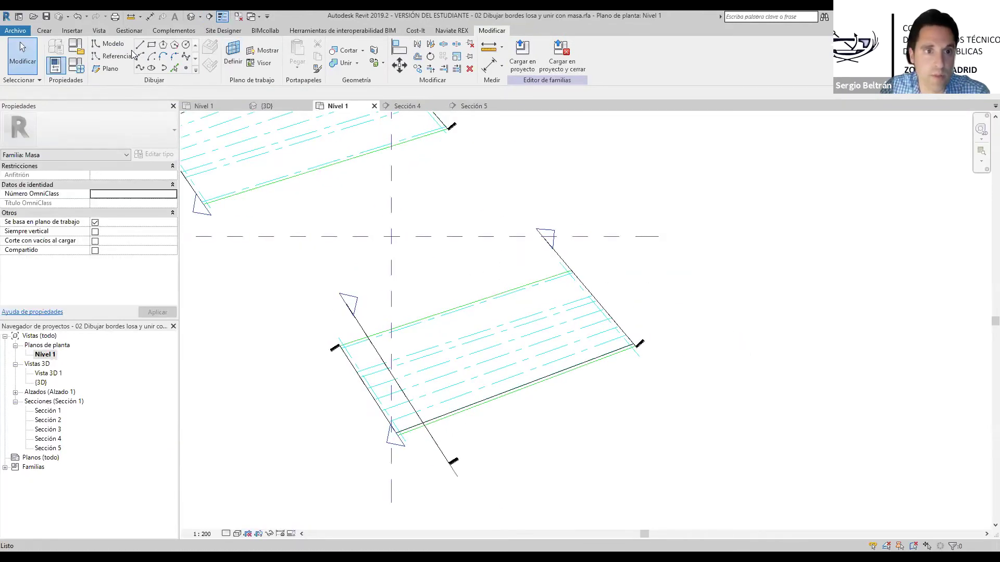
pyautogui.click(107, 68)
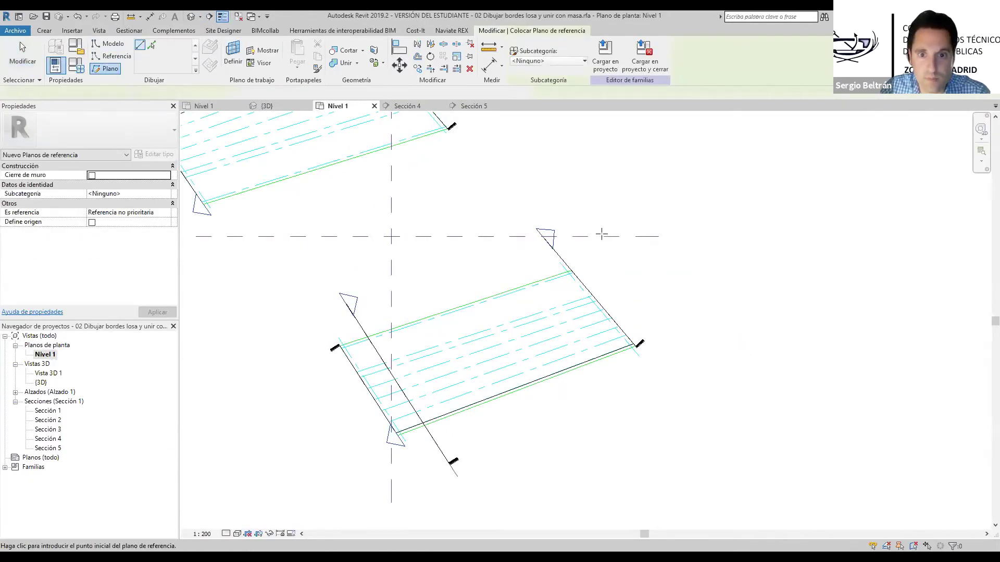
pyautogui.click(597, 207)
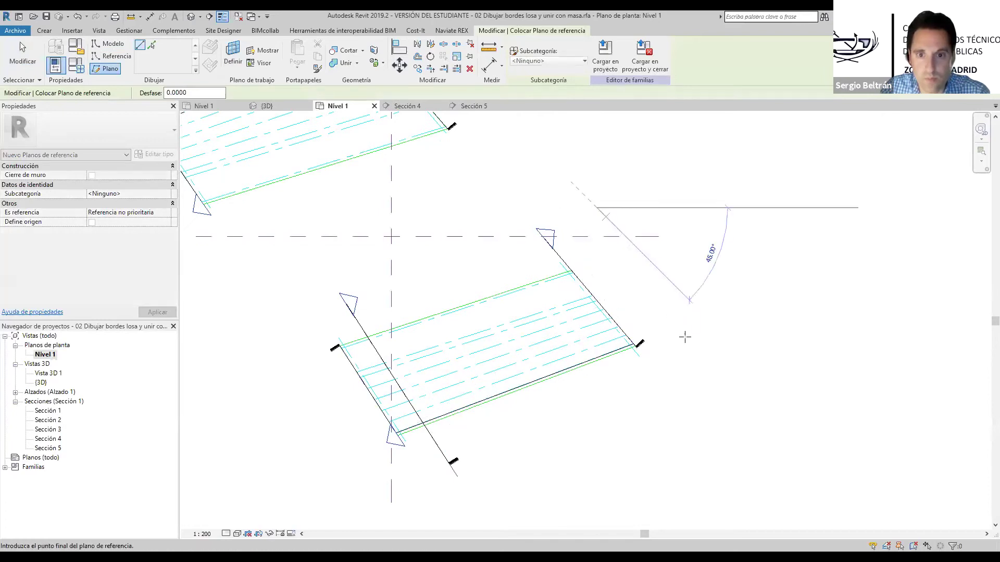
pyautogui.click(714, 379)
pyautogui.press('Escape')
pyautogui.press('Escape')
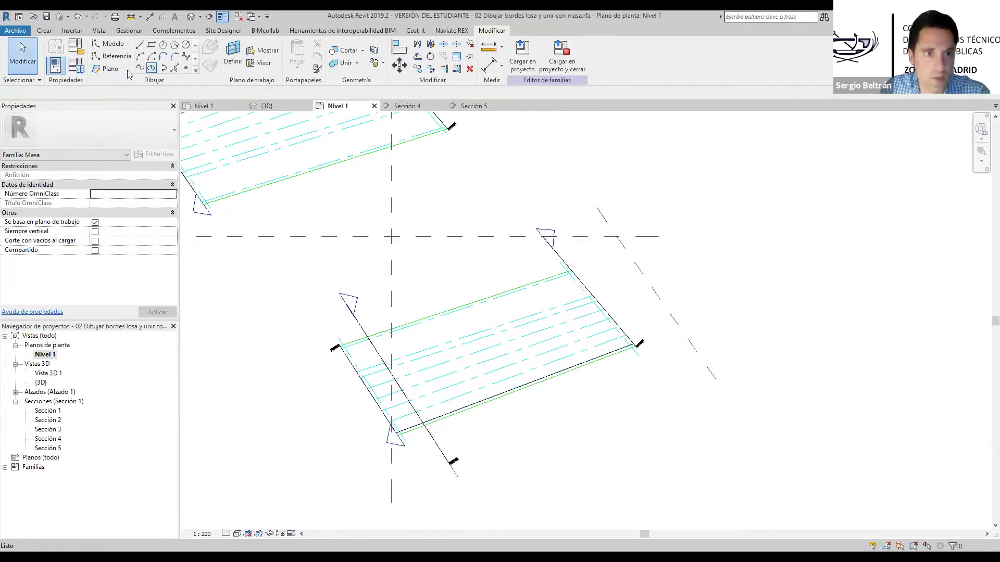
pyautogui.click(232, 63)
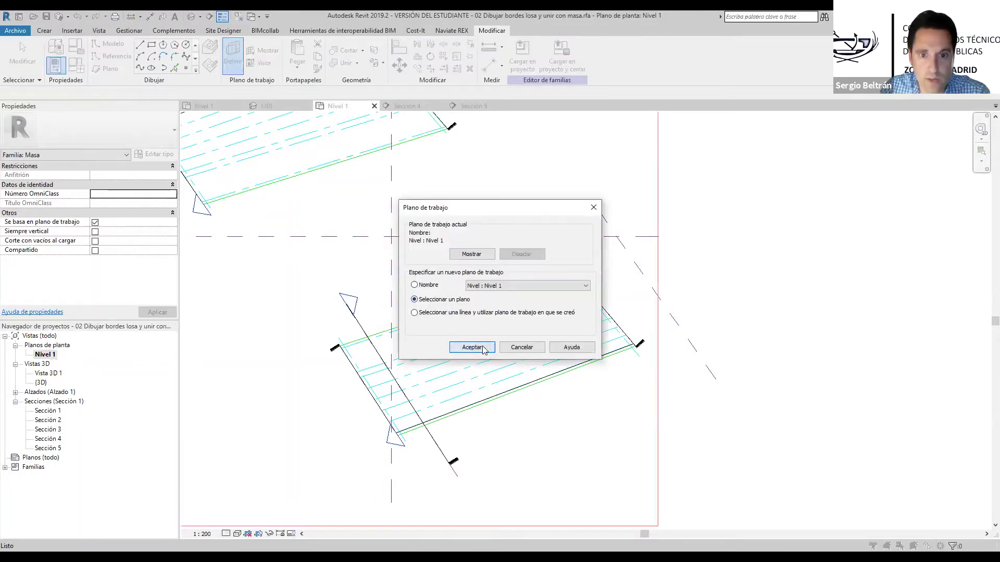
pyautogui.press('Return')
pyautogui.click(655, 283)
pyautogui.press('Escape')
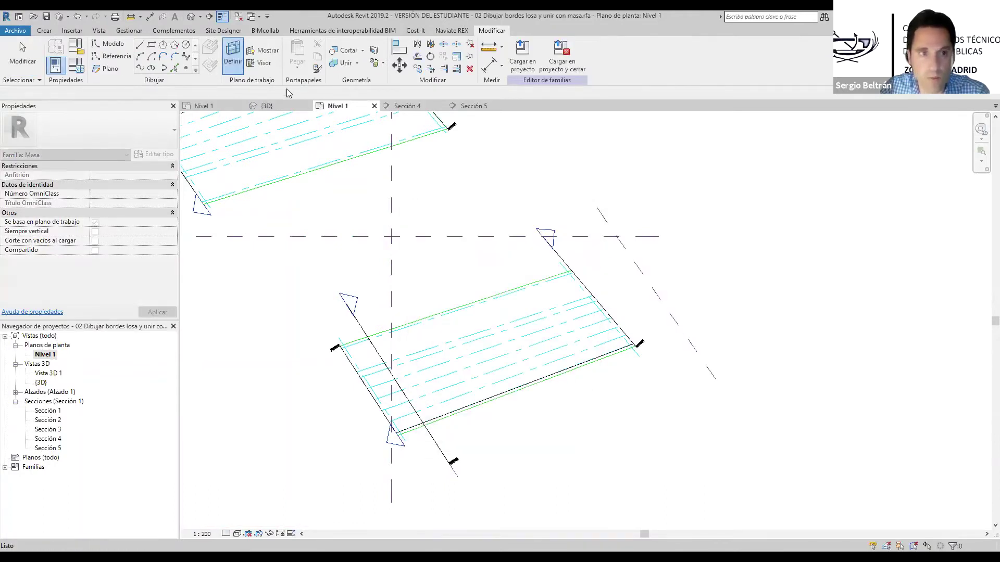
pyautogui.click(209, 16)
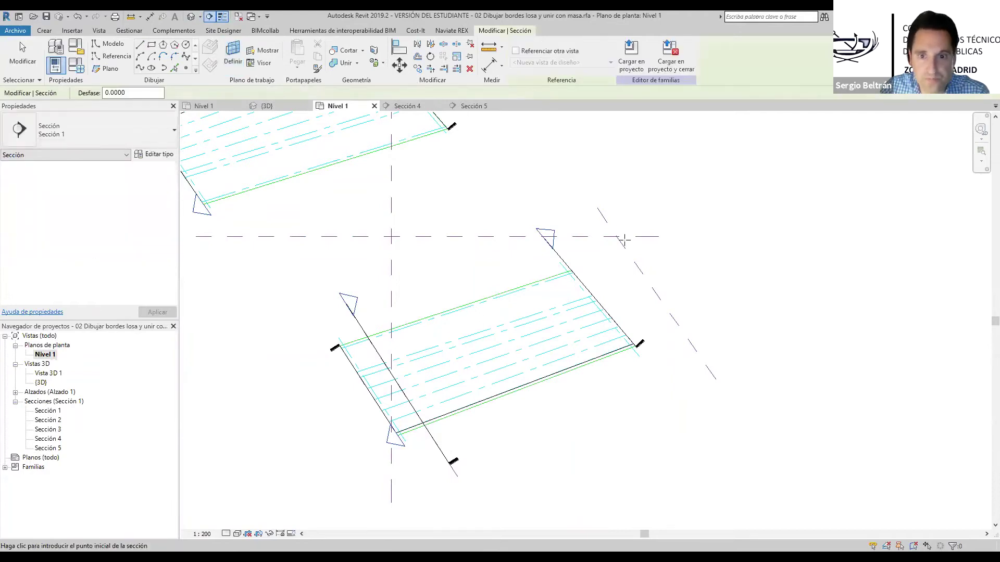
pyautogui.click(596, 206)
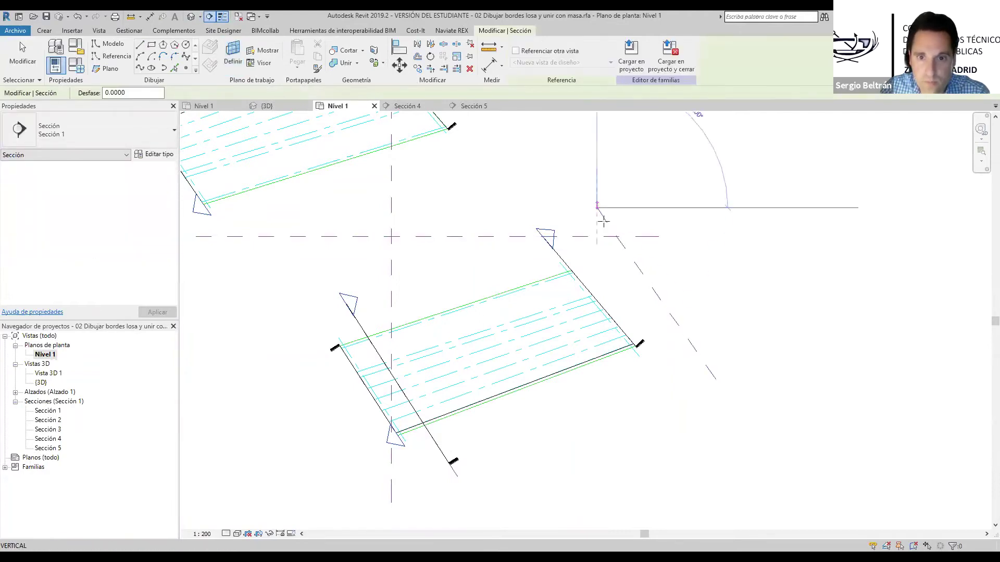
pyautogui.click(712, 381)
pyautogui.press('Escape')
pyautogui.press('Escape')
pyautogui.click(710, 380)
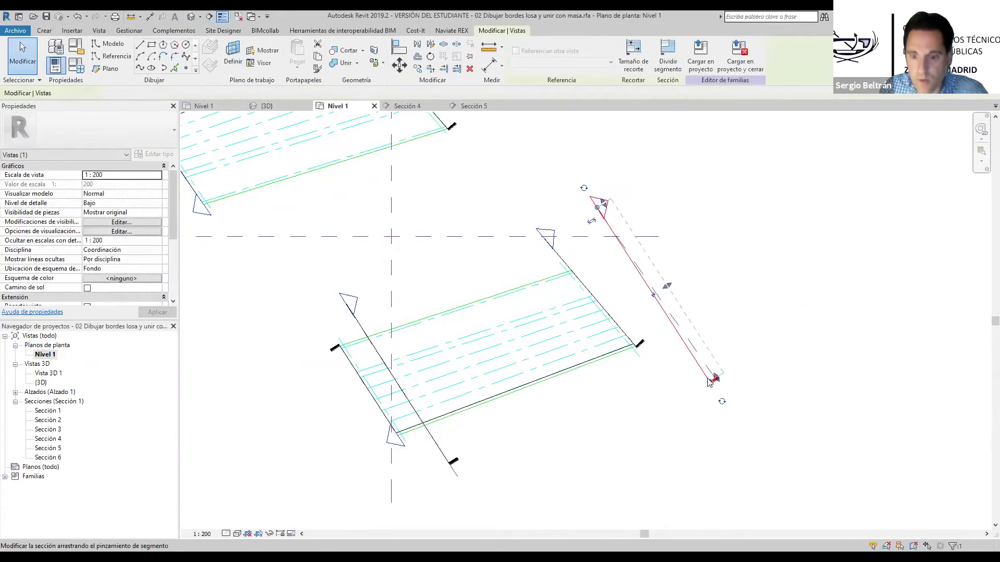
pyautogui.press('Delete')
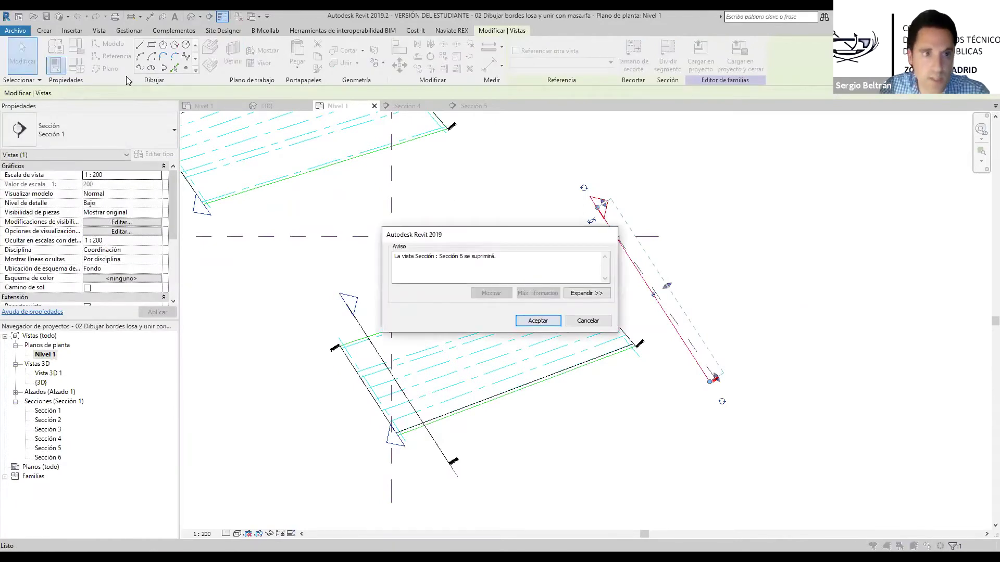
pyautogui.press('Return')
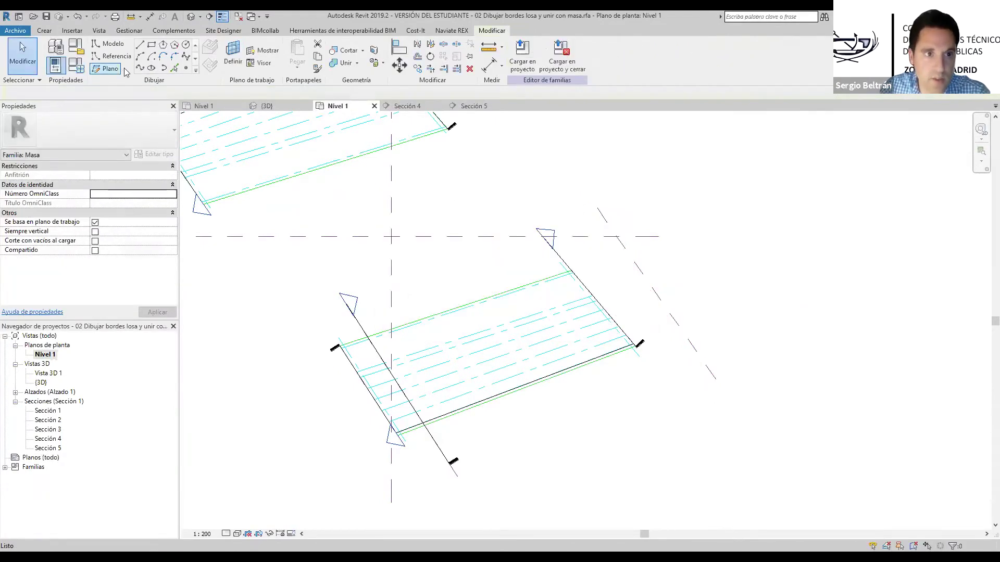
# Create a section along the oblique reference plane just beyond the lower slab's east end
pyautogui.click(209, 16)
pyautogui.click(604, 207)
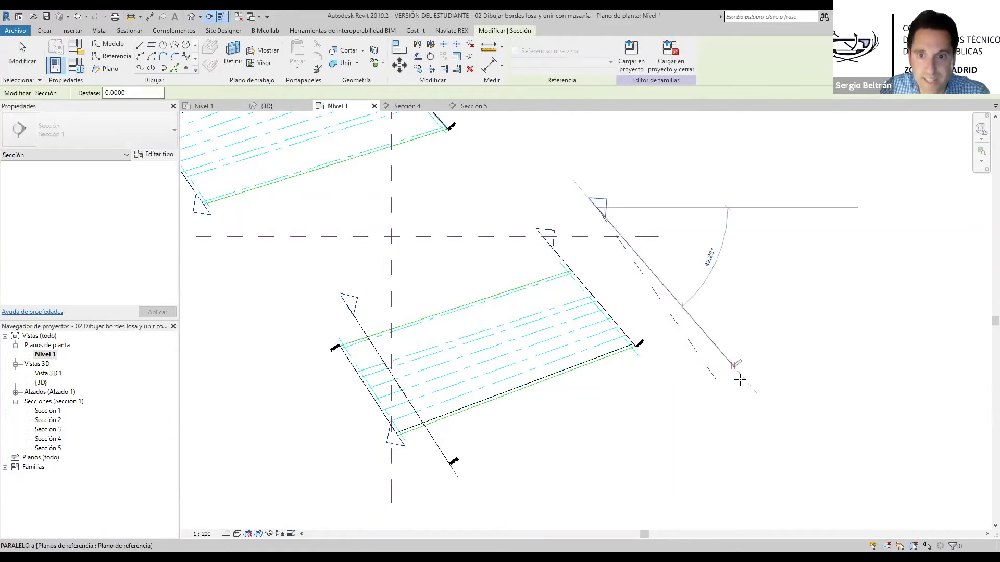
pyautogui.click(711, 376)
pyautogui.press('Escape')
pyautogui.press('Escape')
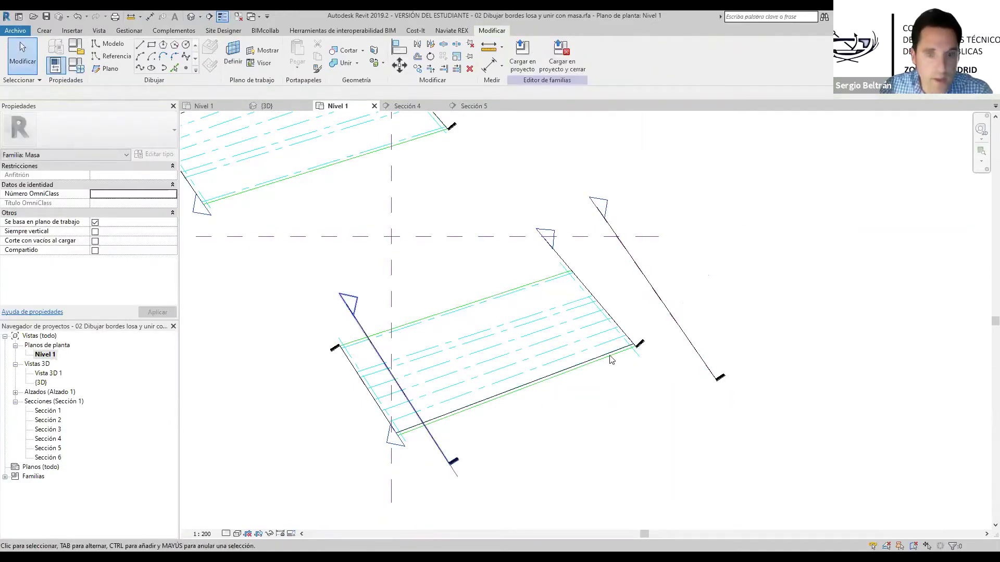
# Set the oblique reference plane beyond the east end as the work plane by picking it, and open the Sección 6 view
pyautogui.click(233, 55)
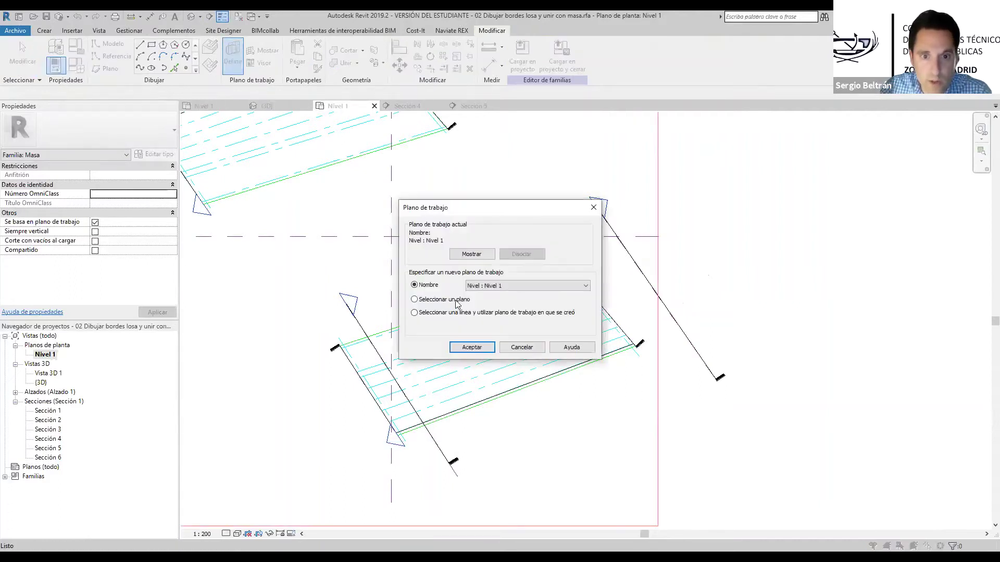
pyautogui.click(472, 348)
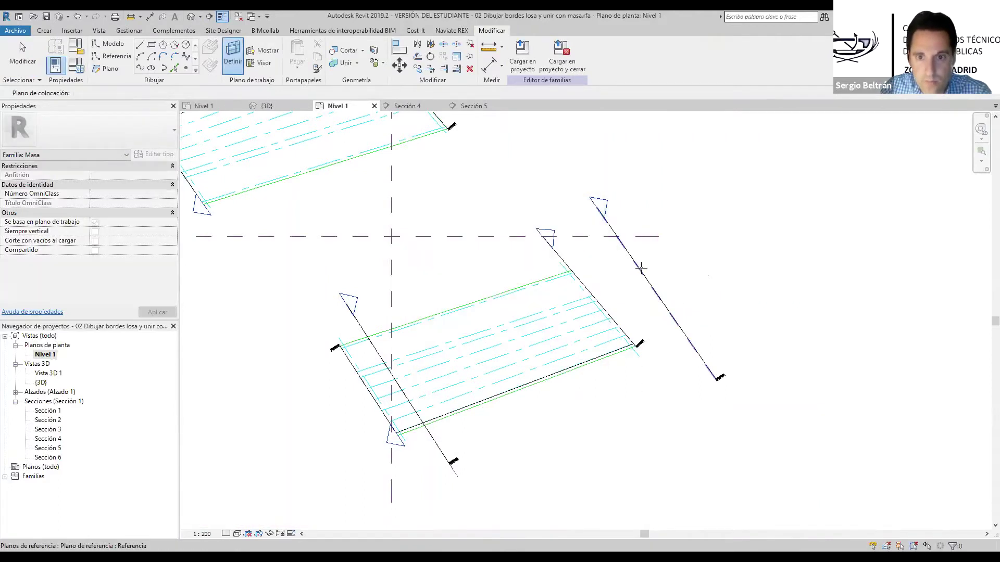
pyautogui.click(640, 268)
pyautogui.click(444, 257)
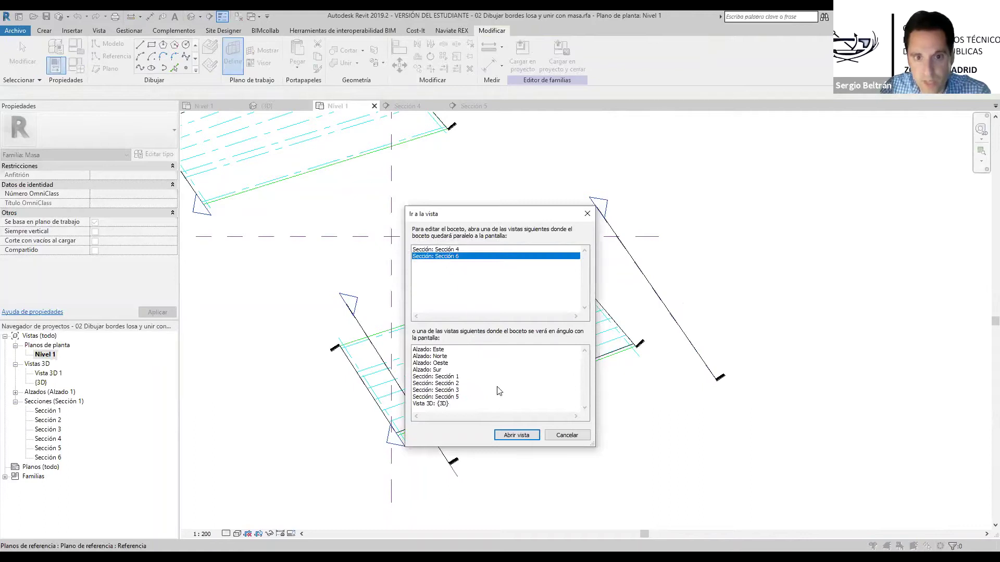
pyautogui.click(516, 435)
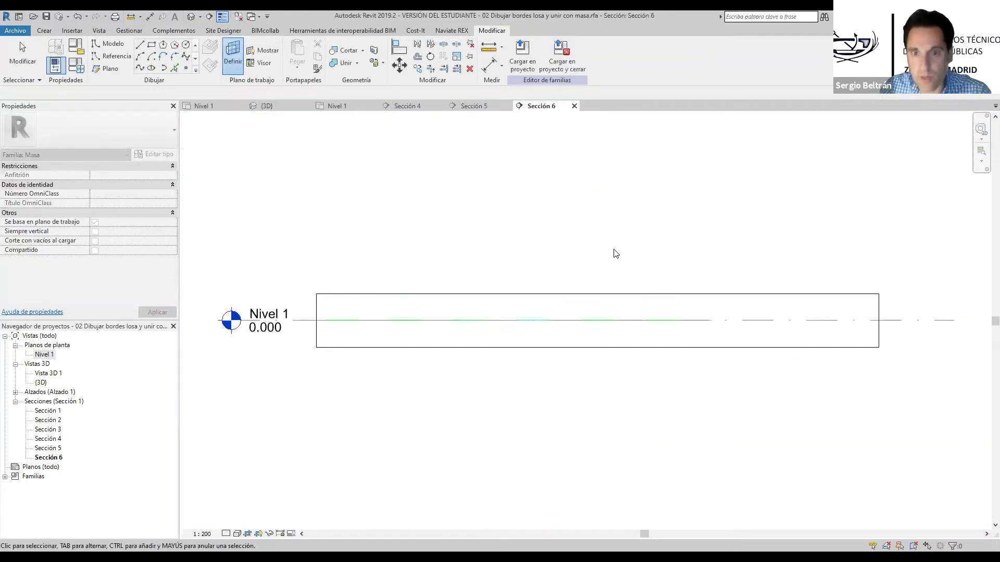
# Extend the crop region of the Sección 6 view upwards, far above Nivel 1
pyautogui.scroll(-8, 543, 254)
pyautogui.moveTo(547, 216); pyautogui.dragTo(484, 401, button='middle')
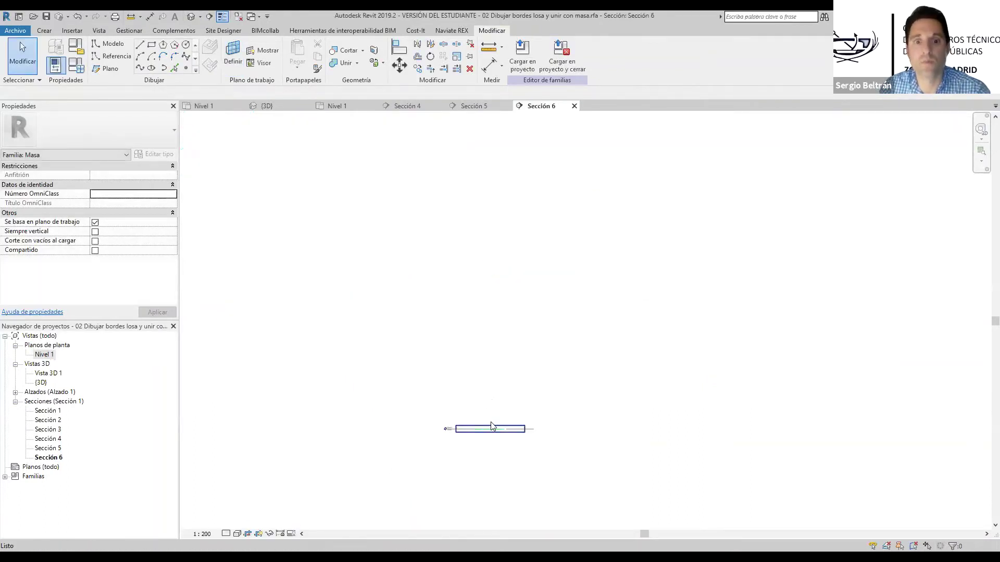
pyautogui.click(499, 418)
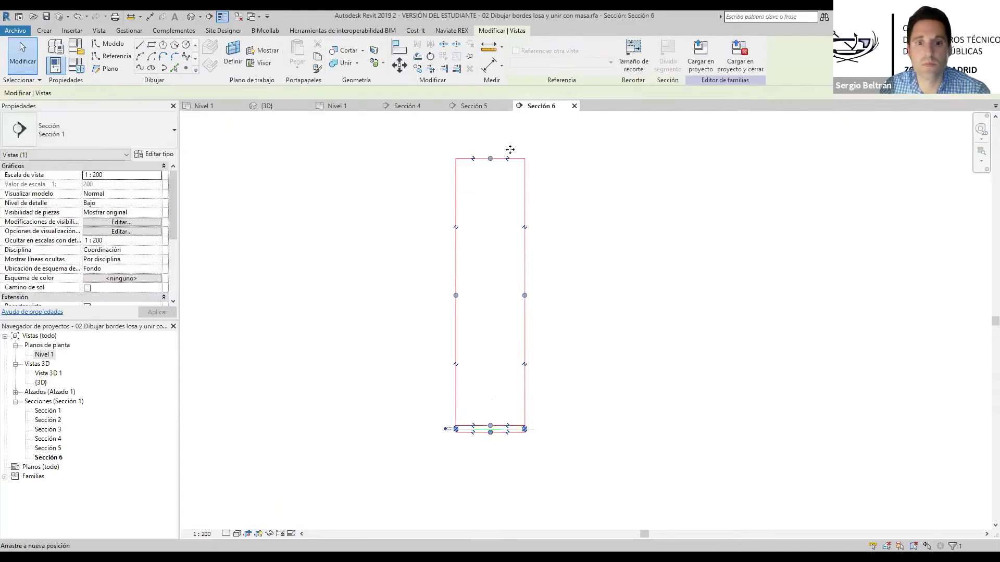
pyautogui.moveTo(442, 412); pyautogui.dragTo(420, 391, button='middle')
pyautogui.moveTo(420, 391); pyautogui.dragTo(420, 175)
pyautogui.press('Escape')
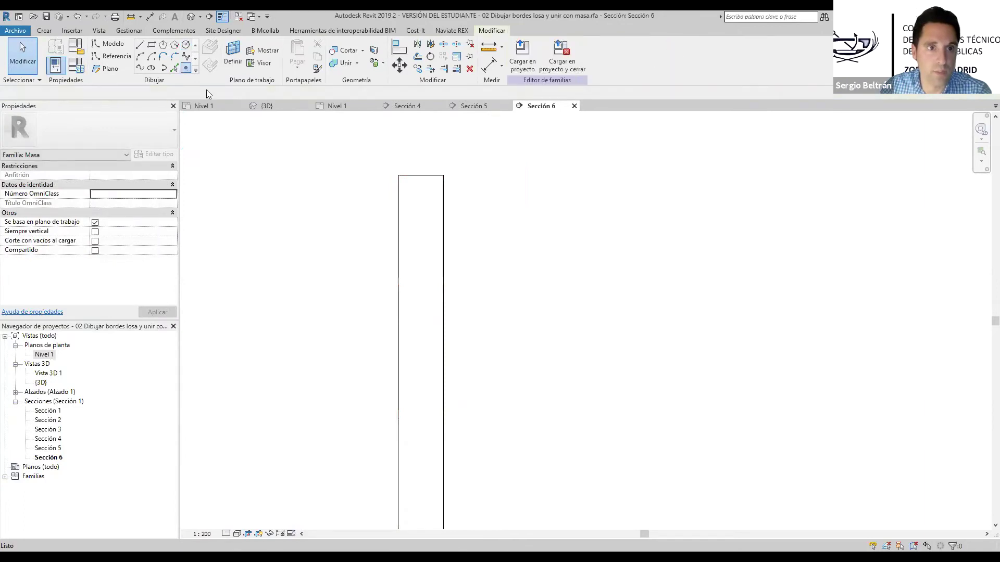
# Place four reference points in two rows between the vertical crop lines of the Sección 6 view
pyautogui.scroll(3, 408, 371)
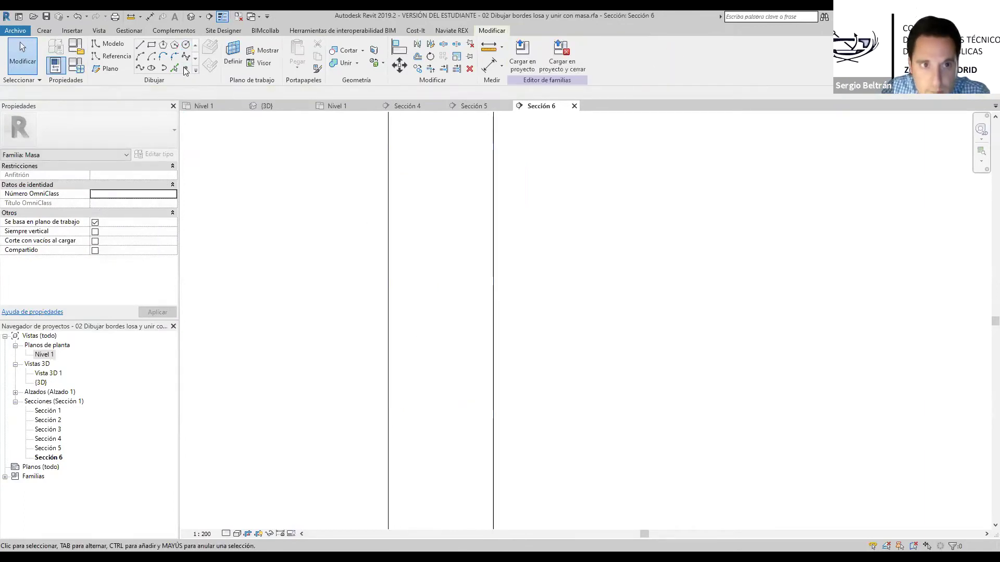
pyautogui.click(185, 68)
pyautogui.click(414, 375)
pyautogui.click(472, 376)
pyautogui.click(408, 412)
pyautogui.click(469, 409)
pyautogui.press('Escape')
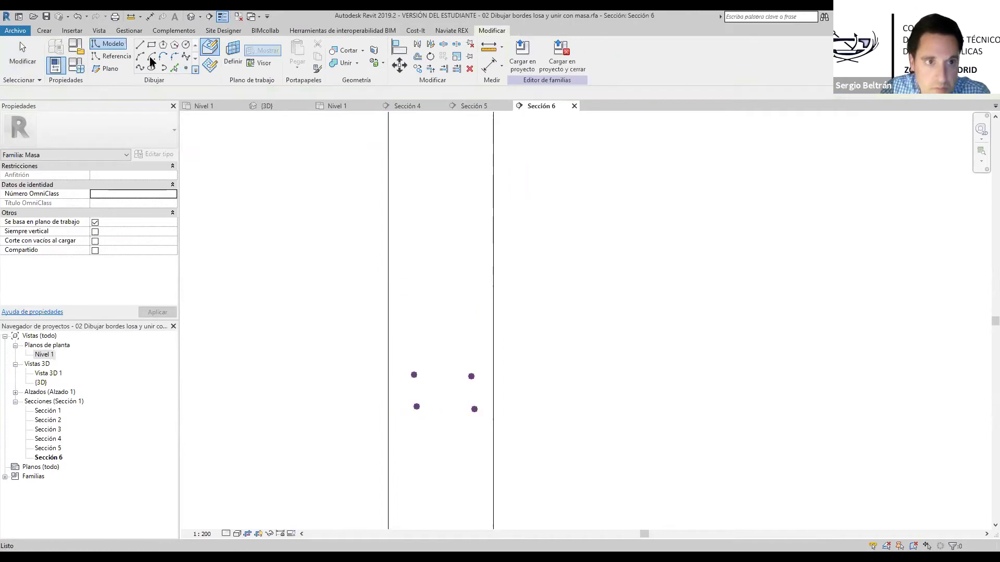
# Join the four reference points in Sección 6 with chained model lines into a closed quadrilateral profile
pyautogui.press('l')
pyautogui.press('i')
pyautogui.click(414, 375)
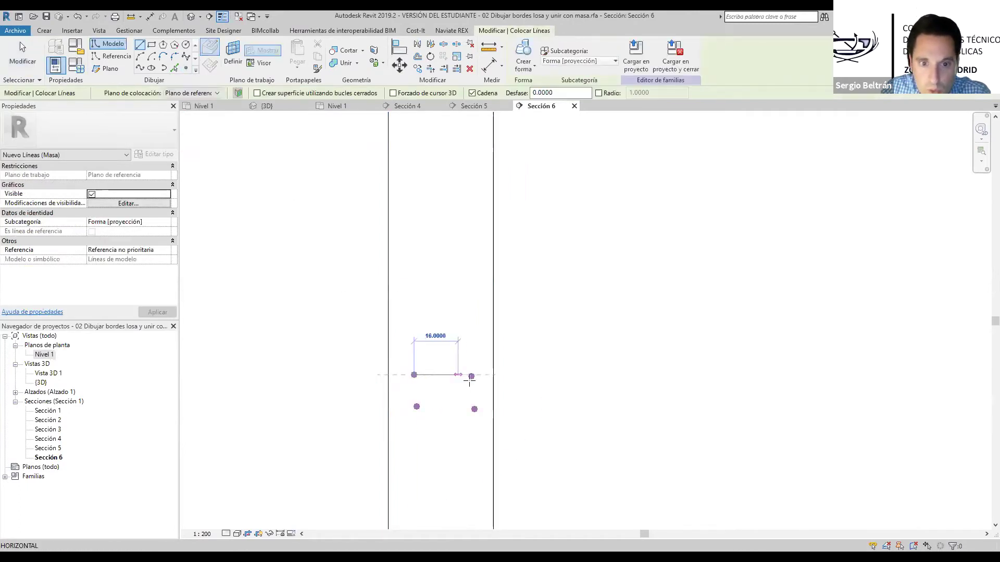
pyautogui.scroll(3, 467, 392)
pyautogui.click(475, 359)
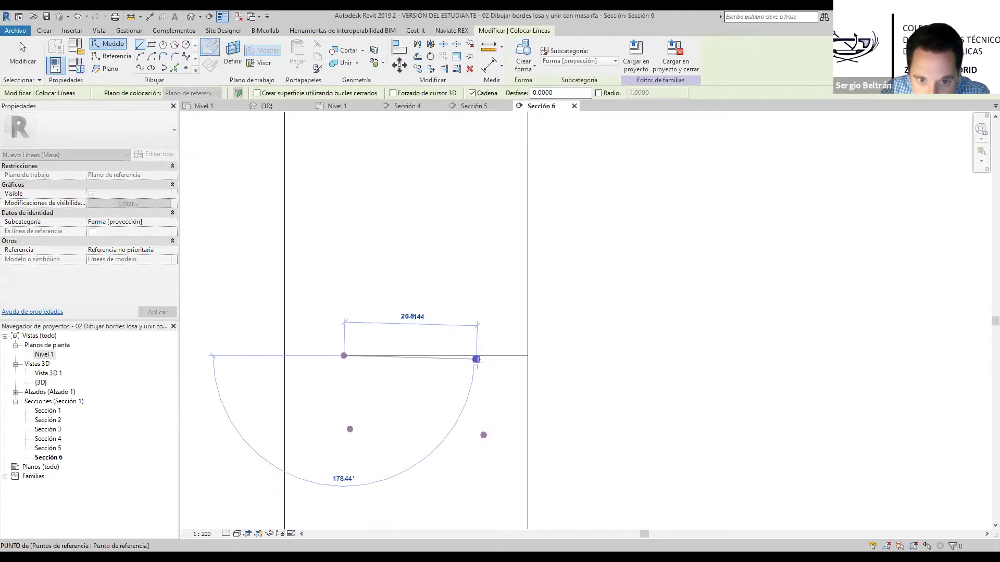
pyautogui.click(483, 435)
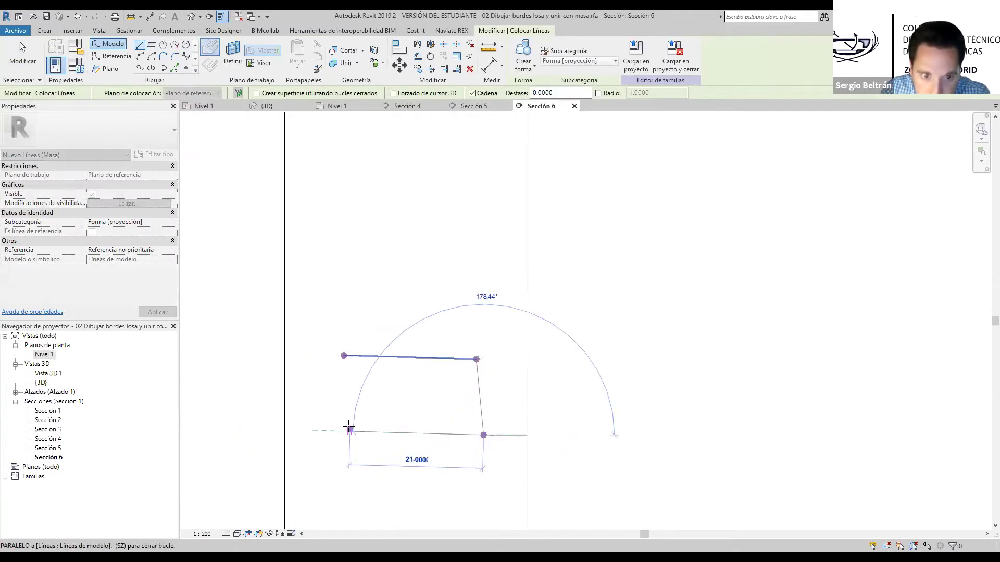
pyautogui.click(350, 429)
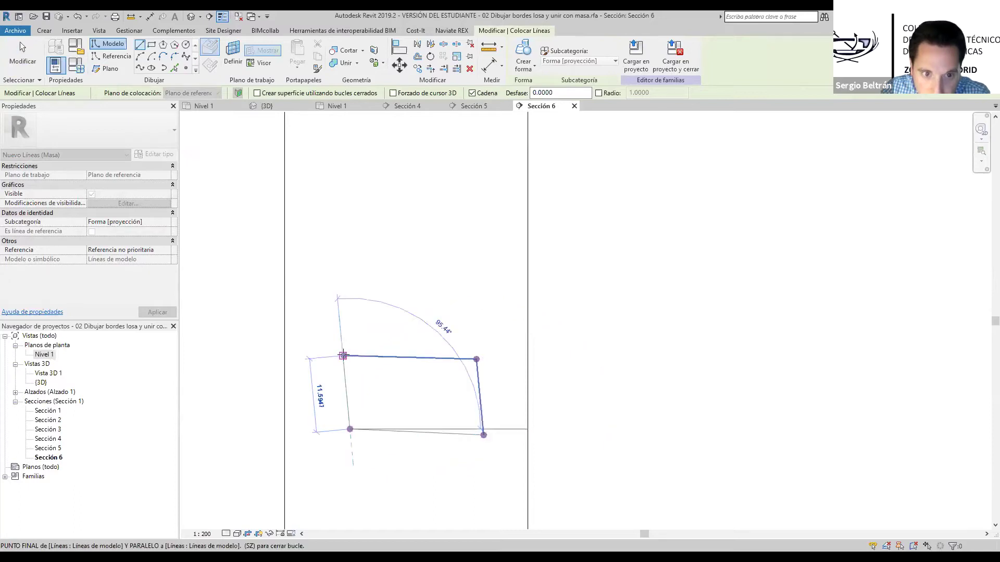
pyautogui.click(342, 356)
pyautogui.press('Escape')
pyautogui.press('Escape')
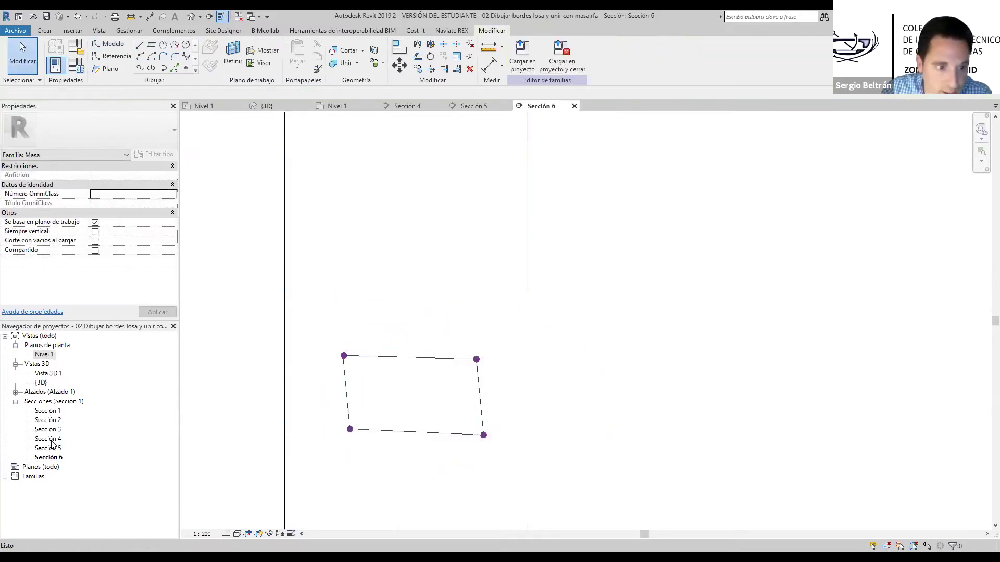
# From the Nivel 1 plan, set the oblique reference plane at the lower slab's west end as the work plane and open Sección 5
pyautogui.doubleClick(50, 355)
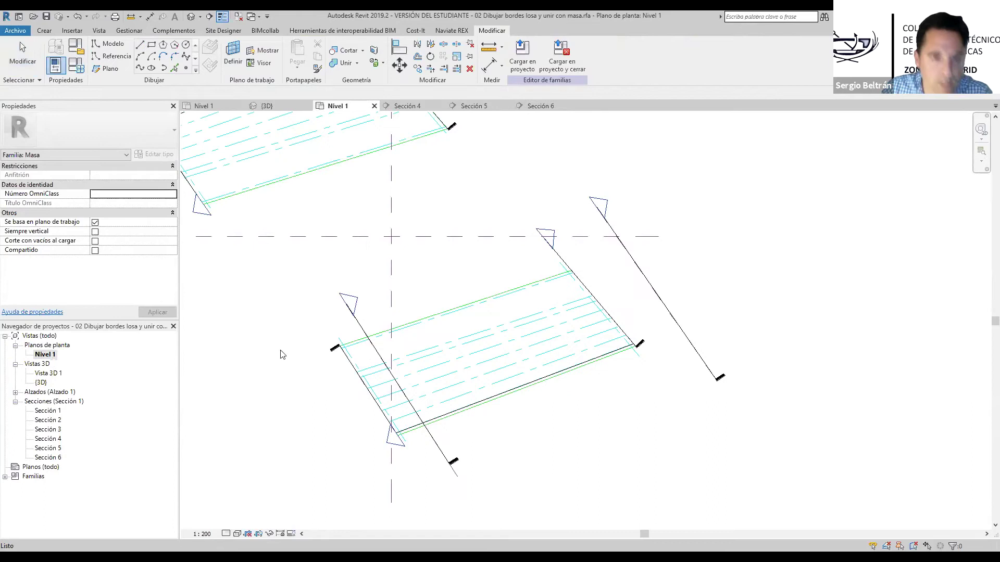
pyautogui.click(233, 54)
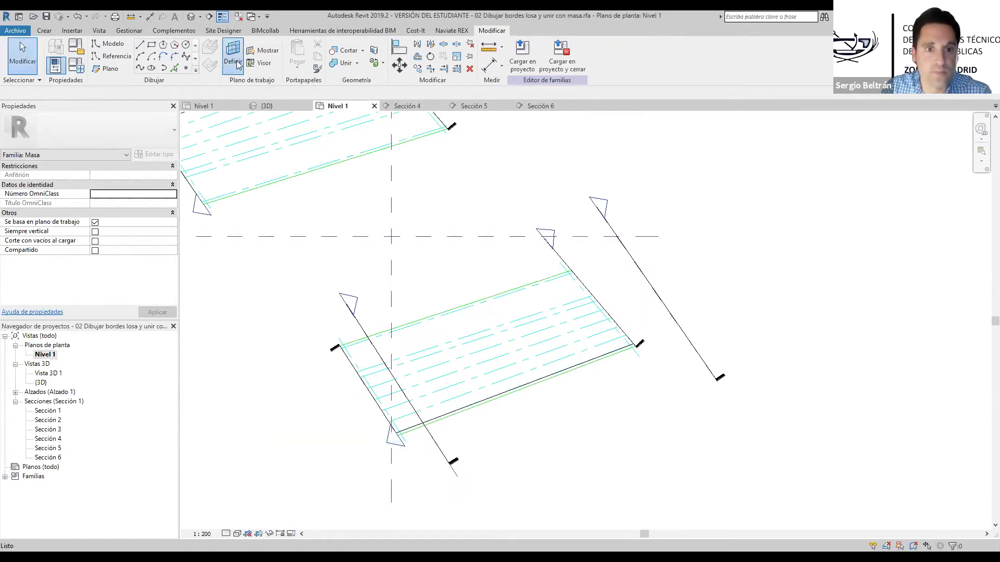
pyautogui.click(472, 348)
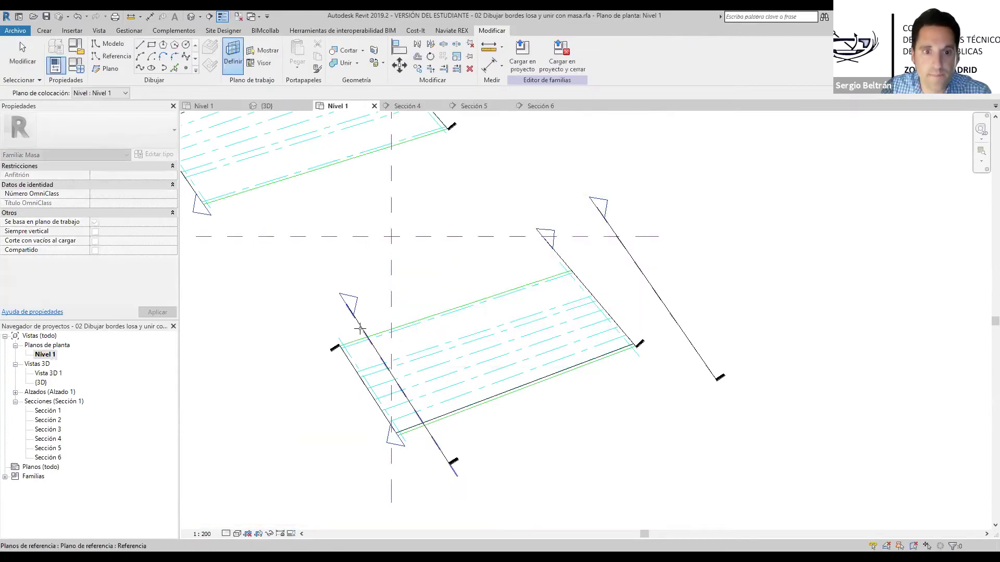
pyautogui.click(361, 329)
pyautogui.click(447, 256)
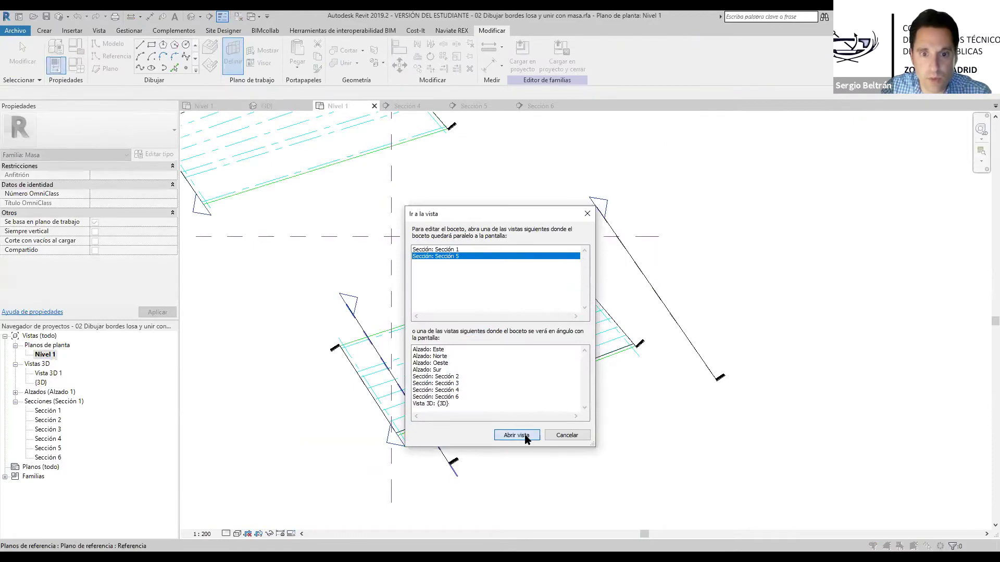
pyautogui.click(525, 437)
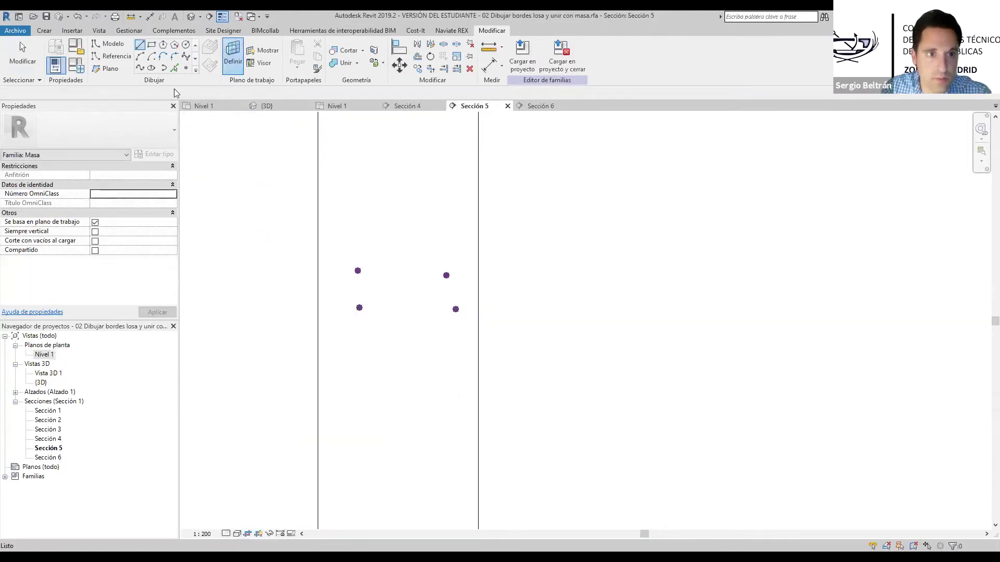
# Join the four reference points in Sección 5 with chained model lines into a closed quadrilateral profile
pyautogui.click(108, 43)
pyautogui.click(358, 271)
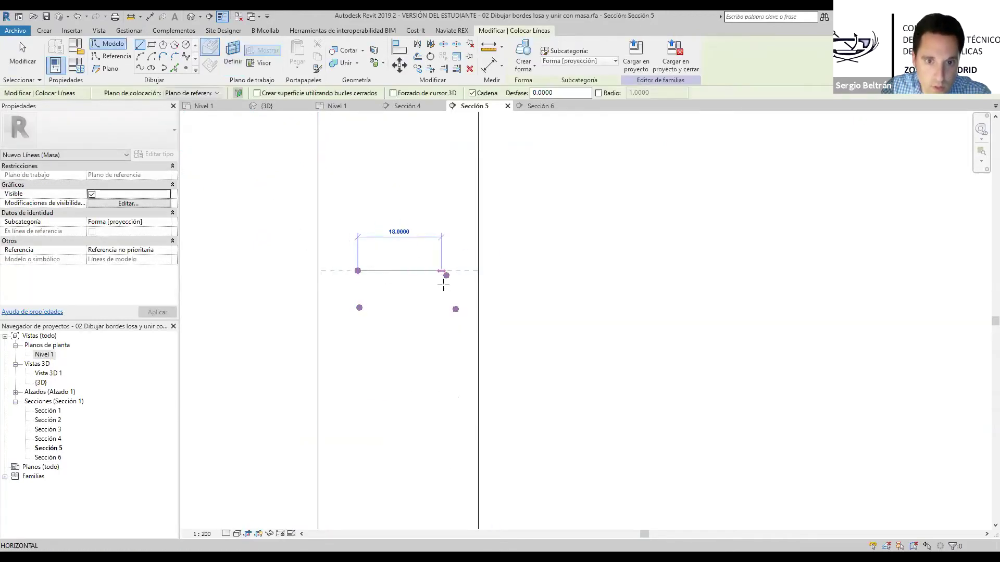
pyautogui.scroll(3, 443, 285)
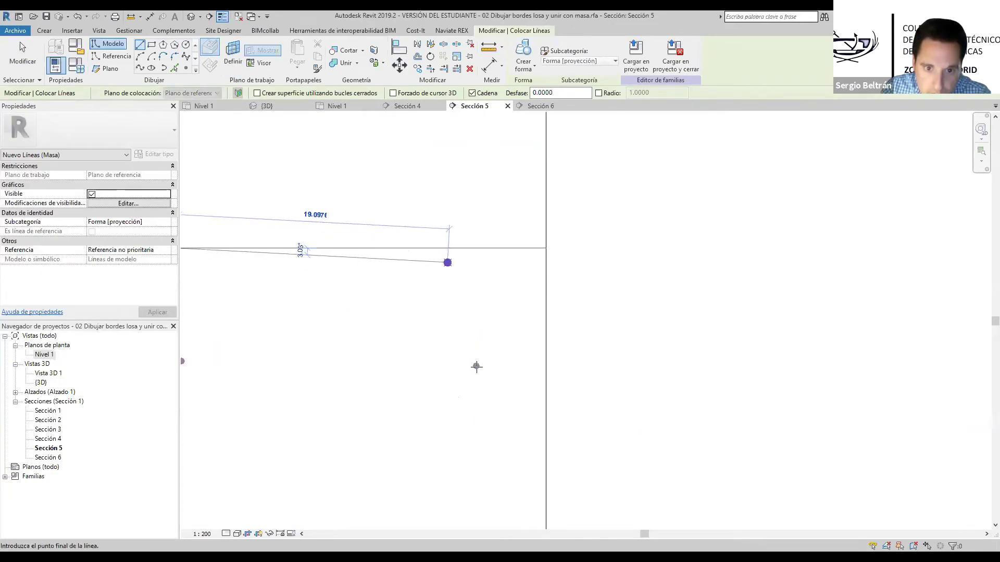
pyautogui.click(448, 263)
pyautogui.click(475, 364)
pyautogui.scroll(-2, 457, 375)
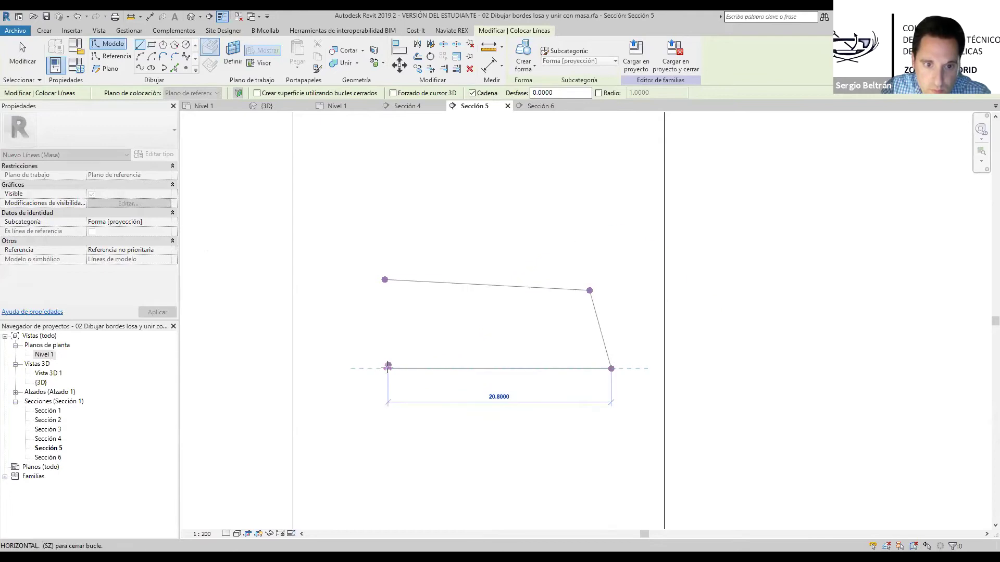
pyautogui.scroll(4, 388, 366)
pyautogui.click(390, 364)
pyautogui.scroll(-2, 363, 347)
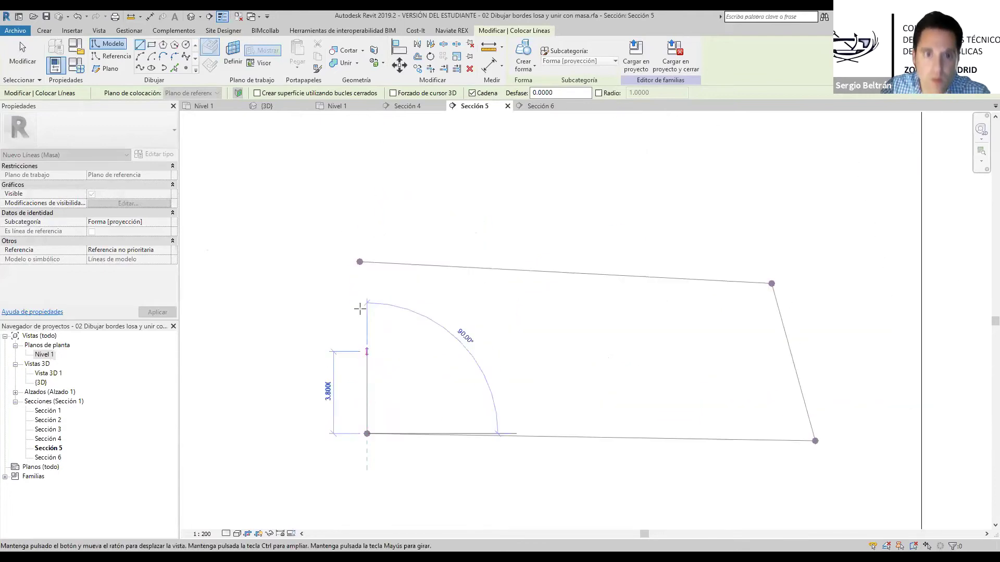
pyautogui.click(359, 262)
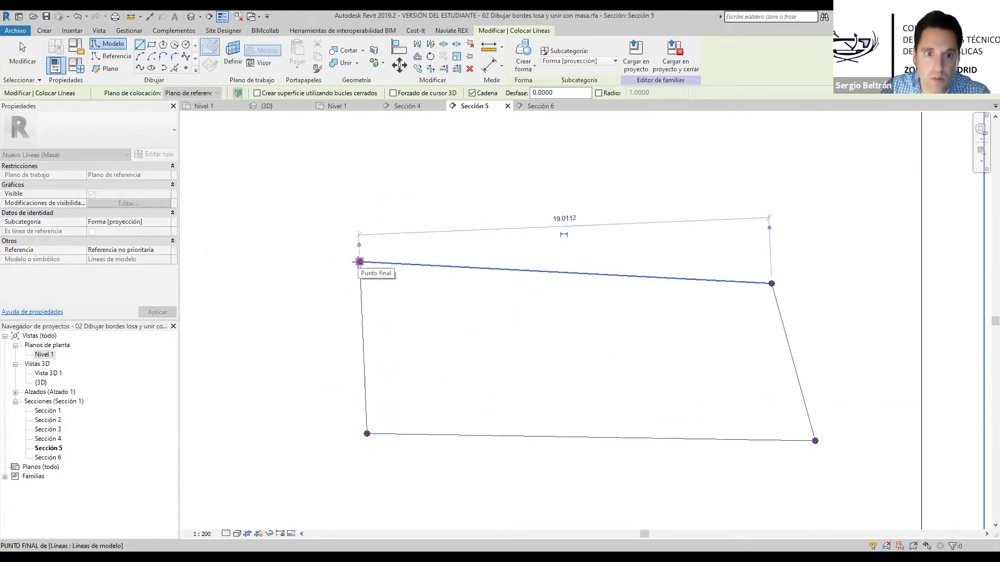
pyautogui.press('Escape')
pyautogui.press('Escape')
# In the {3D} view, create a solid form joining the two quadrilateral line profiles
pyautogui.click(41, 383)
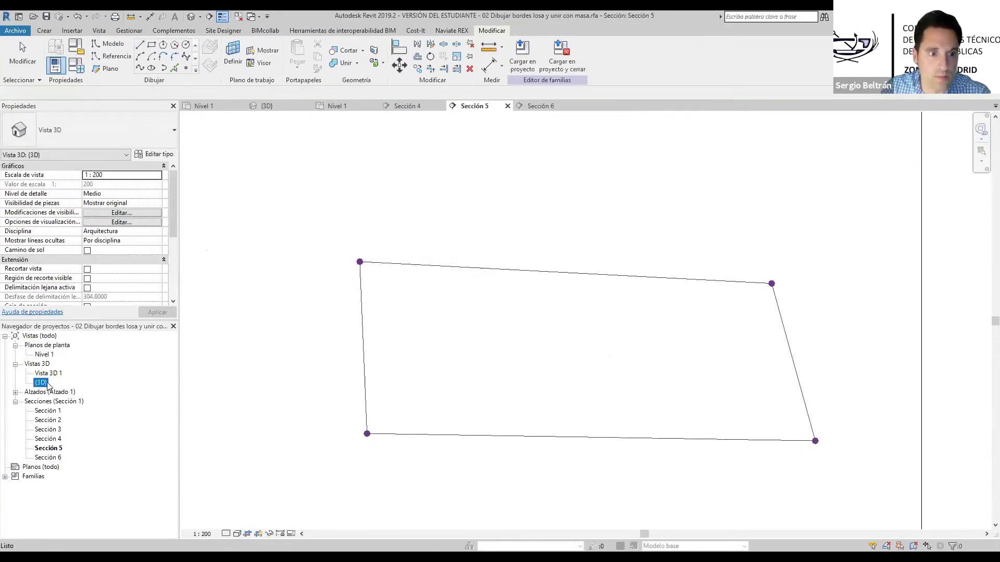
pyautogui.doubleClick(41, 384)
pyautogui.scroll(-5, 552, 315)
pyautogui.scroll(-2, 500, 282)
pyautogui.scroll(5, 490, 382)
pyautogui.keyDown('shift'); pyautogui.moveTo(489, 386); pyautogui.dragTo(453, 371, button='middle'); pyautogui.keyUp('shift')
pyautogui.click(452, 371)
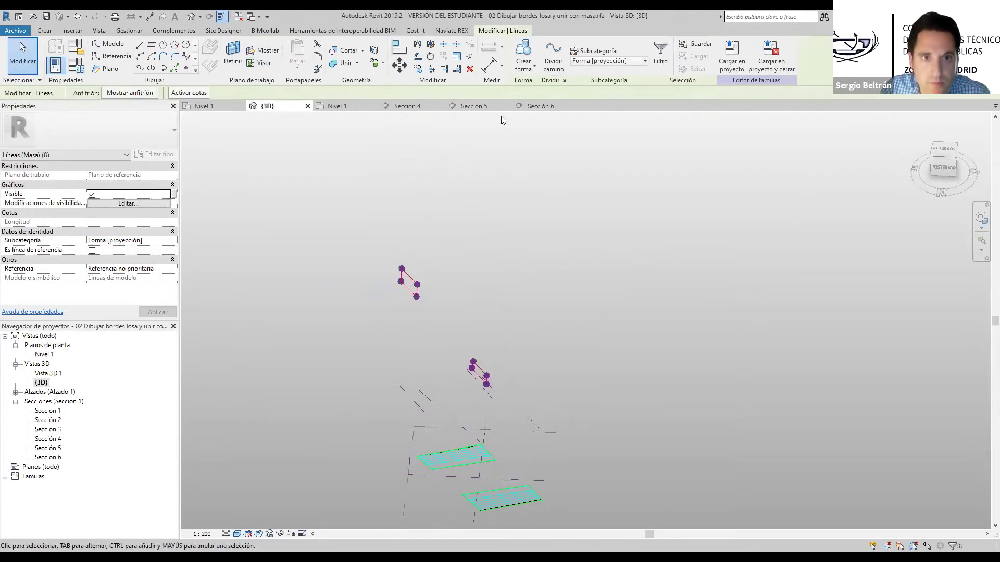
pyautogui.click(523, 65)
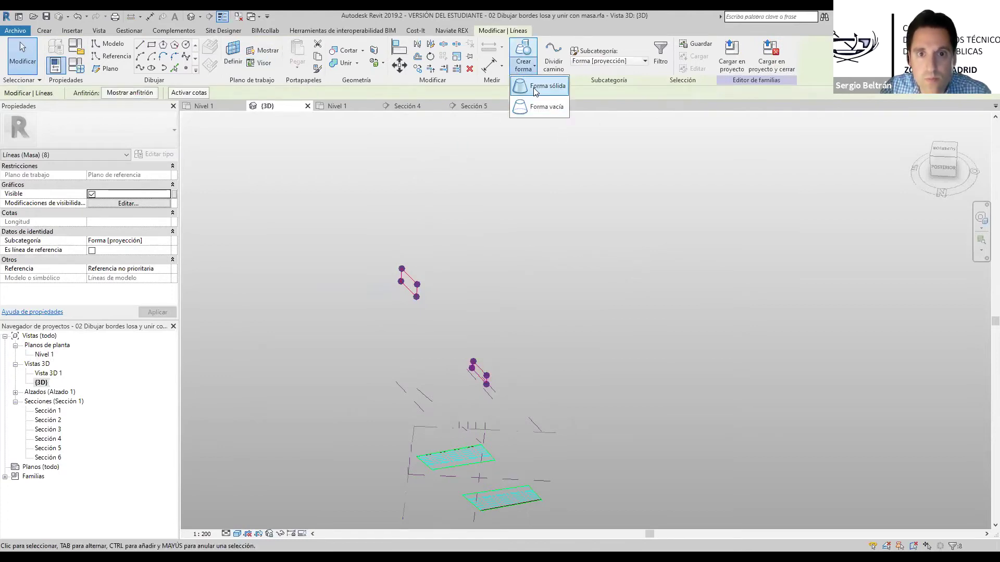
pyautogui.click(537, 85)
pyautogui.keyDown('shift'); pyautogui.moveTo(513, 292); pyautogui.dragTo(513, 371, button='middle'); pyautogui.keyUp('shift')
pyautogui.keyDown('shift'); pyautogui.moveTo(569, 268); pyautogui.dragTo(546, 266, button='middle'); pyautogui.keyUp('shift')
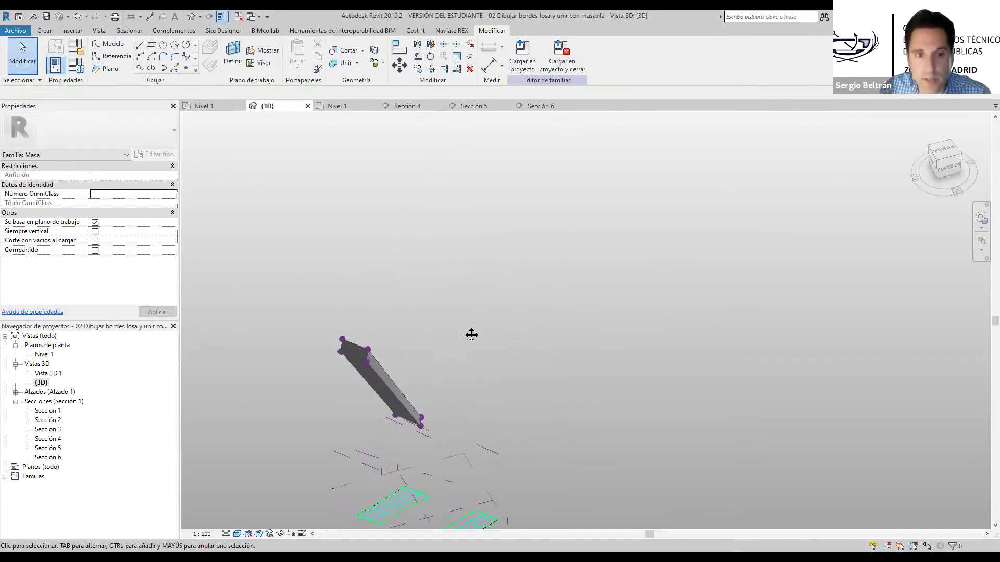
# Delete the solid form joining the two edge profiles together with its reference points in the {3D} view
pyautogui.moveTo(463, 326); pyautogui.dragTo(467, 265, button='middle')
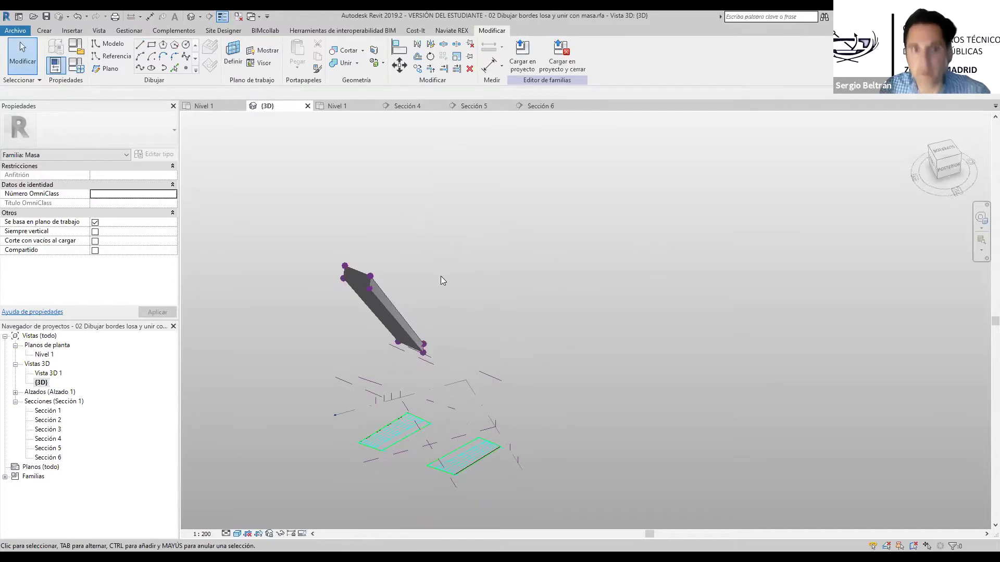
pyautogui.click(389, 304)
pyautogui.click(392, 280)
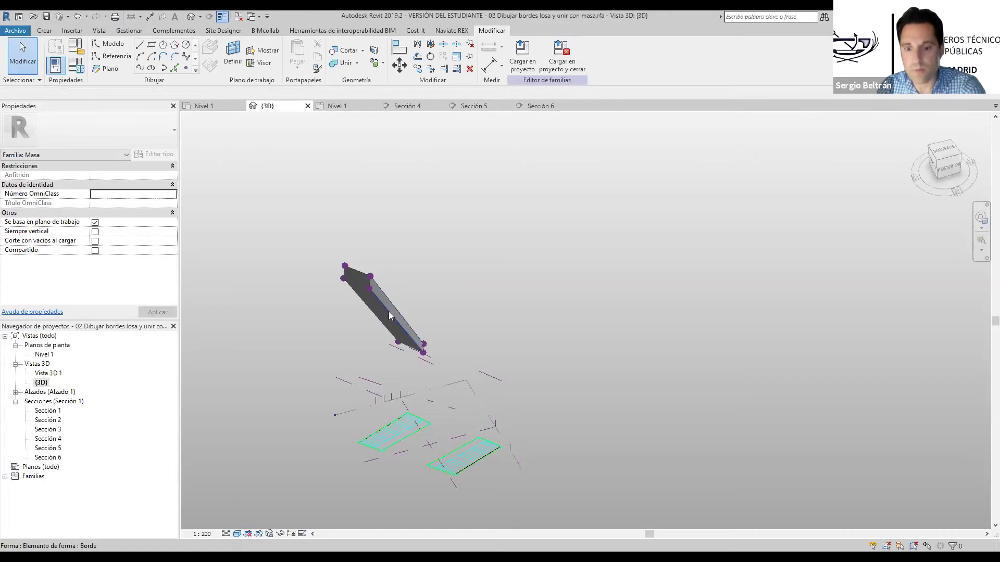
pyautogui.moveTo(392, 259); pyautogui.dragTo(442, 368)
pyautogui.press('Delete')
pyautogui.press('Delete')
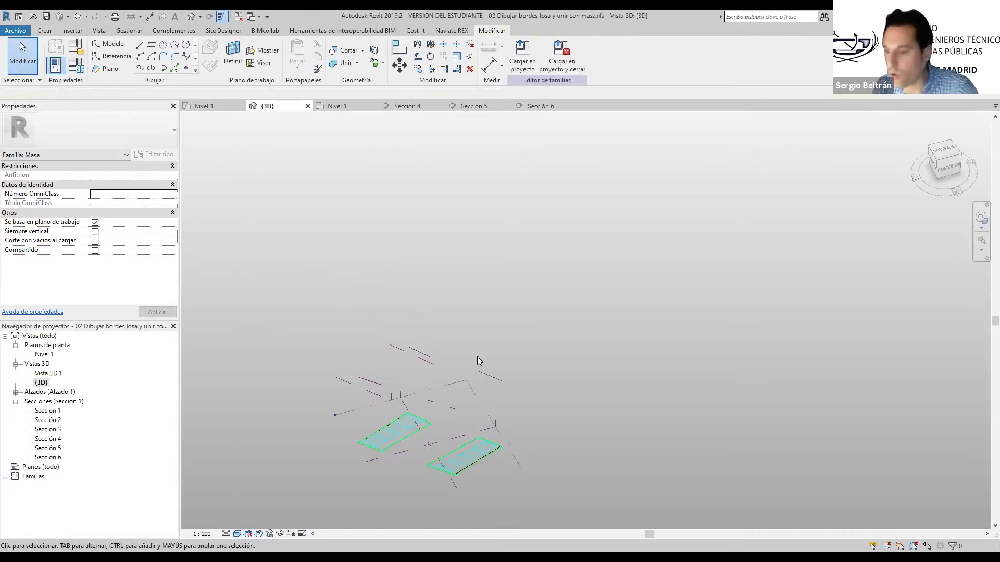
# Close the Sección 6, Sección 5, Sección 4 and duplicate Nivel 1 views, keeping {3D} open
pyautogui.click(575, 106)
pyautogui.click(508, 105)
pyautogui.click(443, 105)
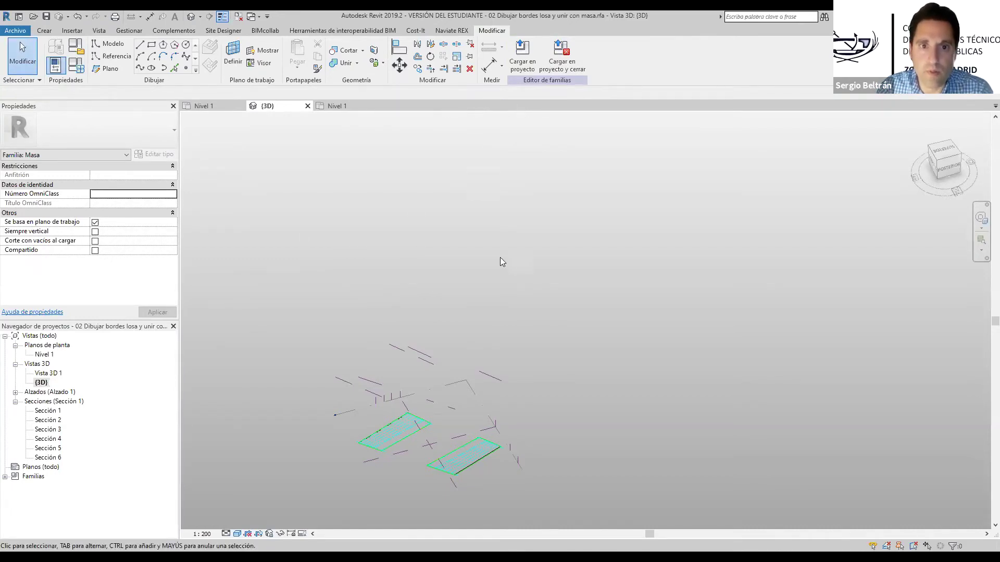
pyautogui.click(374, 107)
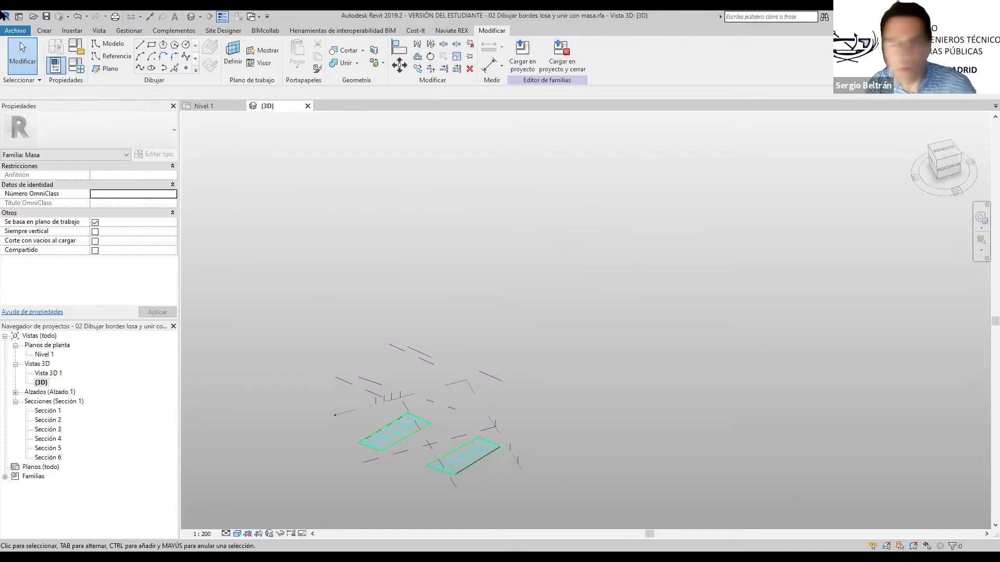
# Open the family 03 Familia Viga adaptativa dos puntos.rfa from the BIM Nudo Norte folder
pyautogui.click(30, 31)
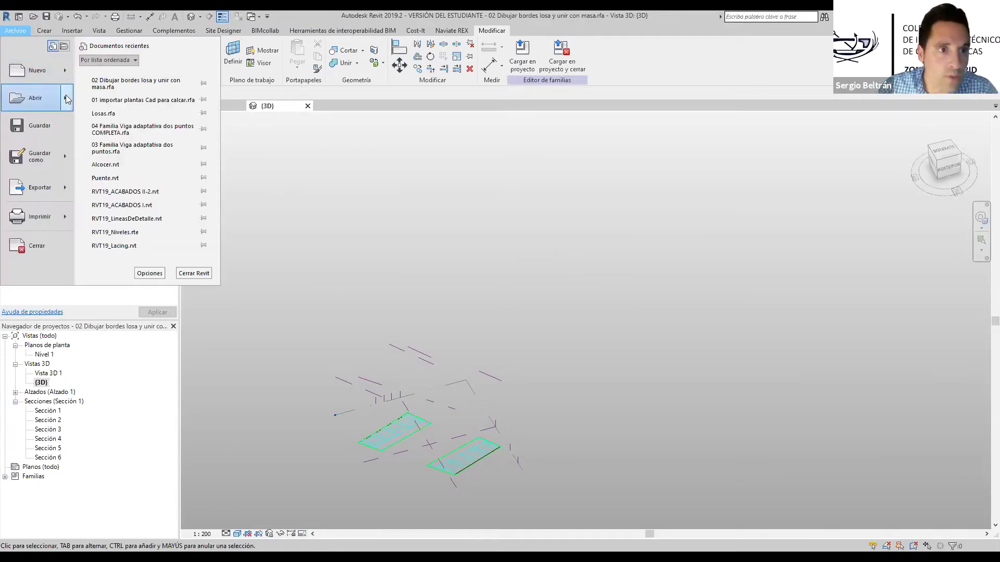
pyautogui.moveTo(67, 99)
pyautogui.click(144, 110)
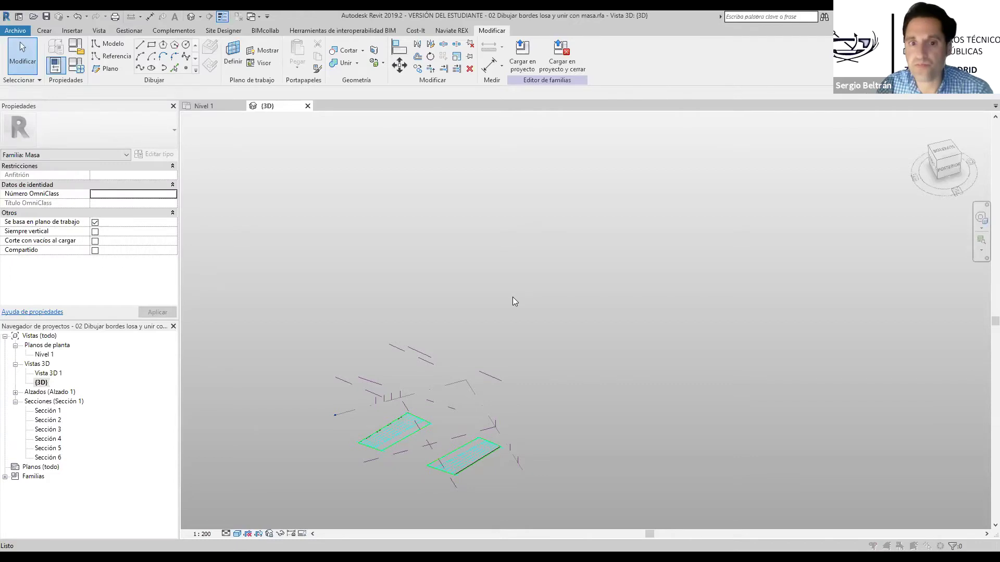
pyautogui.scroll(-7, 363, 352)
pyautogui.scroll(-3, 332, 353)
pyautogui.click(325, 362)
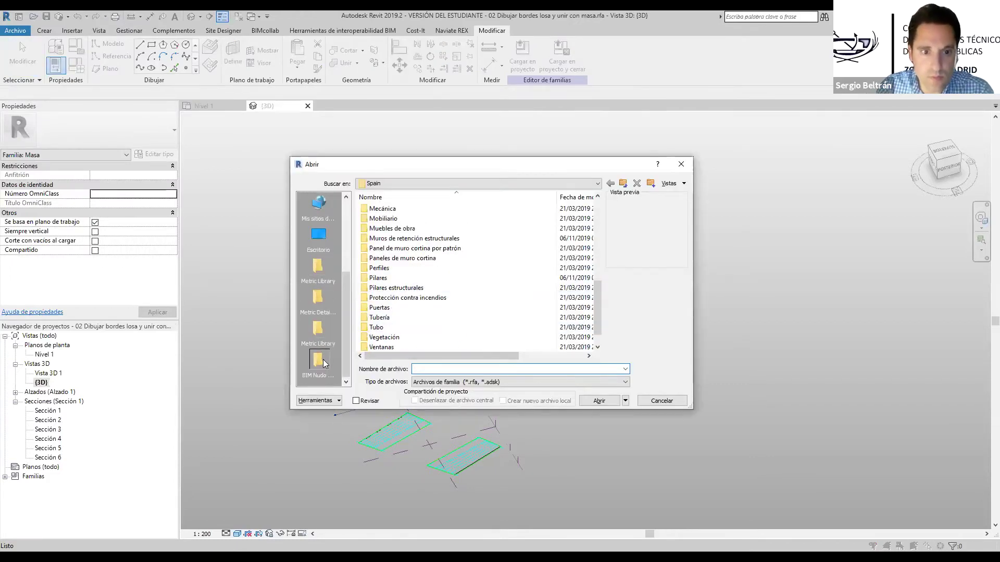
pyautogui.click(435, 249)
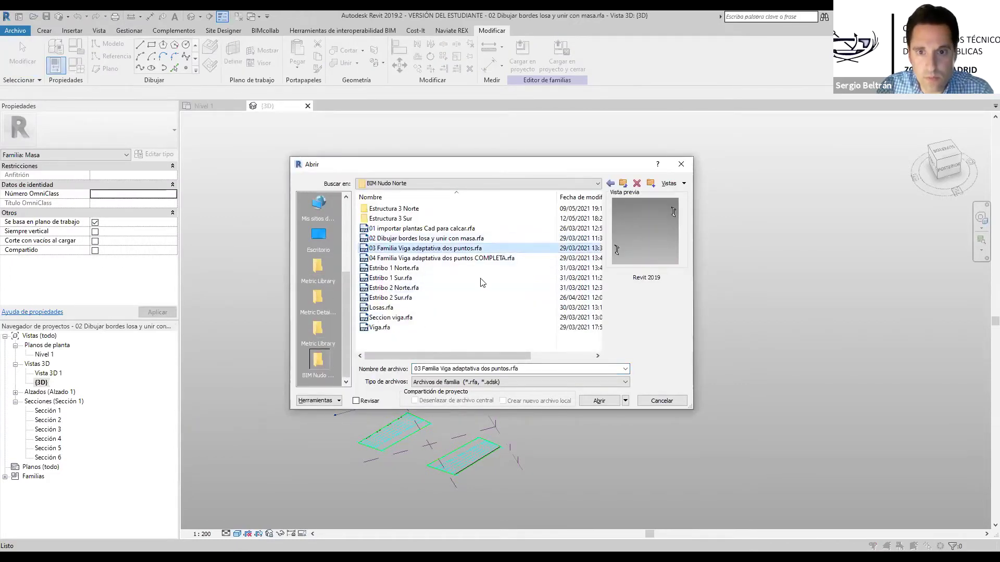
pyautogui.click(594, 401)
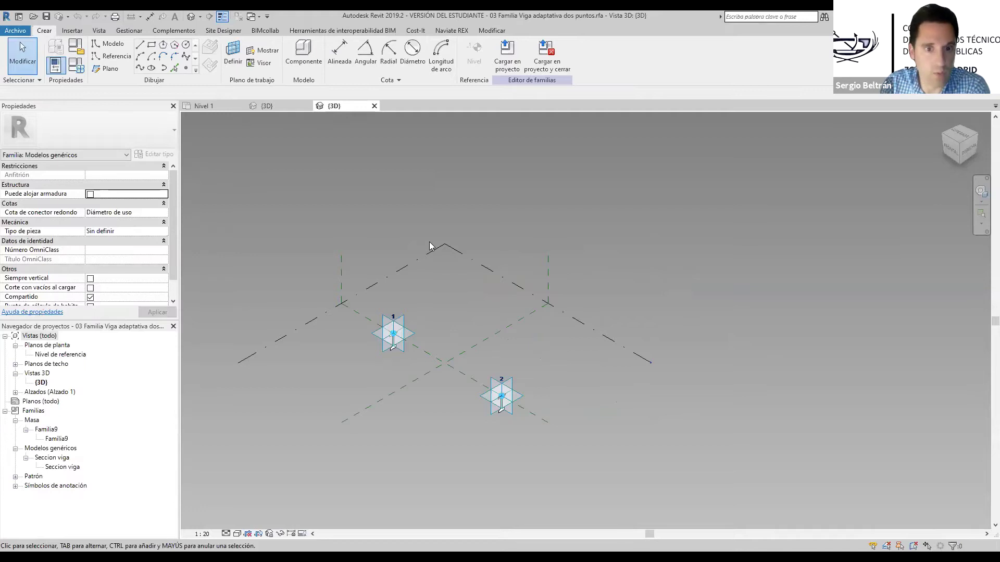
pyautogui.scroll(2, 397, 369)
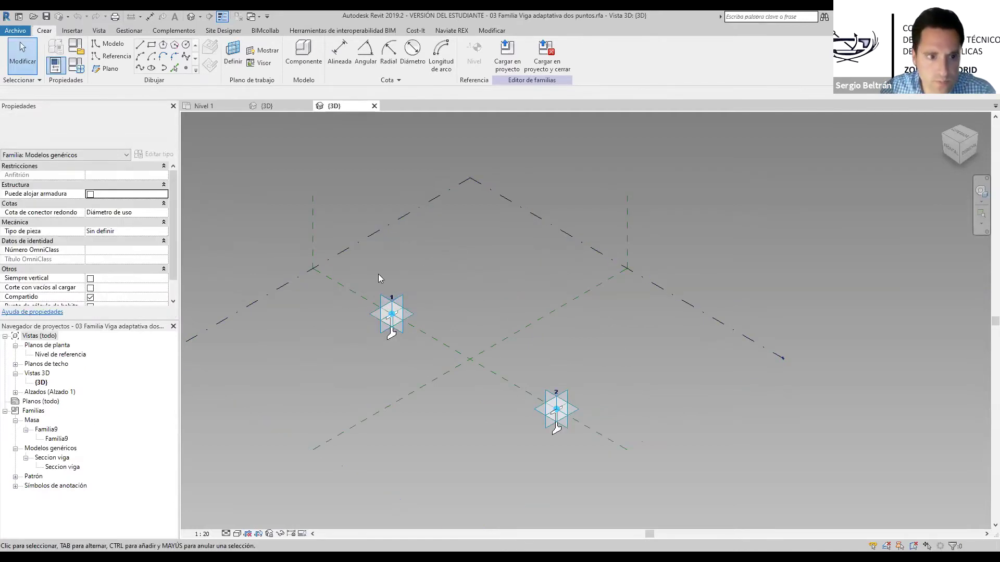
pyautogui.keyDown('shift'); pyautogui.moveTo(345, 339); pyautogui.dragTo(272, 113, button='middle'); pyautogui.keyUp('shift')
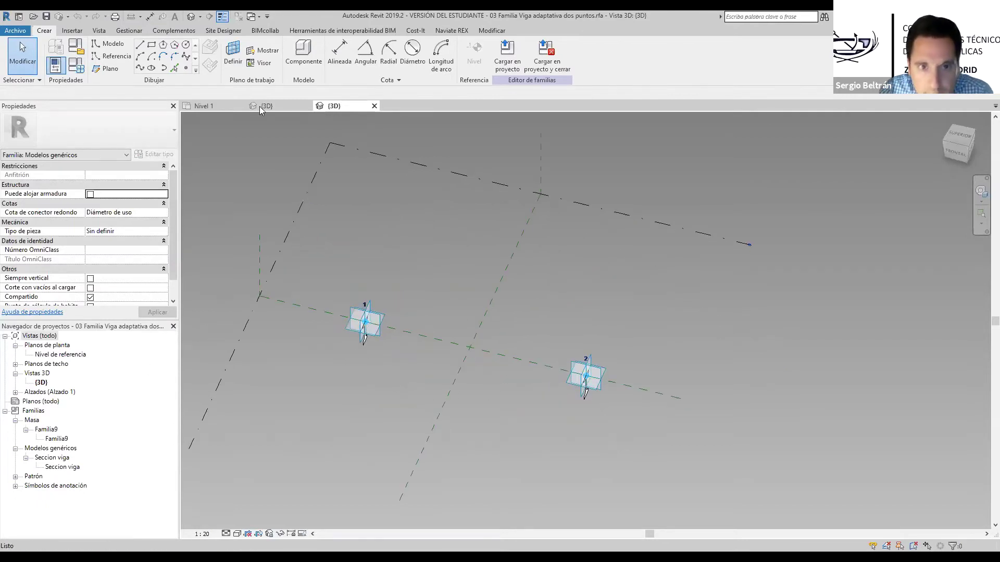
# Preview the Modelo genérico métrico Adaptativo.rft template for new families without creating a family
pyautogui.click(15, 31)
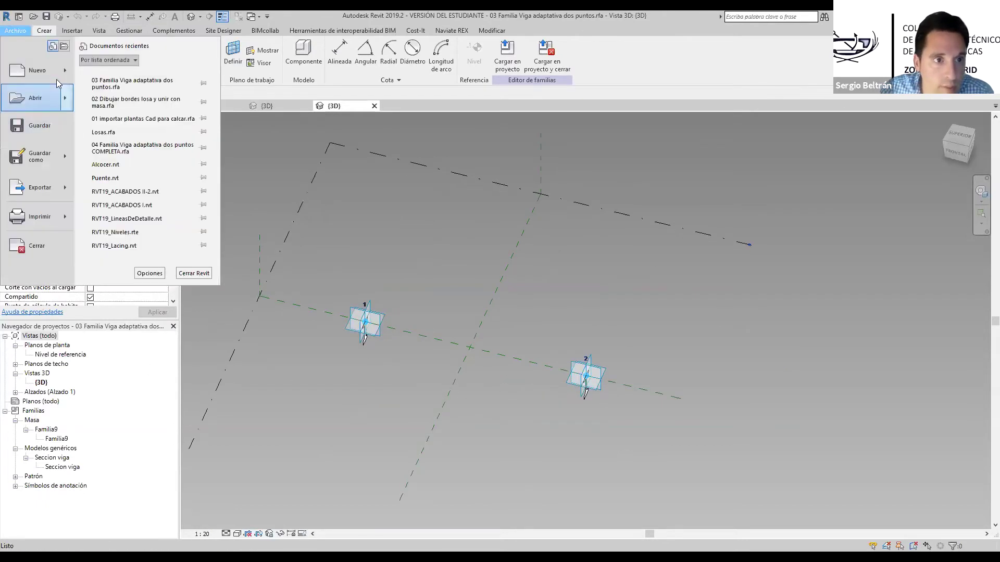
pyautogui.moveTo(63, 72)
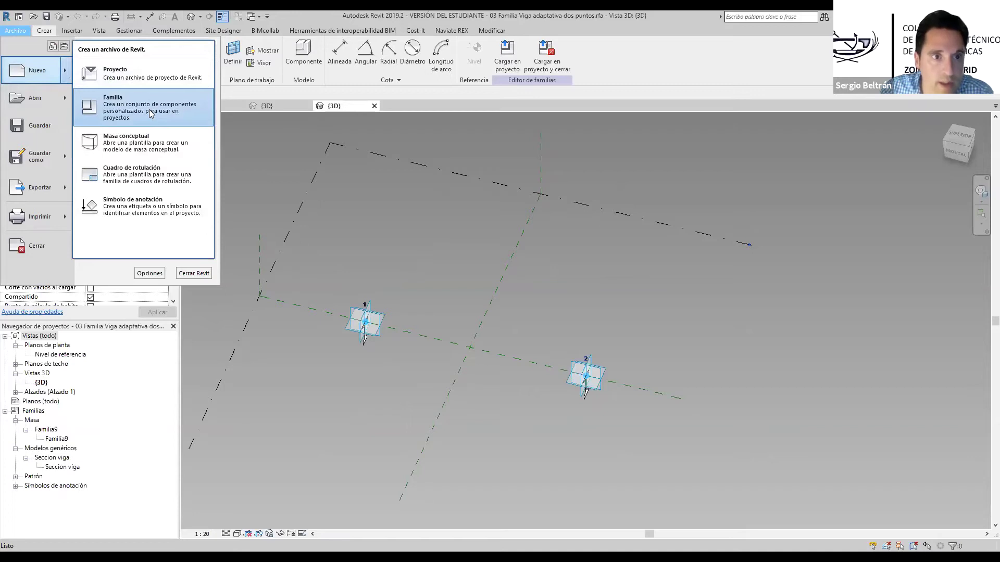
pyautogui.click(149, 110)
pyautogui.scroll(-10, 470, 287)
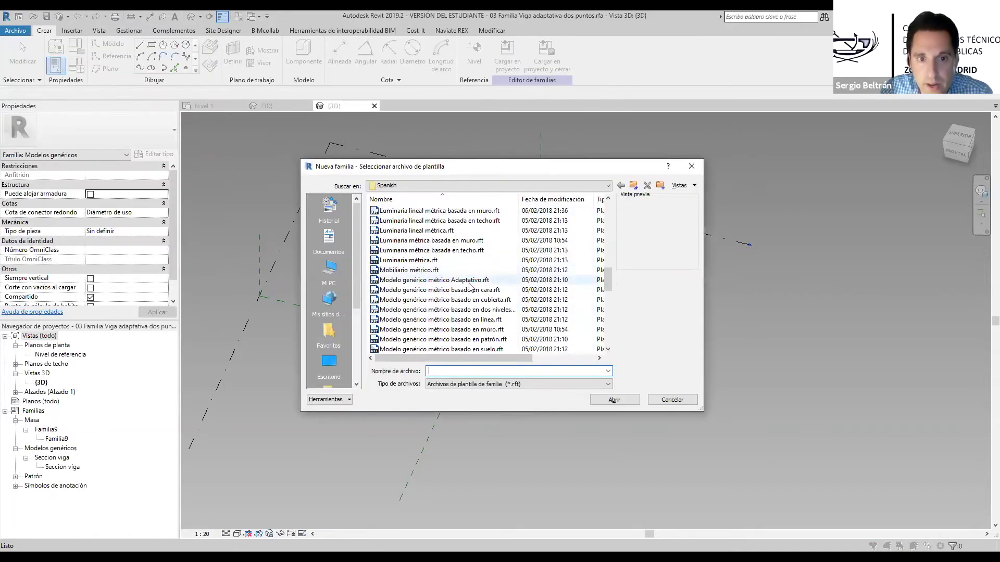
pyautogui.click(458, 280)
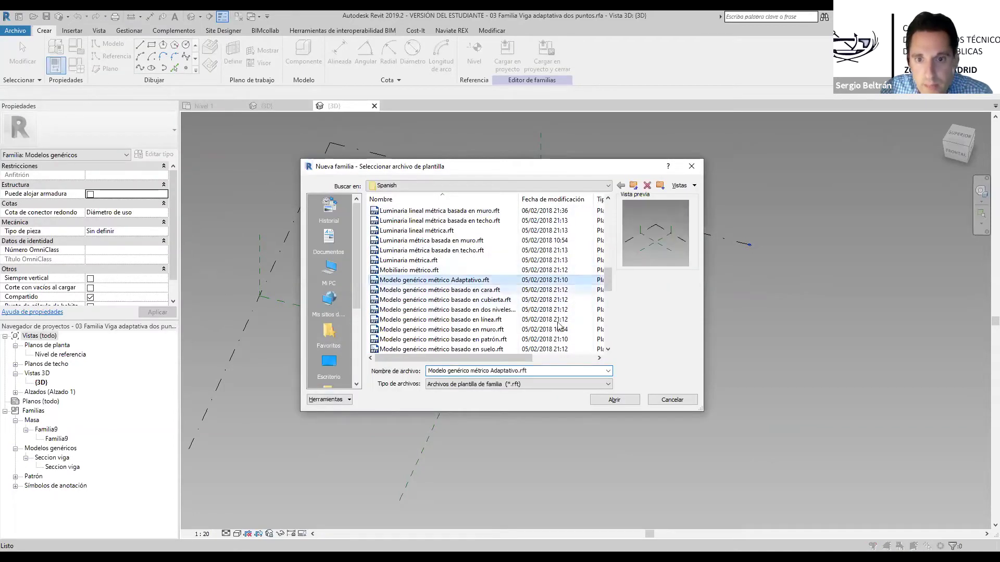
pyautogui.click(624, 406)
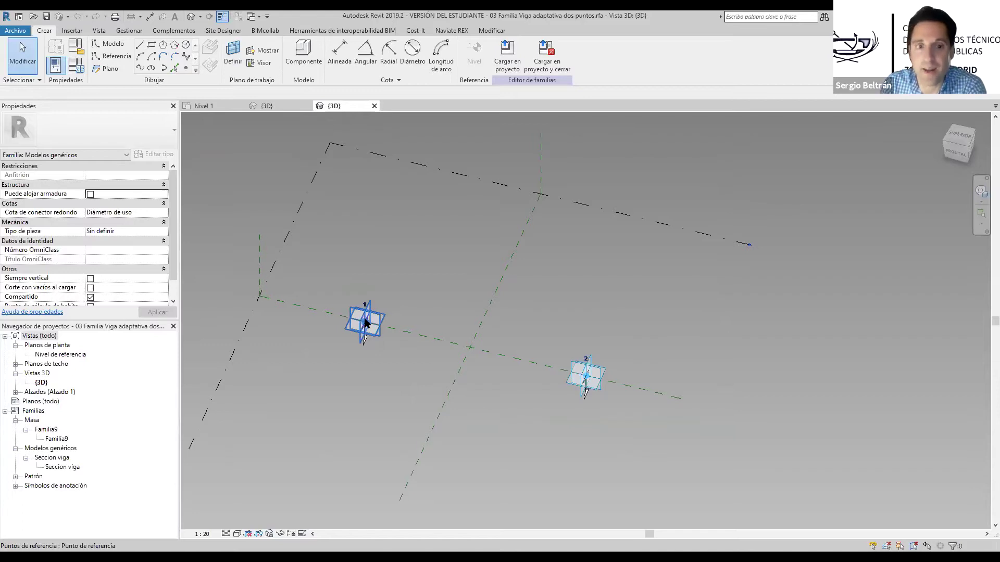
# Examine the two adaptive points and the beam section profiles hosted on them in the 3D view
pyautogui.scroll(5, 365, 323)
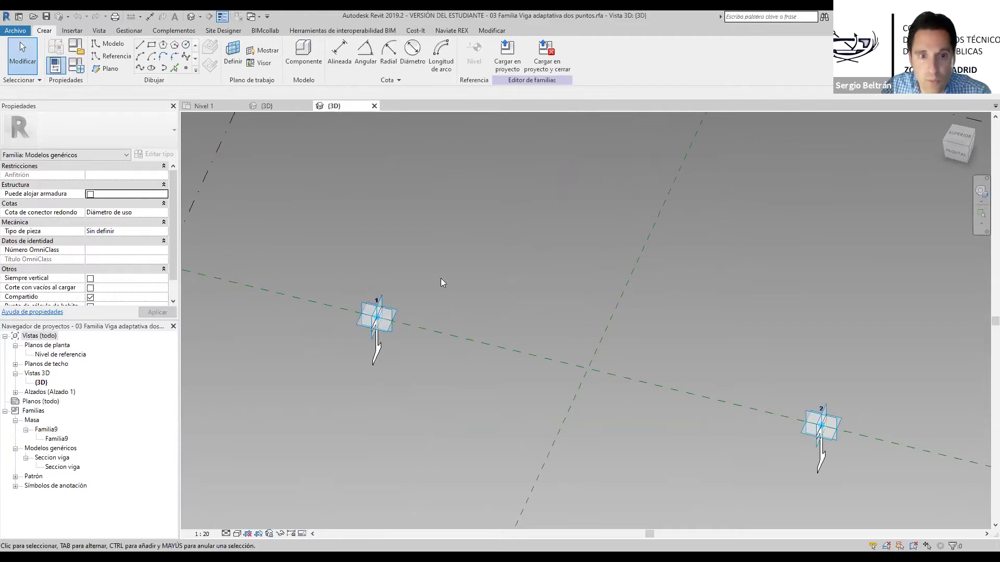
pyautogui.scroll(-1, 544, 280)
pyautogui.scroll(1, 753, 387)
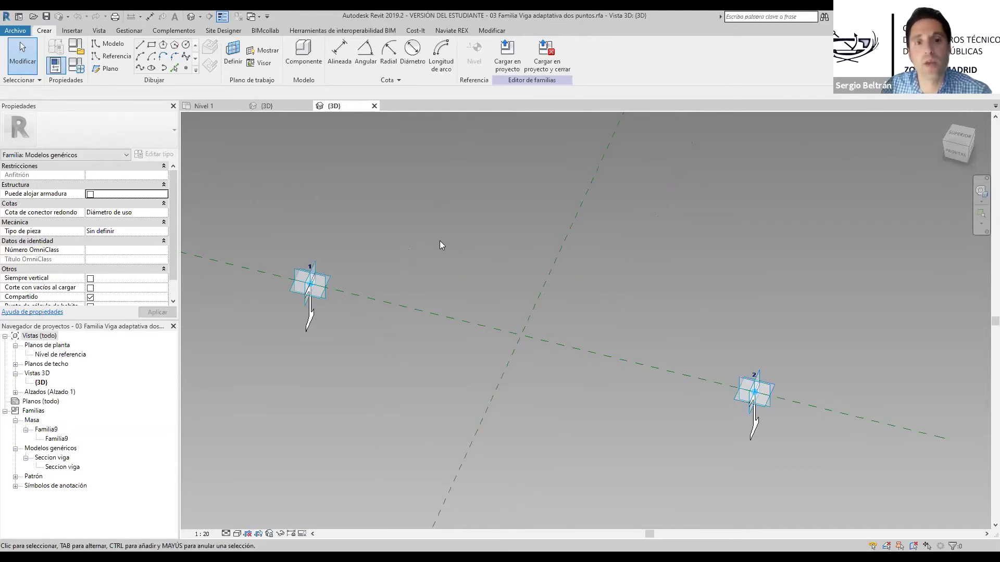
pyautogui.scroll(-2, 441, 240)
pyautogui.moveTo(441, 240); pyautogui.dragTo(379, 340, button='middle')
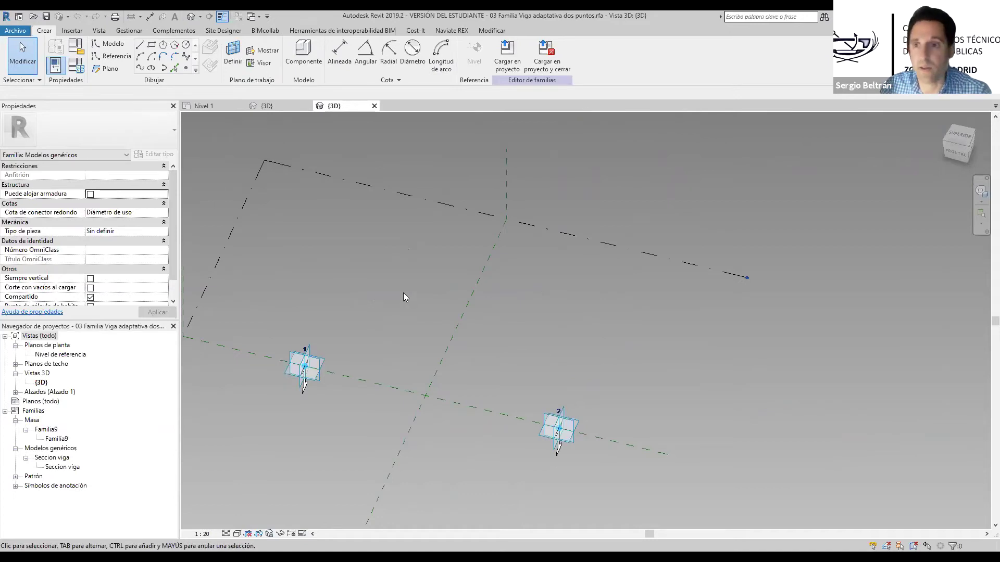
pyautogui.click(15, 30)
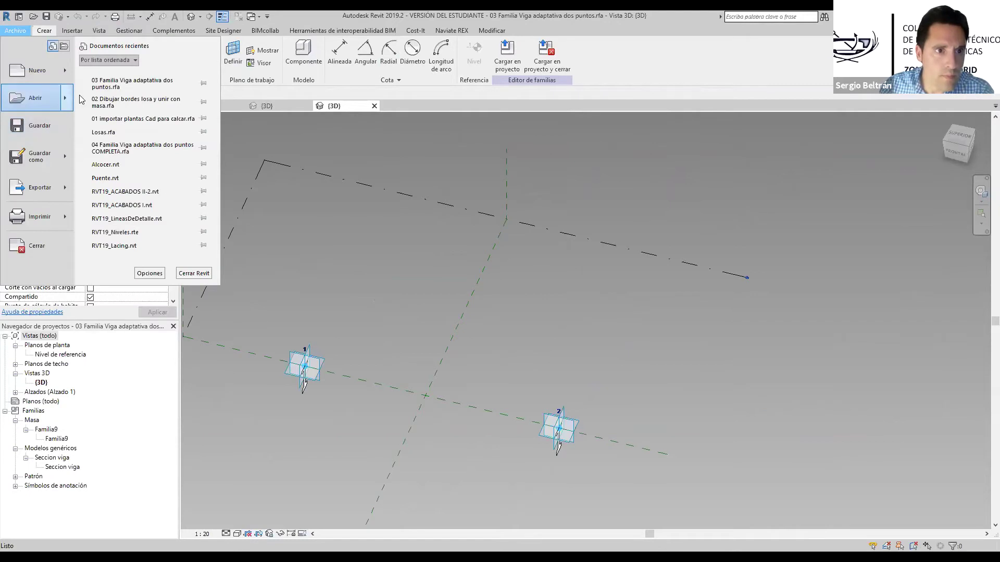
pyautogui.moveTo(70, 96)
pyautogui.click(695, 317)
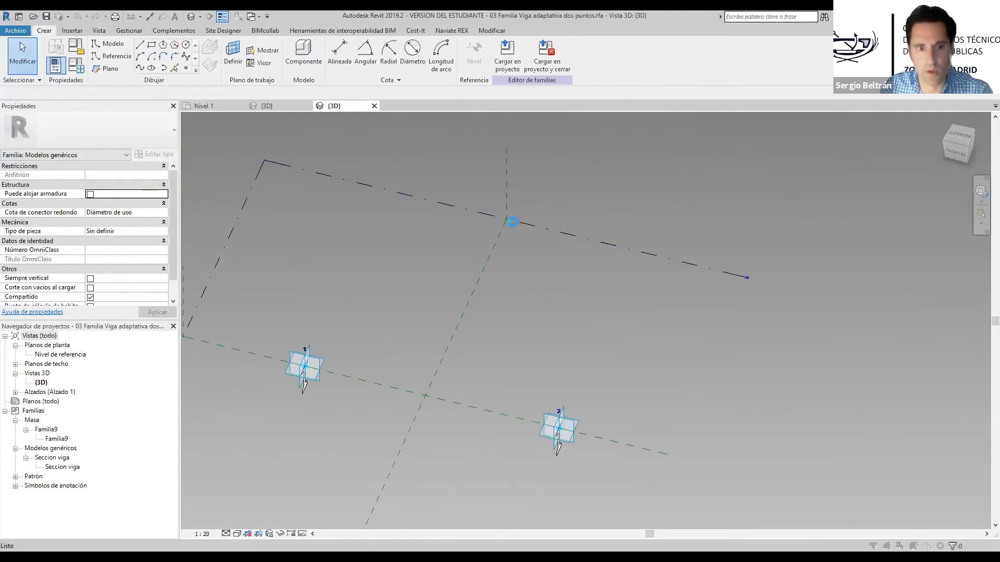
# Open the Nivel de referencia floor plan and examine the placement of adaptive points 1 and 2
pyautogui.doubleClick(61, 355)
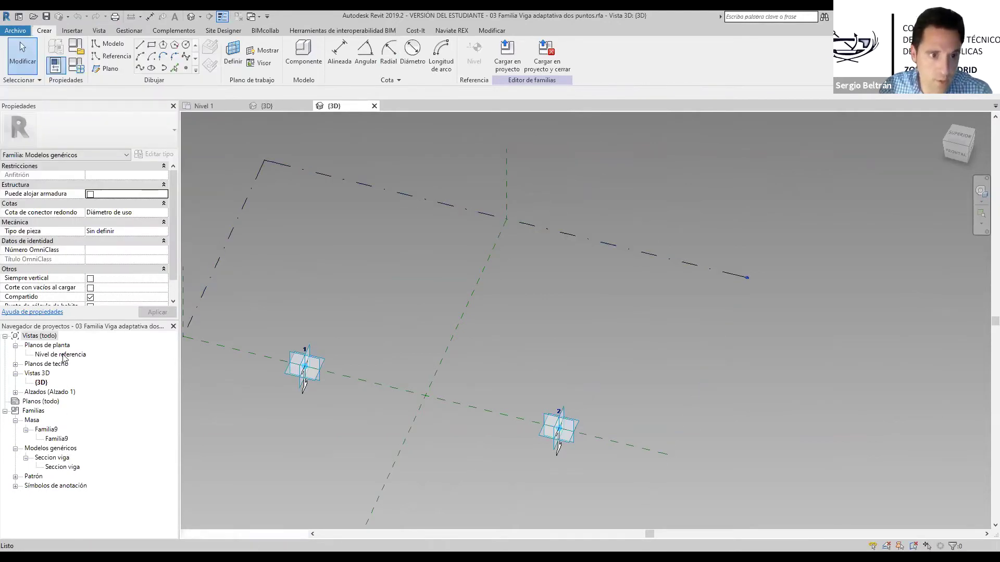
pyautogui.scroll(2, 557, 321)
pyautogui.scroll(-1, 563, 296)
pyautogui.moveTo(562, 296); pyautogui.dragTo(427, 310, button='middle')
pyautogui.scroll(1, 371, 311)
pyautogui.scroll(-1, 327, 321)
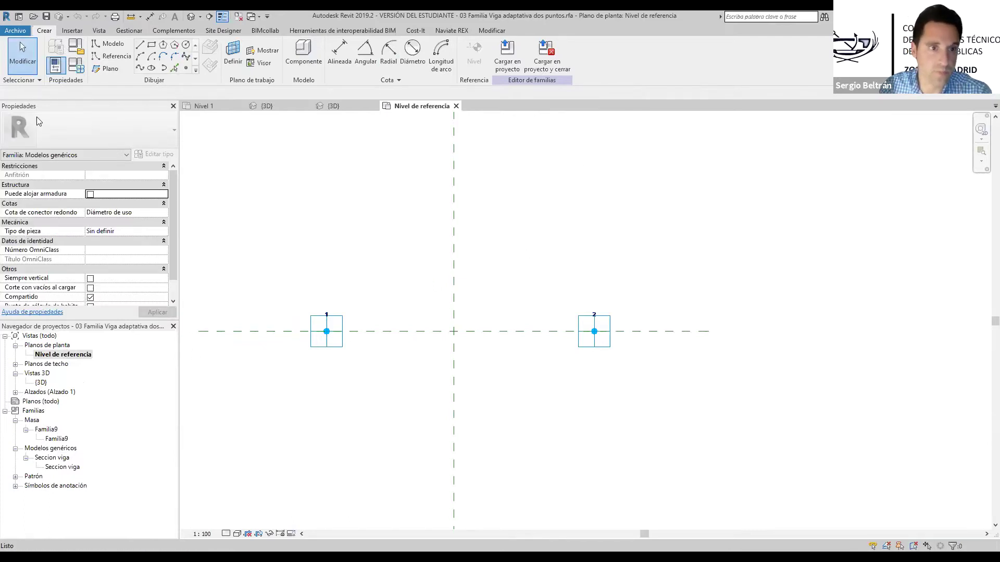
# Open the family 04 Familia Viga adaptativa dos puntos COMPLETA.rfa from the BIM Nudo Norte folder
pyautogui.click(25, 34)
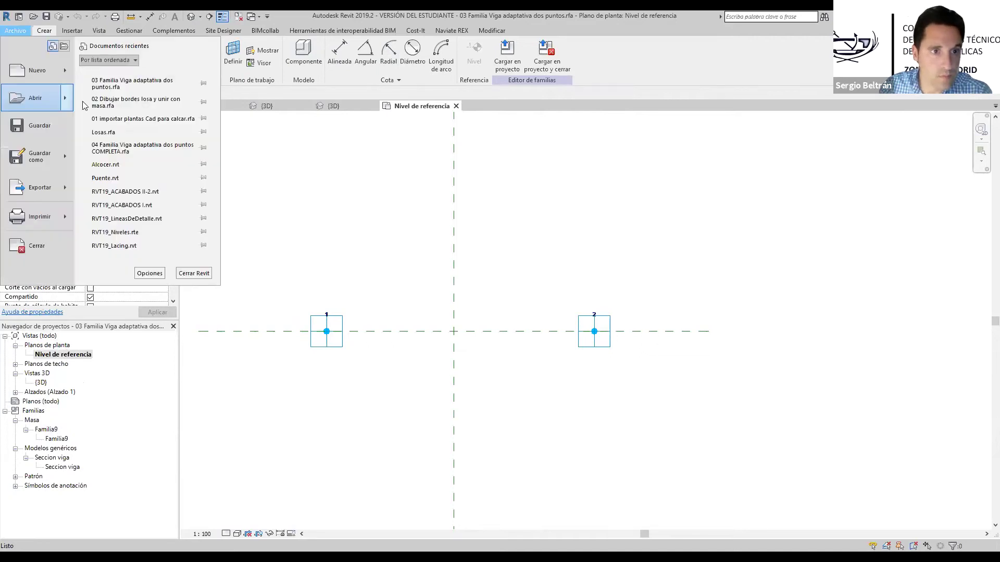
pyautogui.moveTo(67, 101)
pyautogui.click(121, 110)
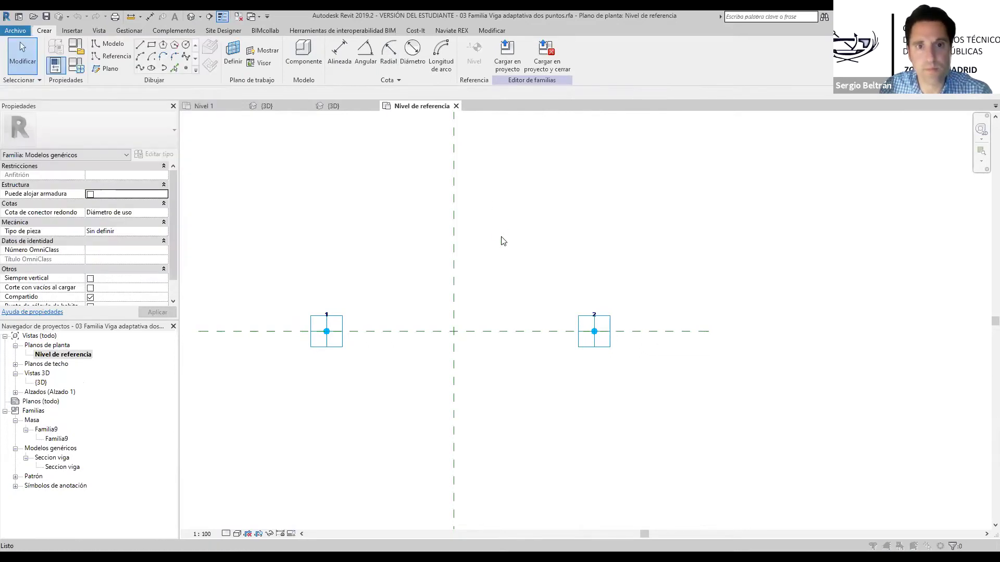
pyautogui.scroll(-5, 496, 252)
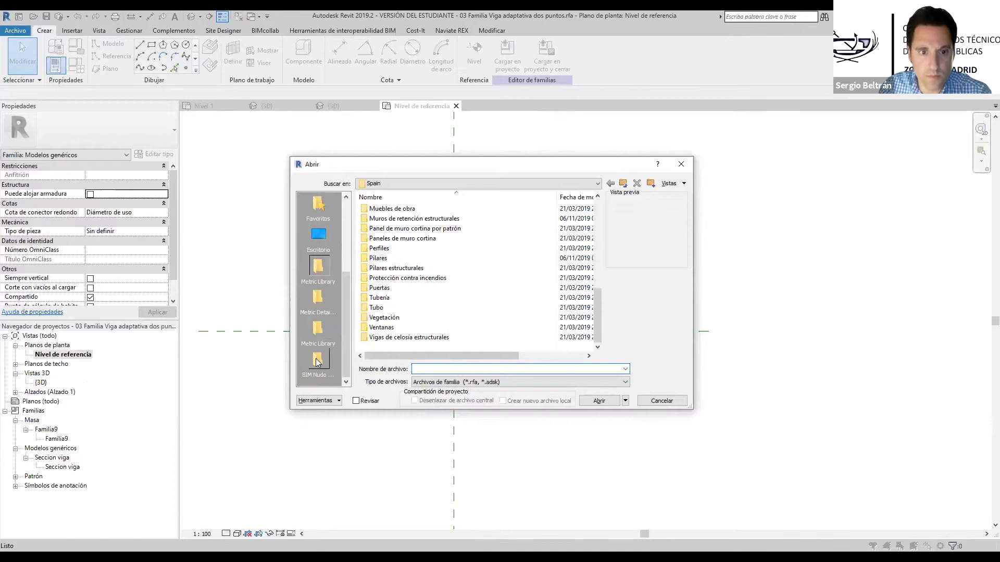
pyautogui.click(318, 362)
pyautogui.click(440, 249)
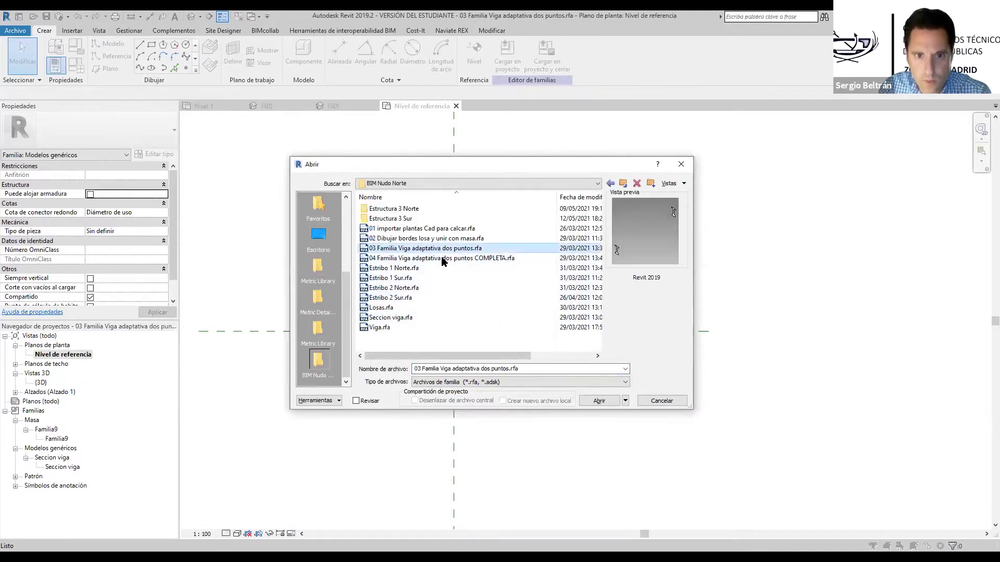
pyautogui.click(440, 258)
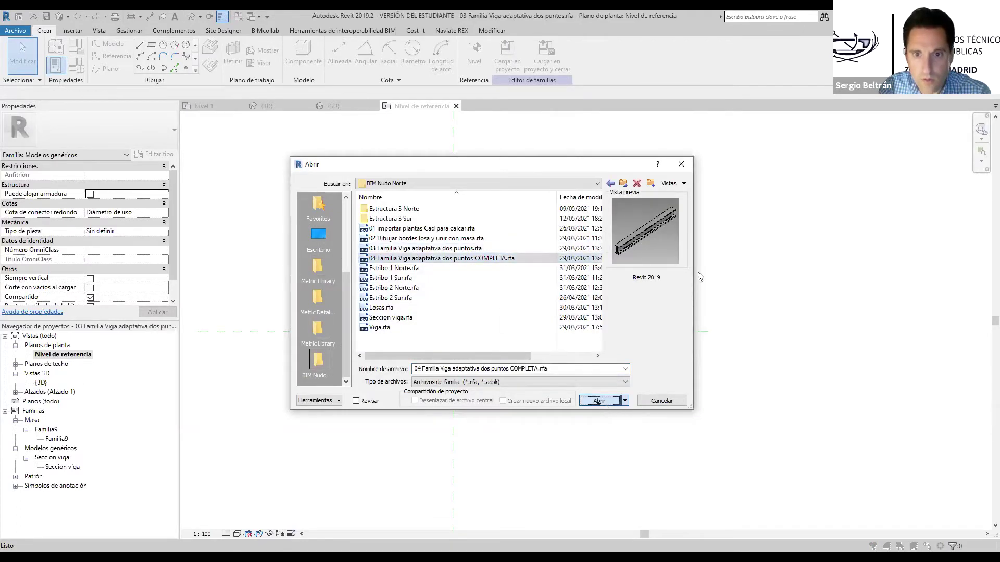
pyautogui.click(606, 404)
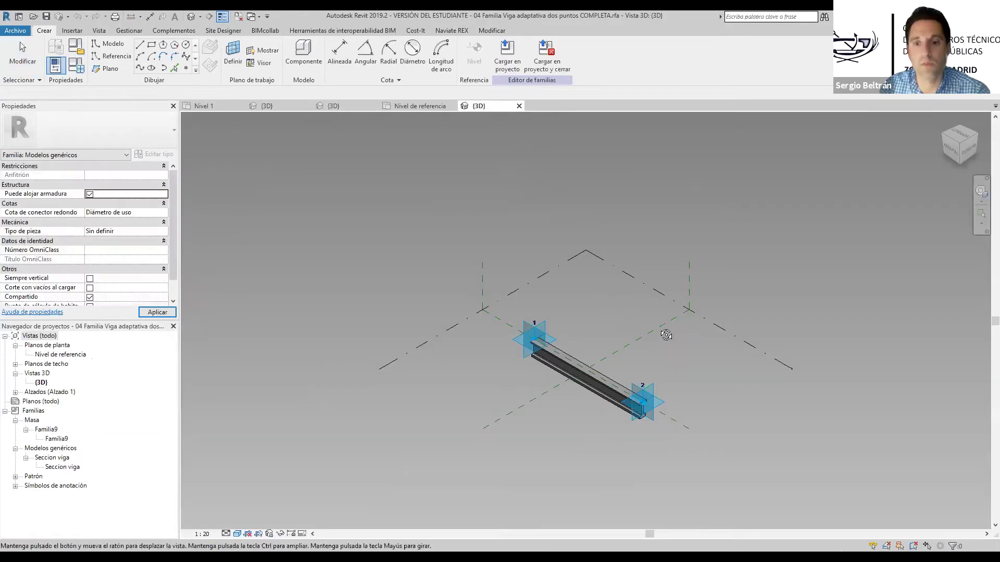
# Set the beam family's Rot_XY_1 rotation parameter to 30° in its family types and apply it
pyautogui.scroll(3, 541, 359)
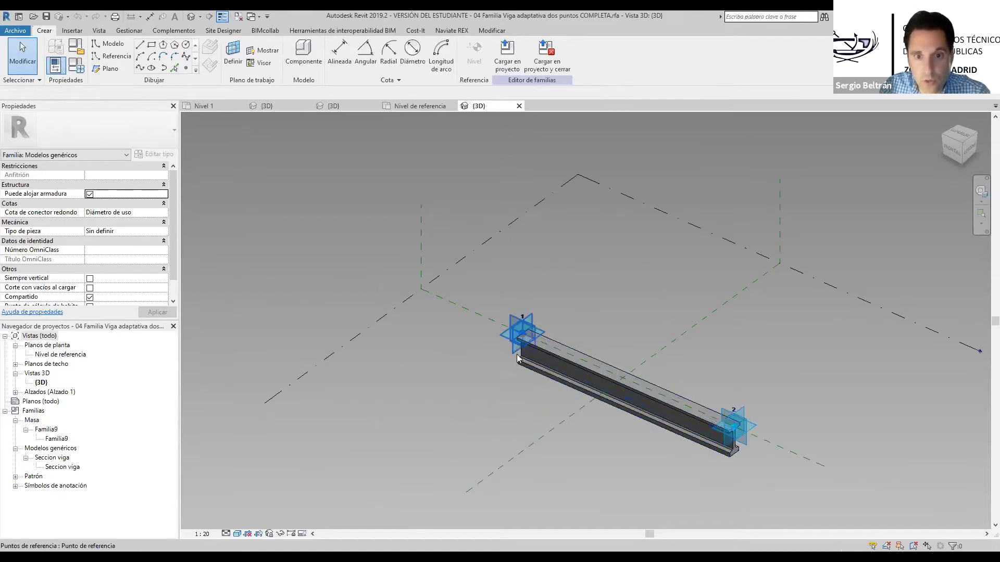
pyautogui.scroll(3, 533, 312)
pyautogui.scroll(-4, 531, 318)
pyautogui.scroll(1, 534, 320)
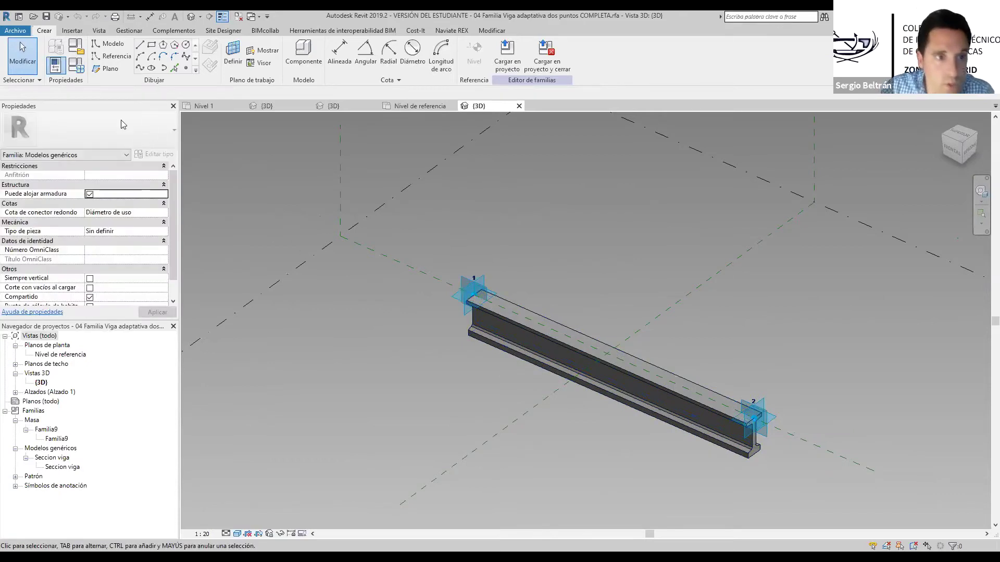
pyautogui.click(77, 66)
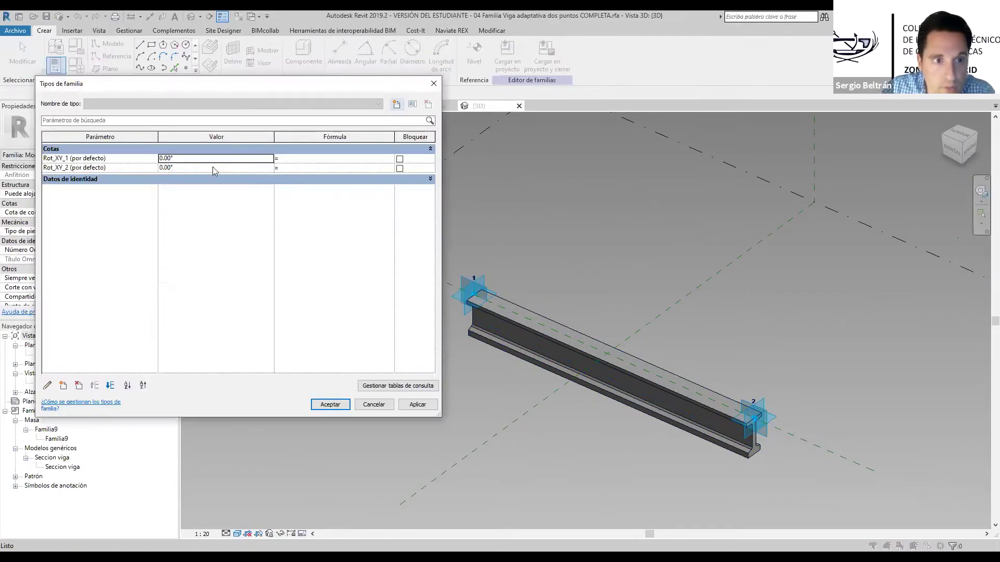
pyautogui.moveTo(258, 86); pyautogui.dragTo(225, 142)
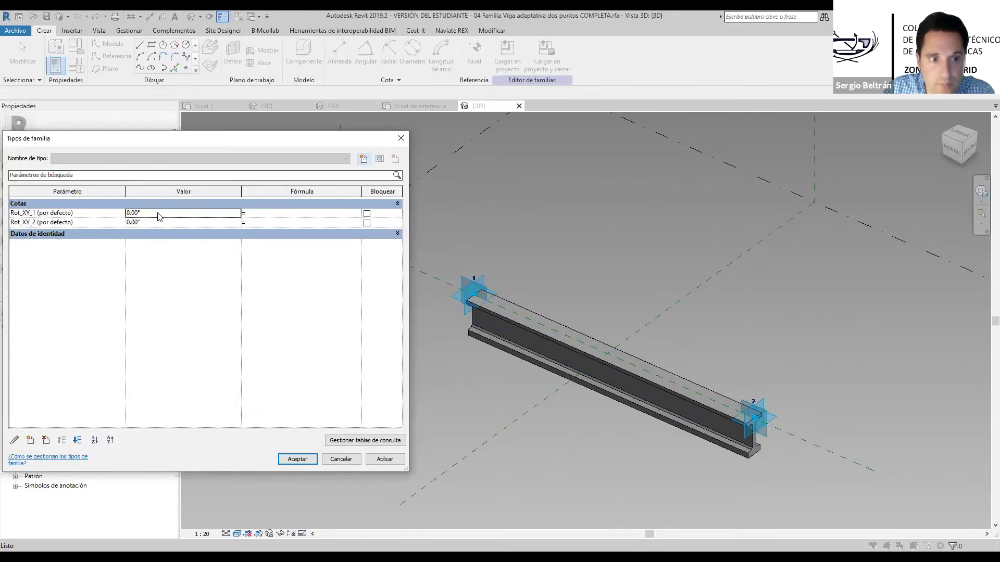
pyautogui.click(119, 212)
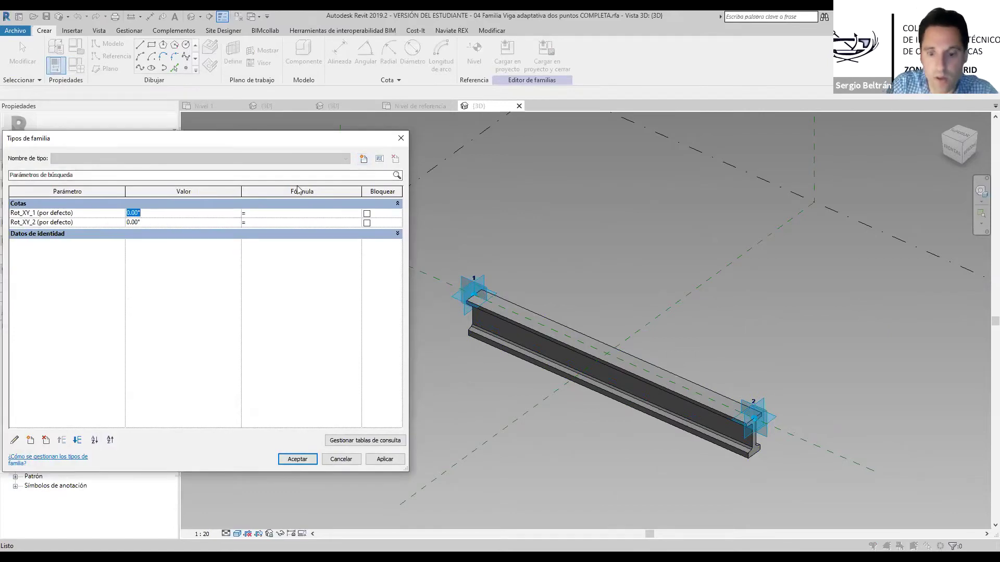
pyautogui.write('30')
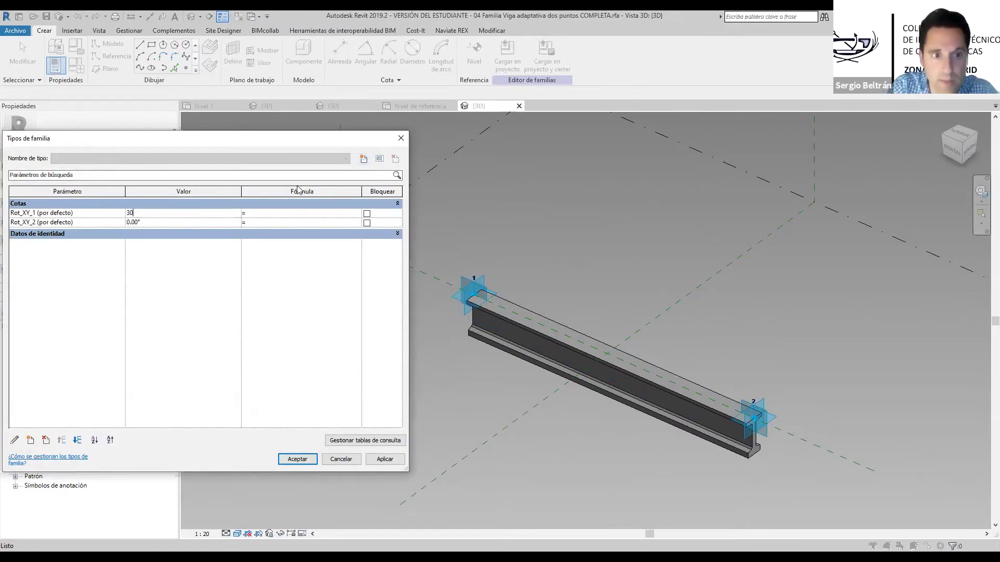
pyautogui.click(385, 460)
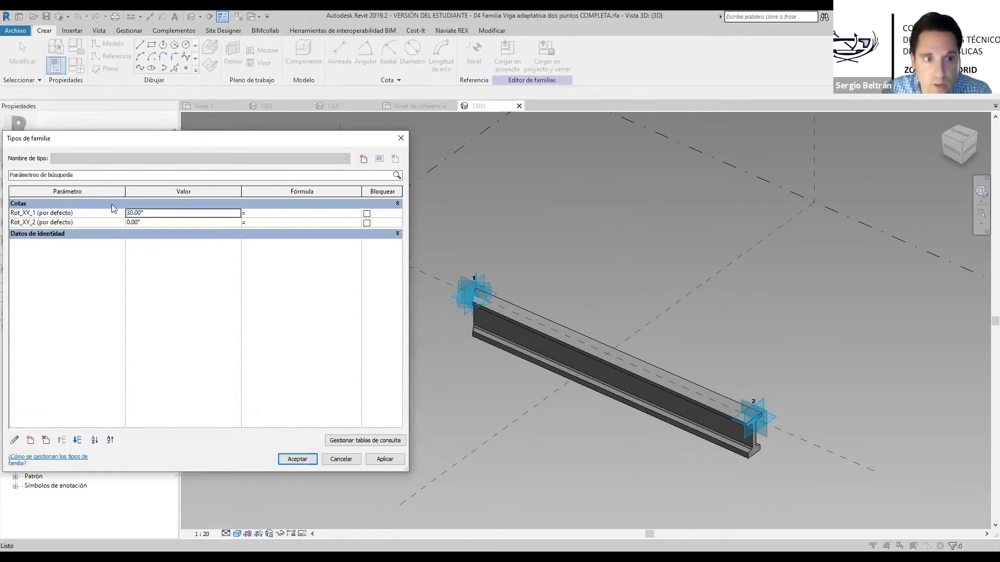
# Set the Rot_XY_1 rotation parameter to 50° and apply it to the beam
pyautogui.write('50')
pyautogui.press('Tab')
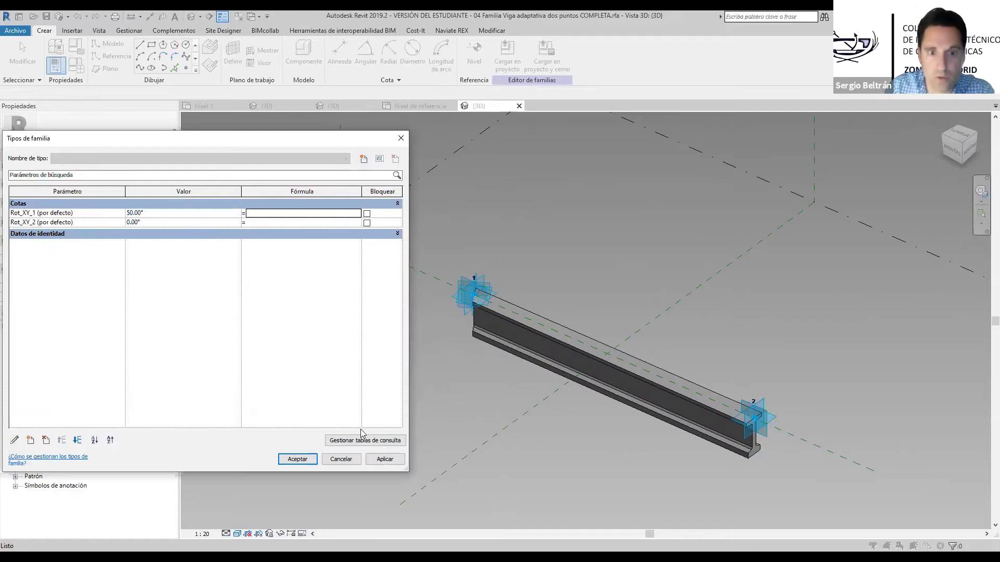
pyautogui.click(386, 461)
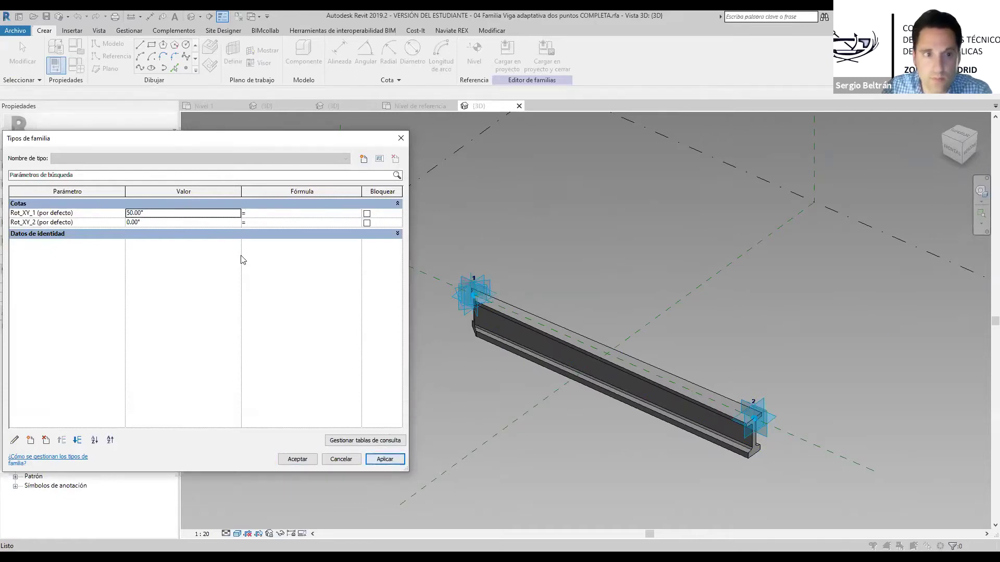
# Set the Rot_XY_1 rotation parameter back to 0°, apply it and close the family types
pyautogui.write('0')
pyautogui.press('Tab')
pyautogui.click(392, 459)
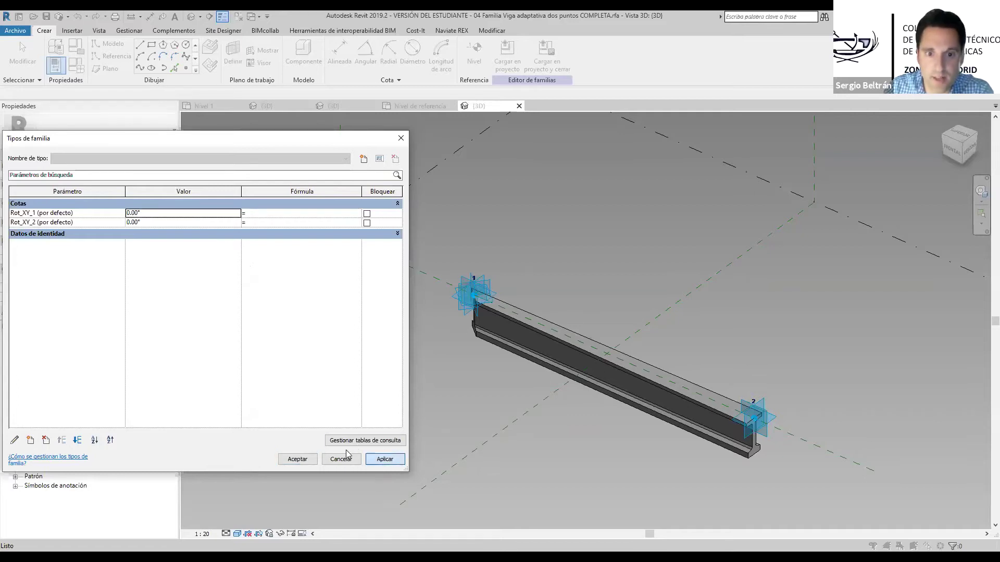
pyautogui.click(296, 459)
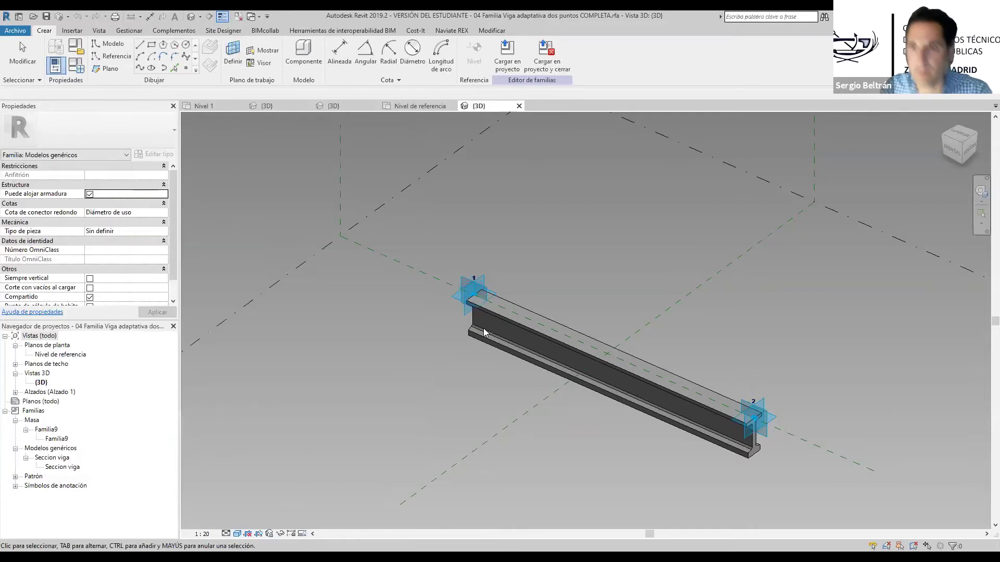
pyautogui.scroll(-3, 510, 273)
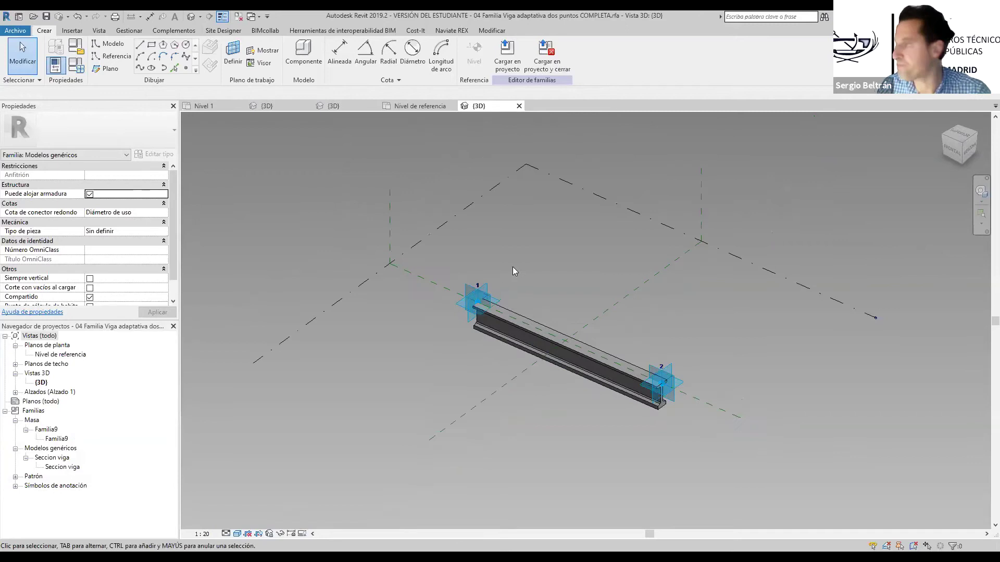
# Open the abutment family Estribo 1 Norte.rfa from the BIM Nudo Norte folder
pyautogui.click(18, 30)
pyautogui.moveTo(71, 102)
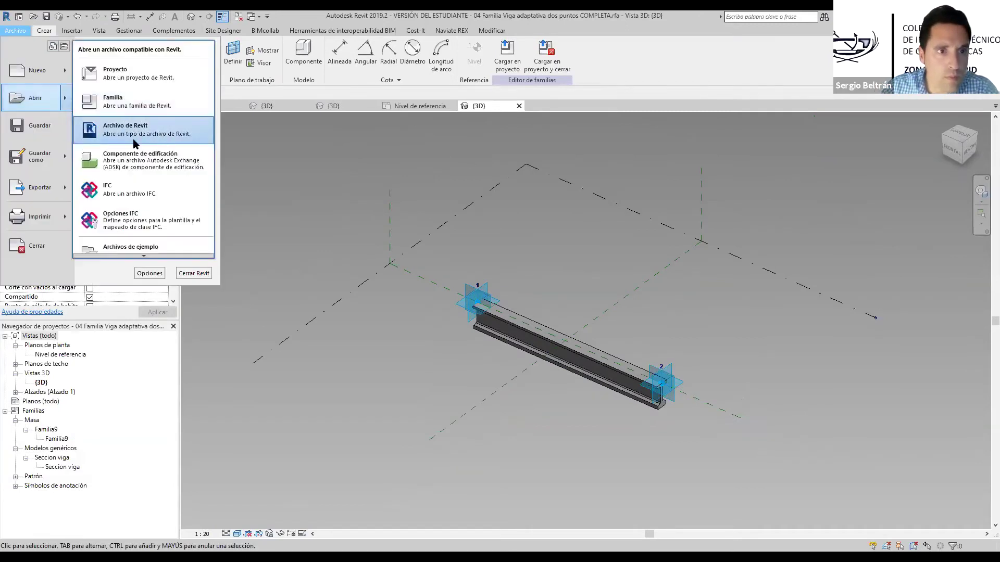
pyautogui.click(145, 105)
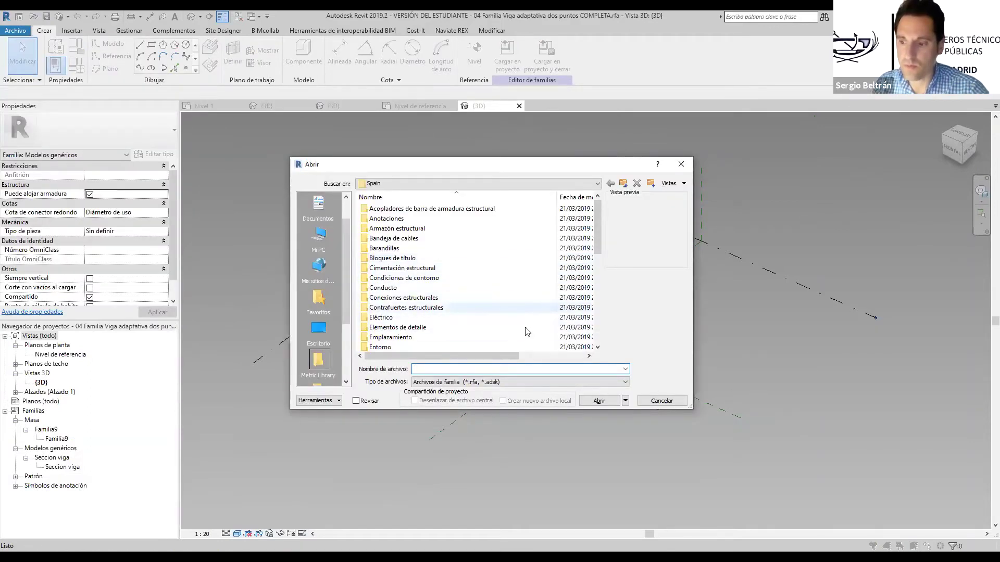
pyautogui.scroll(-3, 324, 364)
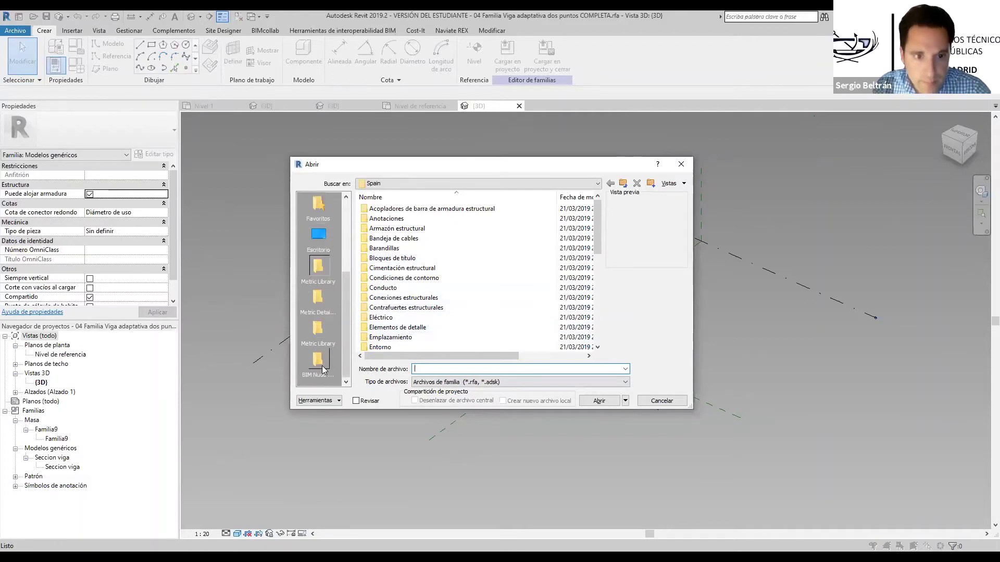
pyautogui.click(320, 362)
pyautogui.click(417, 258)
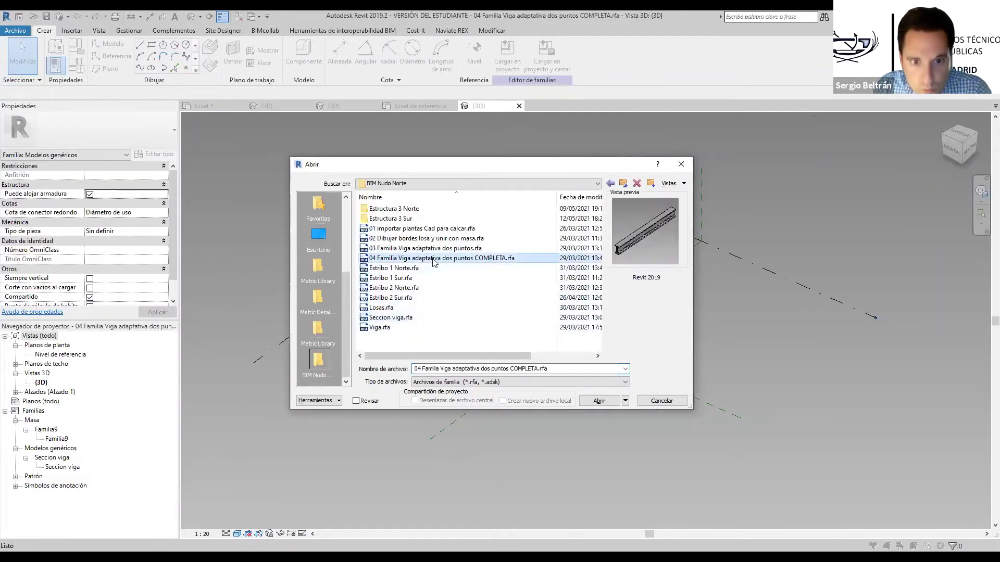
pyautogui.click(407, 268)
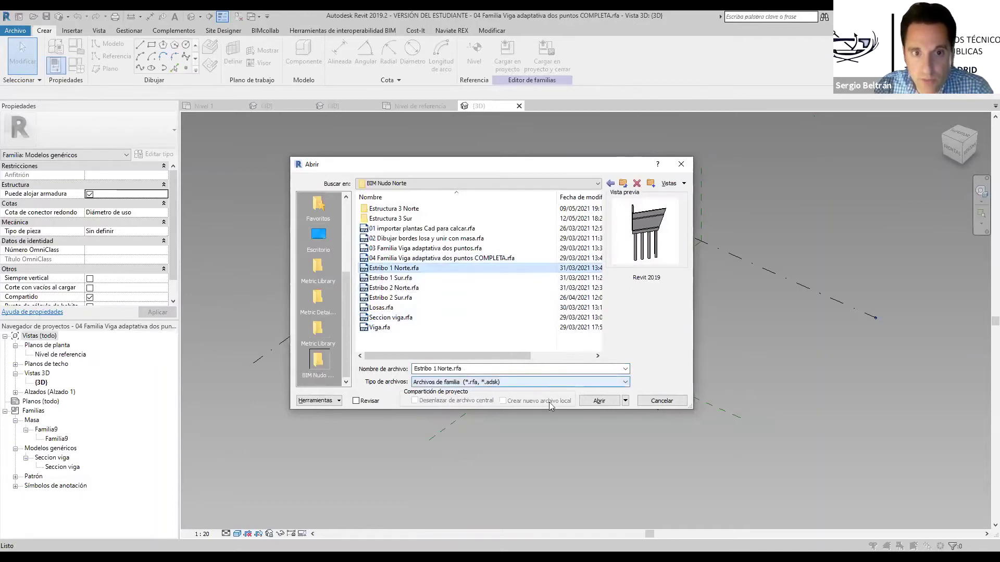
pyautogui.click(599, 401)
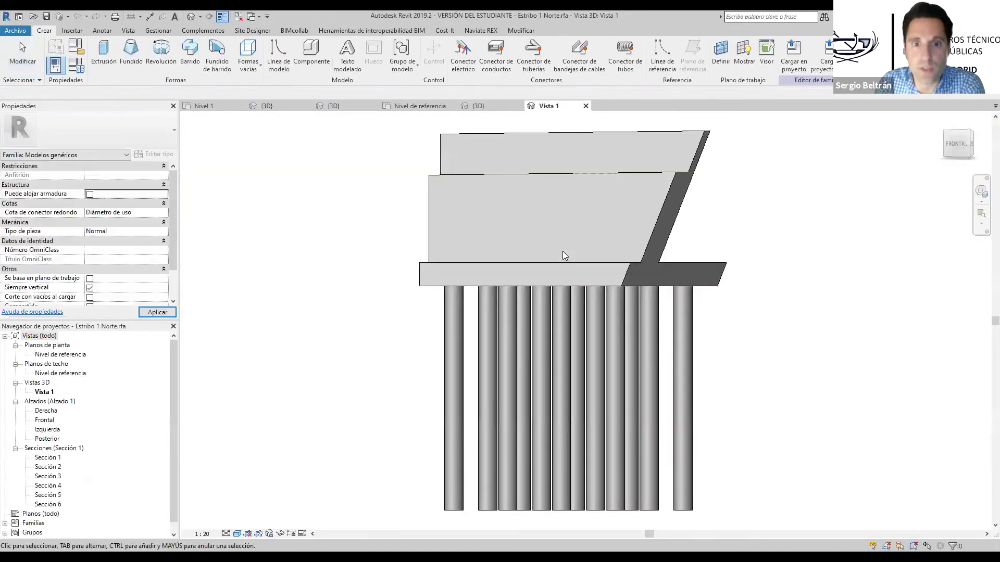
# Examine the abutment's walls and piles in 3D, and select the void blend that trims its sloped wall end
pyautogui.scroll(-4, 587, 254)
pyautogui.keyDown('shift'); pyautogui.moveTo(543, 263); pyautogui.dragTo(643, 281, button='middle'); pyautogui.keyUp('shift')
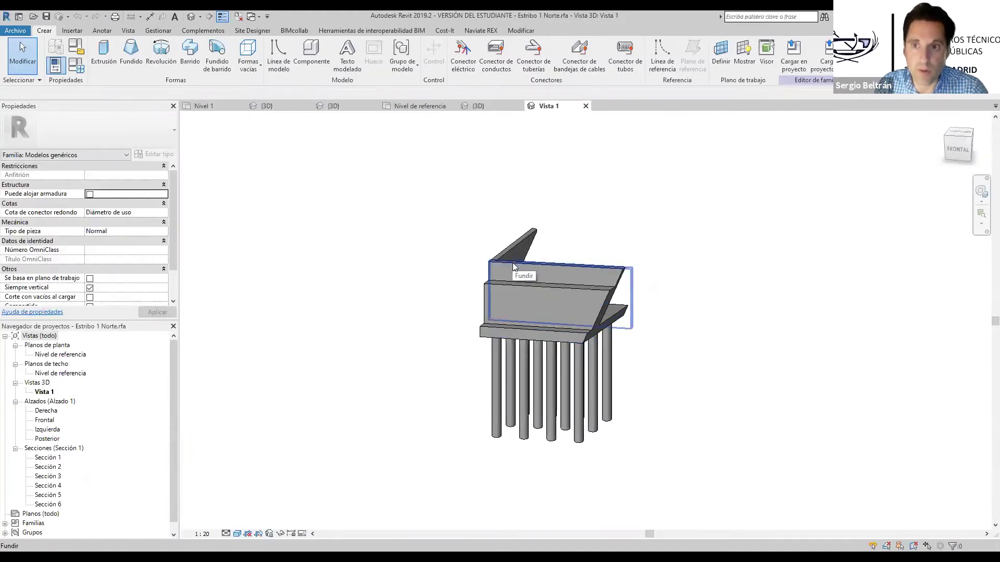
pyautogui.keyDown('shift'); pyautogui.moveTo(599, 235); pyautogui.dragTo(673, 281, button='middle'); pyautogui.keyUp('shift')
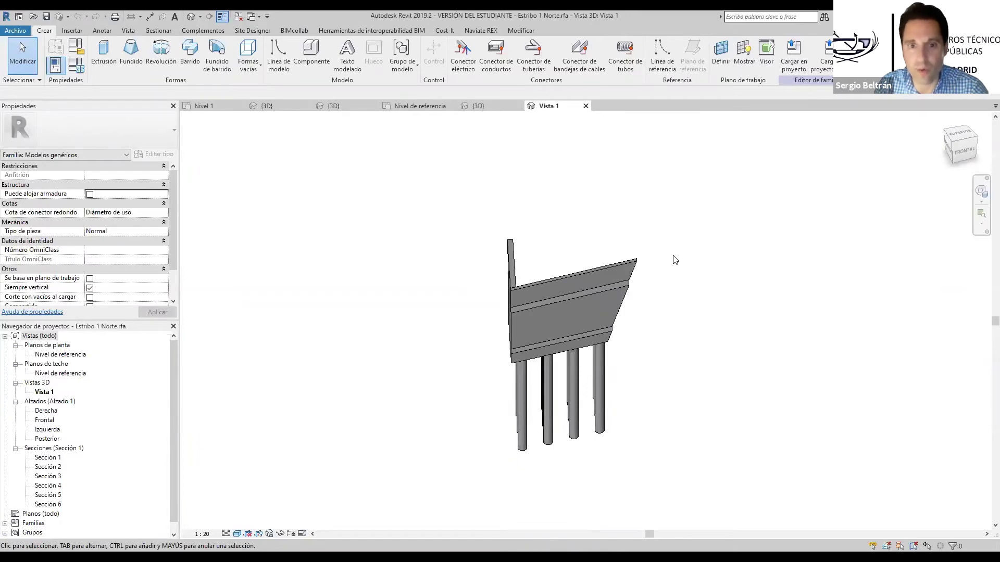
pyautogui.keyDown('shift'); pyautogui.moveTo(638, 281); pyautogui.dragTo(598, 232, button='middle'); pyautogui.keyUp('shift')
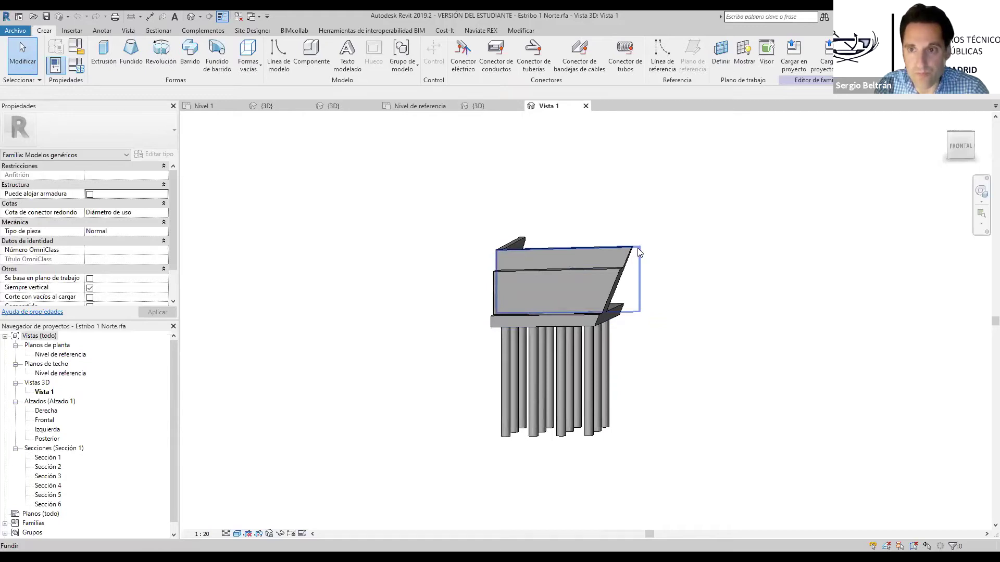
pyautogui.scroll(2, 640, 252)
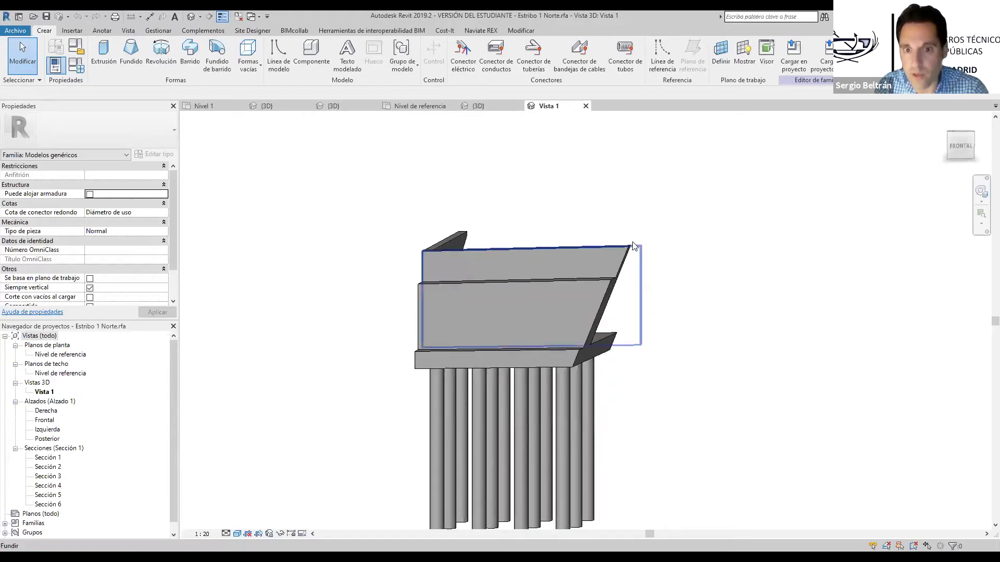
pyautogui.scroll(-1, 631, 245)
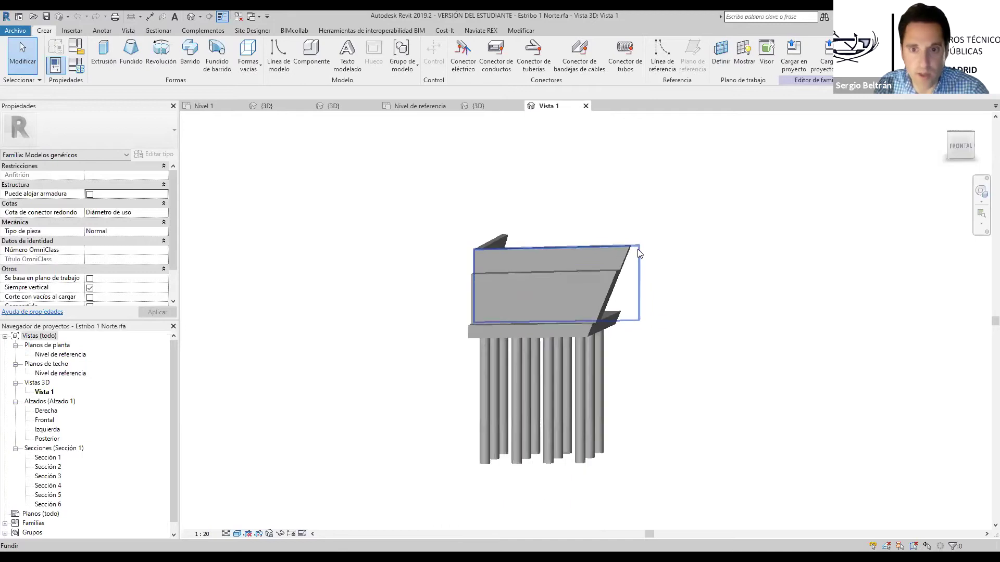
pyautogui.click(636, 235)
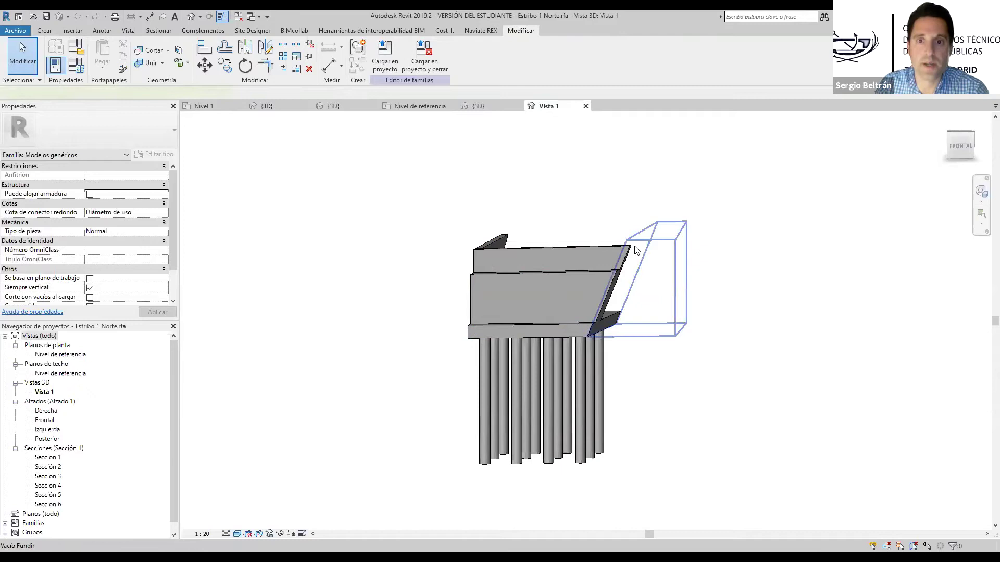
pyautogui.click(637, 251)
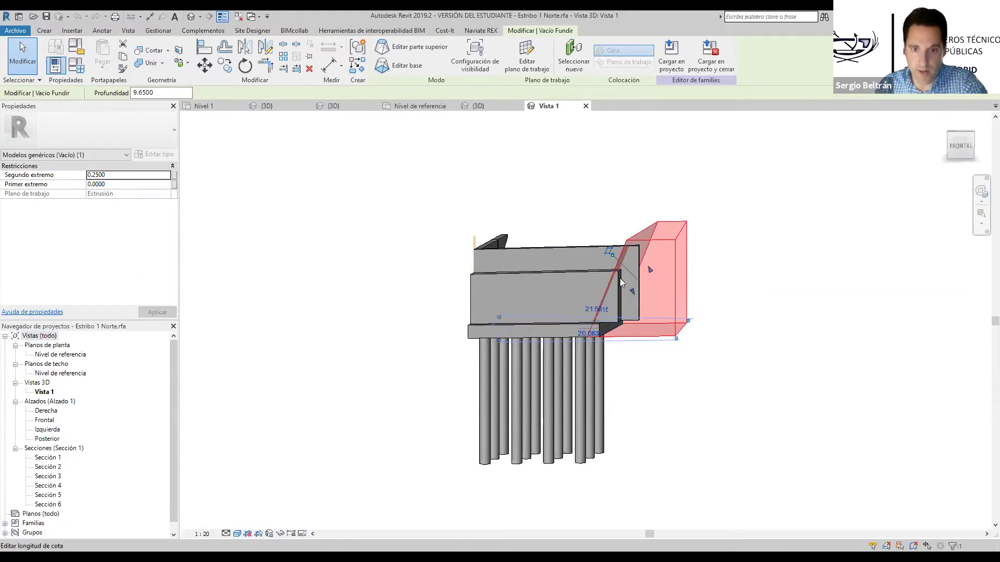
pyautogui.click(601, 294)
pyautogui.moveTo(636, 327); pyautogui.dragTo(698, 339, button='middle')
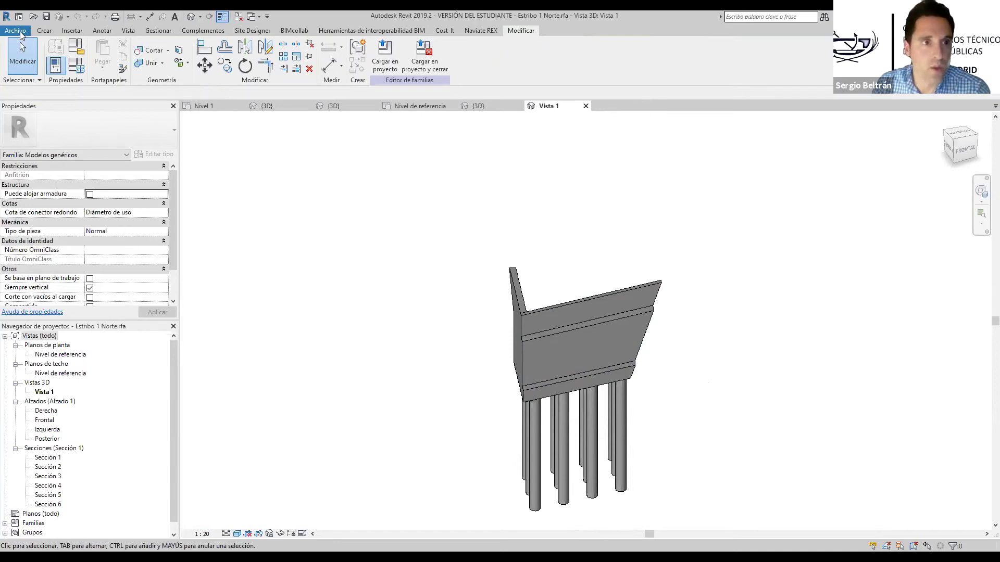
# Preview the slab and beam families in the BIM Nudo Norte folder, and open Estribo 2 Sur.rfa
pyautogui.click(16, 30)
pyautogui.moveTo(37, 97)
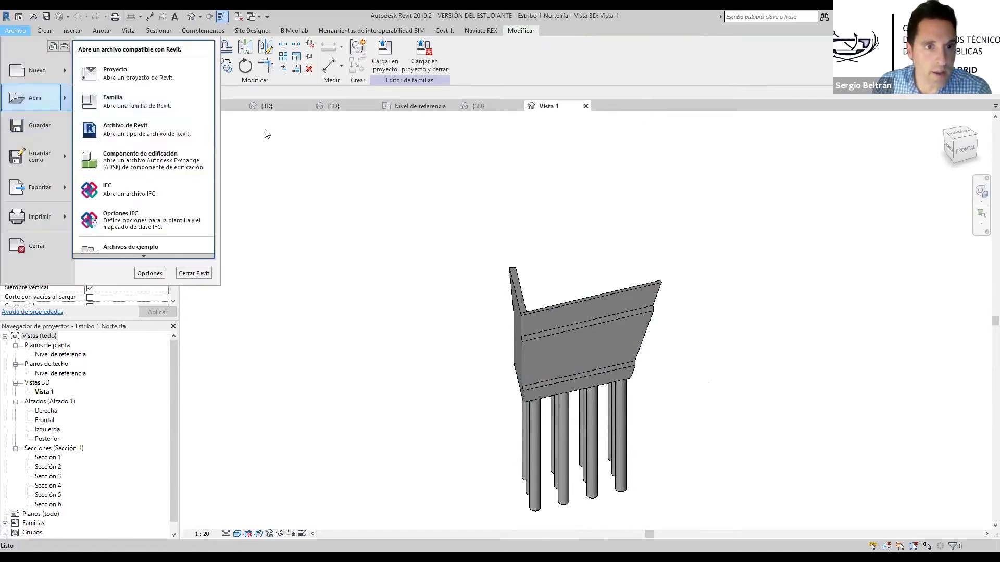
pyautogui.click(150, 102)
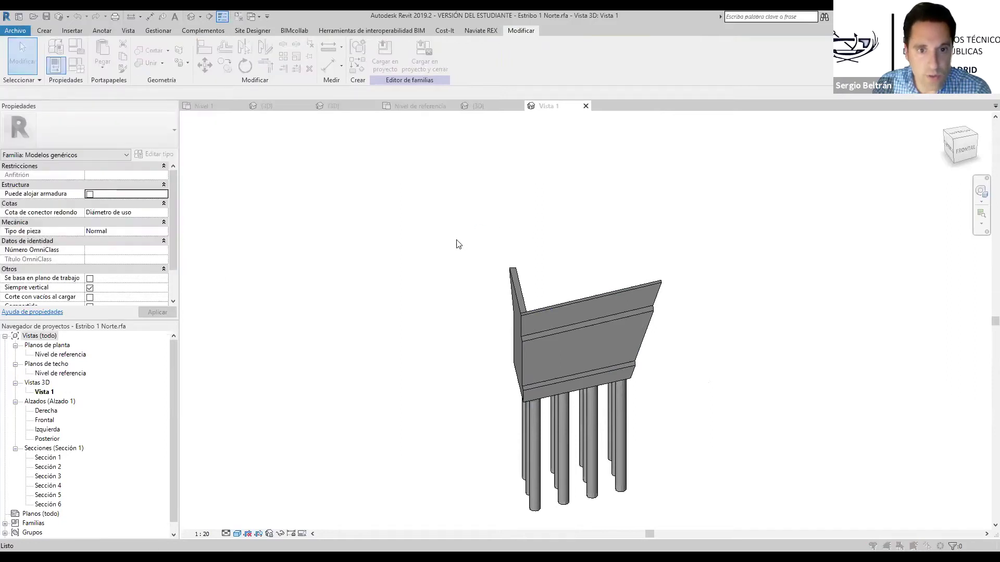
pyautogui.scroll(-3, 305, 353)
pyautogui.click(317, 362)
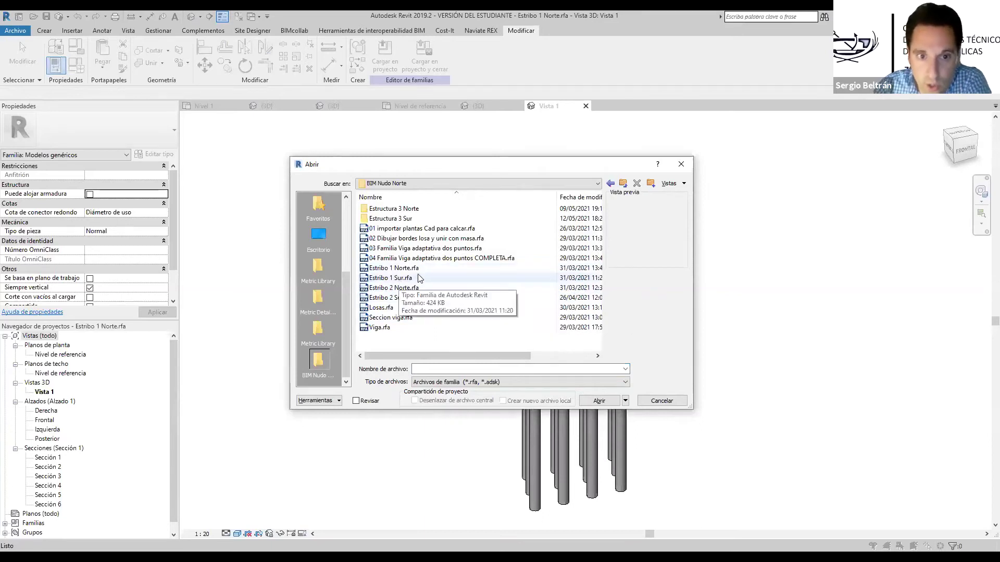
pyautogui.click(394, 298)
pyautogui.click(392, 308)
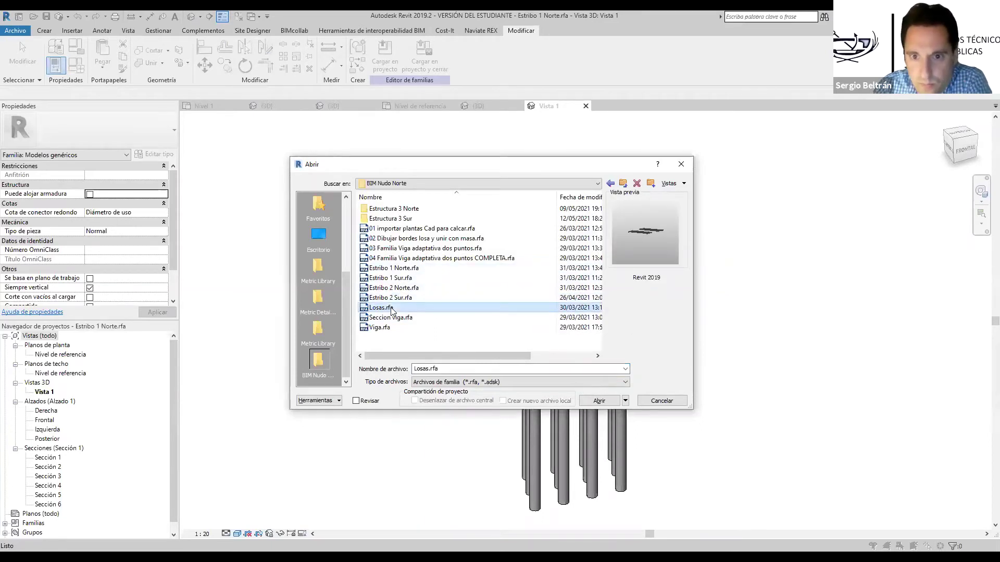
pyautogui.click(390, 318)
pyautogui.click(392, 328)
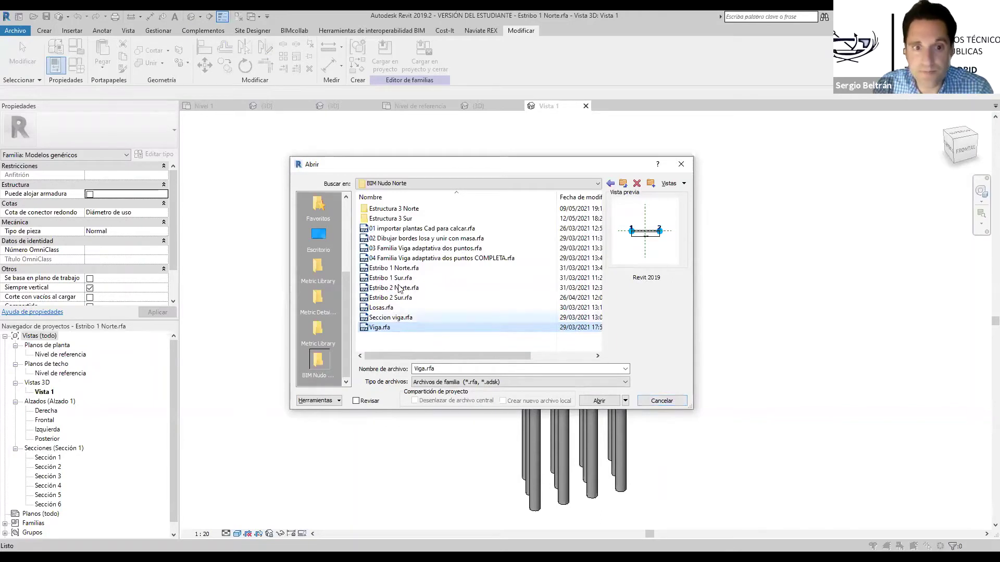
pyautogui.click(399, 299)
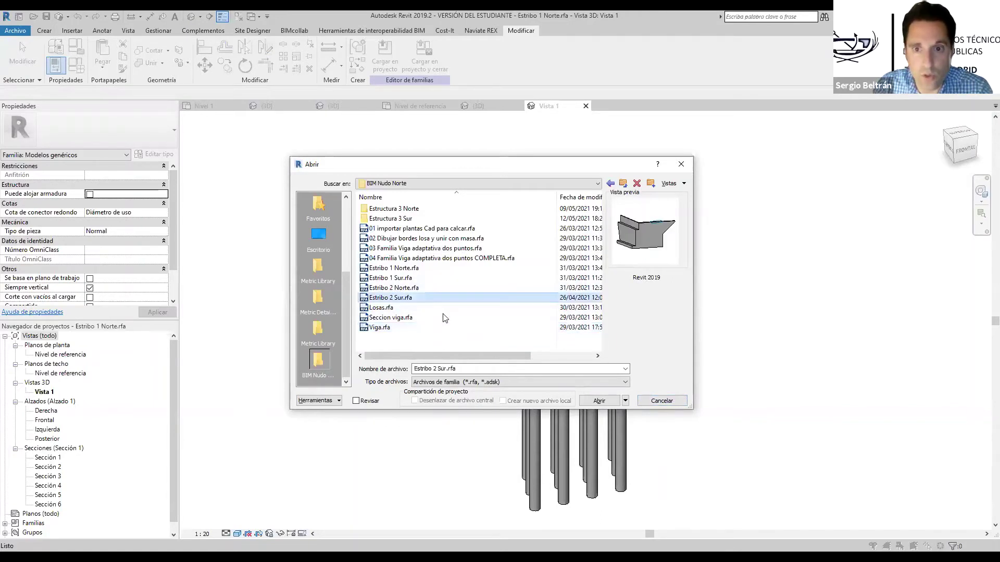
pyautogui.click(599, 401)
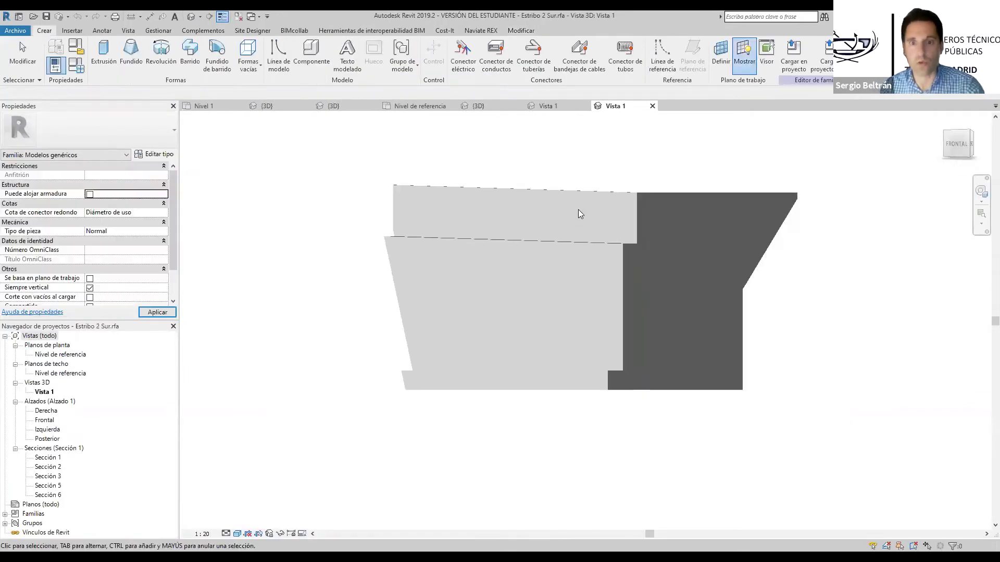
# Examine the Estribo 2 Sur abutment in 3D and open its Nivel de referencia floor plan
pyautogui.keyDown('shift'); pyautogui.moveTo(599, 281); pyautogui.dragTo(688, 352, button='middle'); pyautogui.keyUp('shift')
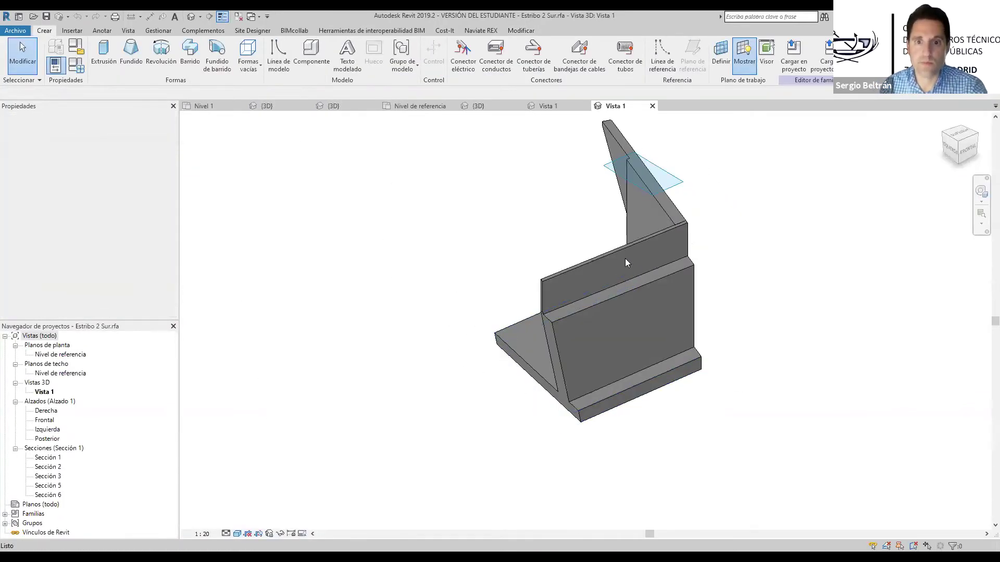
pyautogui.doubleClick(59, 355)
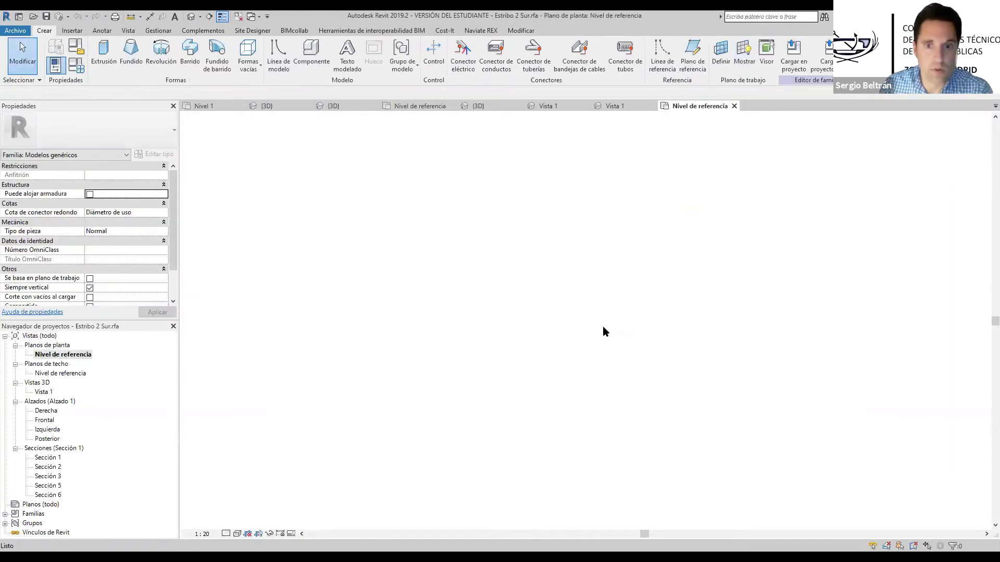
# Examine the reference plane that runs along the abutment's base edge in the floor plan
pyautogui.scroll(-1, 659, 312)
pyautogui.moveTo(659, 312); pyautogui.dragTo(569, 347, button='middle')
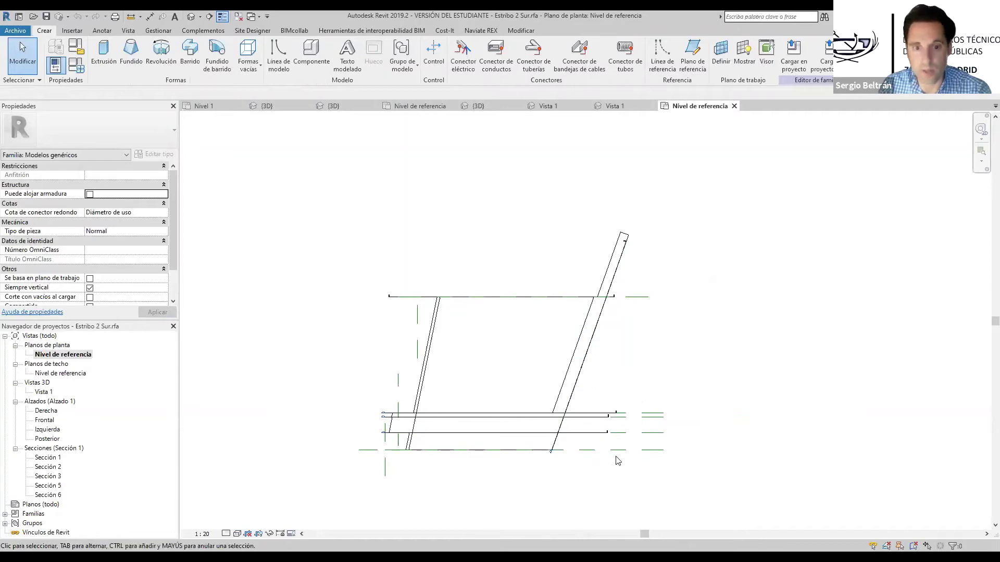
pyautogui.click(633, 451)
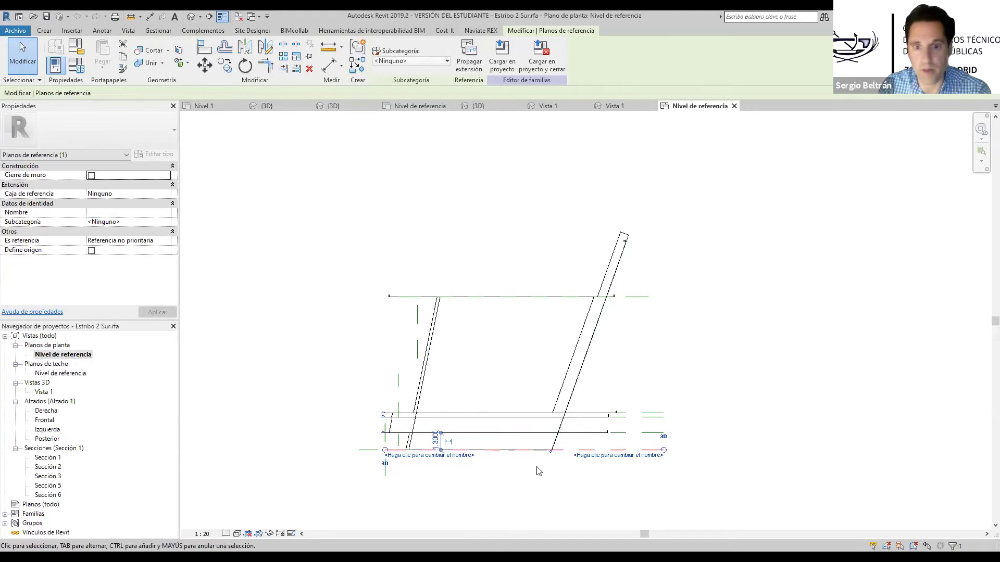
pyautogui.press('Escape')
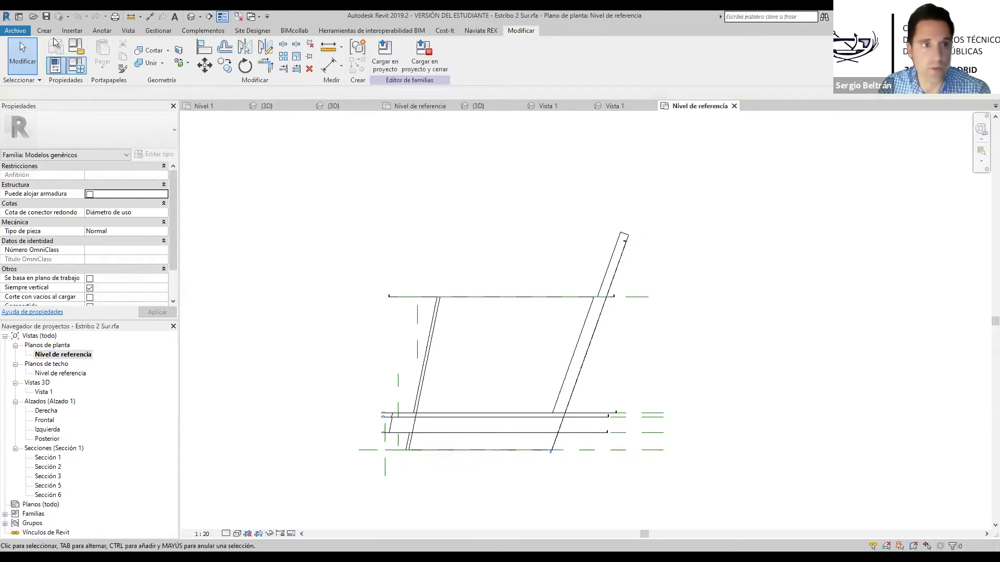
pyautogui.click(45, 31)
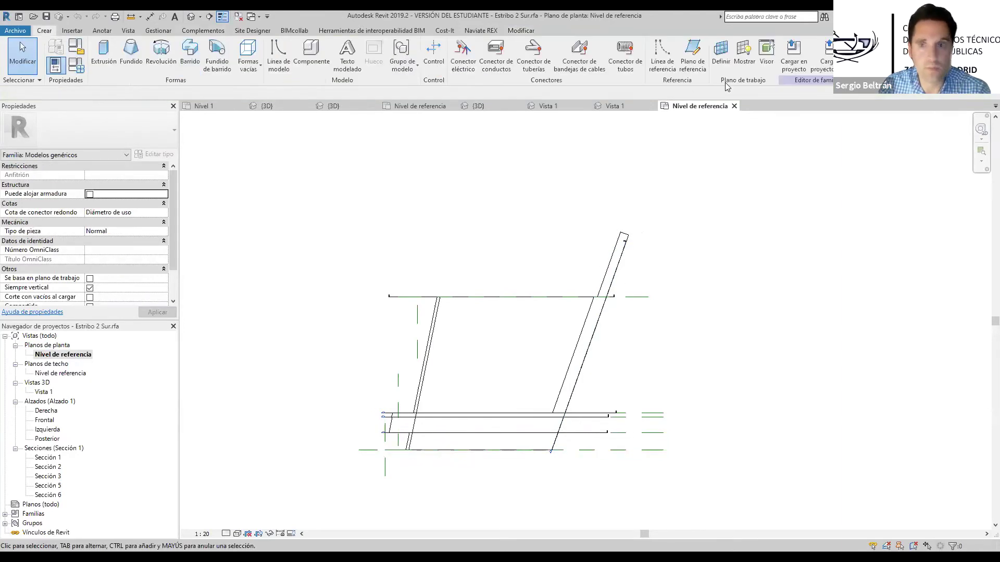
pyautogui.click(97, 57)
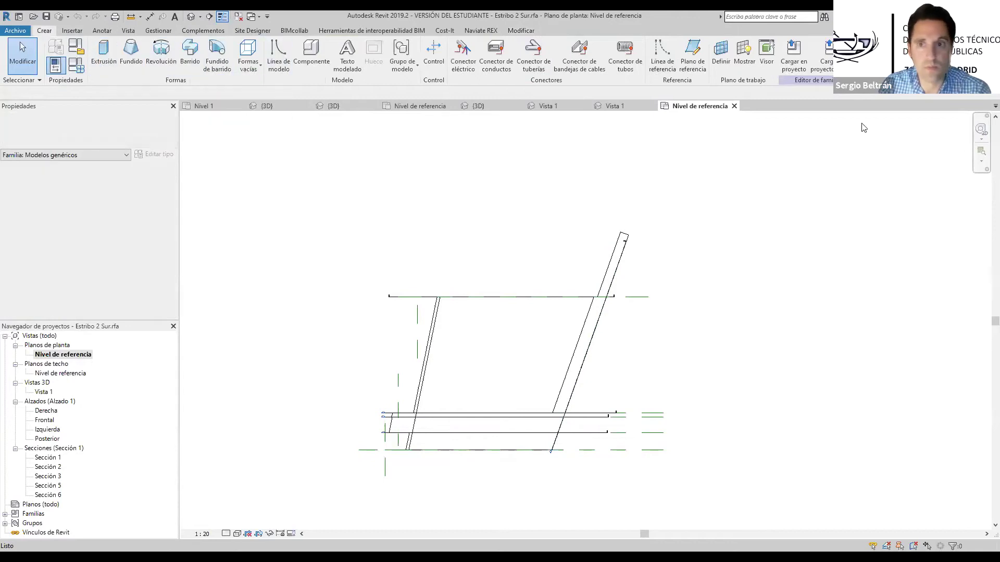
pyautogui.click(685, 69)
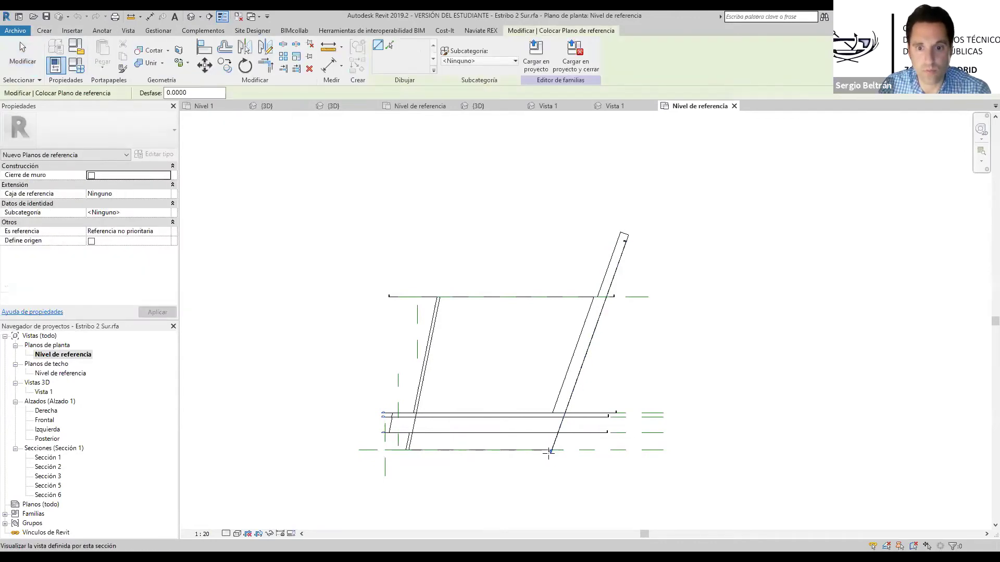
pyautogui.press('Escape')
pyautogui.press('Escape')
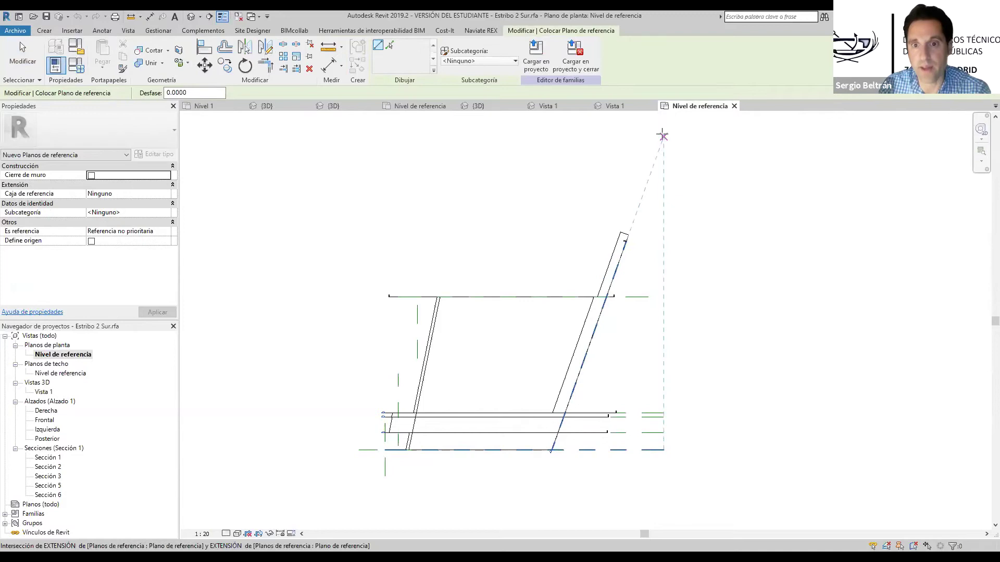
pyautogui.scroll(-3, 500, 396)
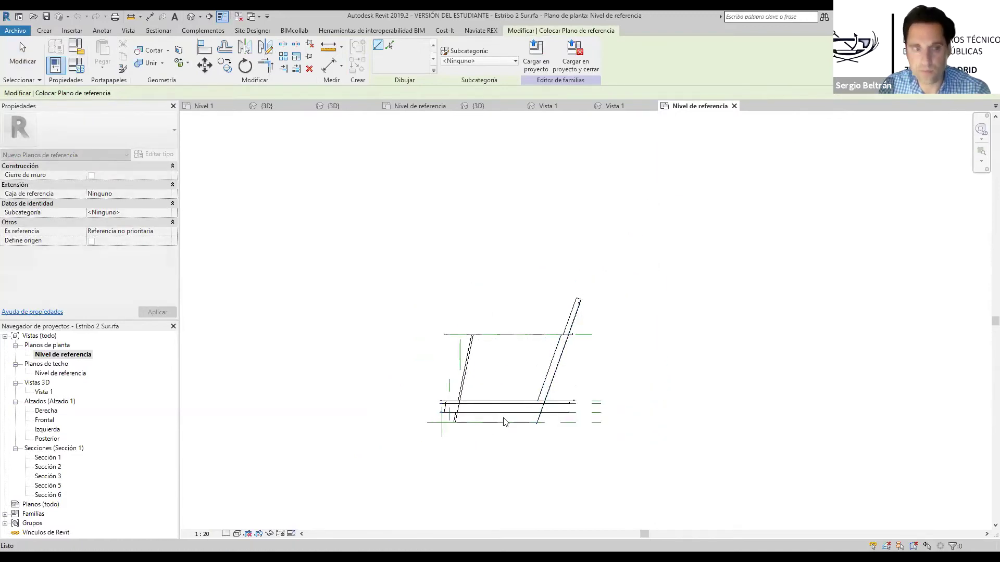
pyautogui.press('Escape')
# Draw a reference plane along the outer face of the inclined wing wall at about 70.4°, extending past both wall ends
pyautogui.click(46, 31)
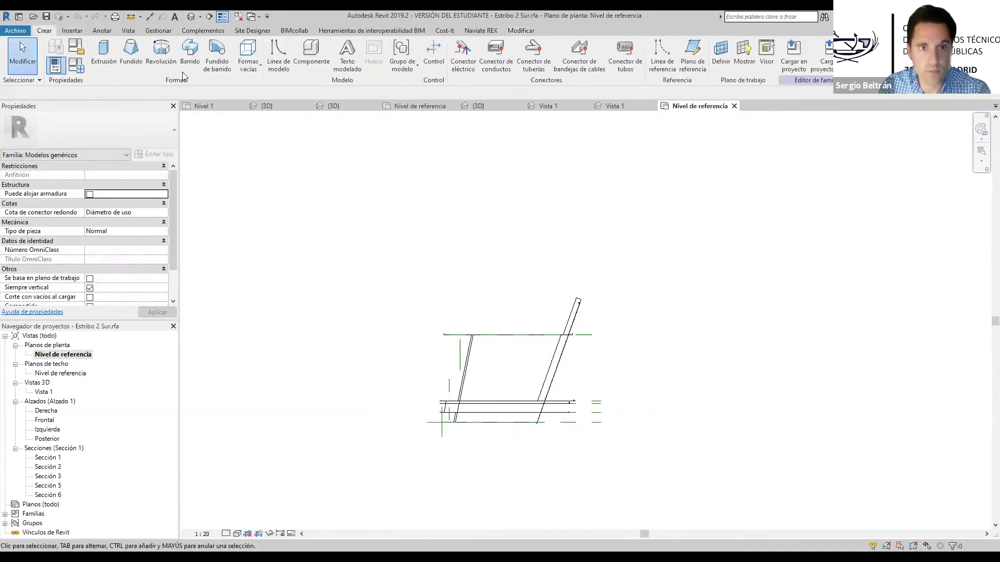
pyautogui.click(692, 57)
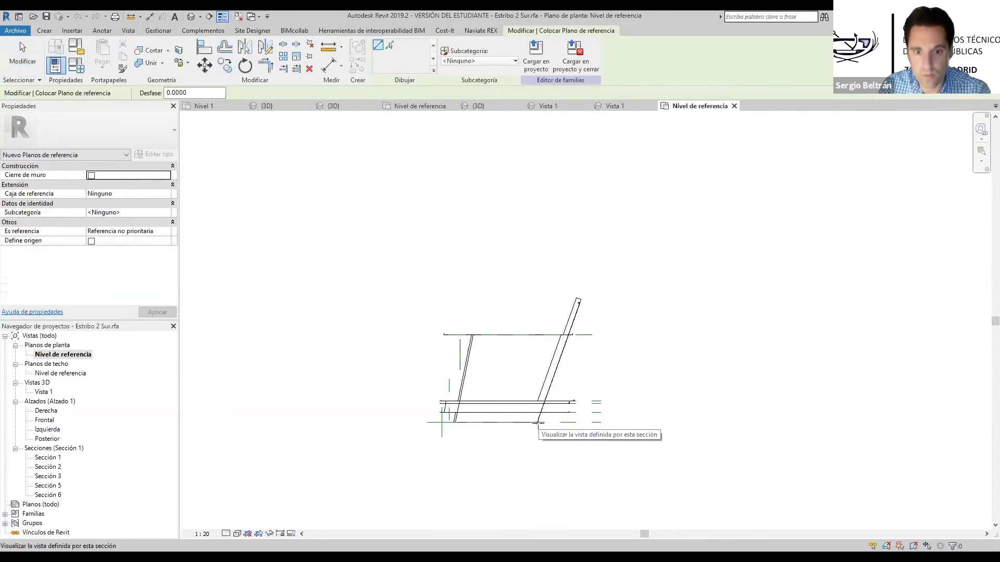
pyautogui.scroll(3, 536, 421)
pyautogui.scroll(1, 536, 422)
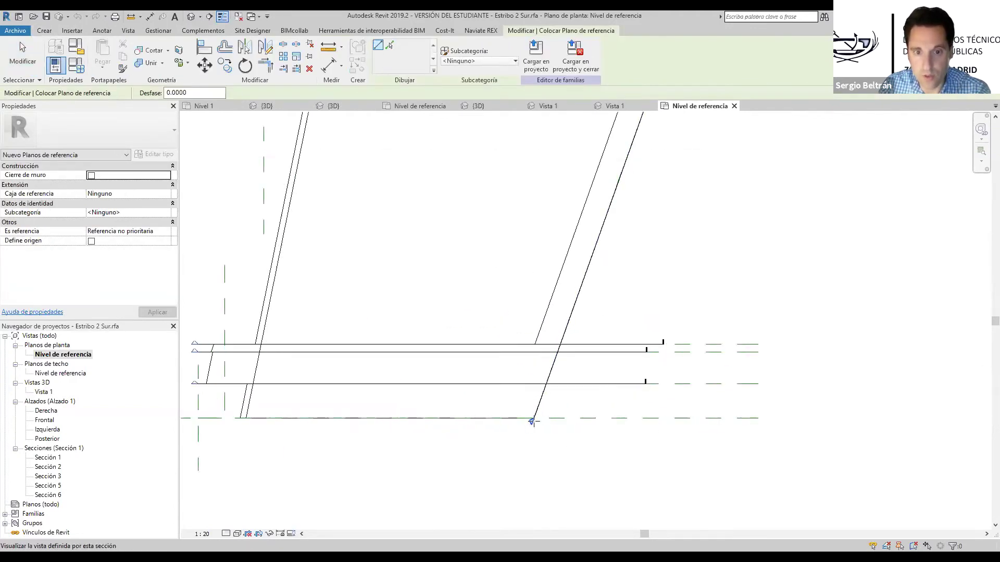
pyautogui.scroll(-2, 529, 419)
pyautogui.click(519, 449)
pyautogui.scroll(-4, 604, 224)
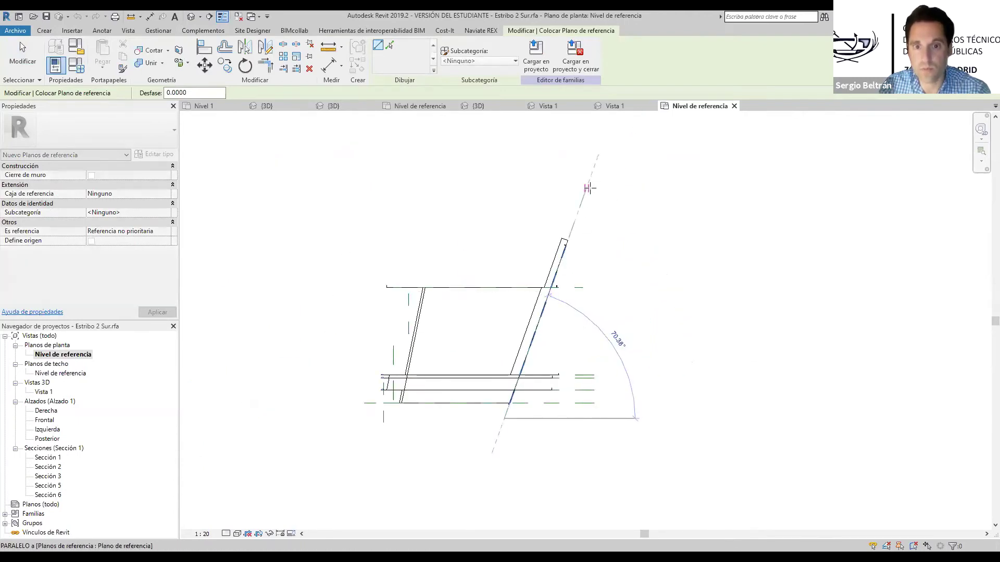
pyautogui.click(588, 186)
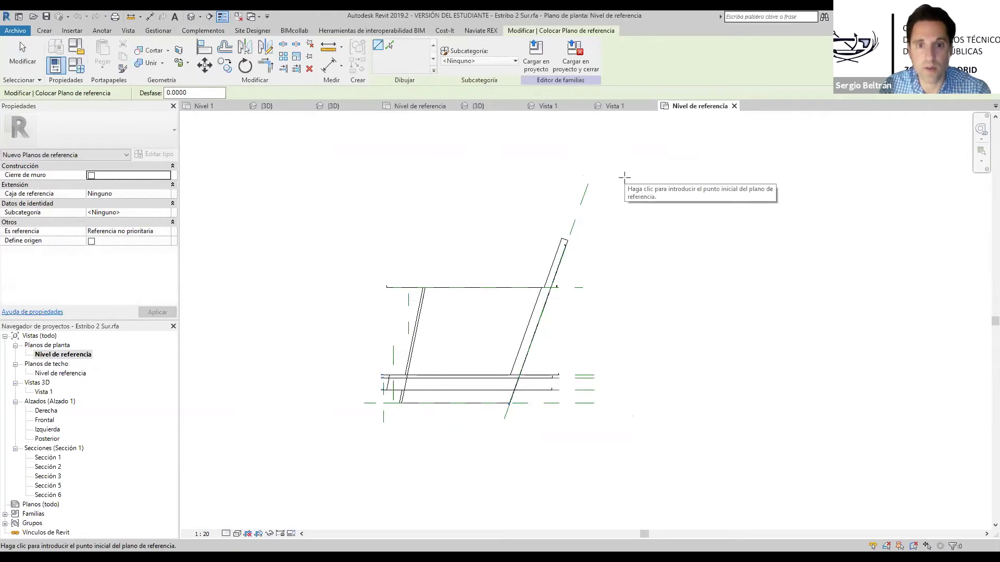
pyautogui.scroll(2, 510, 401)
pyautogui.press('Escape')
pyautogui.press('Escape')
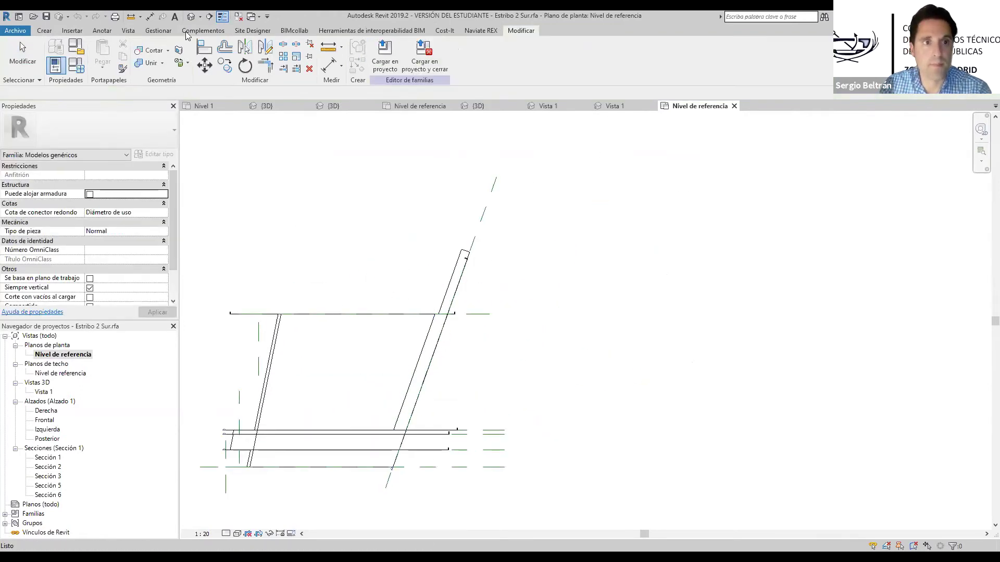
# Create a section view along the inclined reference plane, from its lower end to its upper end
pyautogui.click(209, 16)
pyautogui.click(385, 488)
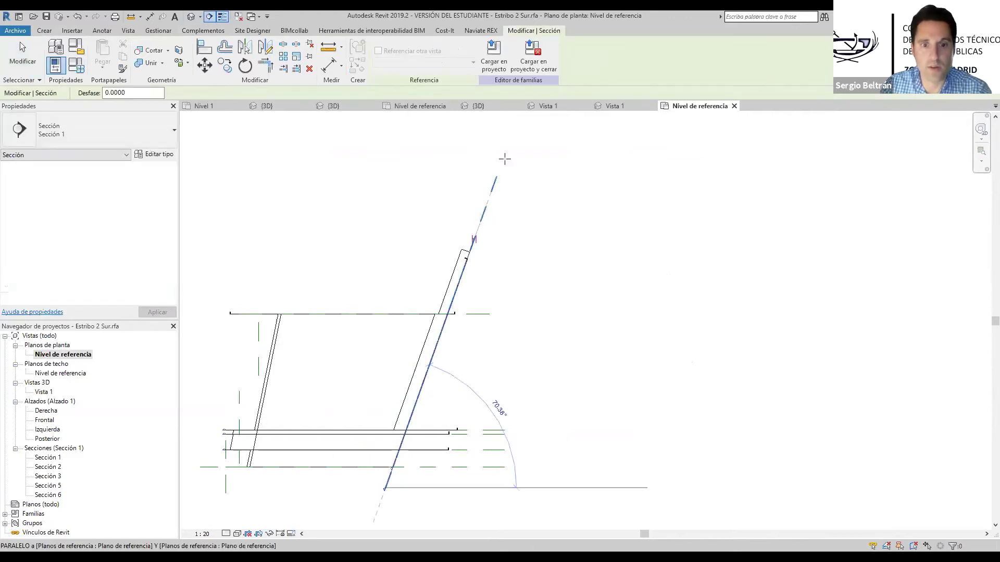
pyautogui.click(496, 179)
pyautogui.press('Escape')
pyautogui.press('Escape')
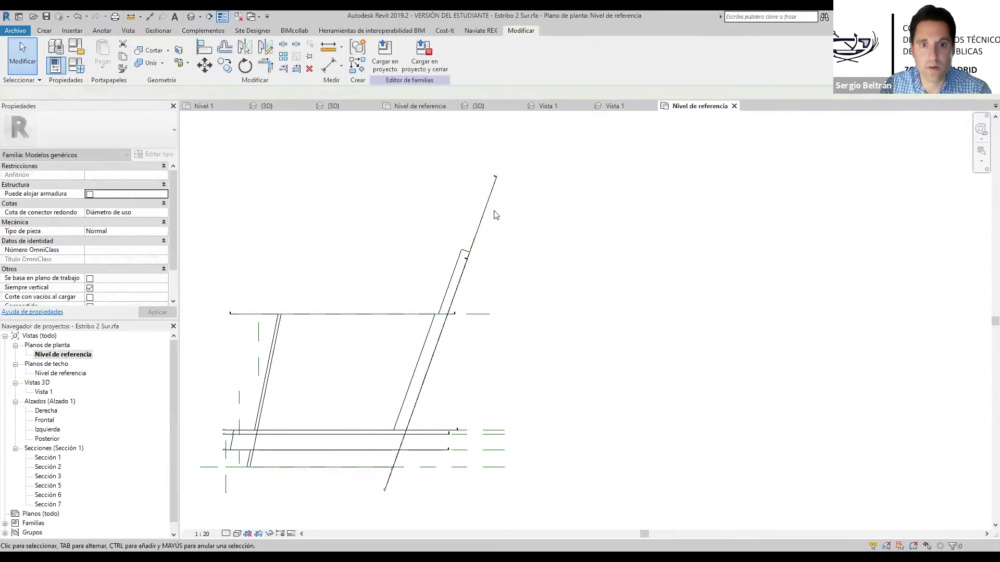
pyautogui.scroll(-2, 59, 456)
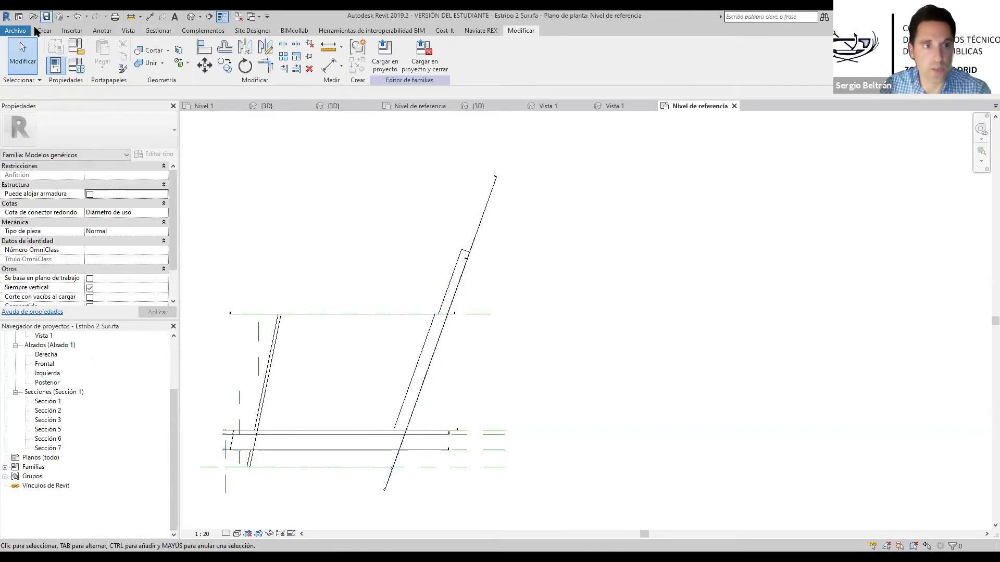
pyautogui.click(43, 31)
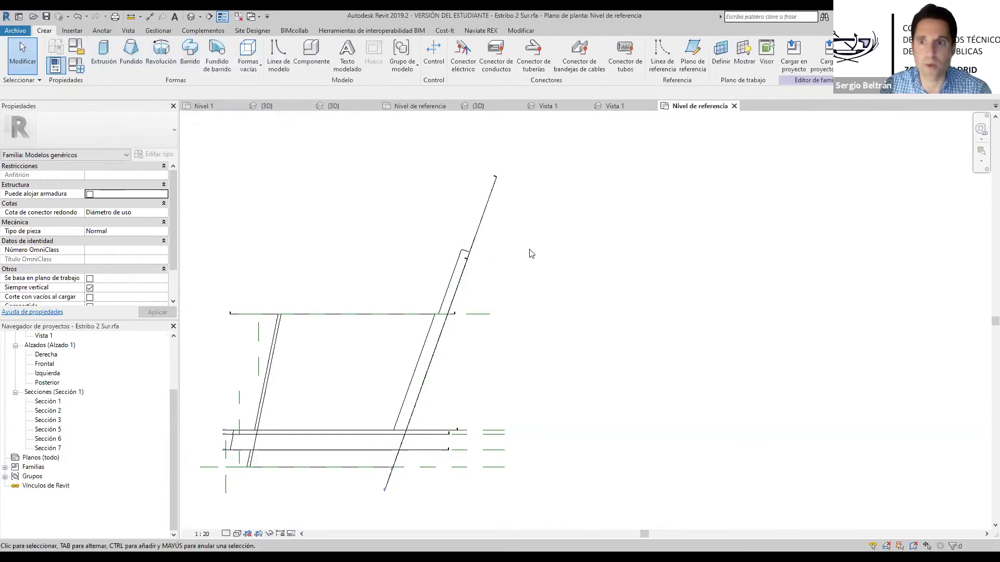
pyautogui.scroll(-1, 567, 222)
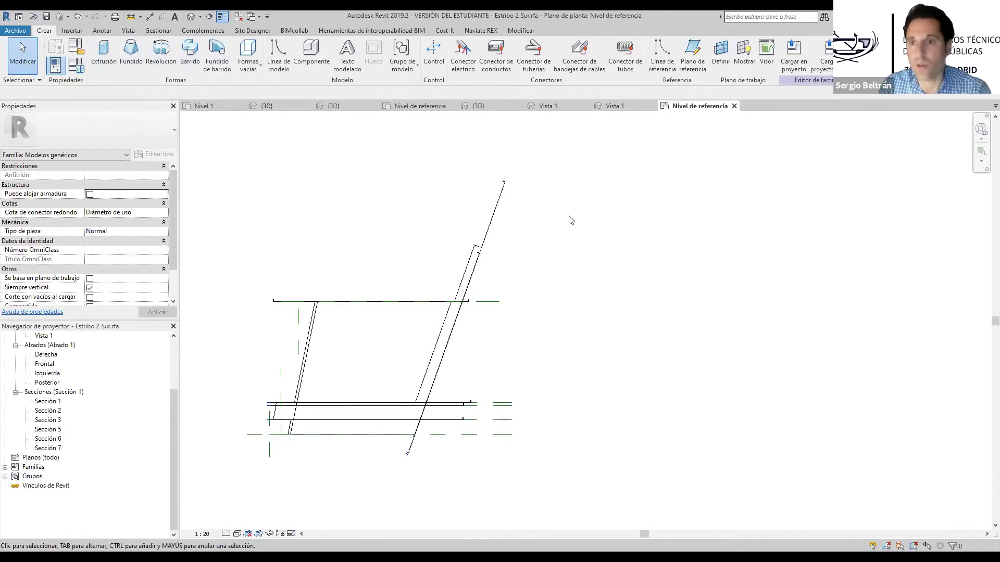
pyautogui.scroll(-1, 568, 225)
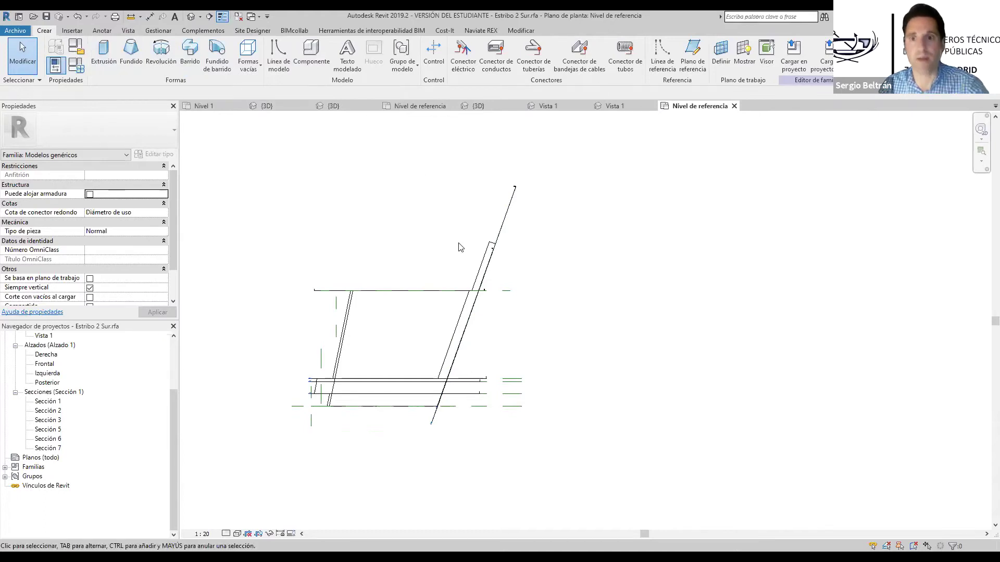
# Close the Estribo 2 Sur family and open the project 05 Colocar vigas mediante planos de referencia.rvt
pyautogui.click(735, 106)
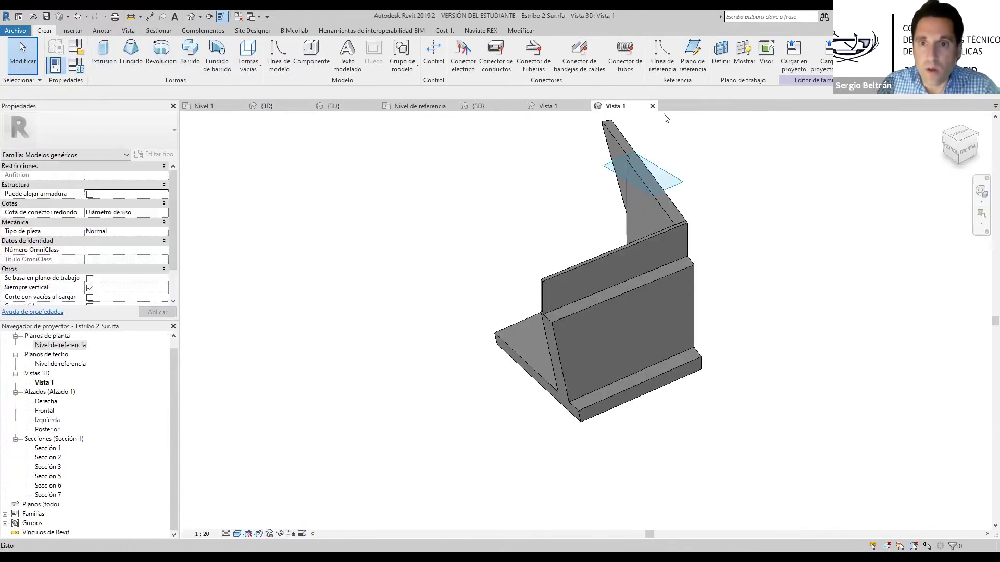
pyautogui.click(16, 31)
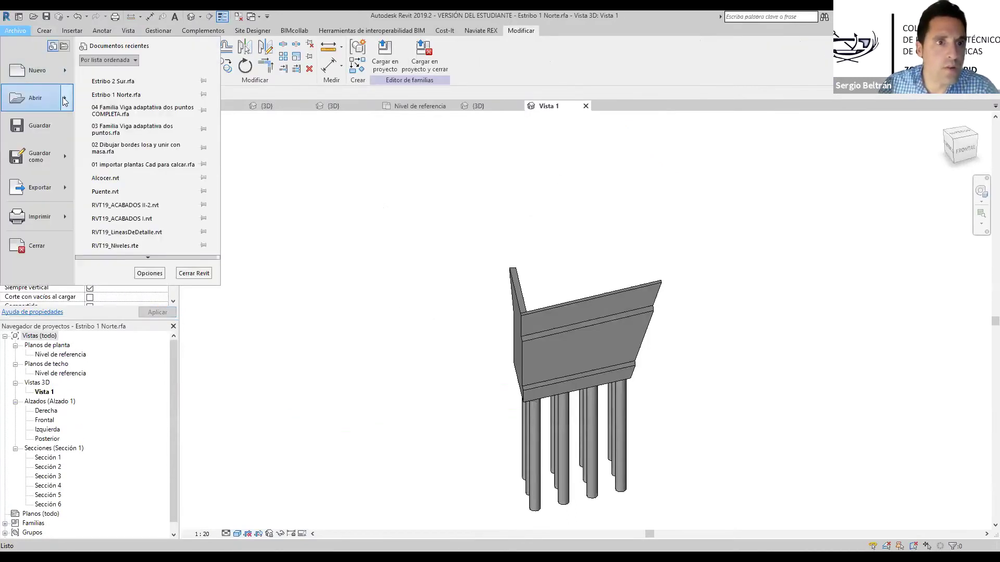
pyautogui.click(228, 225)
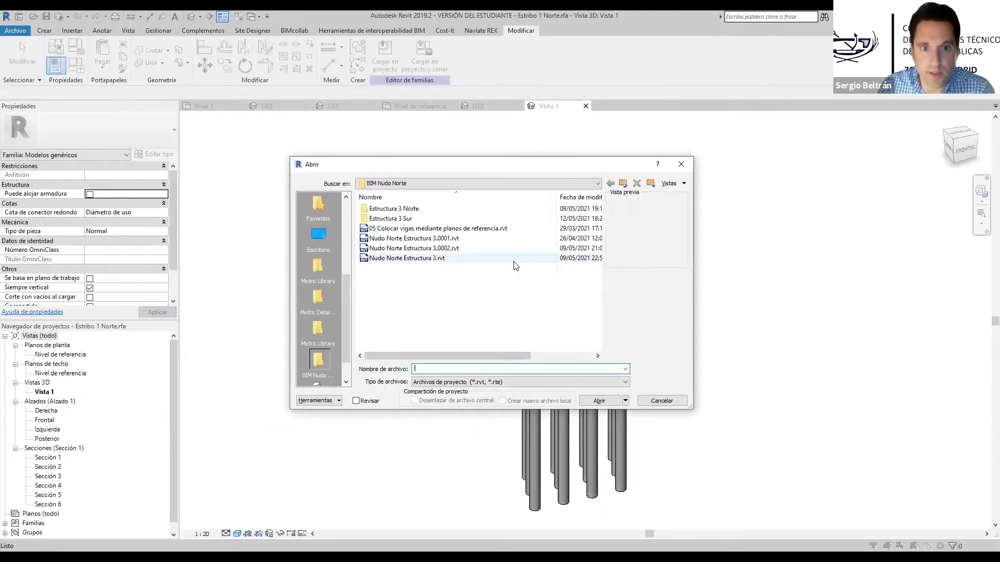
pyautogui.click(440, 229)
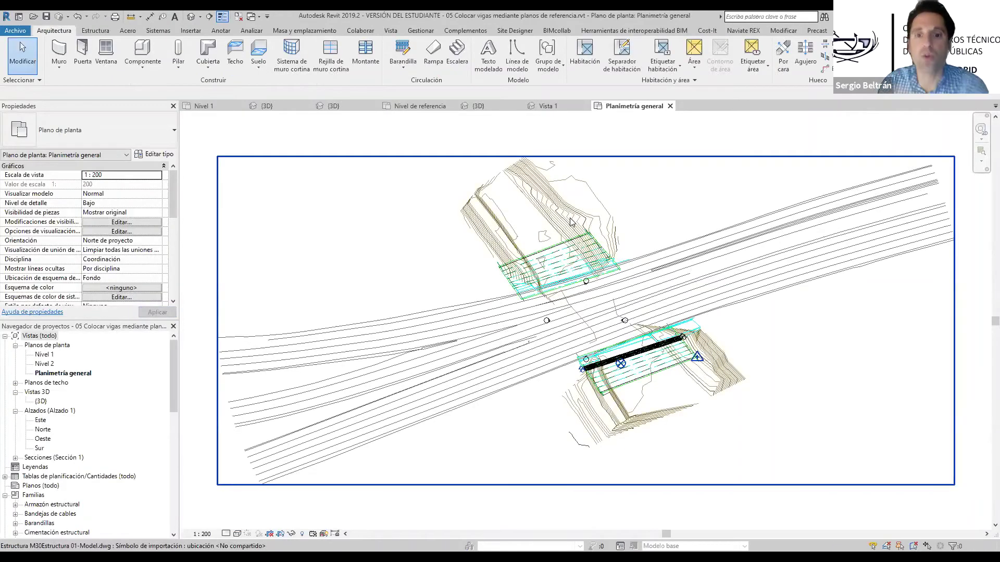
# Examine the placed beams, their section marks and the reference planes over the southern slab in Planimetría general
pyautogui.moveTo(698, 403); pyautogui.dragTo(526, 355, button='middle')
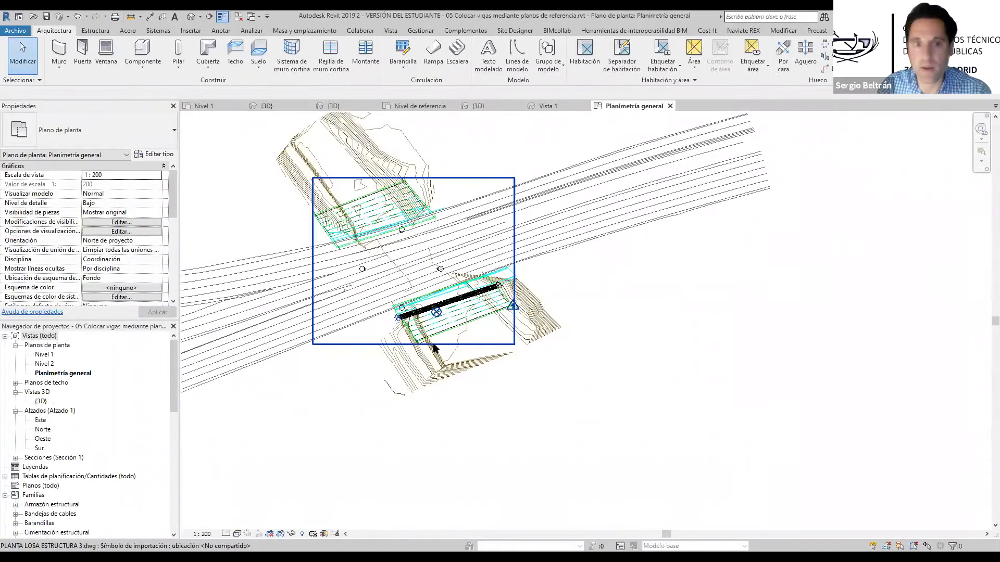
pyautogui.scroll(2, 526, 356)
pyautogui.scroll(3, 446, 302)
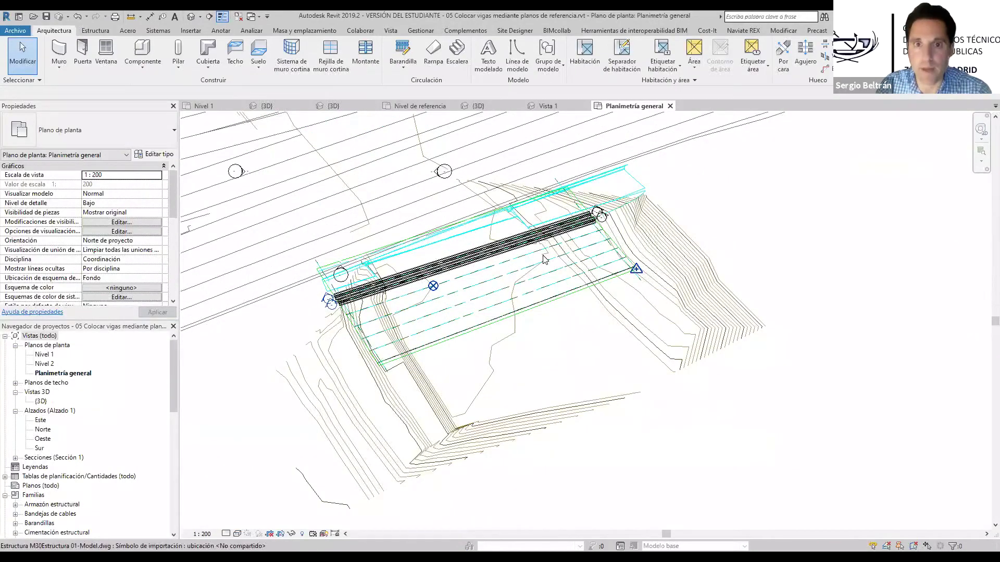
pyautogui.scroll(3, 413, 314)
pyautogui.scroll(4, 412, 314)
pyautogui.scroll(-3, 445, 284)
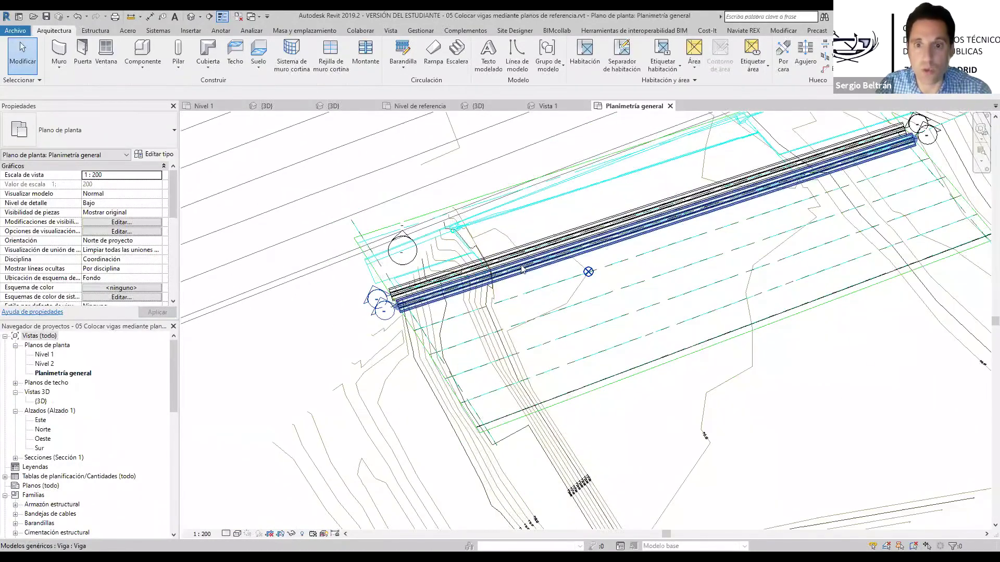
pyautogui.scroll(-5, 517, 272)
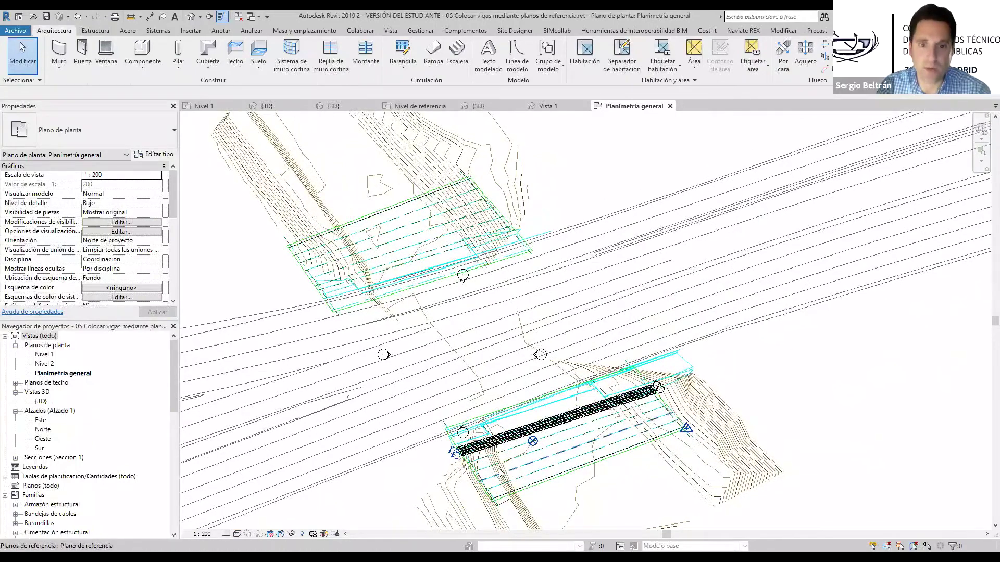
pyautogui.scroll(2, 500, 471)
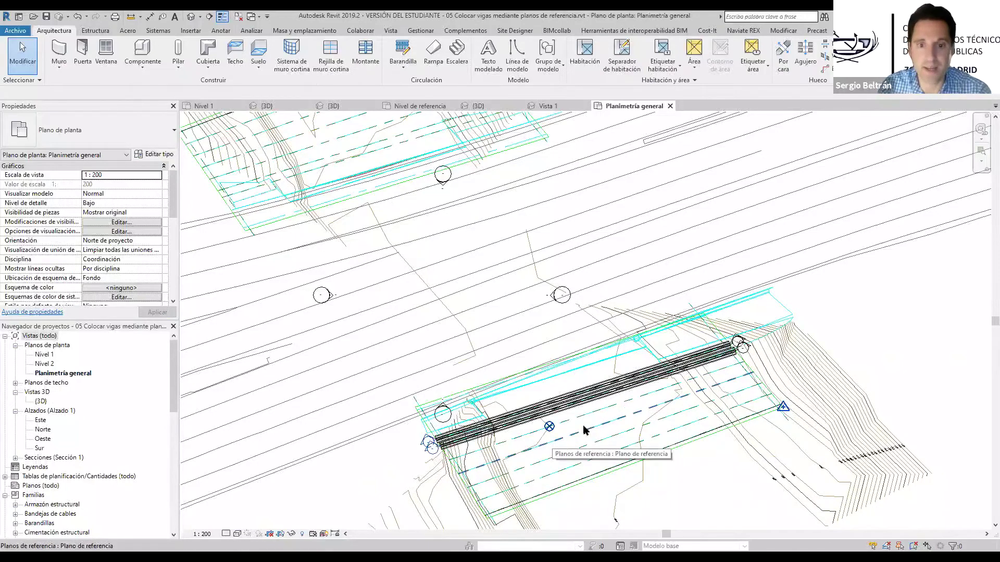
pyautogui.scroll(2, 475, 459)
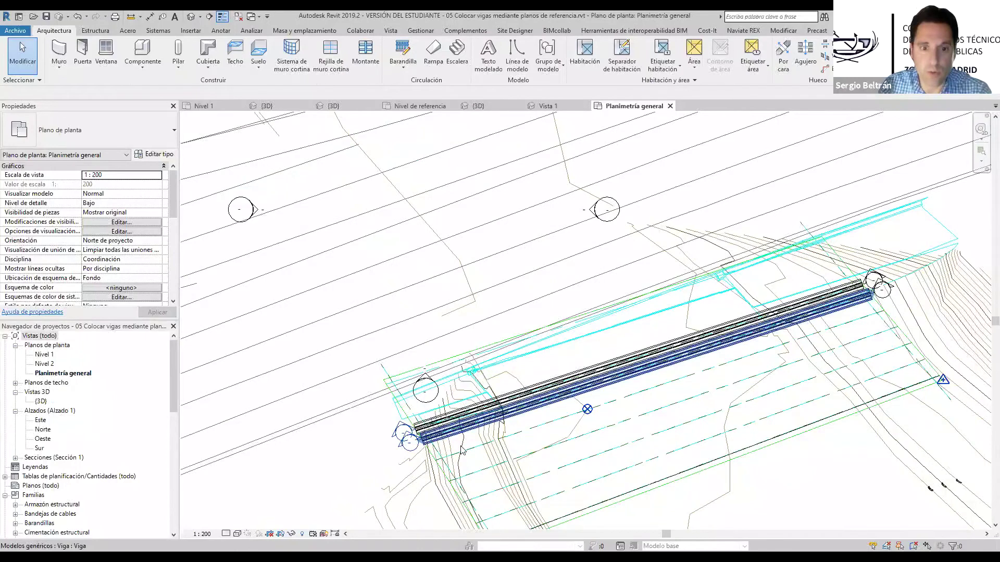
pyautogui.moveTo(724, 379); pyautogui.dragTo(511, 423, button='middle')
pyautogui.scroll(-1, 578, 377)
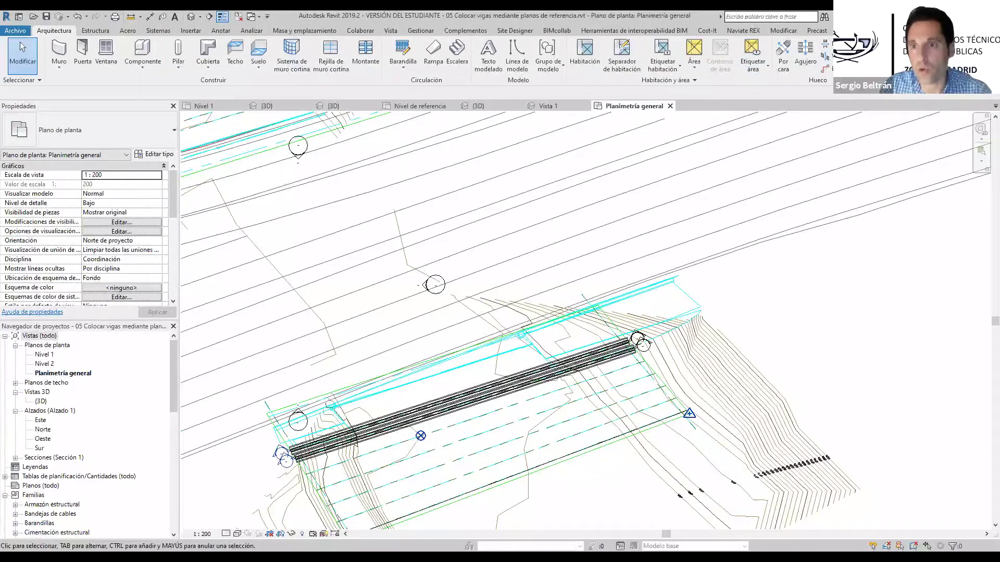
# Draw a reference plane along the next beam line beside the placed beams, spanning from one slab end to the other
pyautogui.press('r')
pyautogui.press('p')
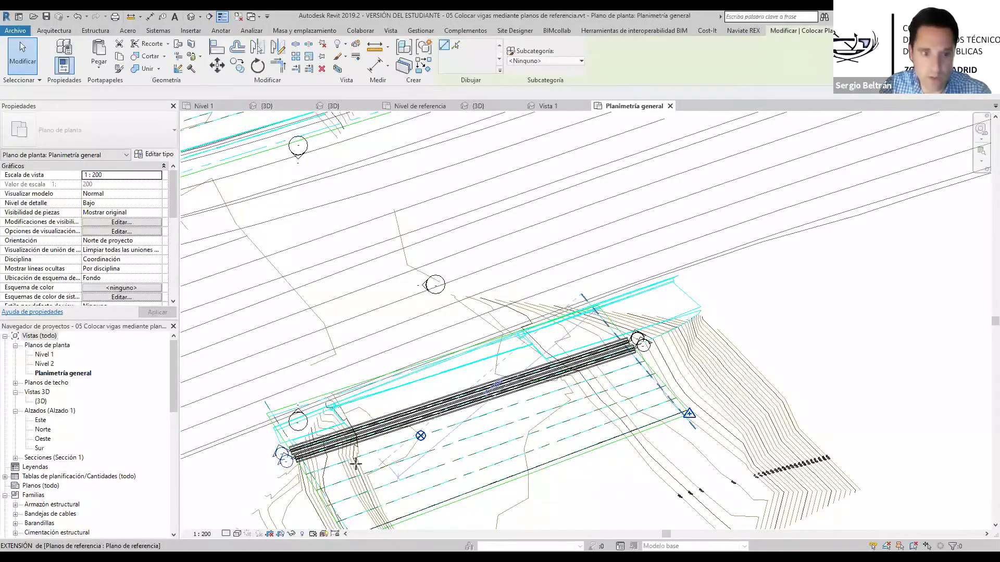
pyautogui.click(306, 475)
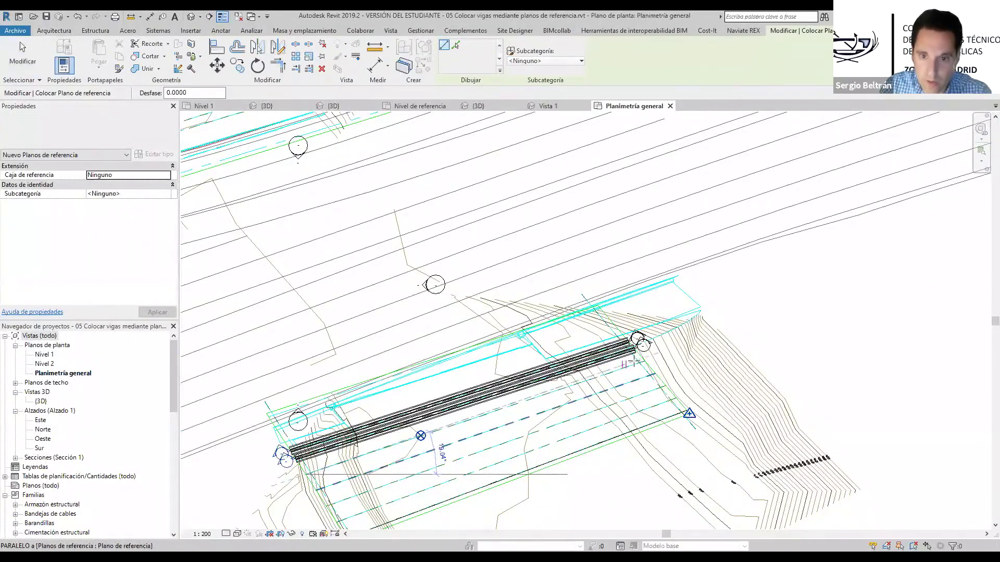
pyautogui.scroll(5, 646, 359)
pyautogui.click(655, 361)
pyautogui.scroll(-2, 654, 361)
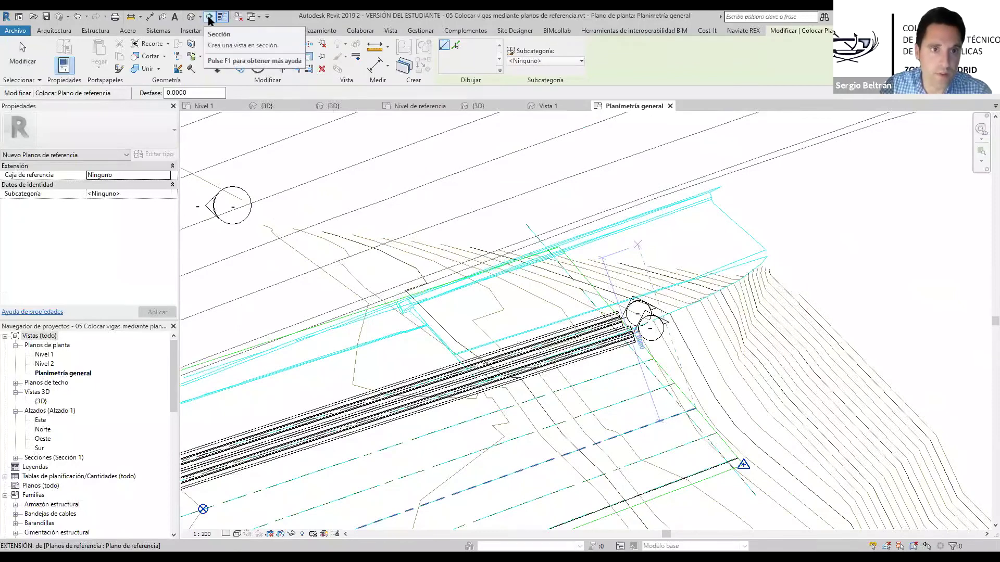
# Create a section view along the newly drawn reference plane beside the placed beams, from its lower end to its upper end
pyautogui.click(210, 19)
pyautogui.scroll(-2, 341, 388)
pyautogui.moveTo(188, 489); pyautogui.dragTo(413, 381, button='middle')
pyautogui.scroll(2, 331, 419)
pyautogui.click(329, 420)
pyautogui.scroll(-1, 630, 308)
pyautogui.moveTo(592, 324); pyautogui.dragTo(471, 361, button='middle')
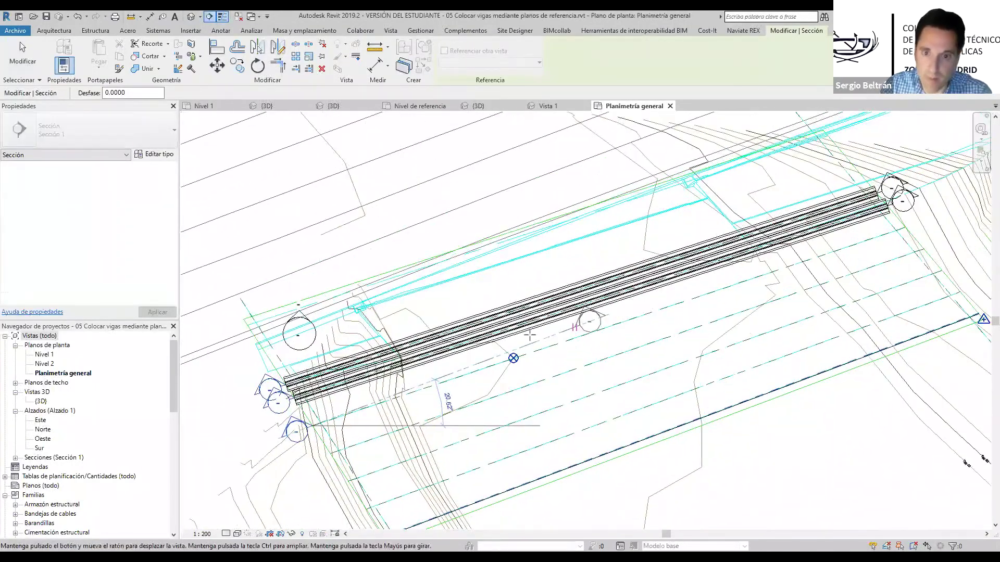
pyautogui.moveTo(818, 246); pyautogui.dragTo(711, 273, button='middle')
pyautogui.scroll(-1, 718, 273)
pyautogui.scroll(1, 724, 274)
pyautogui.scroll(3, 725, 275)
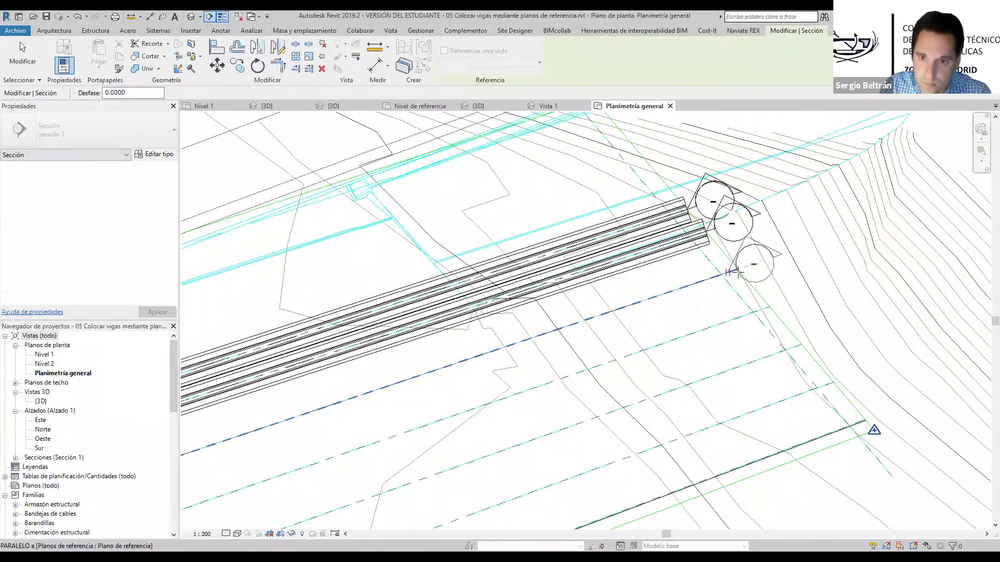
pyautogui.click(738, 268)
pyautogui.scroll(-2, 474, 292)
pyautogui.press('Escape')
pyautogui.press('Escape')
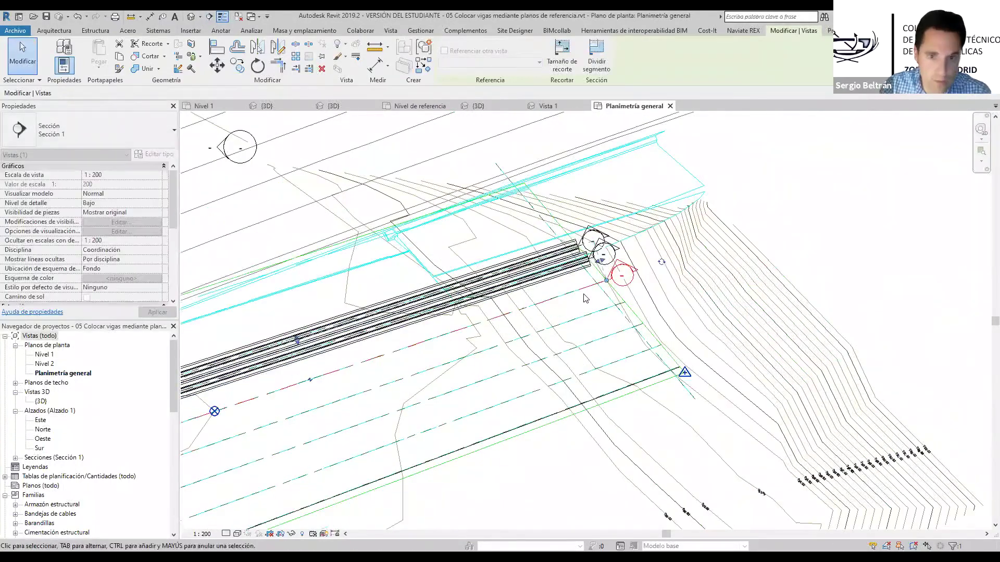
# Check the new section's view name in its properties and open the Sección 3 view
pyautogui.click(592, 288)
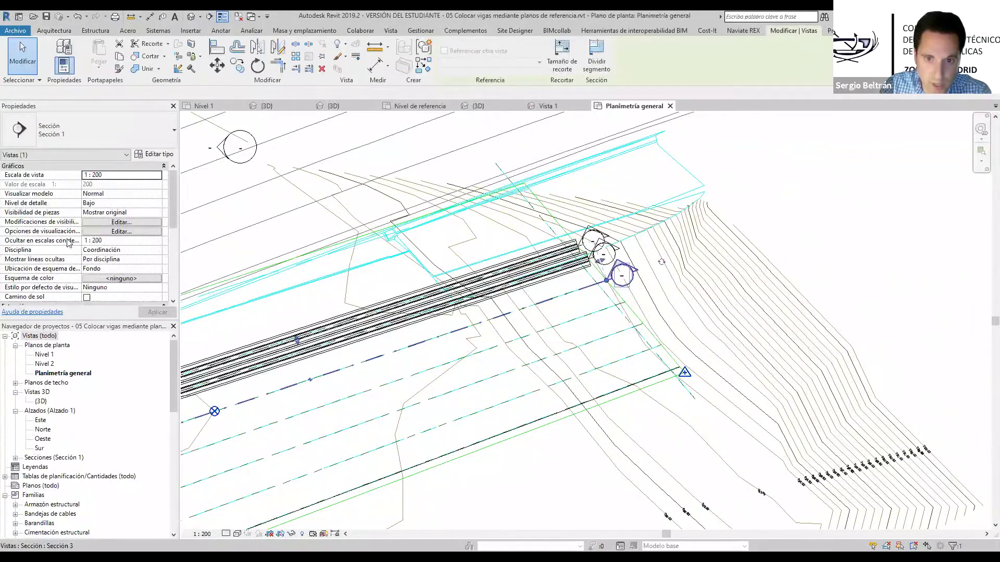
pyautogui.scroll(-5, 93, 245)
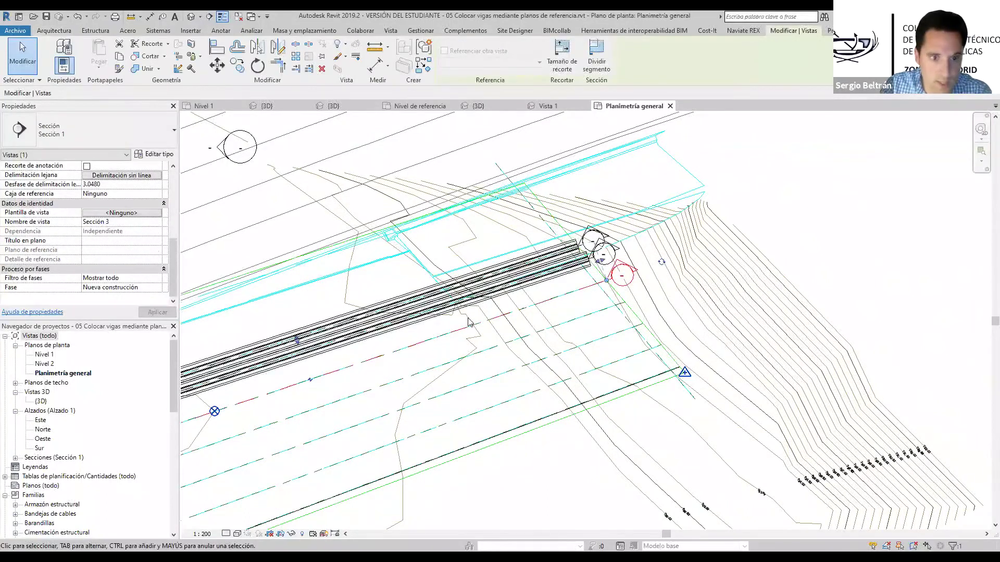
pyautogui.scroll(-3, 468, 322)
pyautogui.press('Escape')
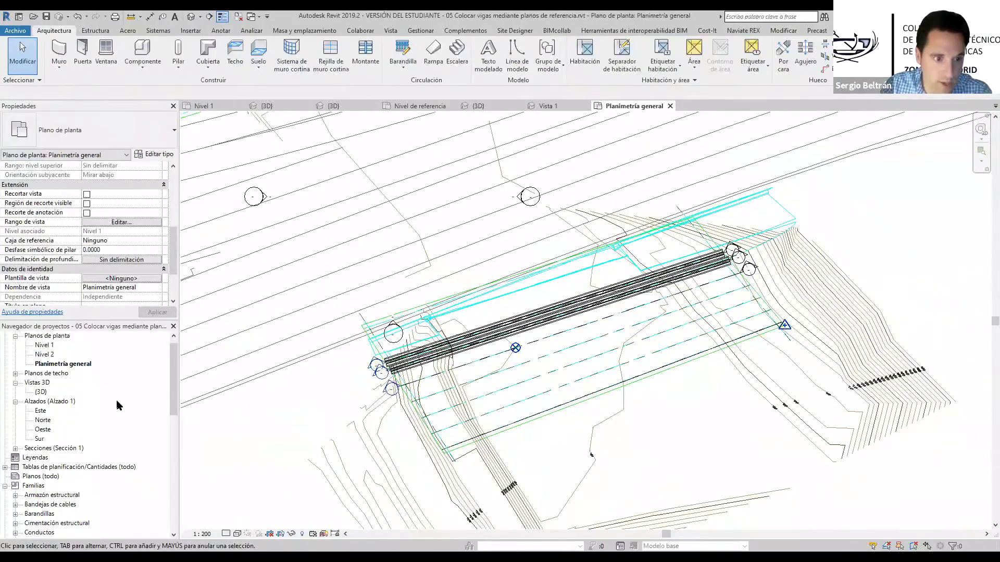
pyautogui.click(15, 448)
pyautogui.doubleClick(50, 477)
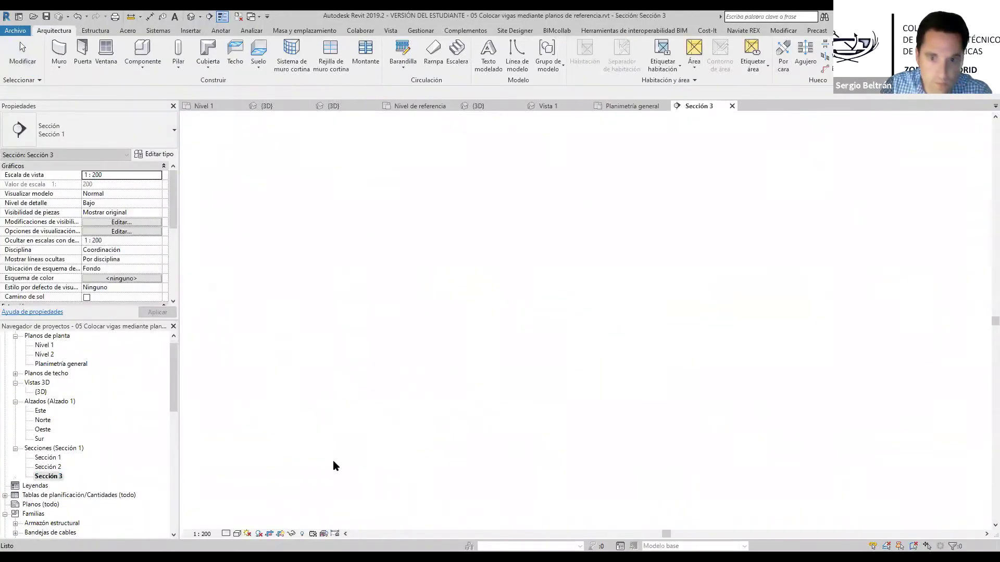
pyautogui.scroll(5, 541, 152)
pyautogui.moveTo(399, 141); pyautogui.dragTo(367, 155, button='middle')
pyautogui.scroll(-3, 390, 208)
pyautogui.scroll(-2, 382, 210)
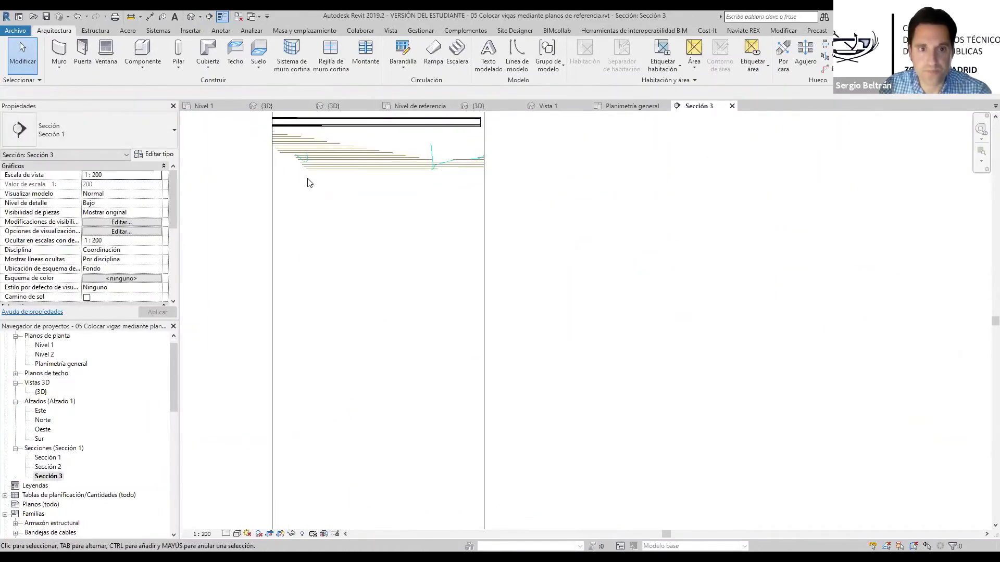
pyautogui.scroll(-10, 95, 419)
pyautogui.scroll(-1, 46, 398)
pyautogui.click(52, 384)
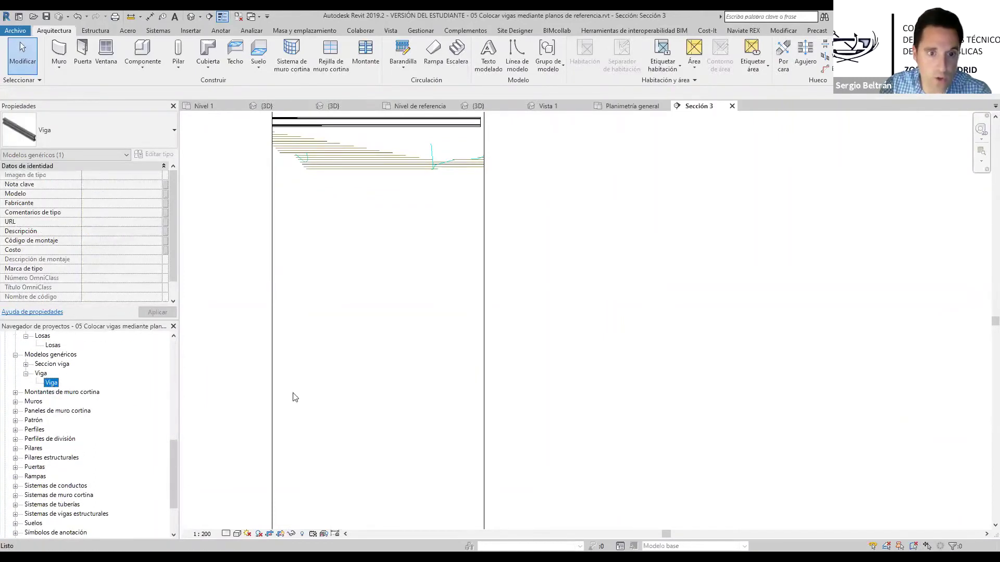
pyautogui.moveTo(293, 393); pyautogui.dragTo(409, 326)
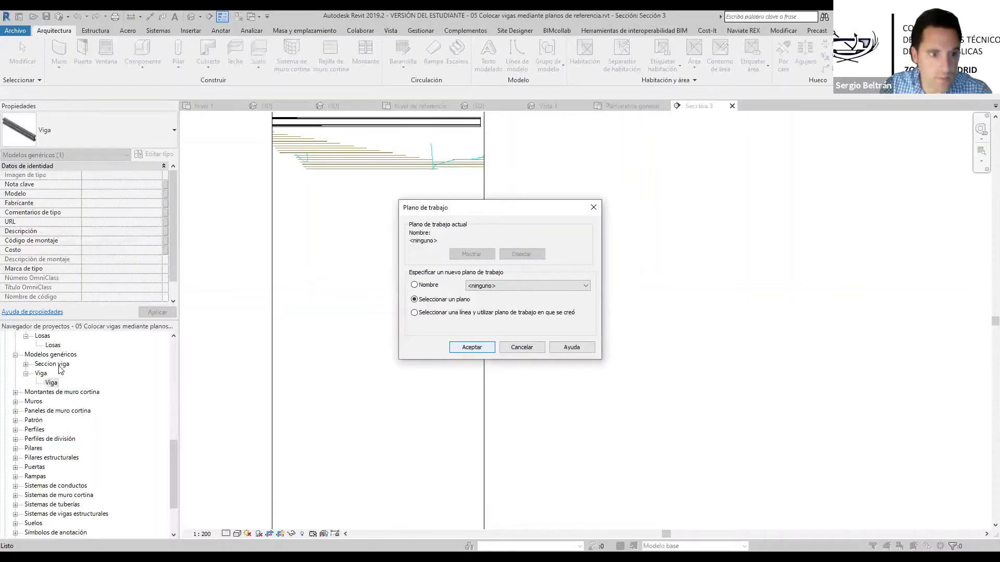
pyautogui.press('Escape')
# Set the work plane by picking the new reference plane in Planimetría general, and open Sección 3 as the view to work in
pyautogui.scroll(10, 61, 369)
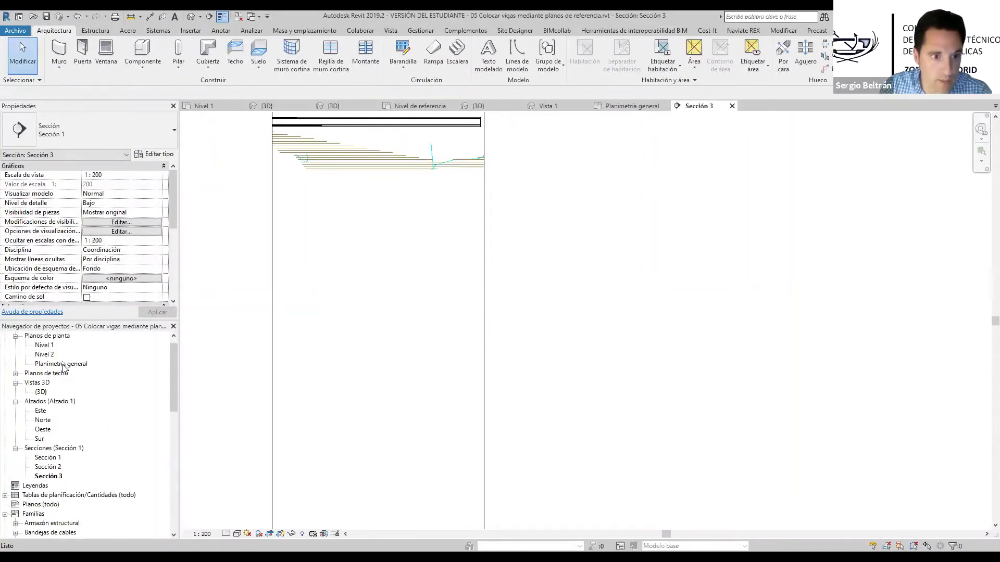
pyautogui.click(61, 364)
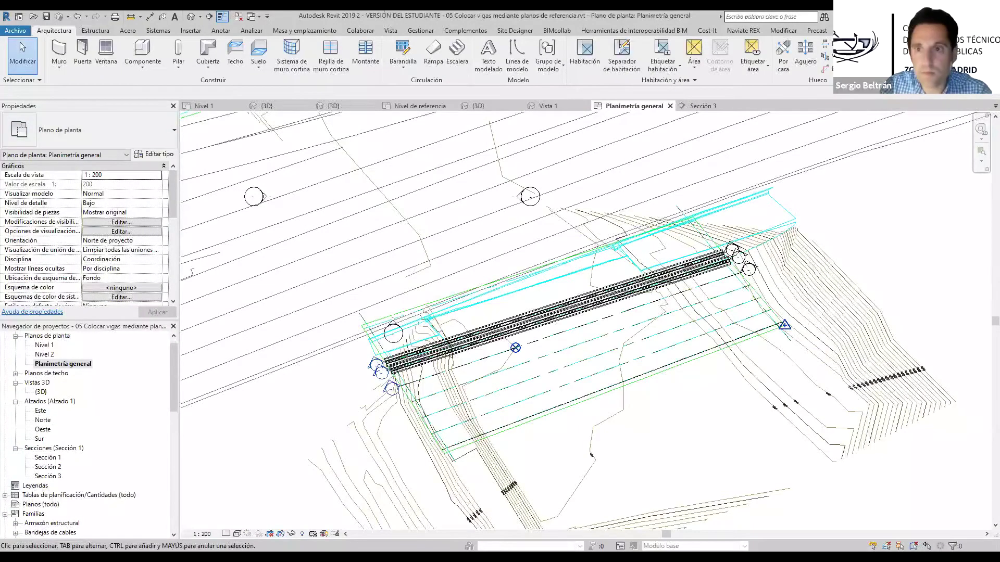
pyautogui.click(912, 52)
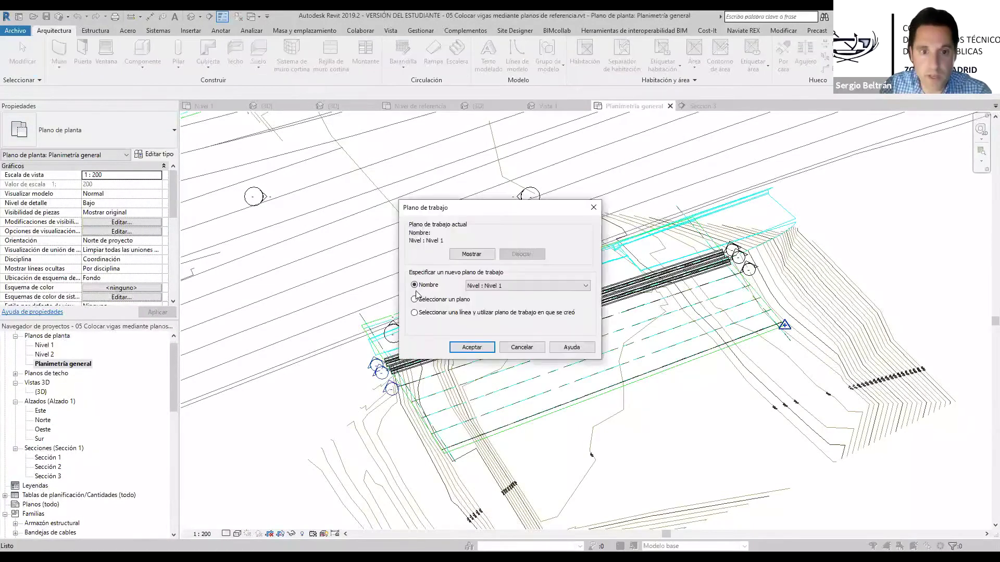
pyautogui.click(472, 348)
pyautogui.click(509, 346)
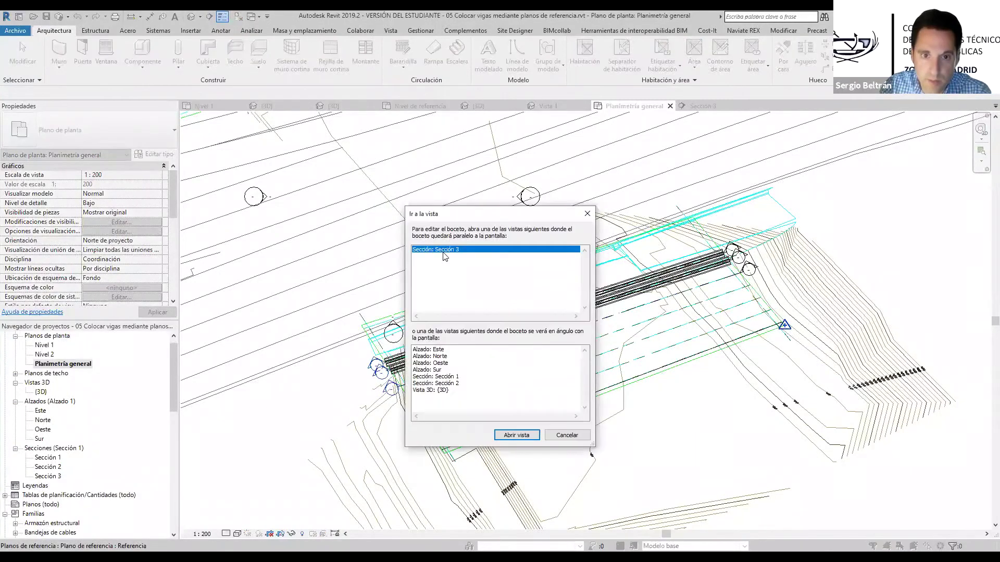
pyautogui.click(512, 435)
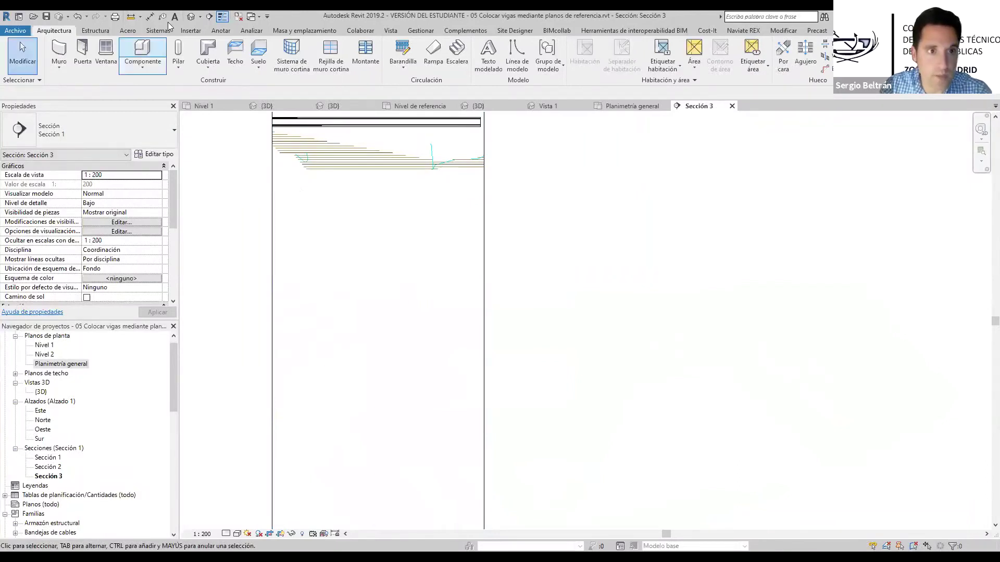
# Place a Viga adaptive beam in Sección 3 below the existing beams, with one point near each side limit of the section
pyautogui.scroll(-6, 53, 479)
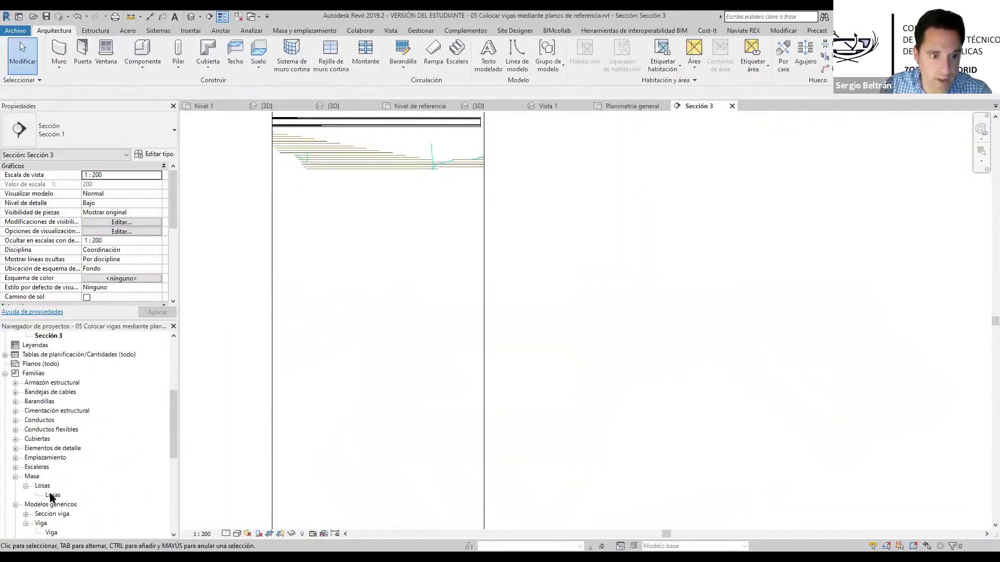
pyautogui.click(51, 505)
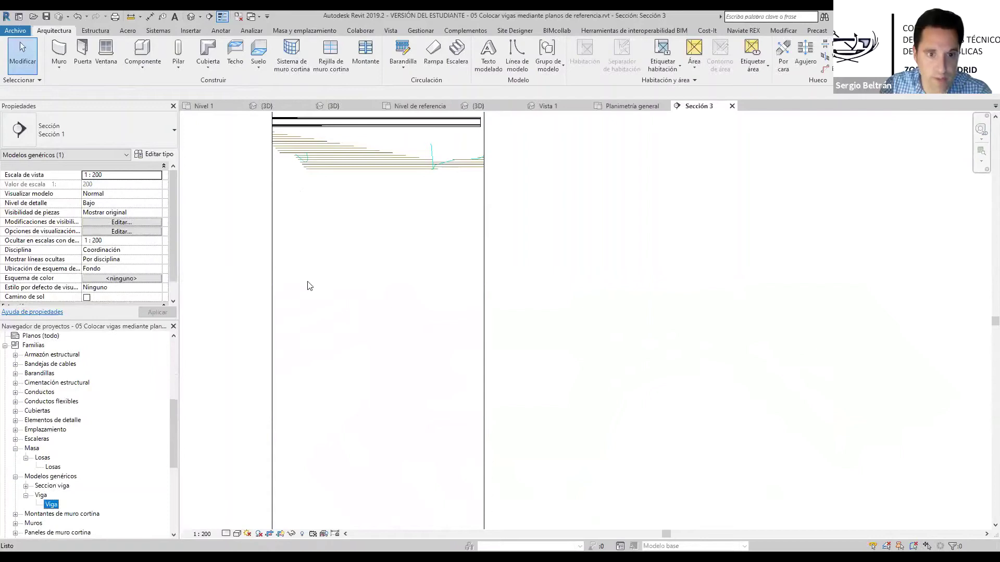
pyautogui.moveTo(51, 505); pyautogui.dragTo(308, 281)
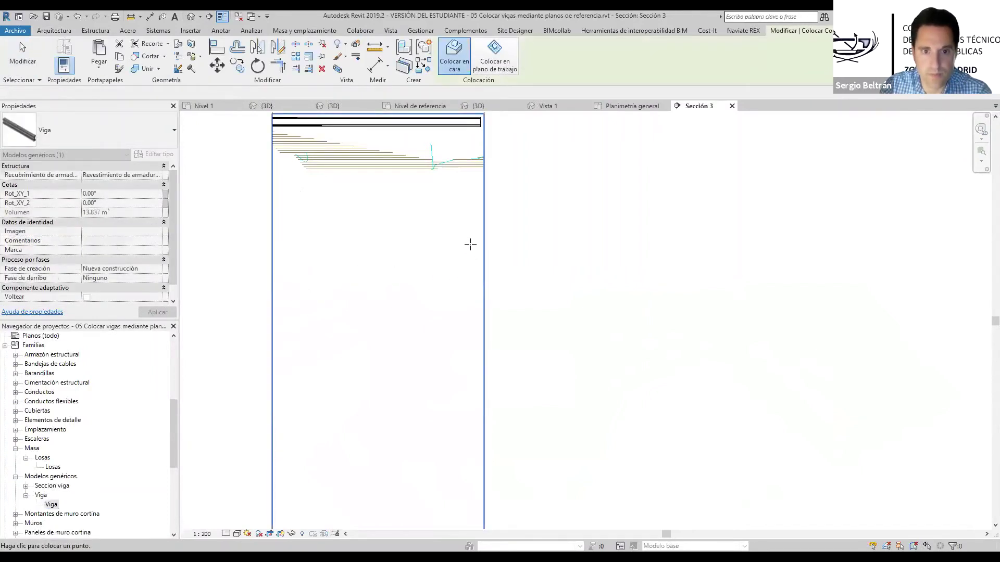
pyautogui.click(467, 261)
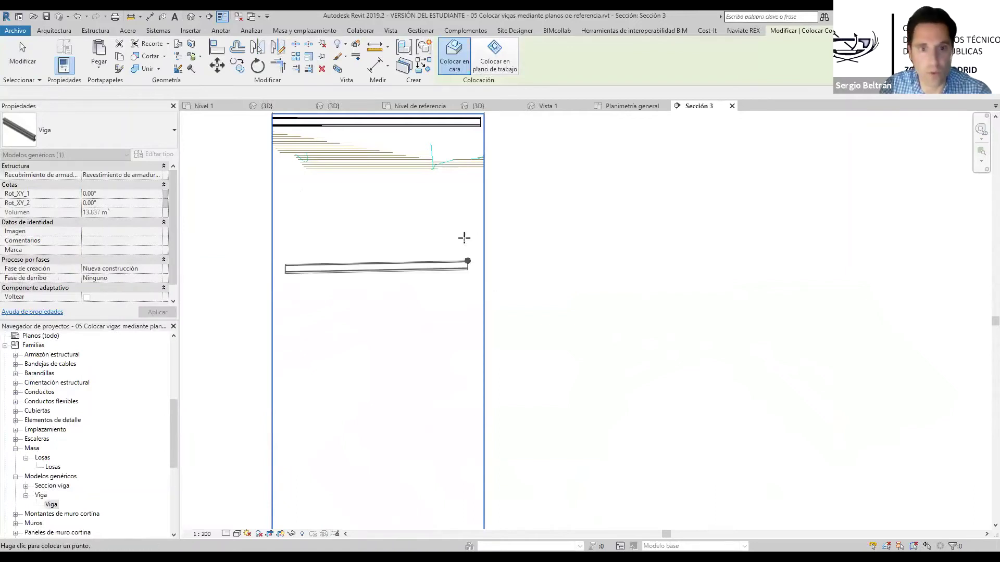
pyautogui.press('Escape')
pyautogui.press('Escape')
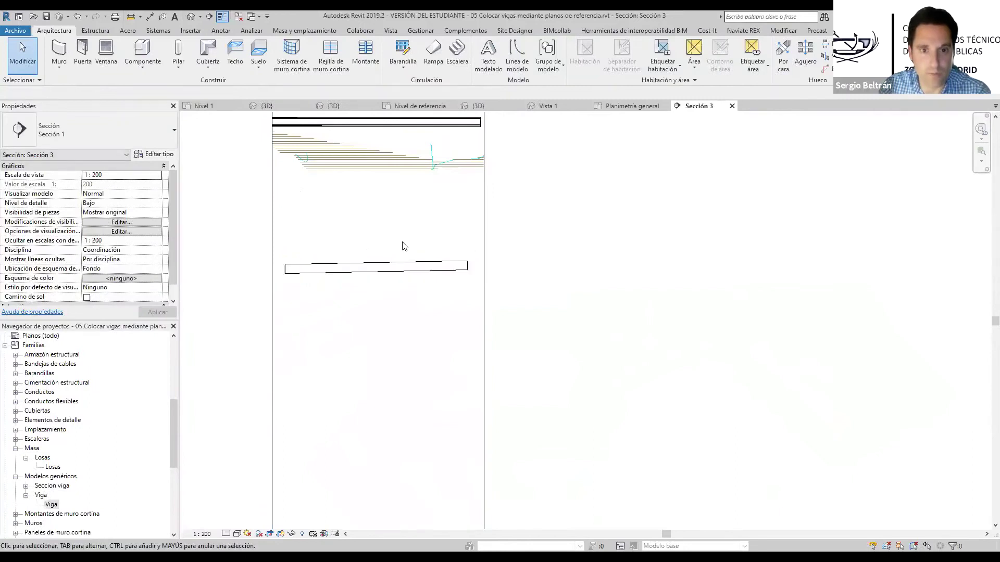
# Select the new beam's adaptive start point and examine the section down to the Nivel 1 and Nivel 2 levels
pyautogui.scroll(-1, 378, 282)
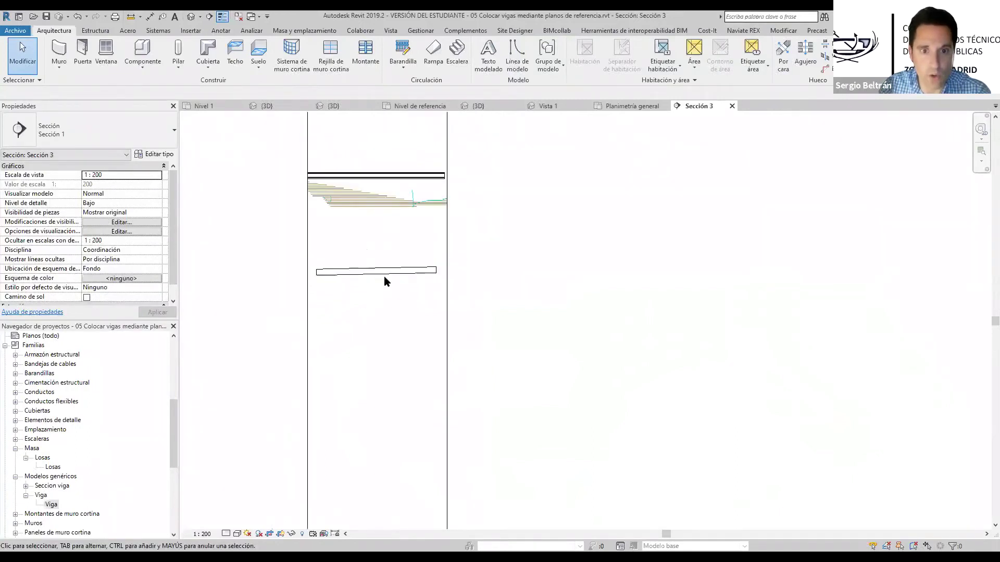
pyautogui.click(316, 270)
pyautogui.scroll(4, 317, 271)
pyautogui.scroll(-3, 319, 299)
pyautogui.scroll(6, 317, 288)
pyautogui.scroll(-3, 607, 328)
pyautogui.moveTo(607, 327); pyautogui.dragTo(597, 153, button='middle')
pyautogui.scroll(-2, 563, 251)
pyautogui.scroll(-1, 530, 354)
pyautogui.moveTo(530, 354); pyautogui.dragTo(474, 140, button='middle')
pyautogui.scroll(-1, 493, 362)
pyautogui.moveTo(493, 362); pyautogui.dragTo(478, 157, button='middle')
pyautogui.scroll(-5, 497, 396)
pyautogui.scroll(-3, 498, 421)
pyautogui.scroll(-1, 502, 418)
pyautogui.moveTo(501, 418); pyautogui.dragTo(468, 263, button='middle')
pyautogui.scroll(2, 447, 380)
pyautogui.scroll(6, 463, 399)
pyautogui.scroll(3, 528, 412)
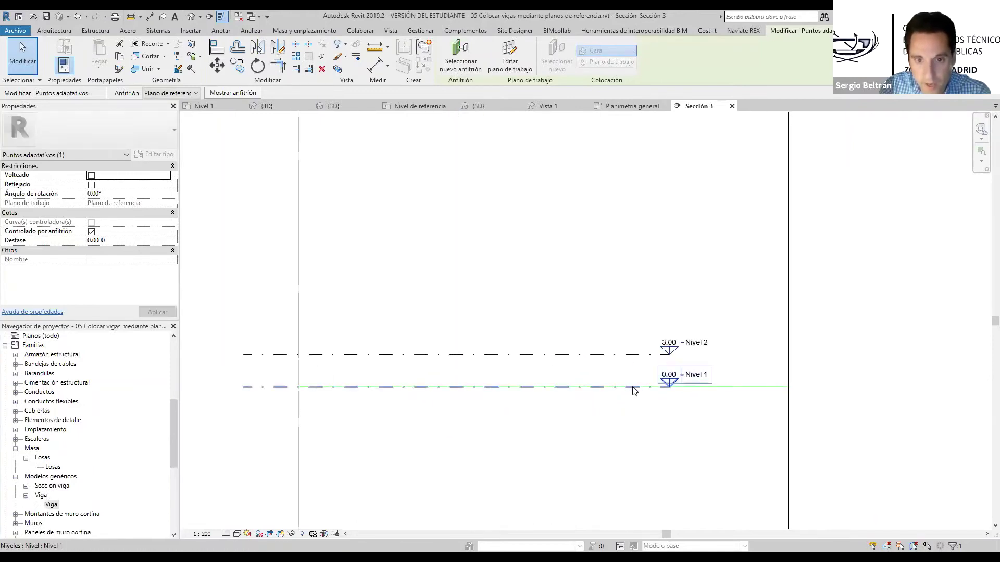
# Examine the existing beams and terrain lines in Sección 3 relative to the new beam's adaptive start point
pyautogui.scroll(-6, 461, 271)
pyautogui.scroll(-2, 466, 234)
pyautogui.moveTo(462, 218); pyautogui.dragTo(411, 487, button='middle')
pyautogui.scroll(3, 400, 243)
pyautogui.scroll(4, 397, 224)
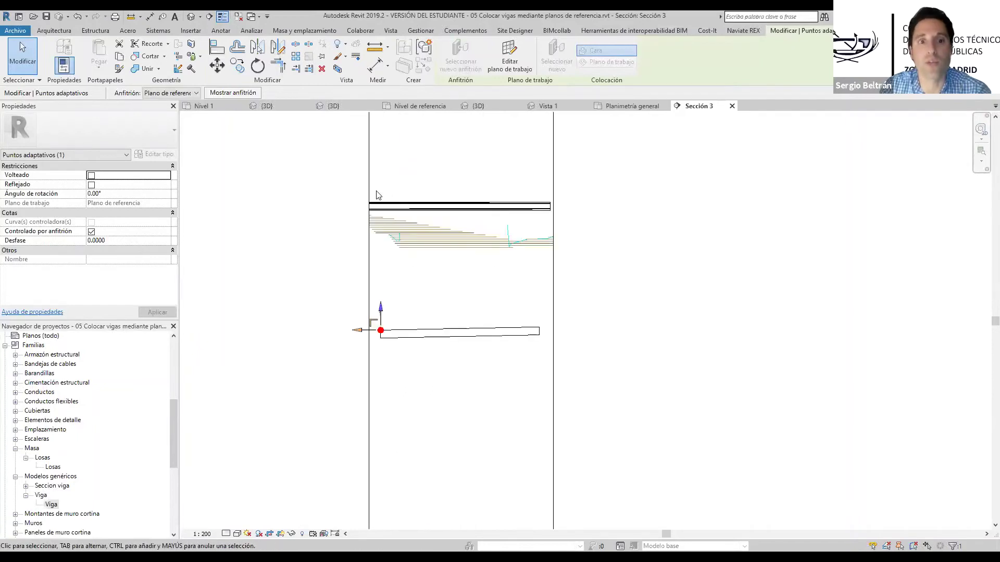
pyautogui.scroll(2, 367, 227)
pyautogui.scroll(-1, 344, 213)
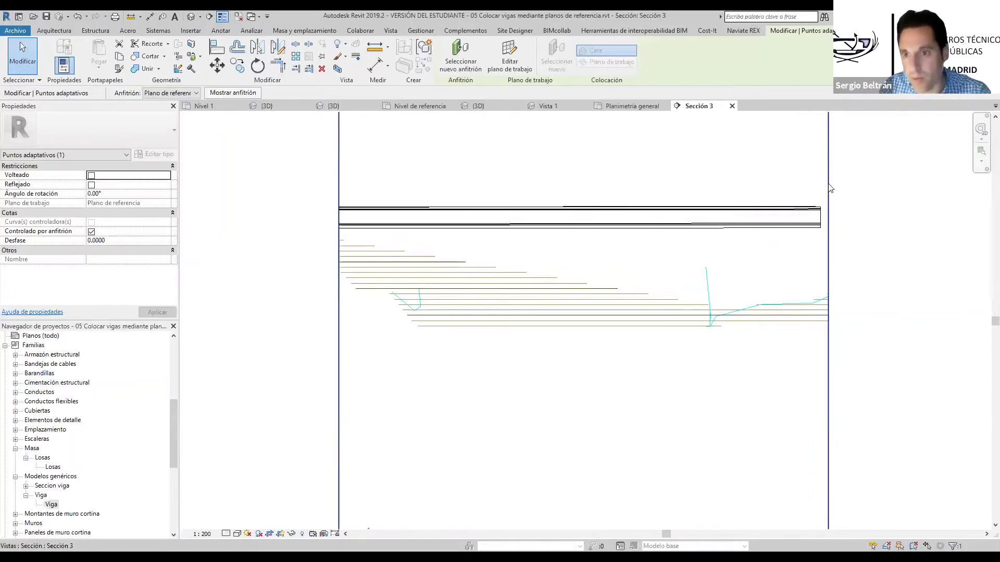
pyautogui.scroll(-4, 590, 170)
pyautogui.moveTo(545, 155); pyautogui.dragTo(494, 133, button='middle')
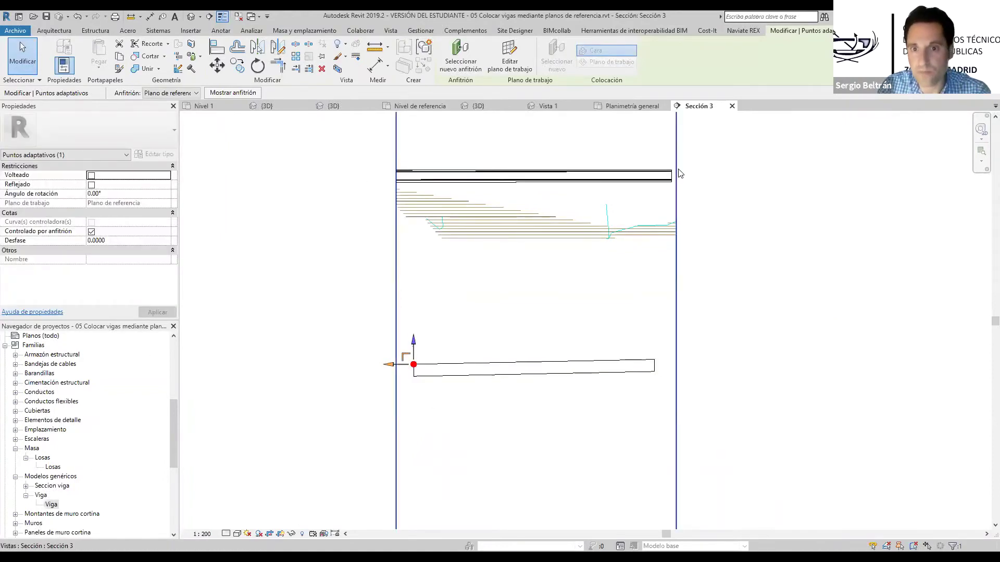
pyautogui.press('Escape')
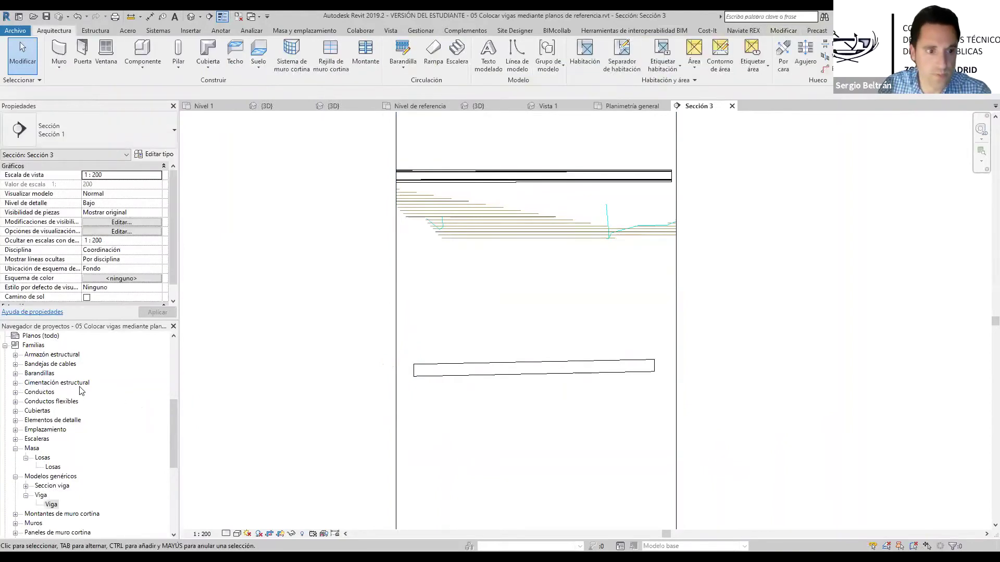
# Open the {3D} view, delete the lower trial beam and inspect the remaining beams over the abutment
pyautogui.scroll(6, 59, 380)
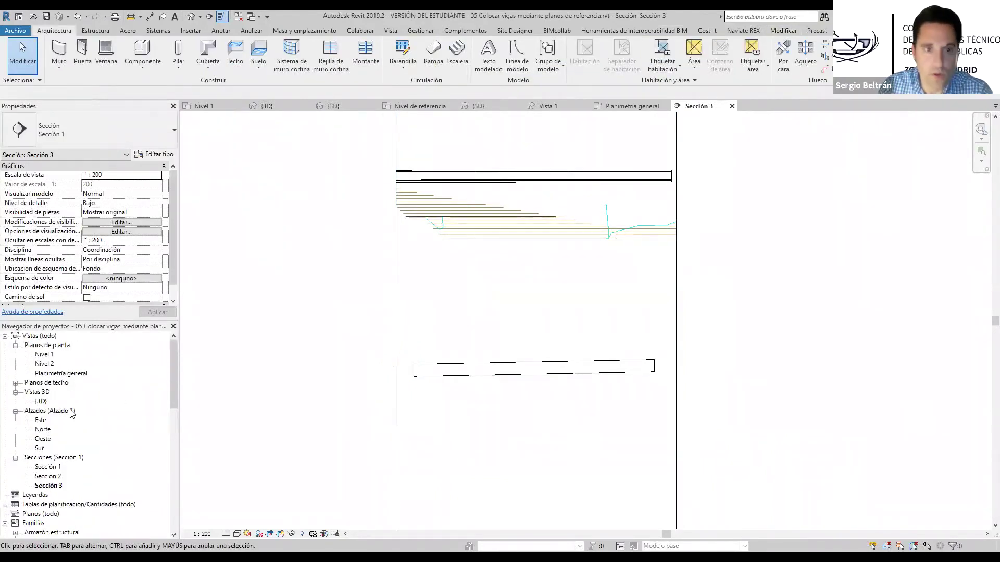
pyautogui.doubleClick(46, 402)
pyautogui.doubleClick(42, 402)
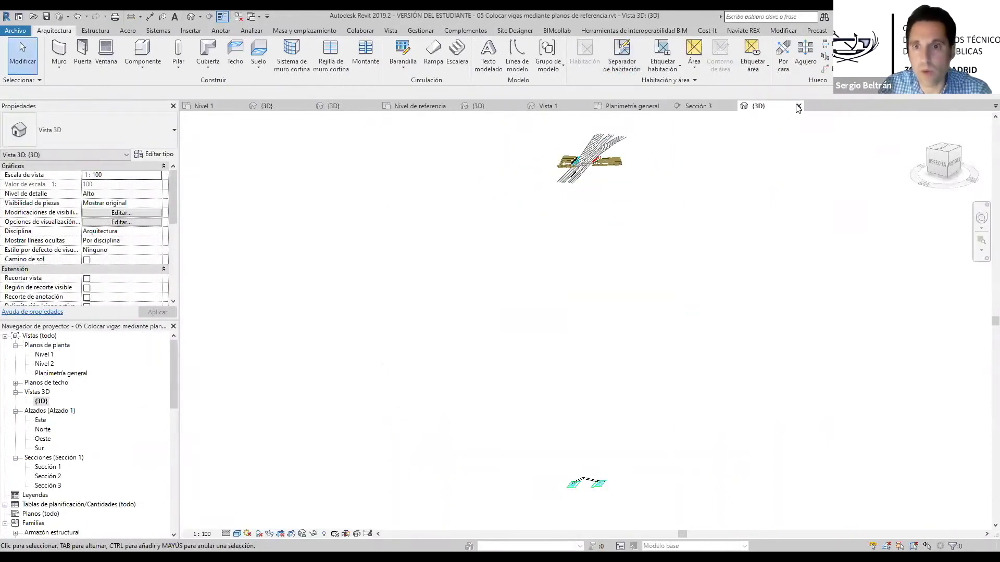
pyautogui.scroll(6, 576, 135)
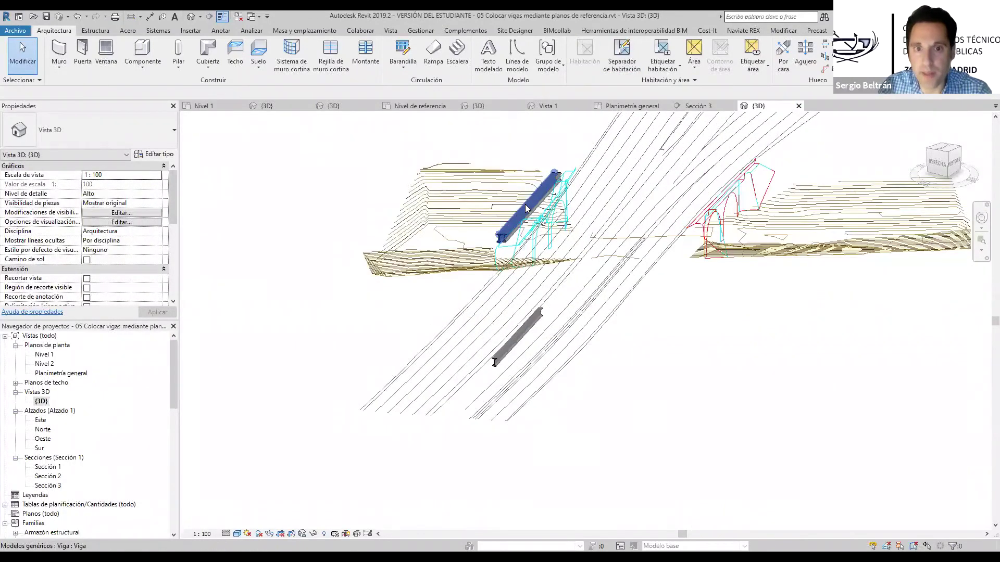
pyautogui.scroll(3, 541, 250)
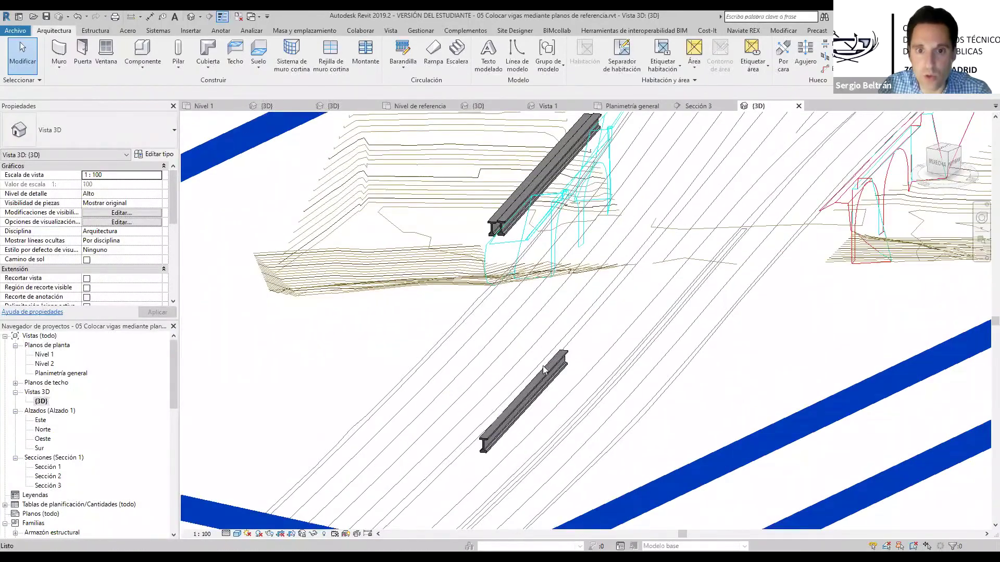
pyautogui.moveTo(546, 382); pyautogui.dragTo(566, 156)
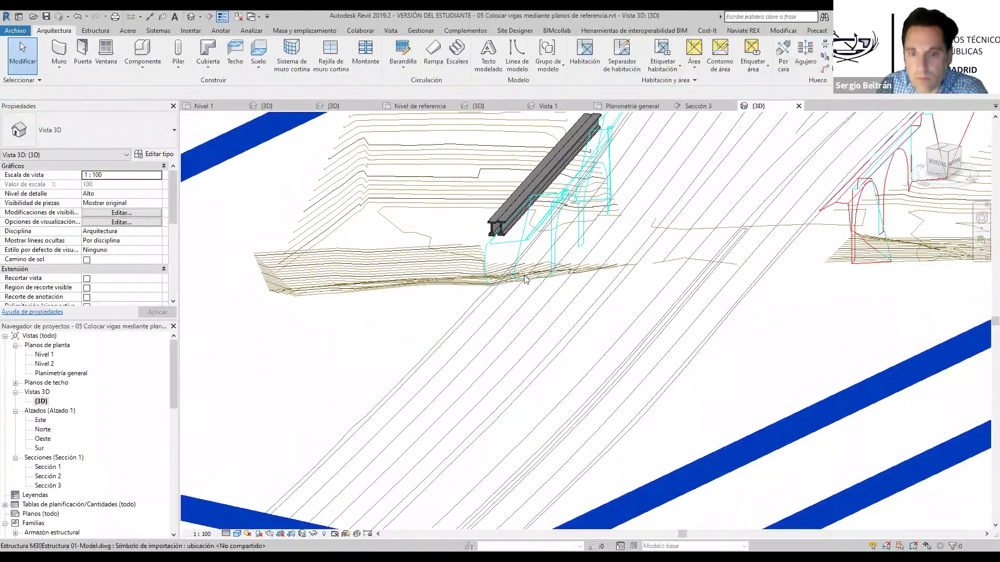
pyautogui.keyDown('shift'); pyautogui.moveTo(526, 223); pyautogui.dragTo(725, 143, button='middle'); pyautogui.keyUp('shift')
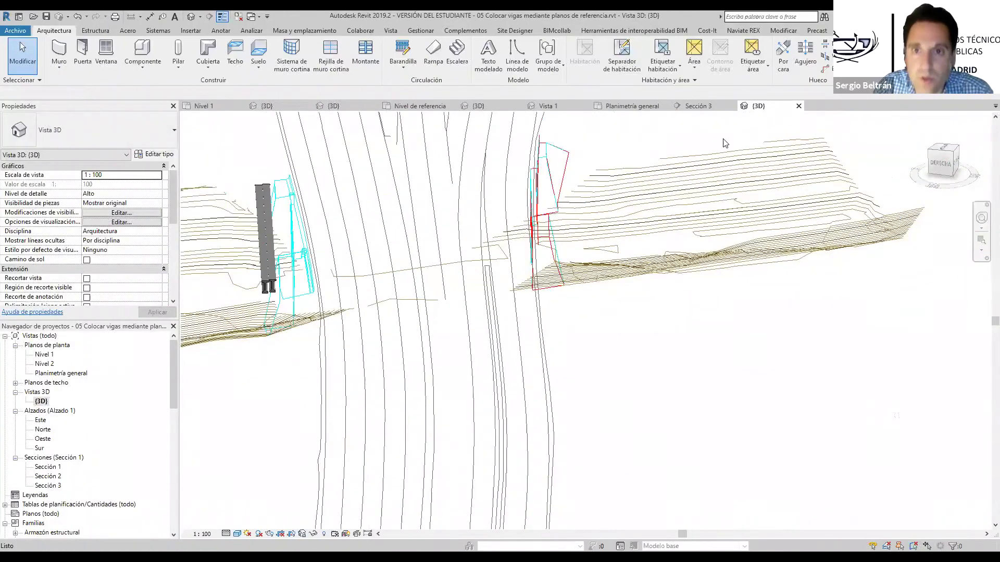
# Close the {3D}, Sección 3 and Planimetría general views to exit the beam placement project
pyautogui.click(798, 107)
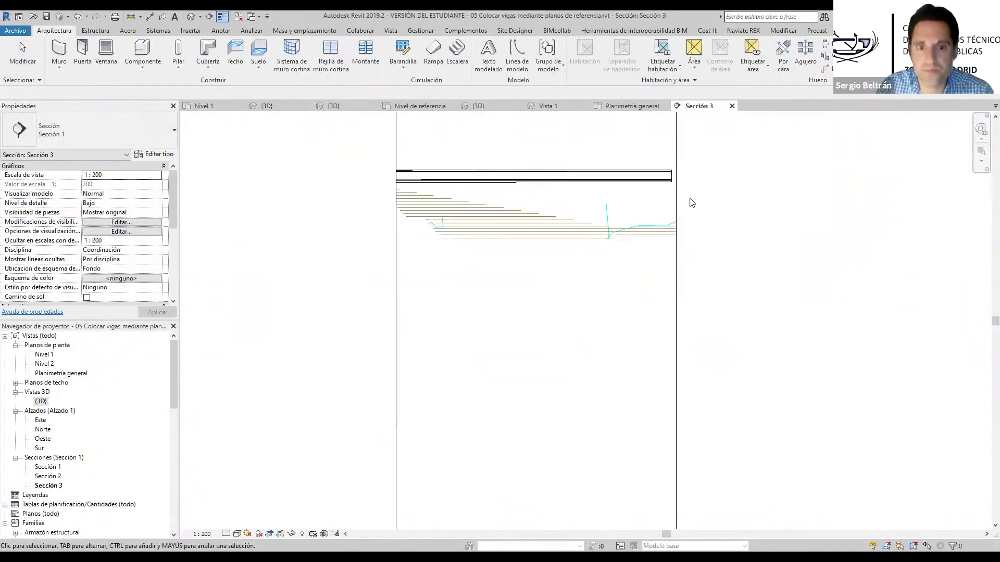
pyautogui.click(732, 105)
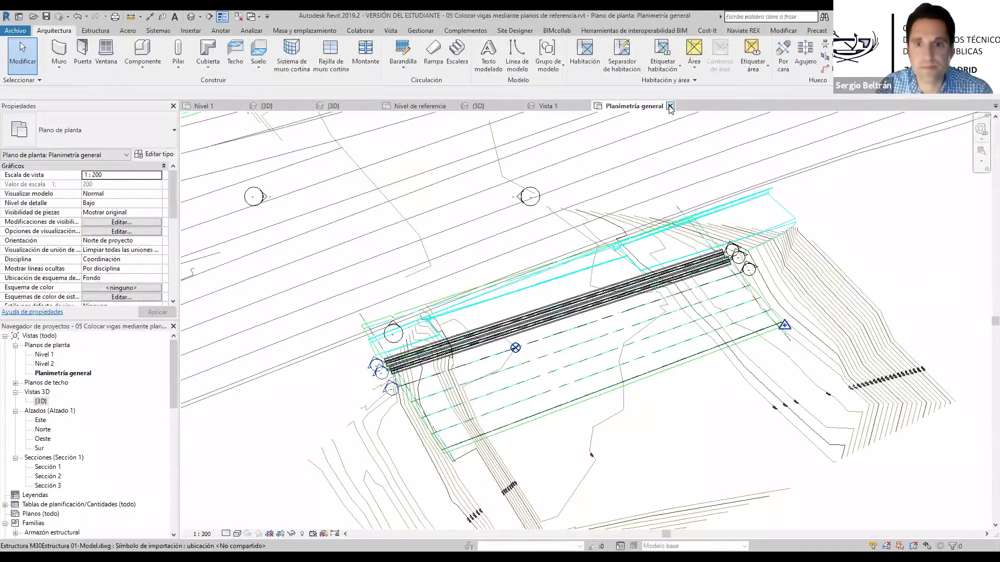
pyautogui.hotkey('ctrl', 'F4')
pyautogui.click(520, 301)
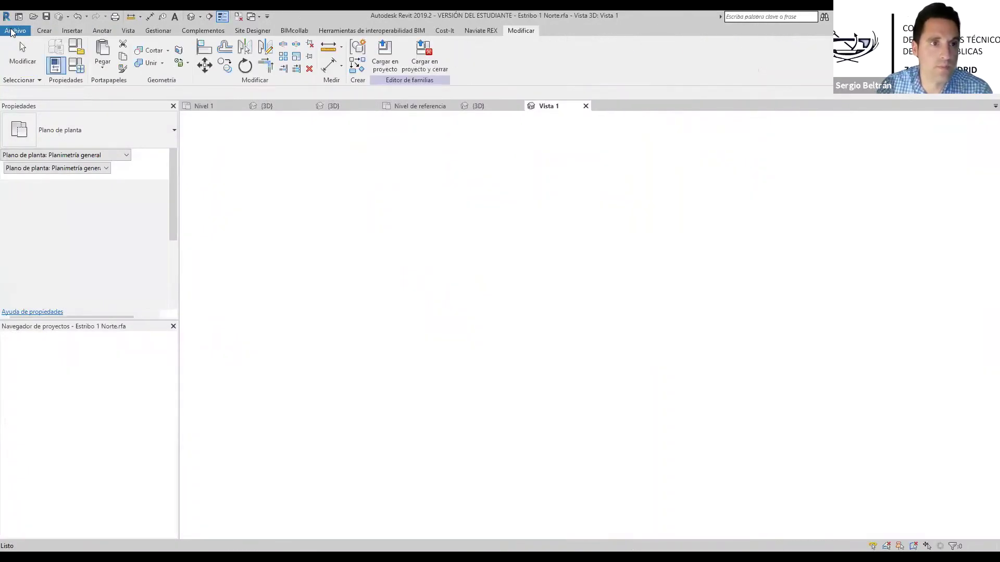
# Open the project file Nudo Norte Estructura 3.rvt from the BIM Nudo Norte folder
pyautogui.click(15, 31)
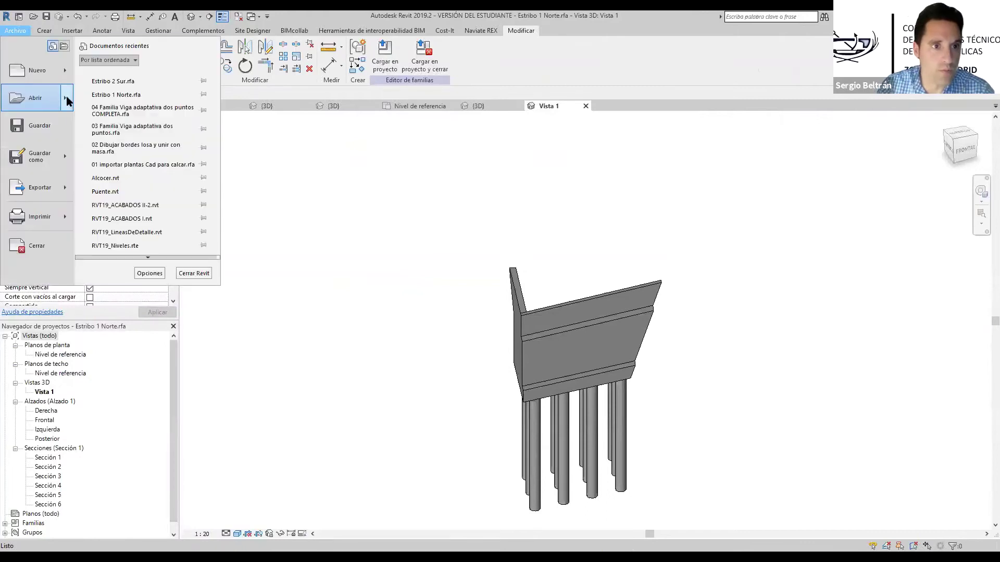
pyautogui.moveTo(68, 100)
pyautogui.click(147, 75)
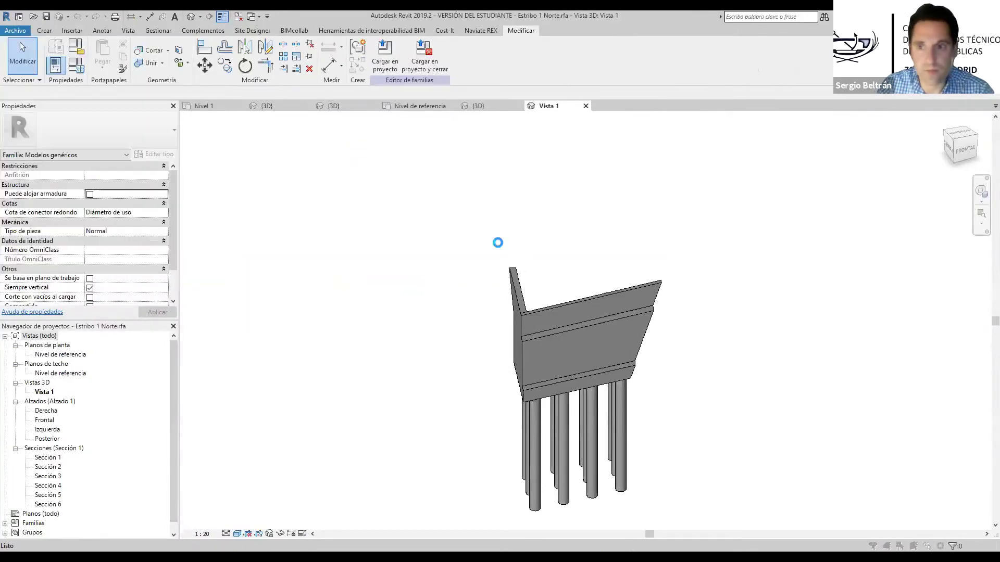
pyautogui.click(430, 259)
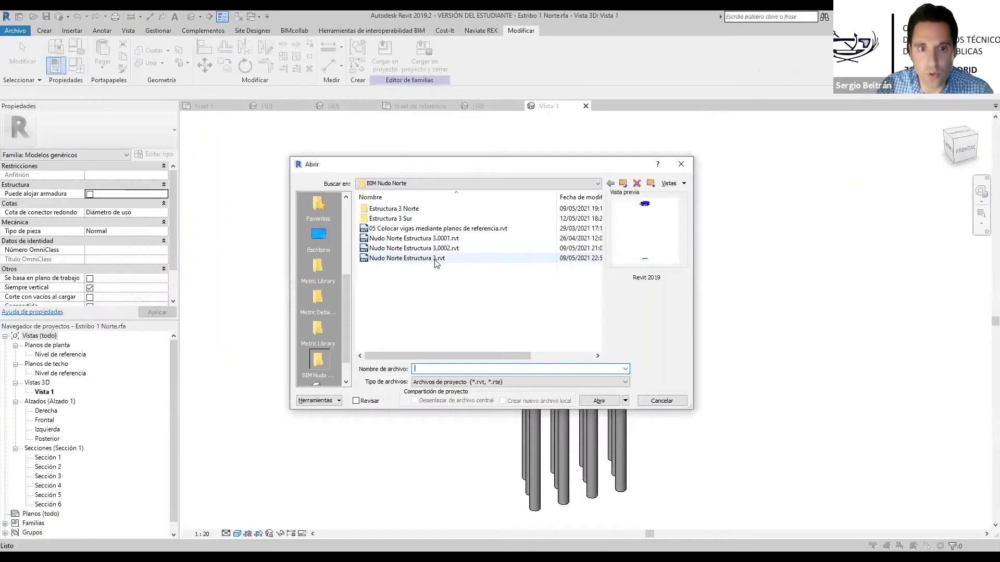
pyautogui.click(599, 401)
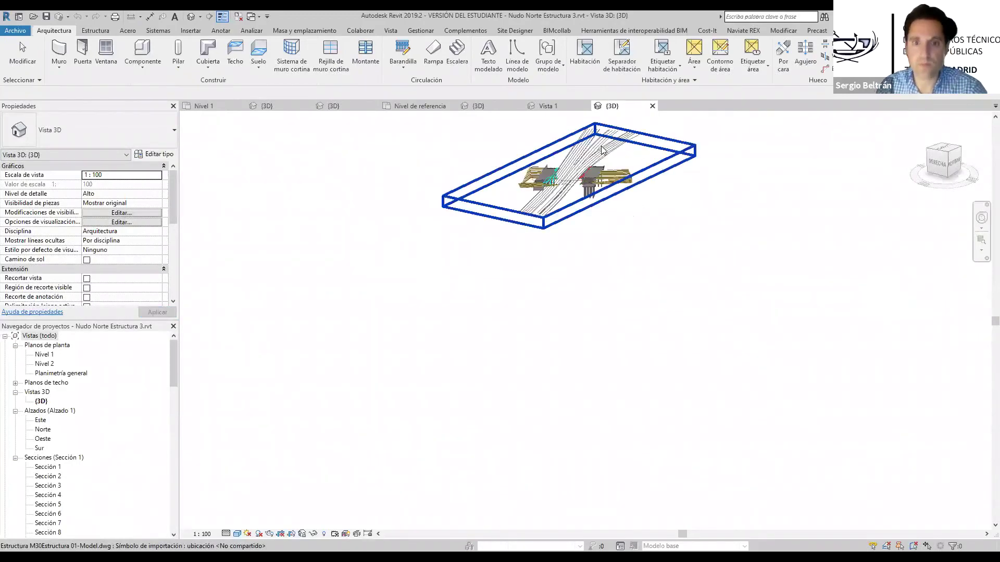
# Inspect the Losas mass slabs and the beams beneath them from above and from the side in the 3D view
pyautogui.scroll(6, 601, 150)
pyautogui.keyDown('shift'); pyautogui.moveTo(505, 227); pyautogui.dragTo(501, 300, button='middle'); pyautogui.keyUp('shift')
pyautogui.click(500, 300)
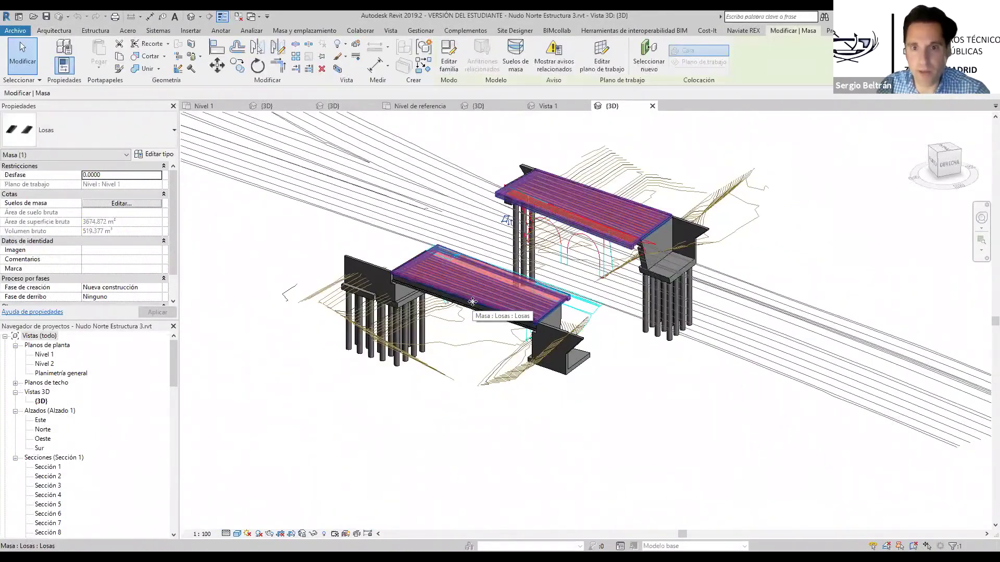
pyautogui.press('Escape')
pyautogui.scroll(2, 432, 292)
pyautogui.keyDown('shift'); pyautogui.moveTo(443, 296); pyautogui.dragTo(492, 404, button='middle'); pyautogui.keyUp('shift')
pyautogui.click(503, 413)
pyautogui.press('Escape')
pyautogui.keyDown('shift'); pyautogui.moveTo(503, 414); pyautogui.dragTo(448, 361, button='middle'); pyautogui.keyUp('shift')
pyautogui.moveTo(693, 415); pyautogui.dragTo(749, 232, button='middle')
pyautogui.scroll(1, 669, 393)
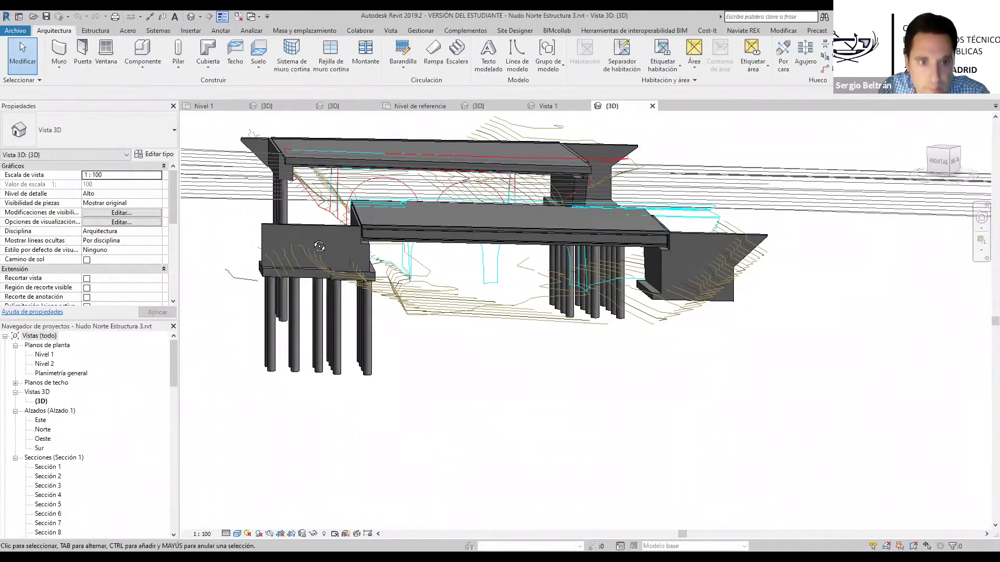
# Examine the abutments, their piles and the slab ends against the terrain lines on both bridge structures
pyautogui.scroll(5, 308, 247)
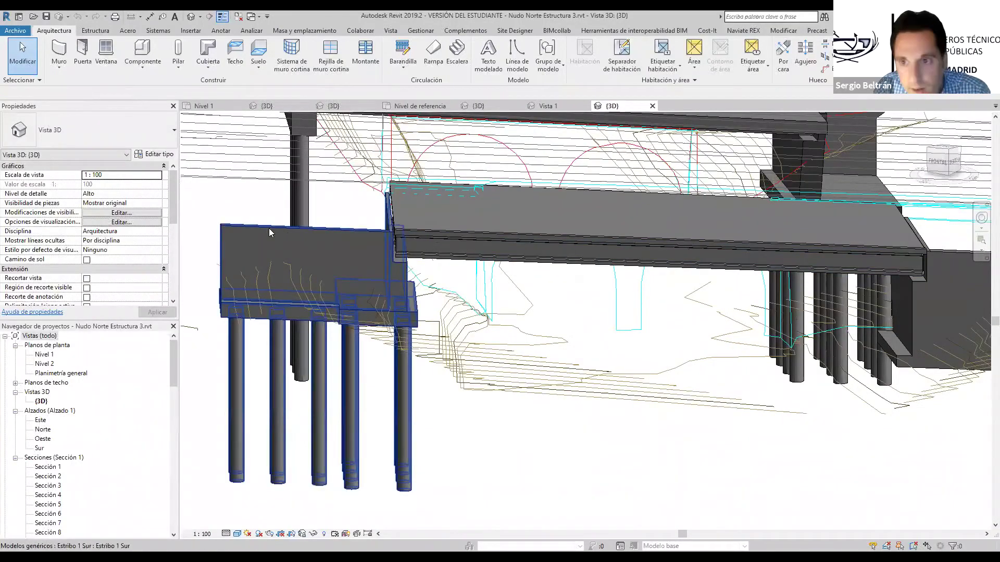
pyautogui.scroll(-2, 361, 248)
pyautogui.scroll(3, 658, 248)
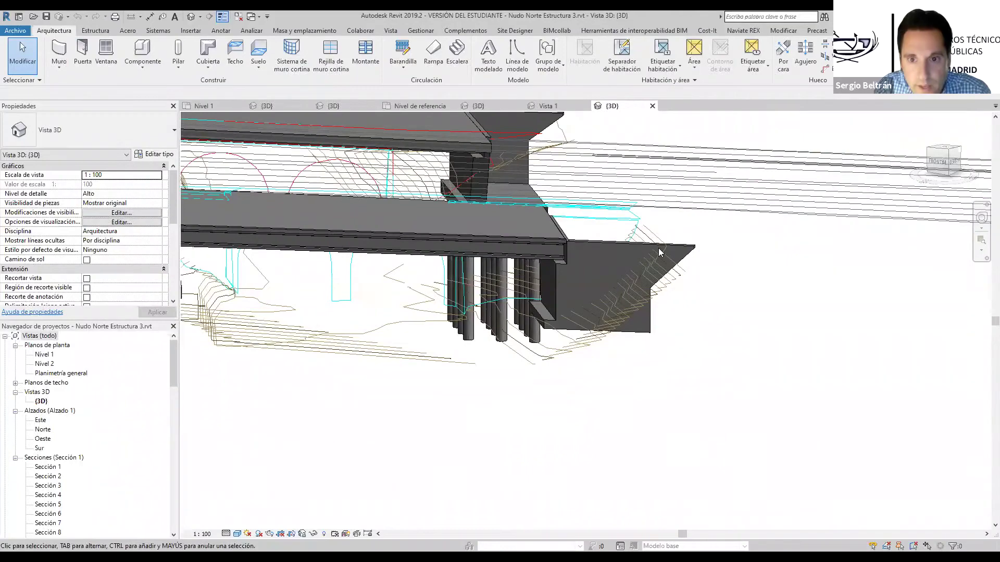
pyautogui.keyDown('shift'); pyautogui.moveTo(653, 237); pyautogui.dragTo(457, 249, button='middle'); pyautogui.keyUp('shift')
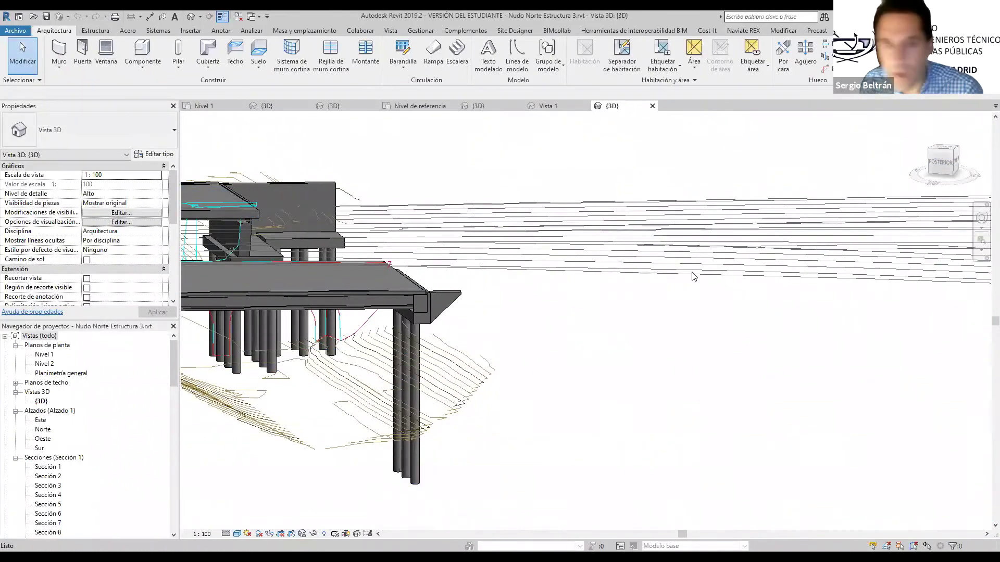
pyautogui.keyDown('shift'); pyautogui.moveTo(620, 244); pyautogui.dragTo(498, 293, button='middle'); pyautogui.keyUp('shift')
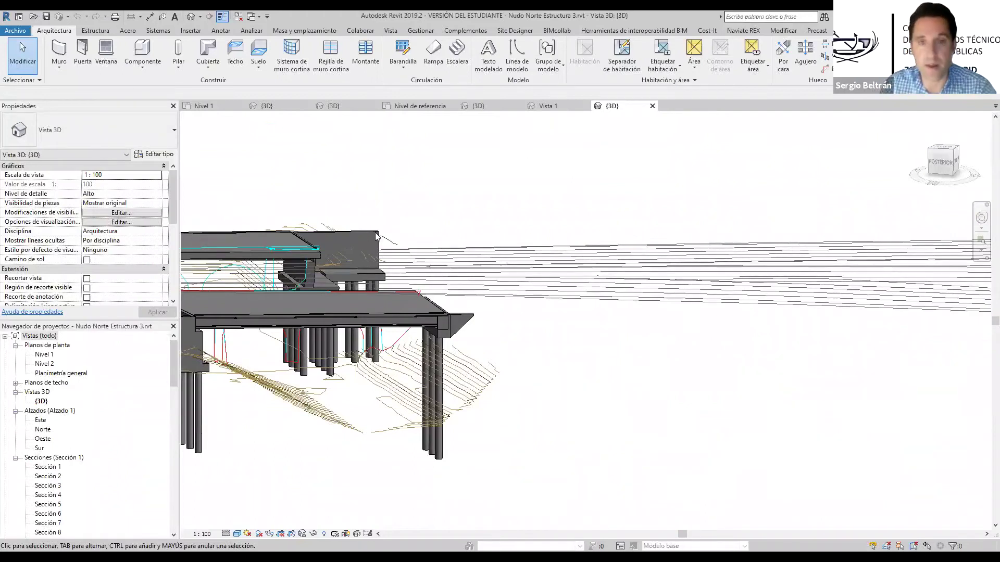
pyautogui.moveTo(372, 252); pyautogui.dragTo(361, 273, button='middle')
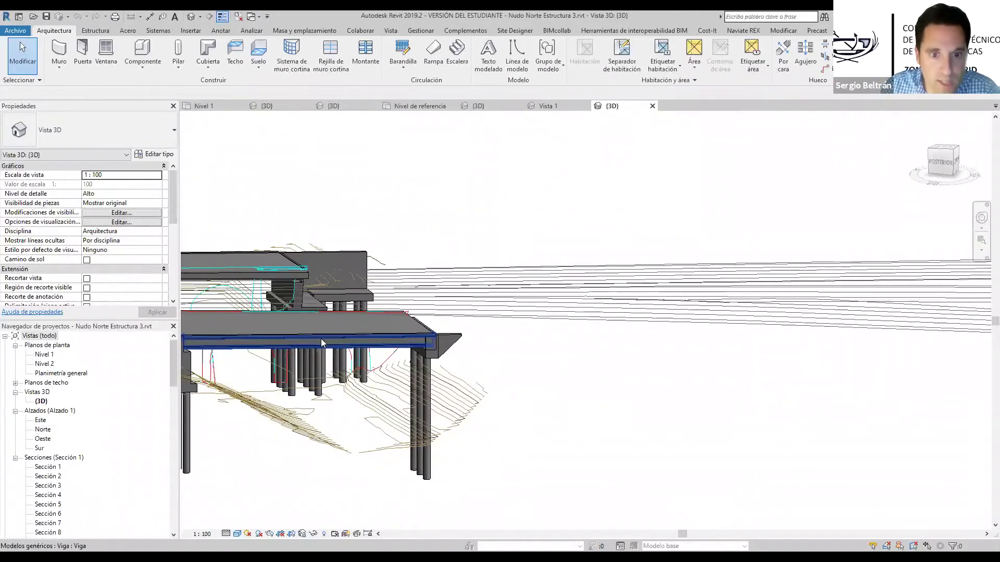
pyautogui.keyDown('shift'); pyautogui.moveTo(313, 399); pyautogui.dragTo(354, 338, button='middle'); pyautogui.keyUp('shift')
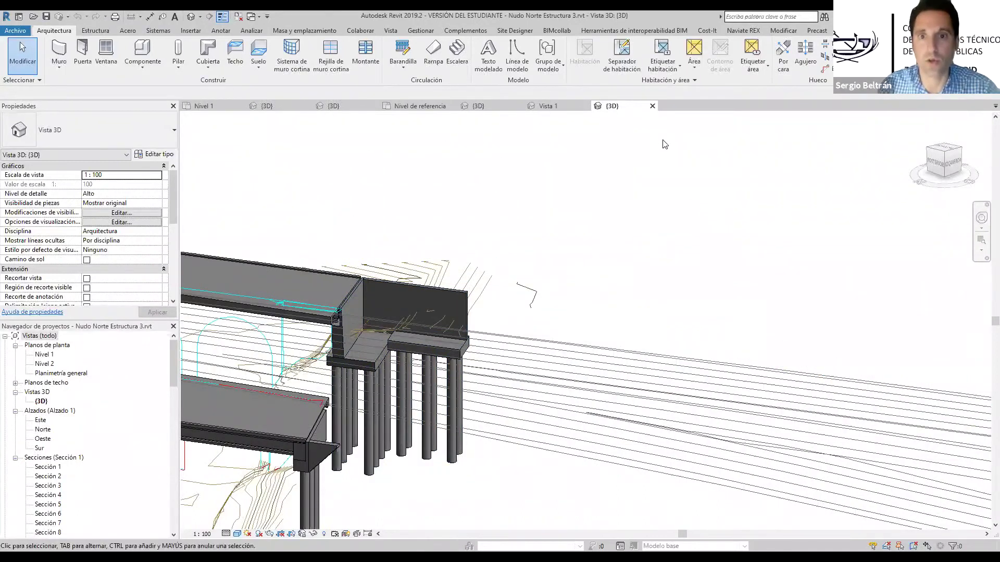
pyautogui.moveTo(556, 190); pyautogui.dragTo(629, 161, button='middle')
pyautogui.keyDown('shift'); pyautogui.moveTo(484, 217); pyautogui.dragTo(368, 331, button='middle'); pyautogui.keyUp('shift')
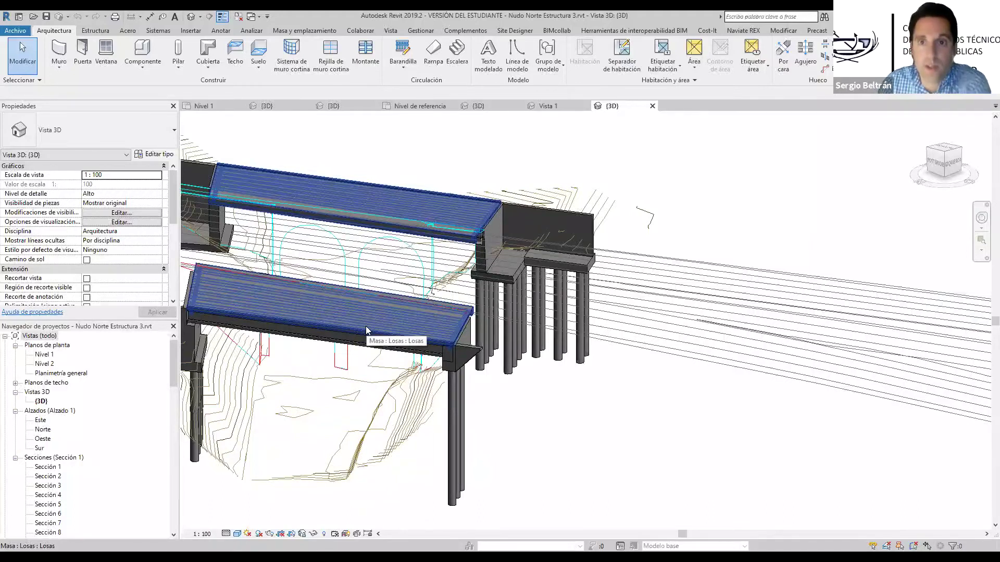
pyautogui.press('Escape')
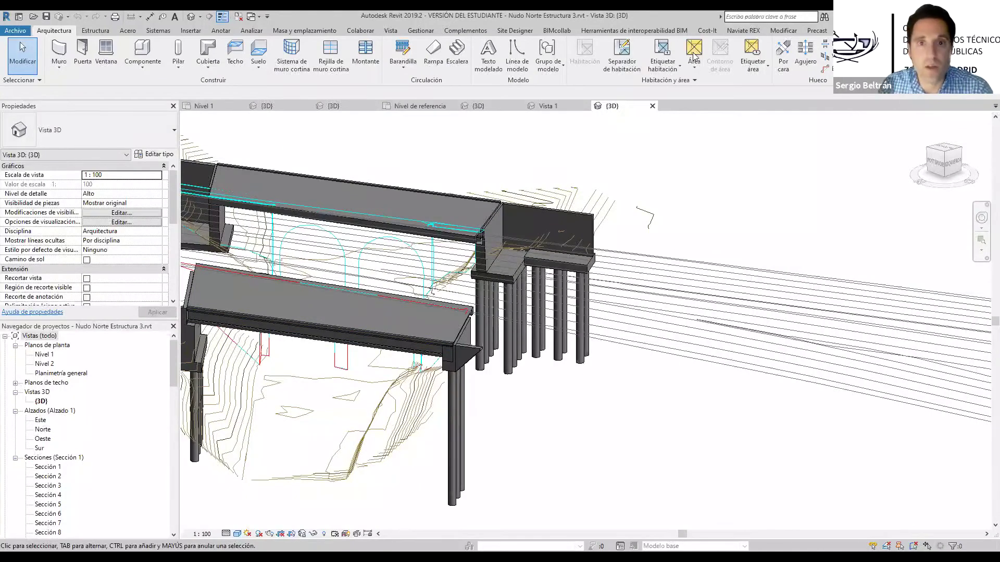
# Launch Dynamo 2.0.3 from the bridge project and switch to its window
pyautogui.click(420, 31)
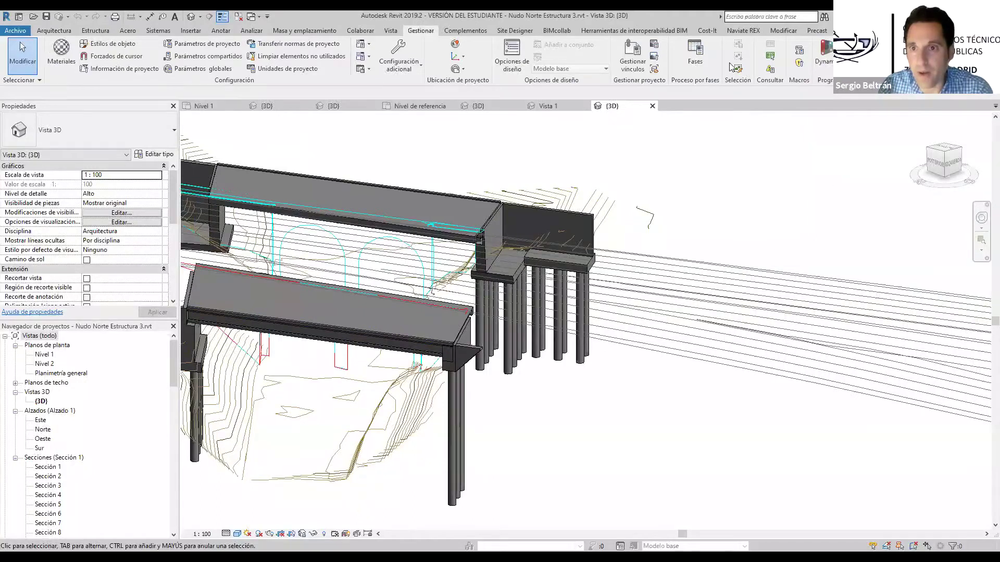
pyautogui.click(824, 52)
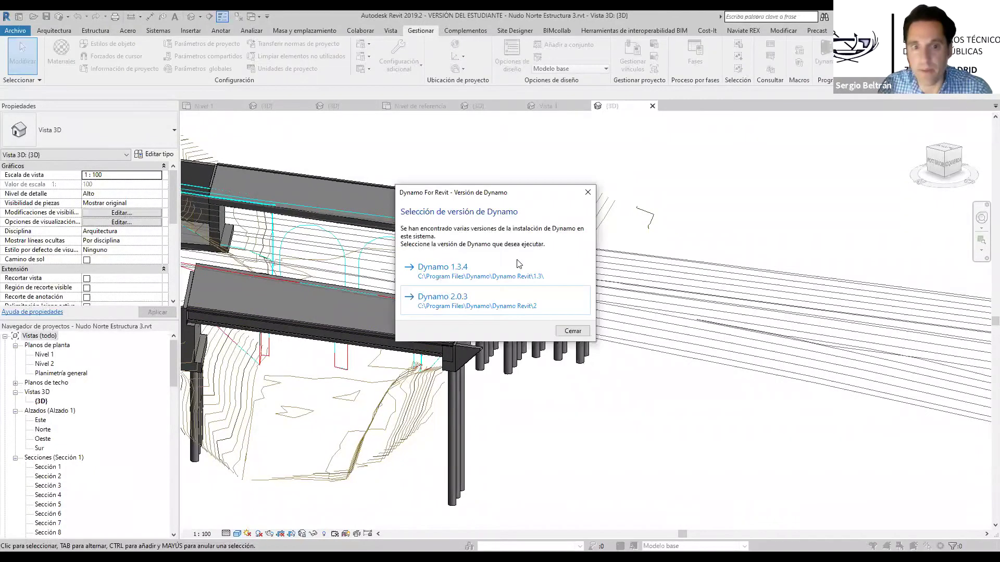
pyautogui.click(476, 299)
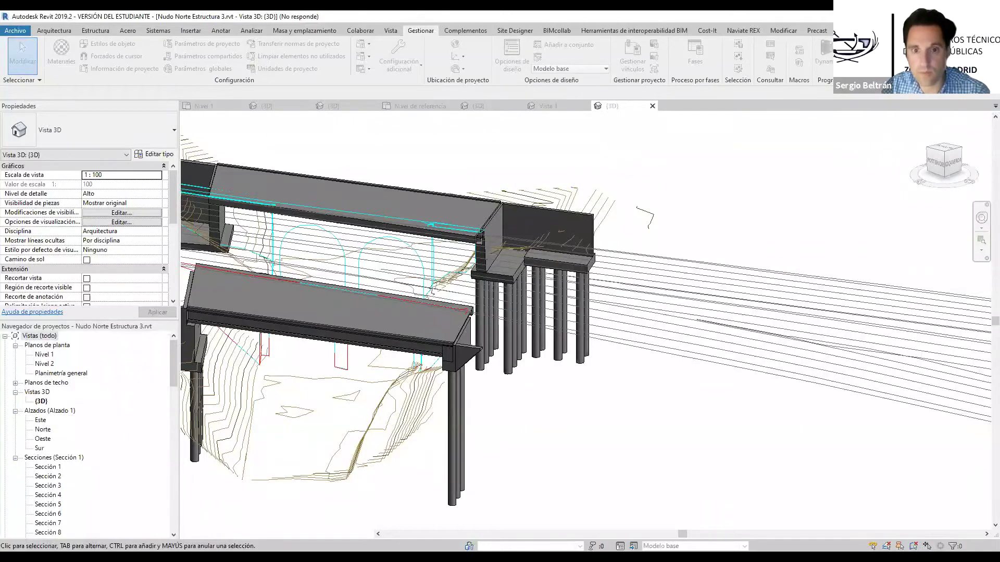
pyautogui.hotkey('alt', 'Tab')
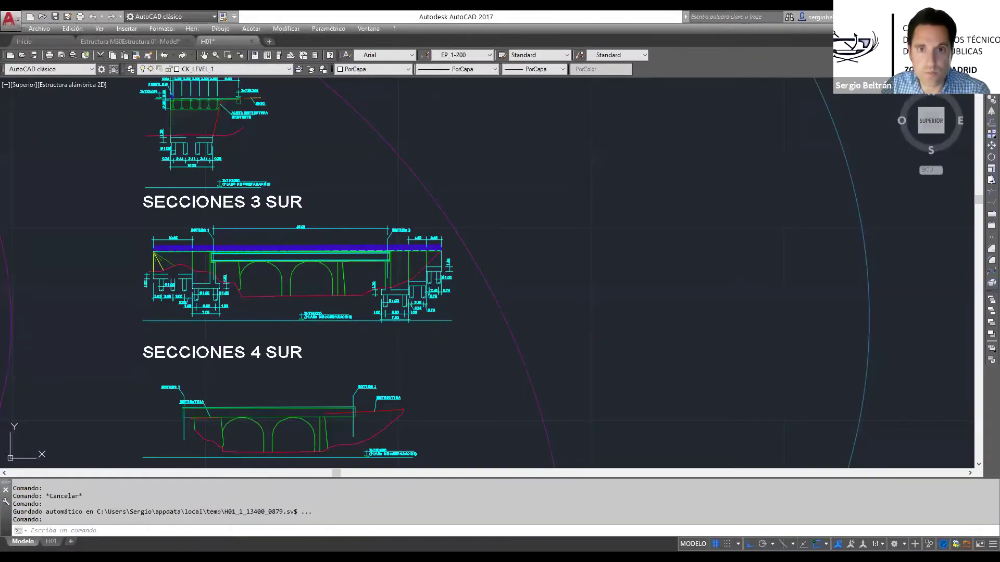
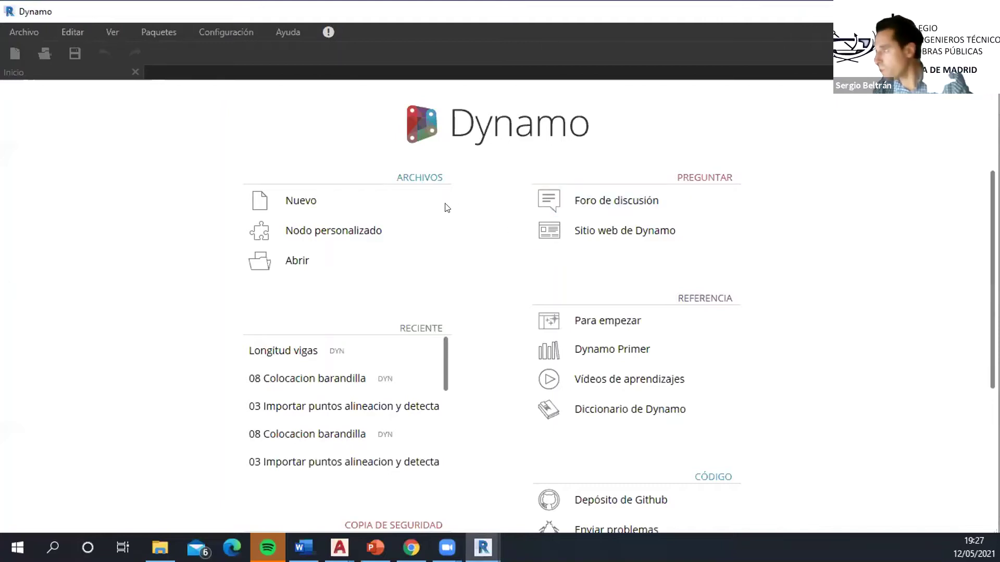
# Open the Dynamo definition Longitud vigas.dyn from the BIM Nudo Norte folder
pyautogui.click(295, 254)
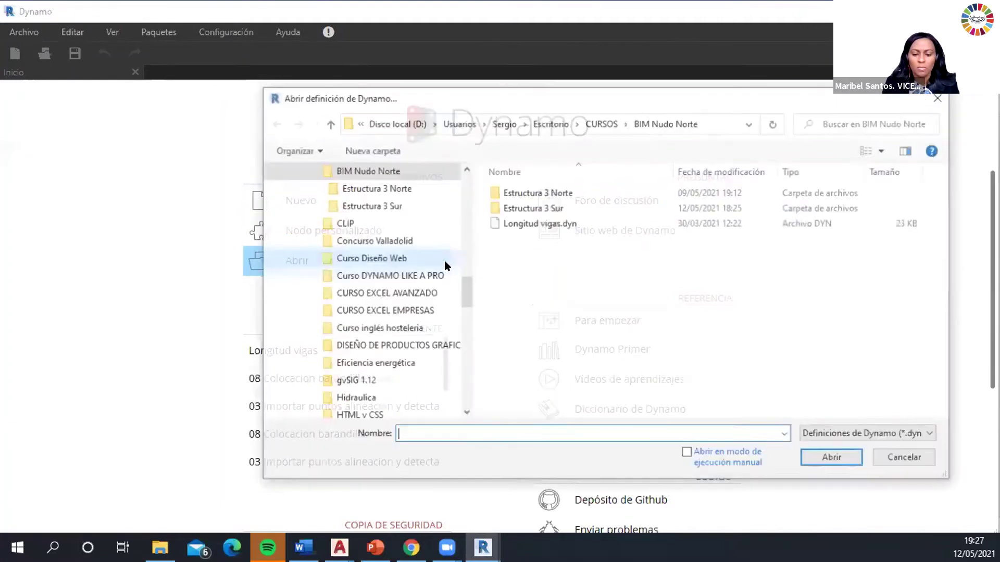
pyautogui.click(536, 223)
pyautogui.click(833, 461)
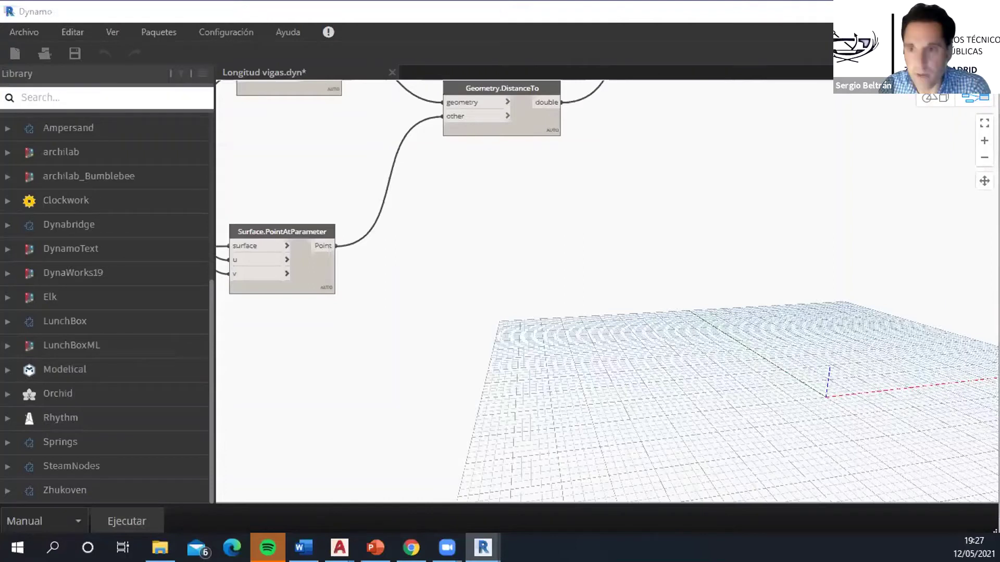
# Set the Family Types node at the start of the graph to Viga:Viga
pyautogui.scroll(-6, 521, 354)
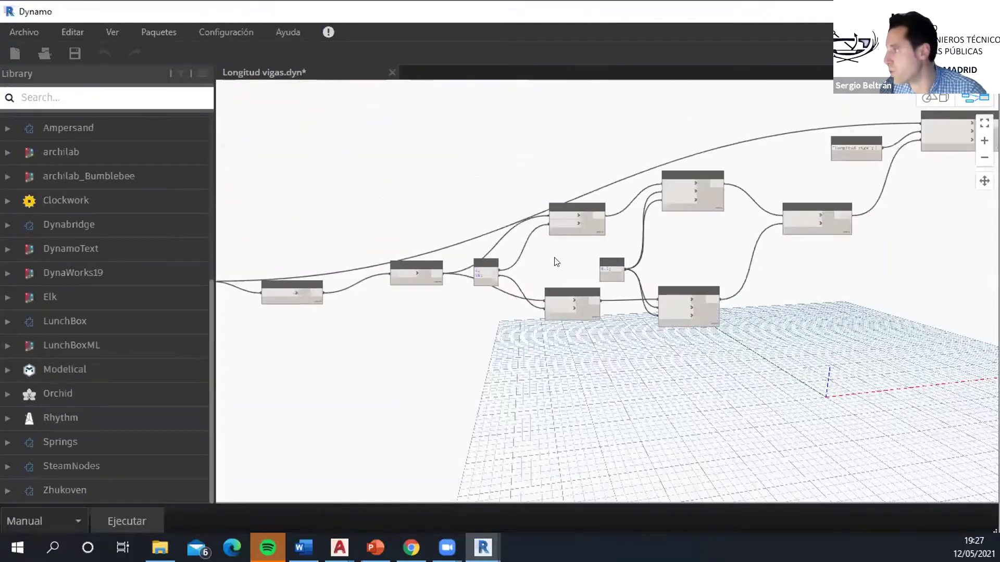
pyautogui.scroll(8, 327, 271)
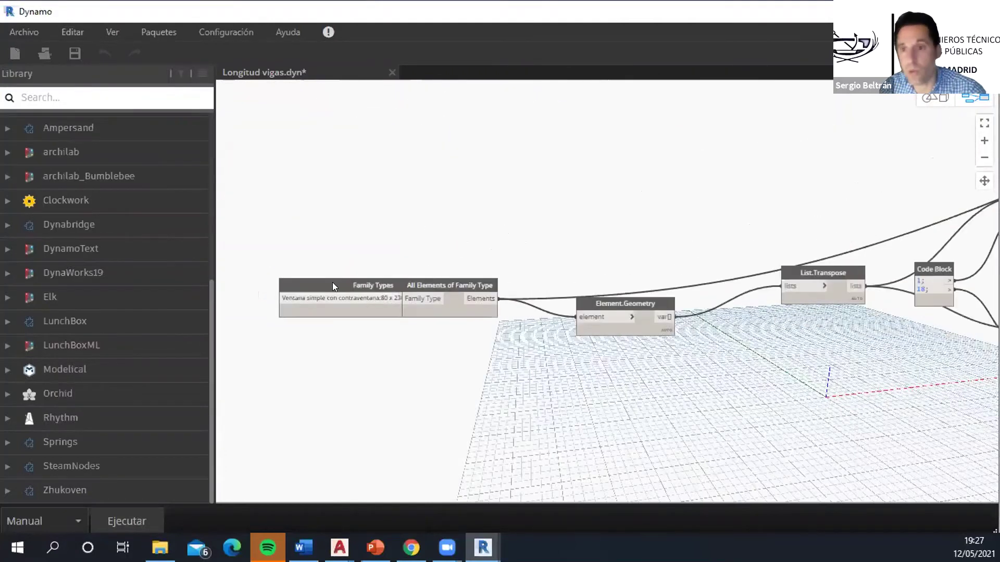
pyautogui.scroll(3, 364, 333)
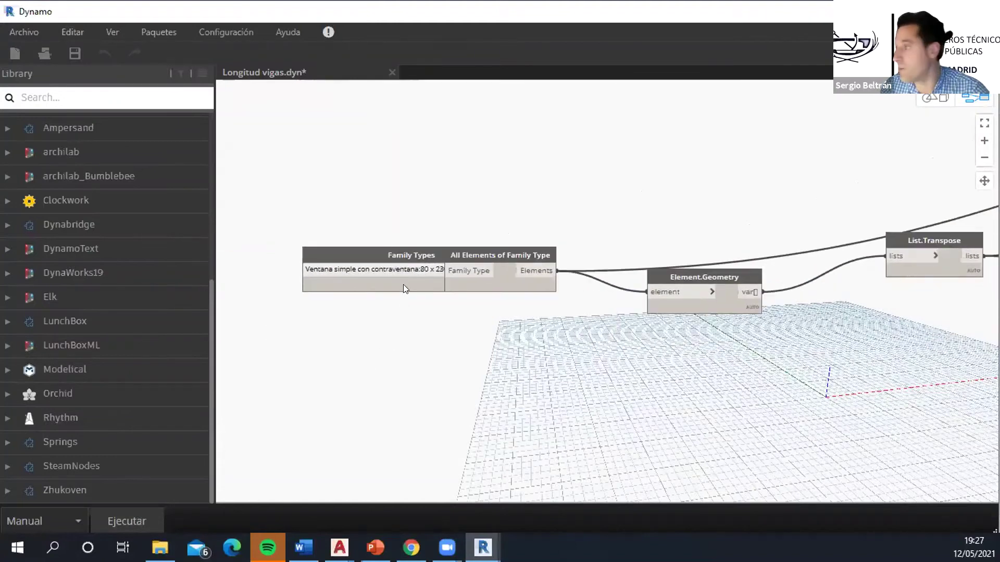
pyautogui.click(425, 269)
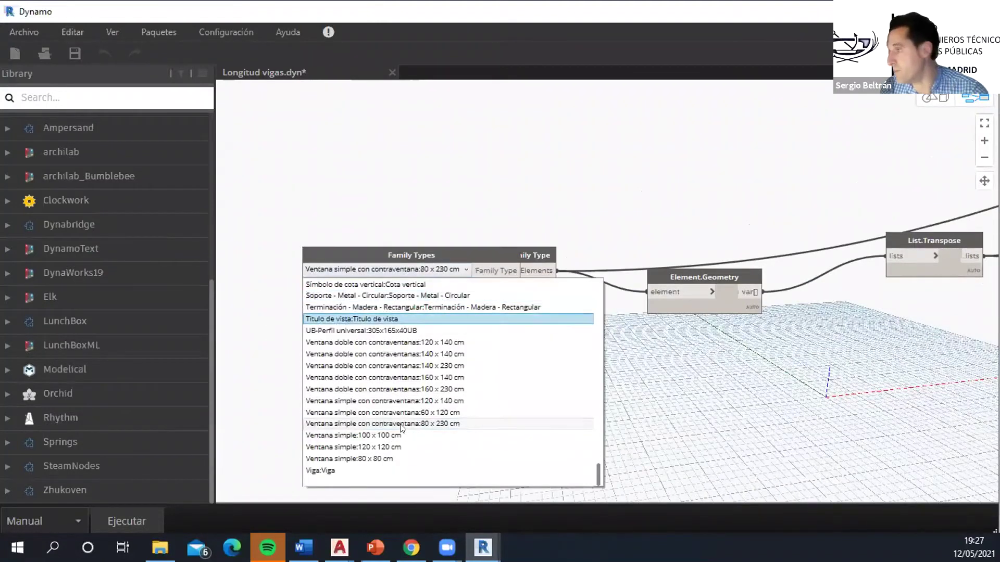
pyautogui.click(352, 471)
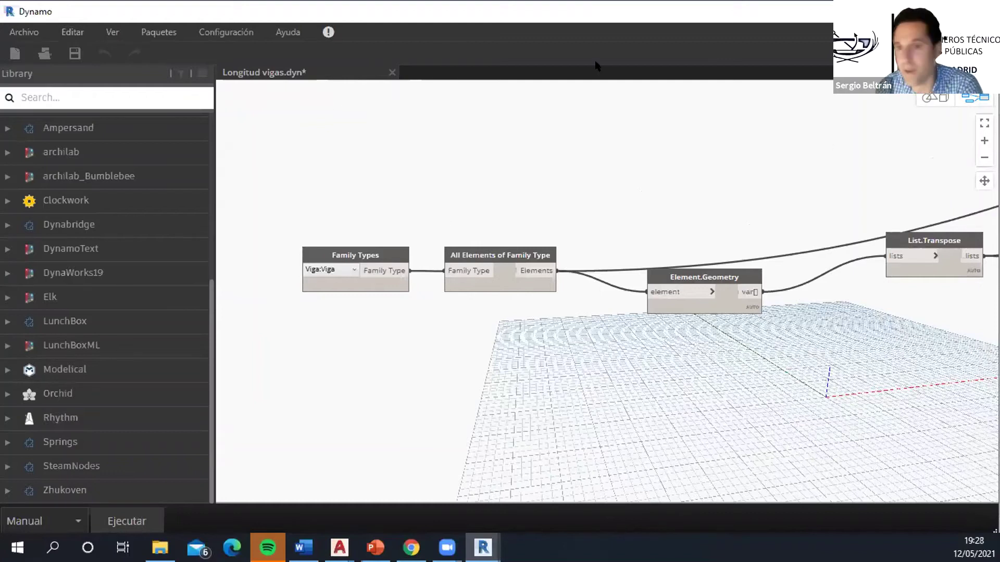
# Examine the Family Types and All Elements of Family Type nodes, keeping Viga:Viga as the chosen family type
pyautogui.moveTo(428, 197); pyautogui.dragTo(462, 184, button='middle')
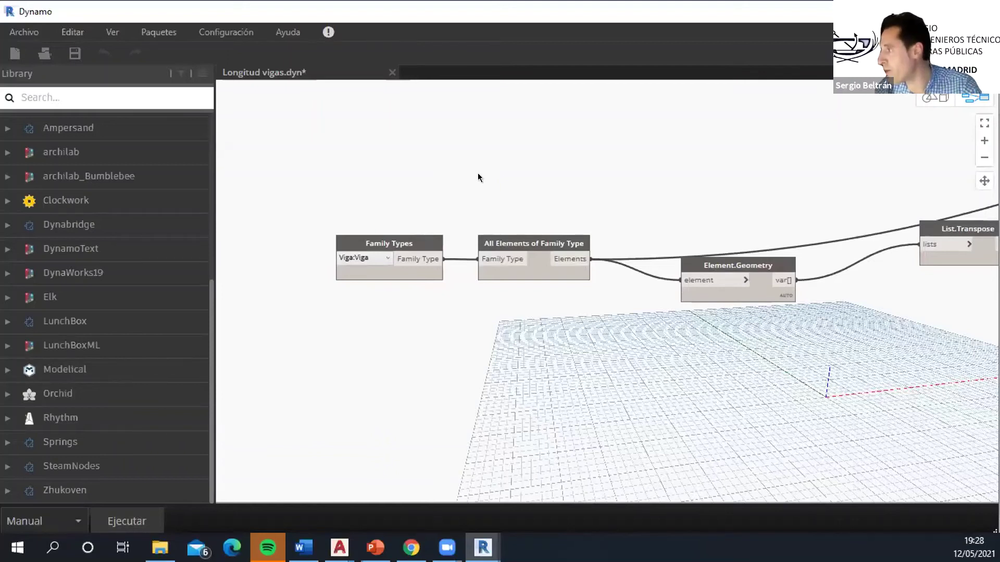
pyautogui.moveTo(287, 184); pyautogui.dragTo(592, 376)
pyautogui.scroll(-1, 580, 307)
pyautogui.scroll(-1, 579, 305)
pyautogui.moveTo(580, 304); pyautogui.dragTo(439, 301, button='middle')
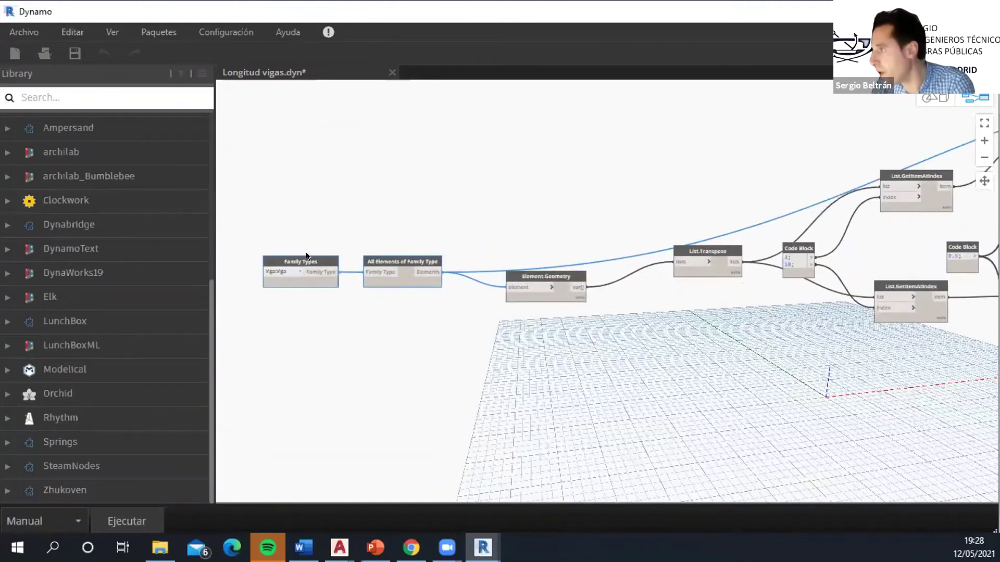
pyautogui.scroll(2, 307, 256)
pyautogui.moveTo(268, 272); pyautogui.dragTo(340, 204, button='middle')
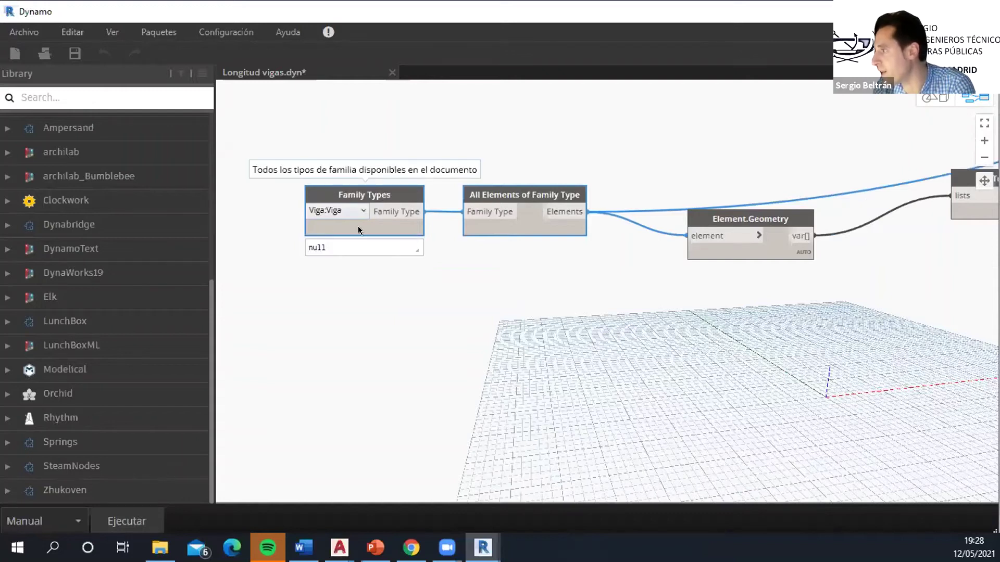
pyautogui.scroll(-3, 367, 202)
pyautogui.moveTo(366, 202); pyautogui.dragTo(350, 238, button='middle')
pyautogui.scroll(3, 351, 240)
pyautogui.scroll(1, 364, 275)
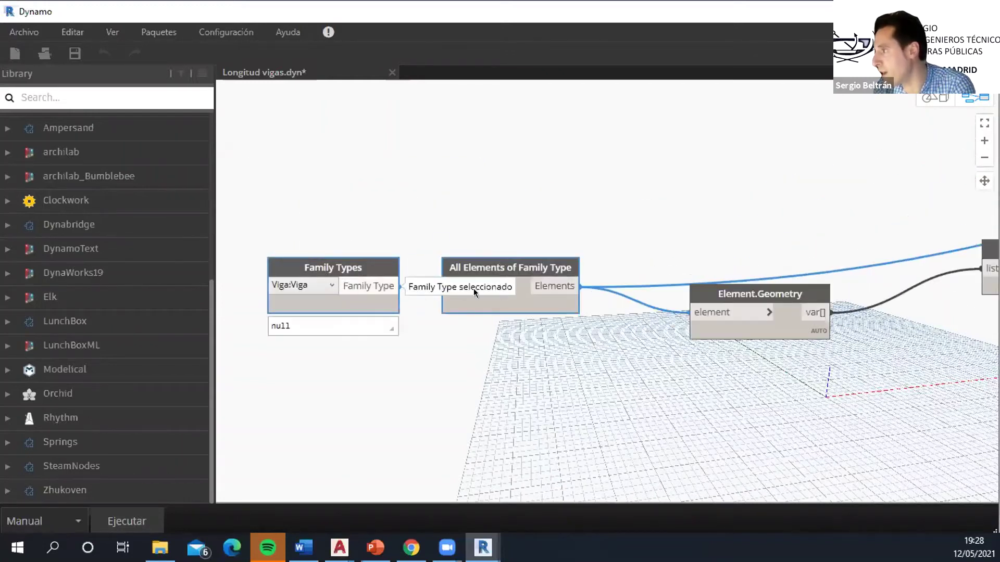
pyautogui.click(322, 286)
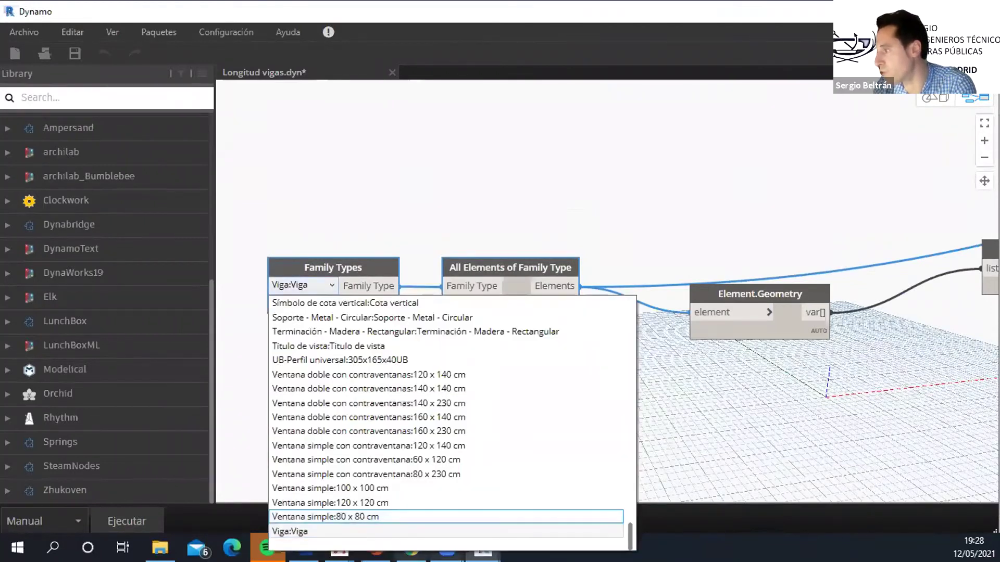
pyautogui.click(340, 530)
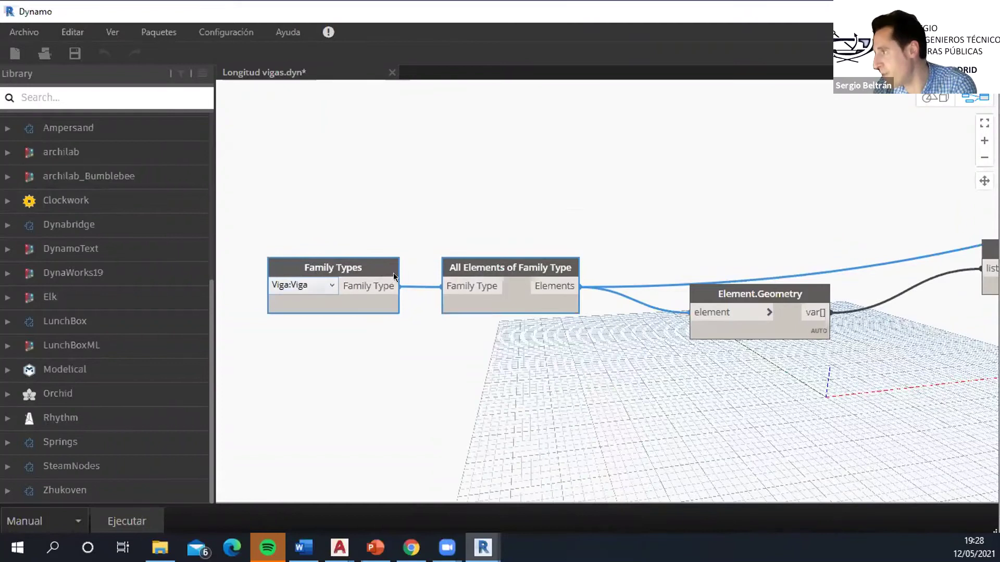
# Run the beam-length graph after reviewing the Element.Geometry and List.Transpose nodes
pyautogui.scroll(-2, 411, 218)
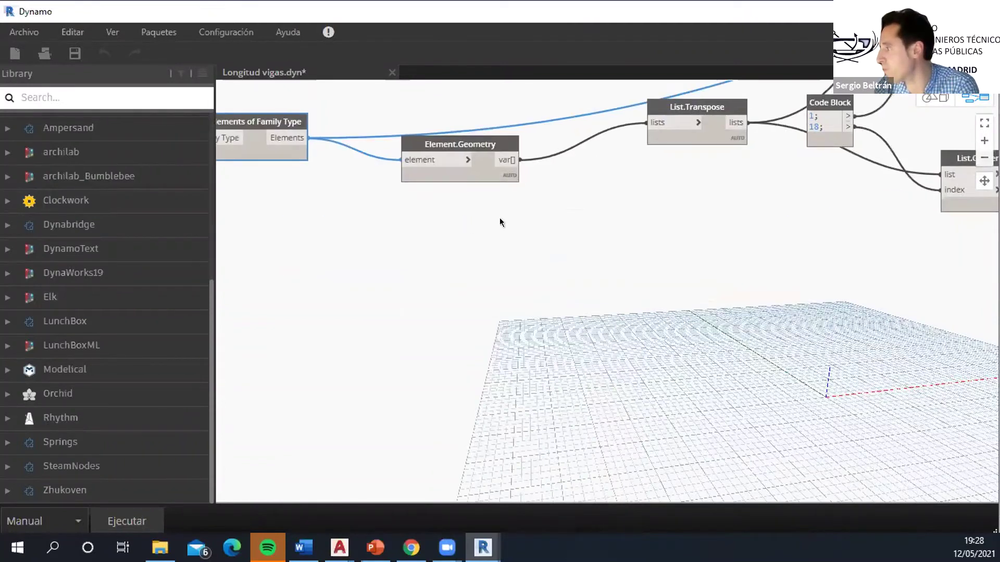
pyautogui.scroll(-3, 395, 300)
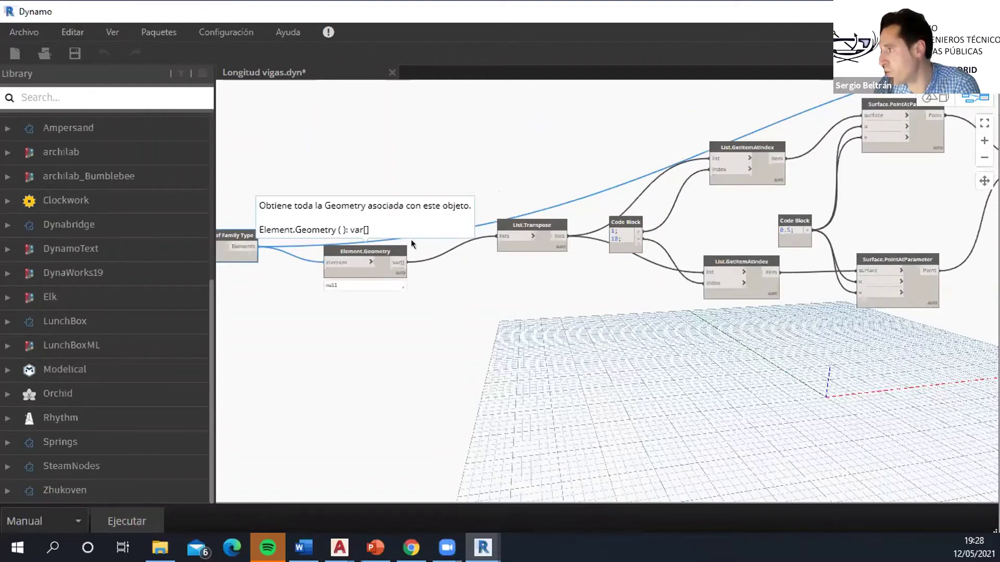
pyautogui.moveTo(514, 238); pyautogui.dragTo(415, 263, button='middle')
pyautogui.moveTo(427, 246)
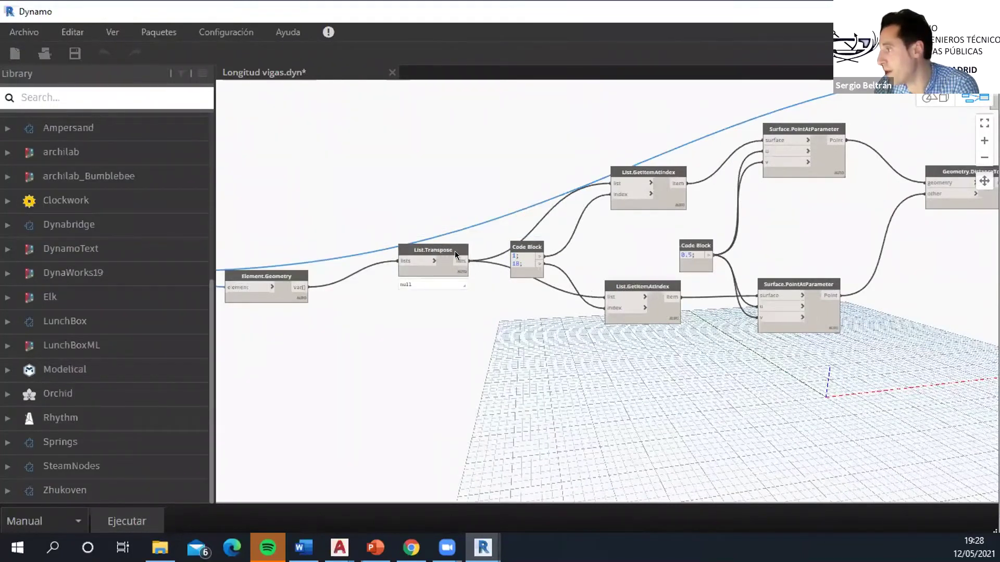
pyautogui.moveTo(298, 290)
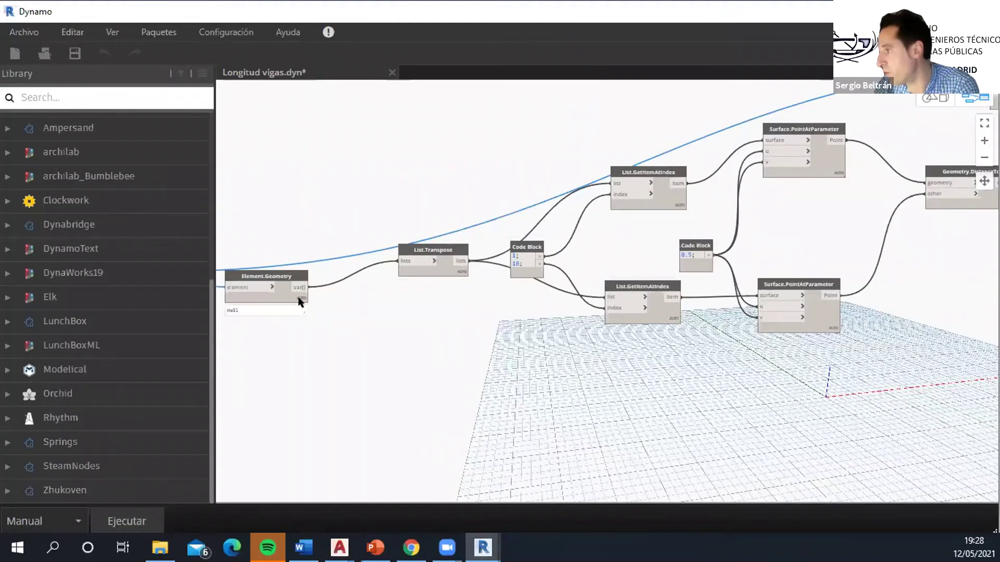
pyautogui.moveTo(298, 302); pyautogui.dragTo(520, 281, button='middle')
pyautogui.click(151, 521)
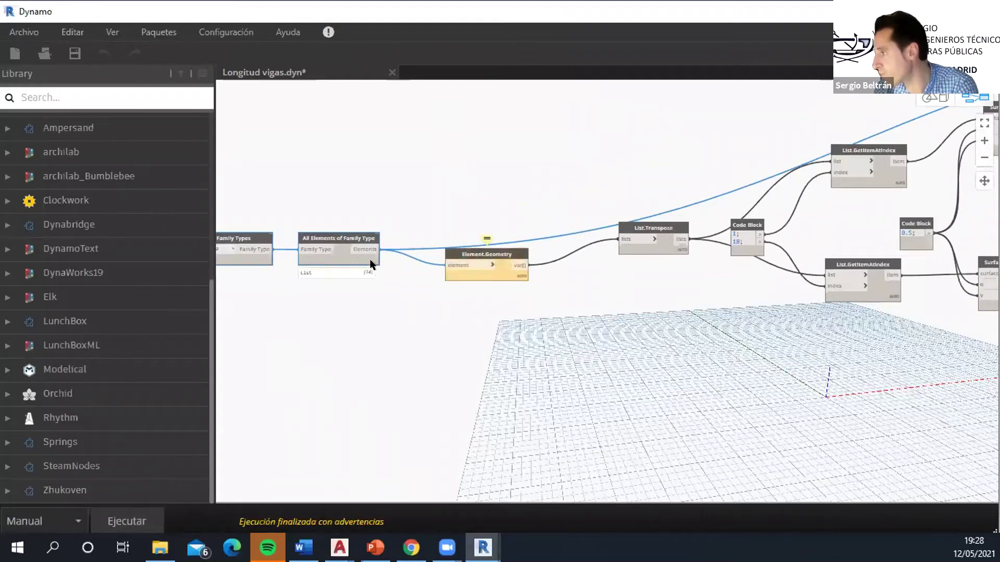
# Check the output of All Elements of Family Type and pin the Element.Geometry node's output preview open
pyautogui.moveTo(368, 268)
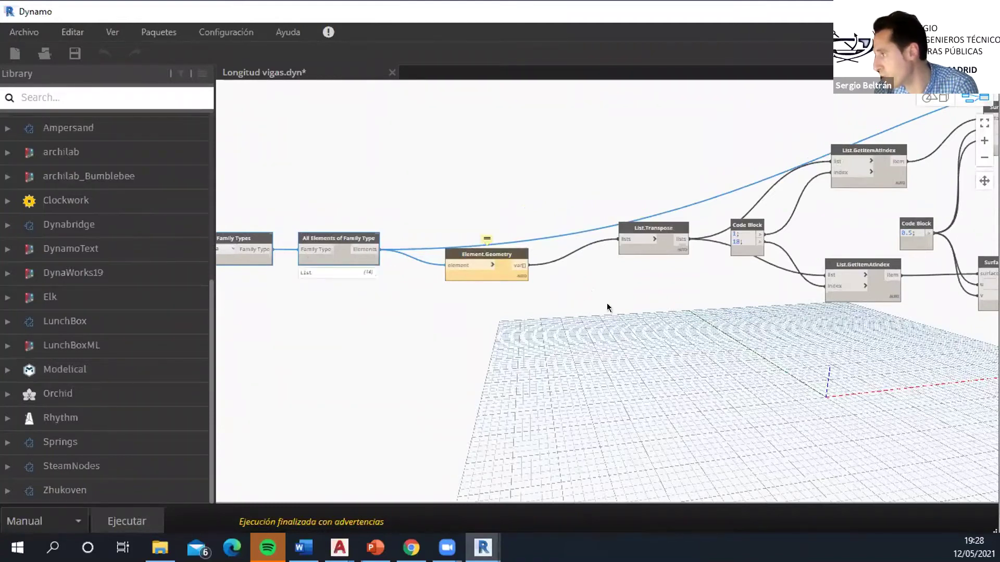
pyautogui.moveTo(514, 274)
pyautogui.click(523, 289)
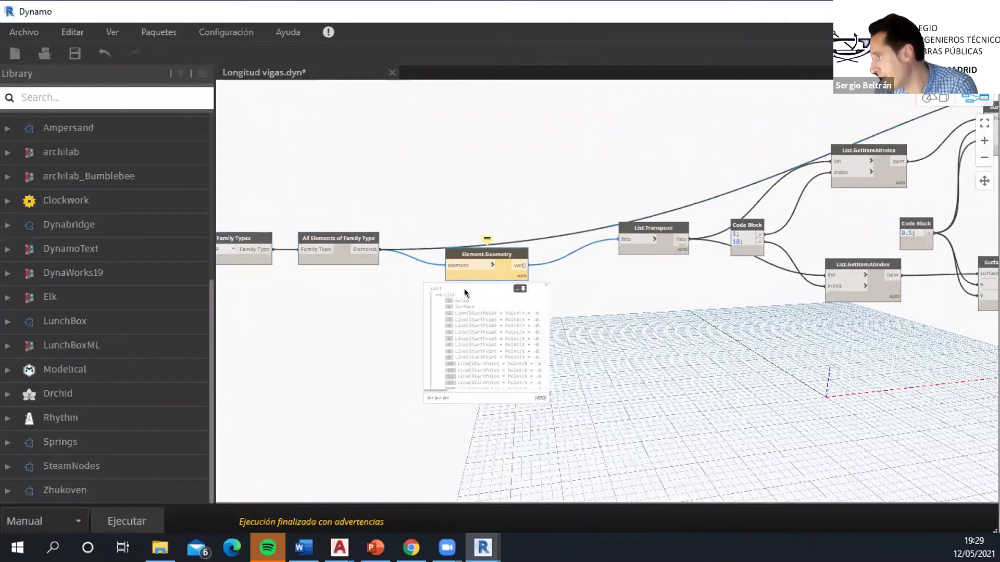
# Pin the List.Transpose node's output preview open to examine the regrouped geometry lists
pyautogui.scroll(-3, 424, 270)
pyautogui.moveTo(605, 326); pyautogui.dragTo(400, 256, button='middle')
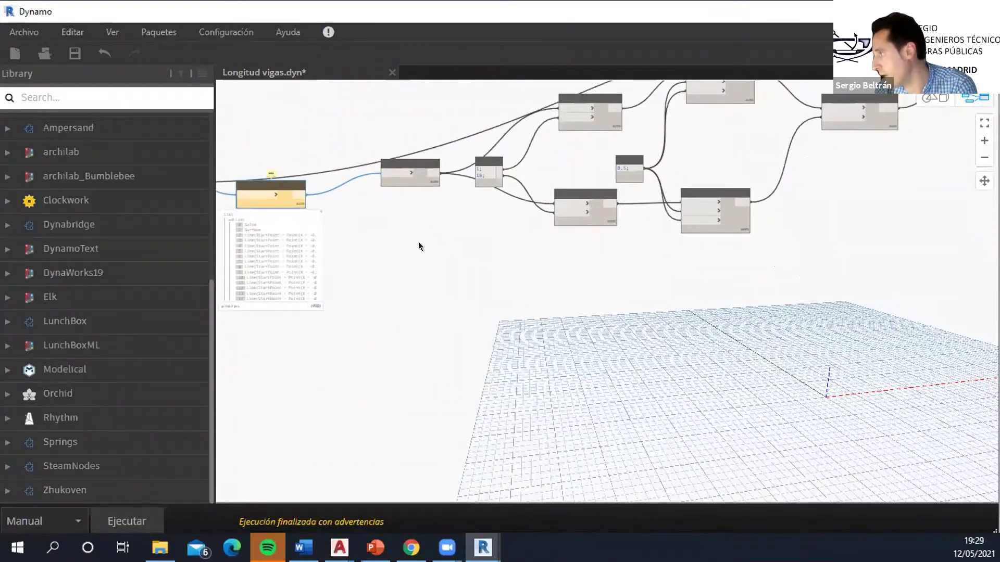
pyautogui.scroll(5, 464, 262)
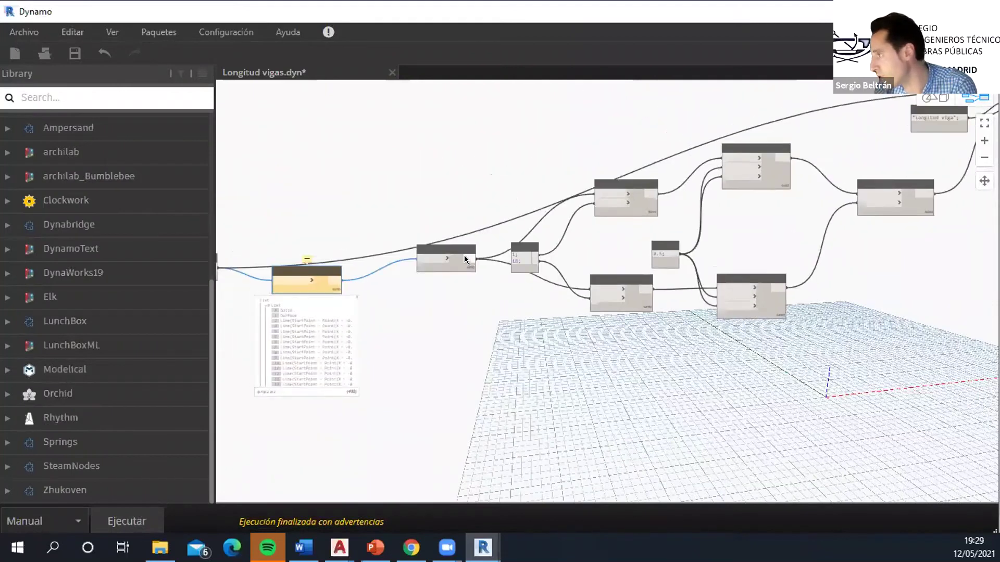
pyautogui.scroll(1, 464, 265)
pyautogui.scroll(2, 514, 273)
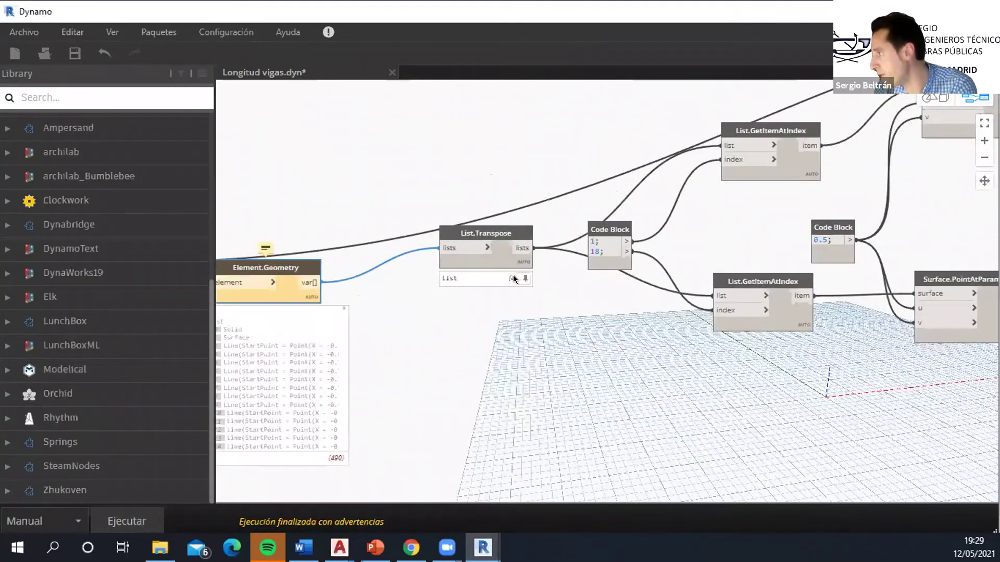
pyautogui.click(523, 280)
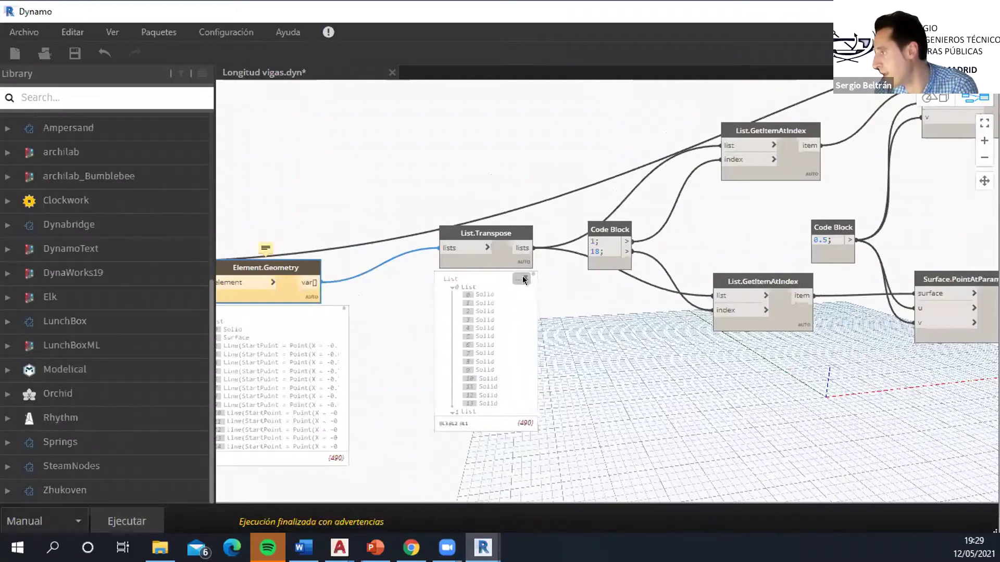
pyautogui.click(522, 280)
# Pin the preview of the Code Block holding indices 1 and 18 and compare it with the transposed list
pyautogui.scroll(-3, 563, 280)
pyautogui.moveTo(564, 280); pyautogui.dragTo(438, 278, button='middle')
pyautogui.scroll(1, 571, 226)
pyautogui.moveTo(571, 226); pyautogui.dragTo(439, 226, button='middle')
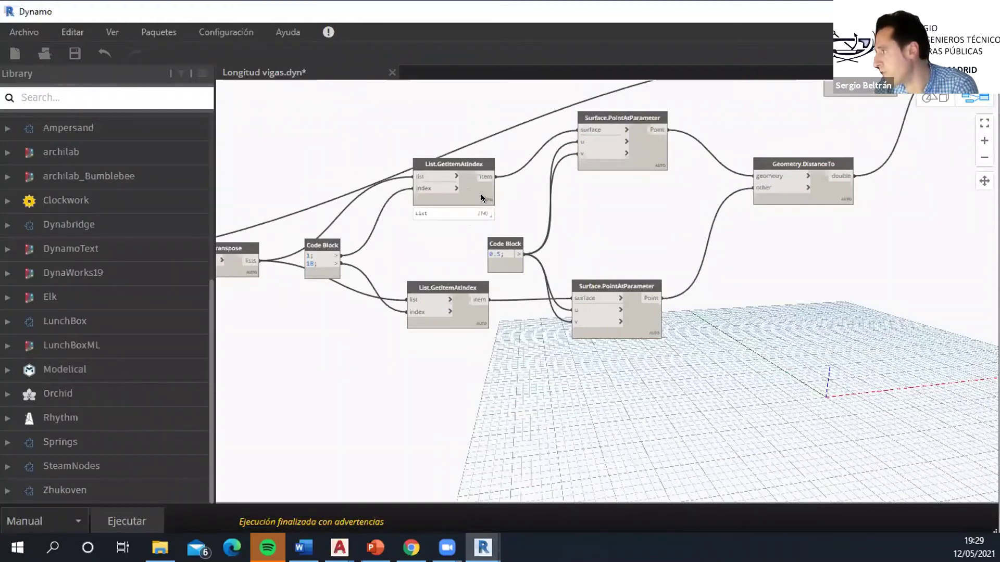
pyautogui.click(329, 278)
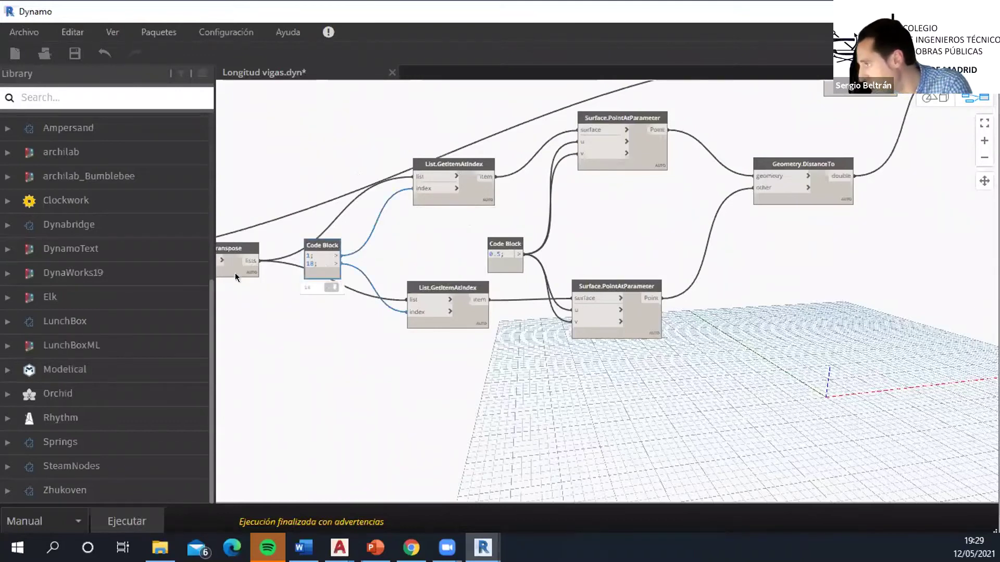
pyautogui.click(251, 276)
pyautogui.moveTo(311, 276); pyautogui.dragTo(494, 304, button='middle')
# Reposition the 0.5 Code Block slightly higher between the two List.GetItemAtIndex nodes feeding Surface.PointAtParameter
pyautogui.moveTo(641, 209); pyautogui.dragTo(468, 215, button='middle')
pyautogui.scroll(-1, 500, 192)
pyautogui.moveTo(389, 206); pyautogui.dragTo(292, 268, button='middle')
pyautogui.scroll(1, 698, 190)
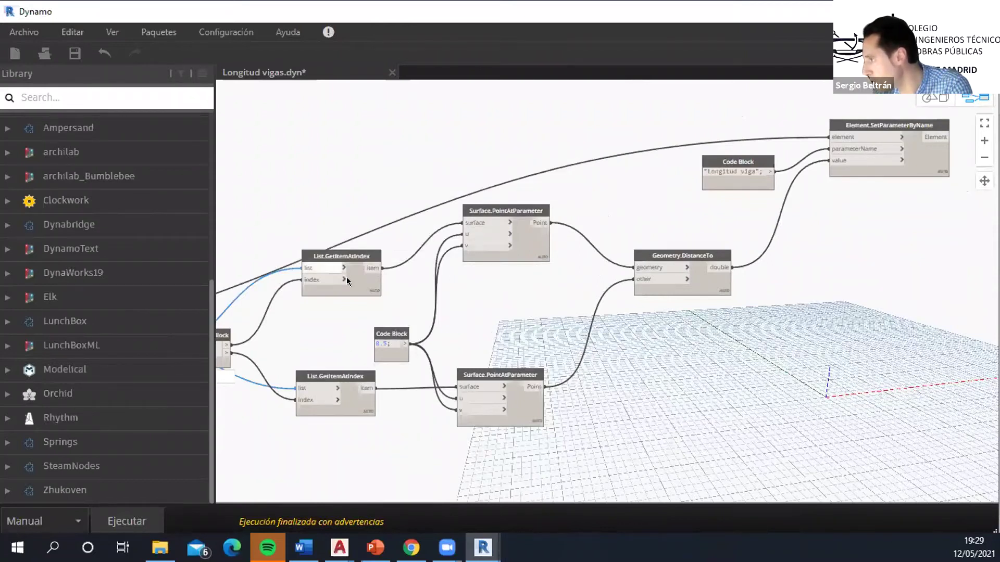
pyautogui.moveTo(371, 301)
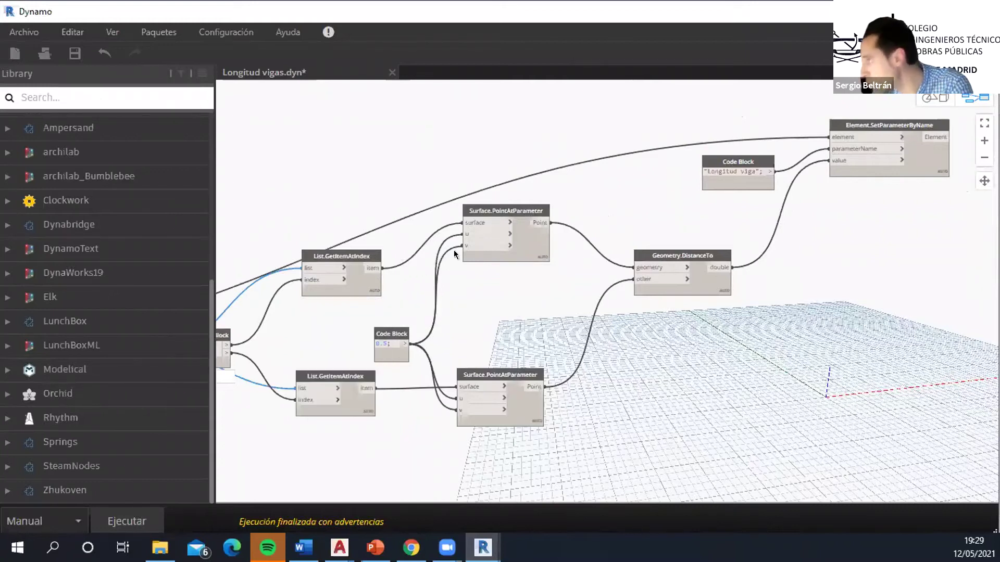
pyautogui.moveTo(388, 333); pyautogui.dragTo(404, 311)
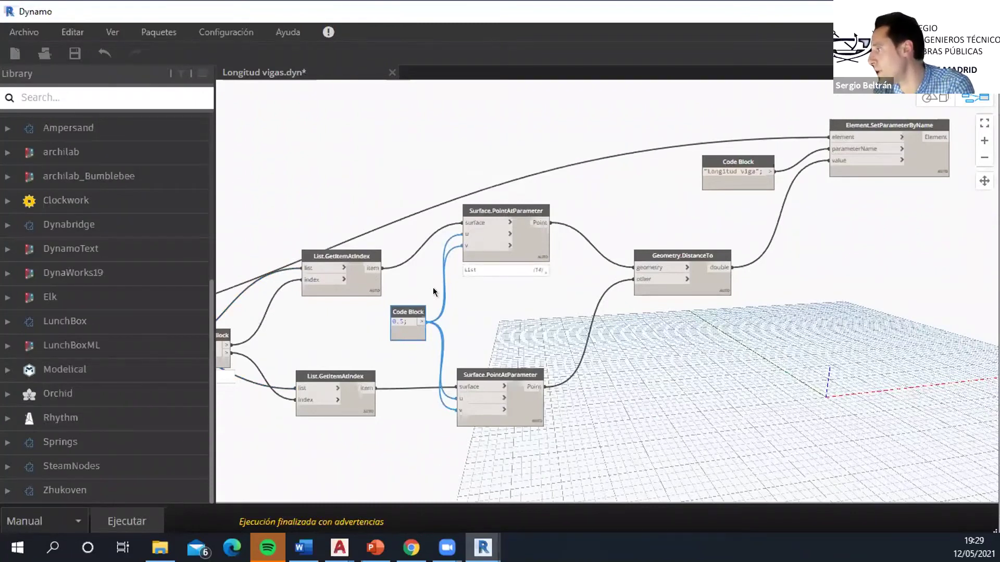
pyautogui.moveTo(399, 308); pyautogui.dragTo(390, 313)
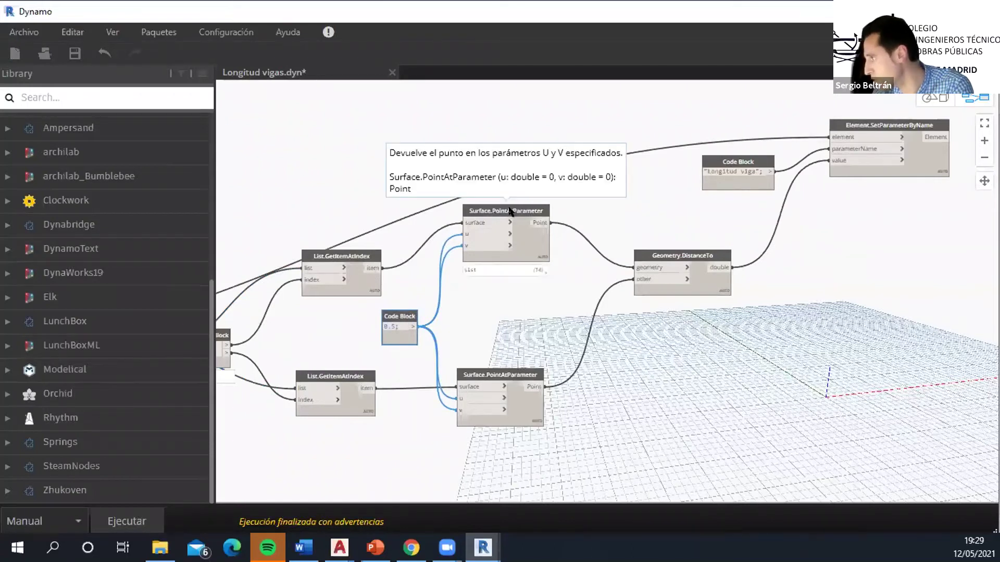
# Pin the Geometry.DistanceTo node's output preview open to read the computed beam lengths
pyautogui.moveTo(533, 197); pyautogui.dragTo(471, 187, button='middle')
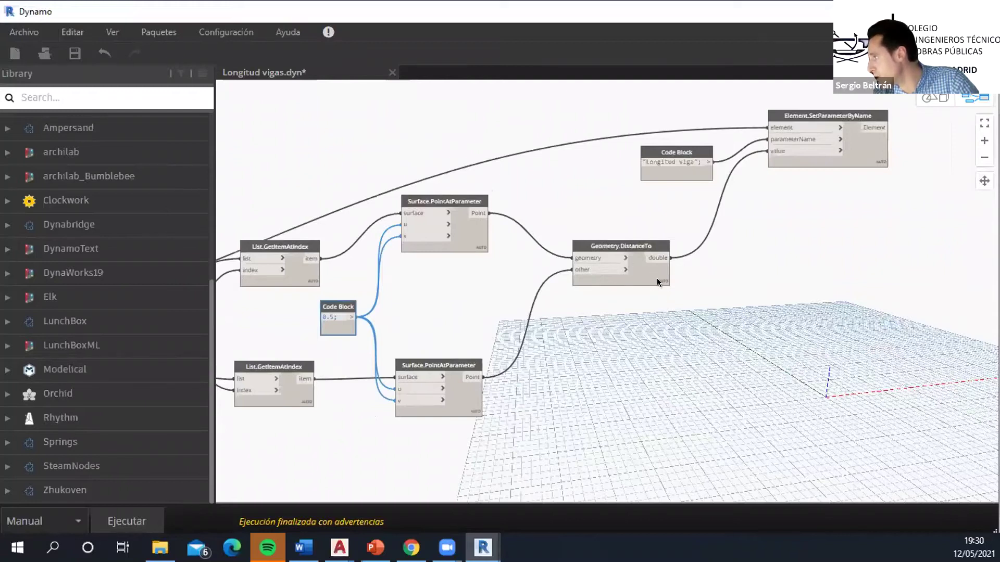
pyautogui.click(655, 291)
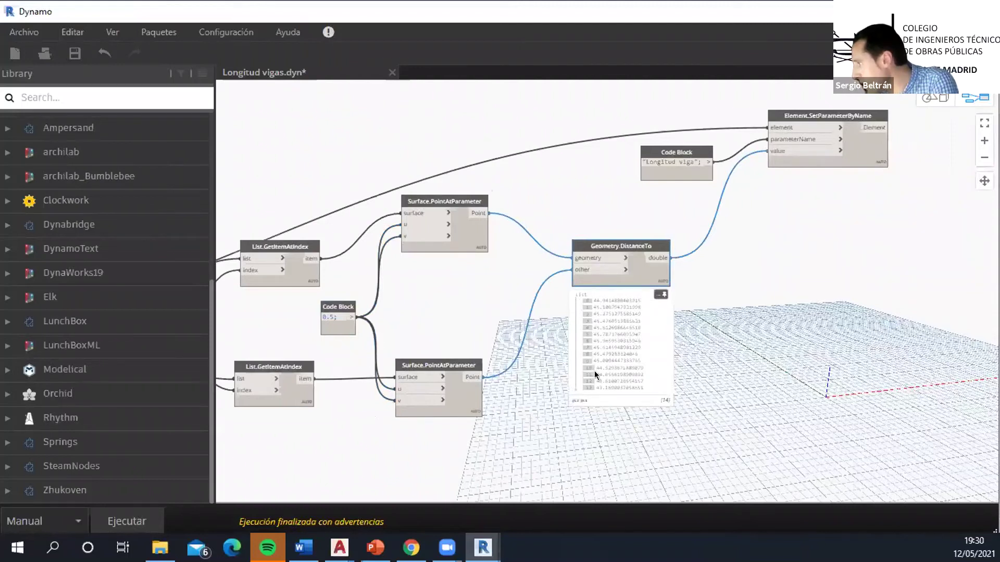
# Trace the graph from Family Types to Element.SetParameterByName, examining the element, "Longitud viga" name and distance value inputs and its output list
pyautogui.moveTo(832, 115)
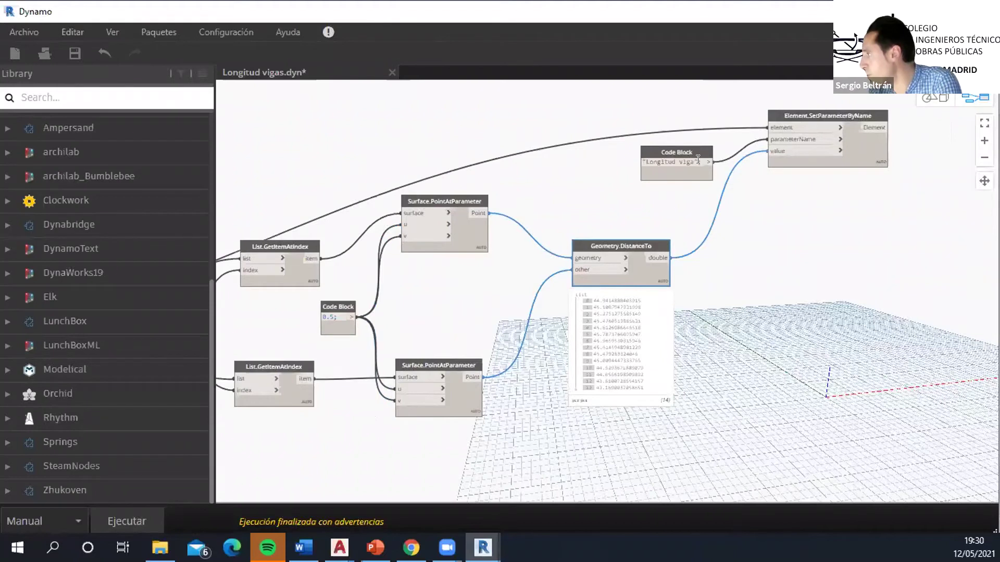
pyautogui.moveTo(261, 313); pyautogui.dragTo(687, 312, button='middle')
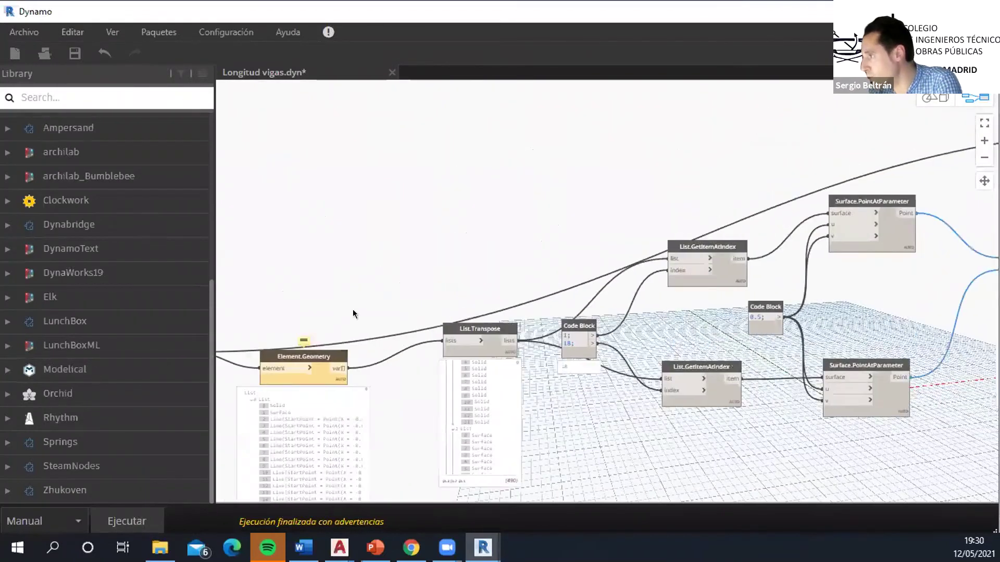
pyautogui.scroll(-2, 511, 305)
pyautogui.moveTo(240, 391); pyautogui.dragTo(536, 228, button='middle')
pyautogui.scroll(4, 356, 191)
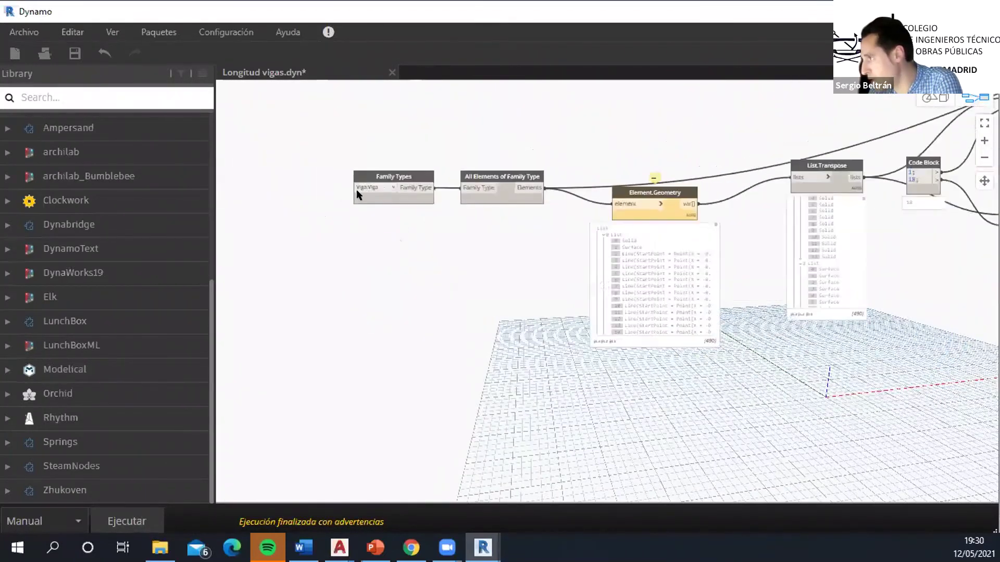
pyautogui.scroll(-5, 707, 157)
pyautogui.moveTo(723, 167); pyautogui.dragTo(229, 296, button='middle')
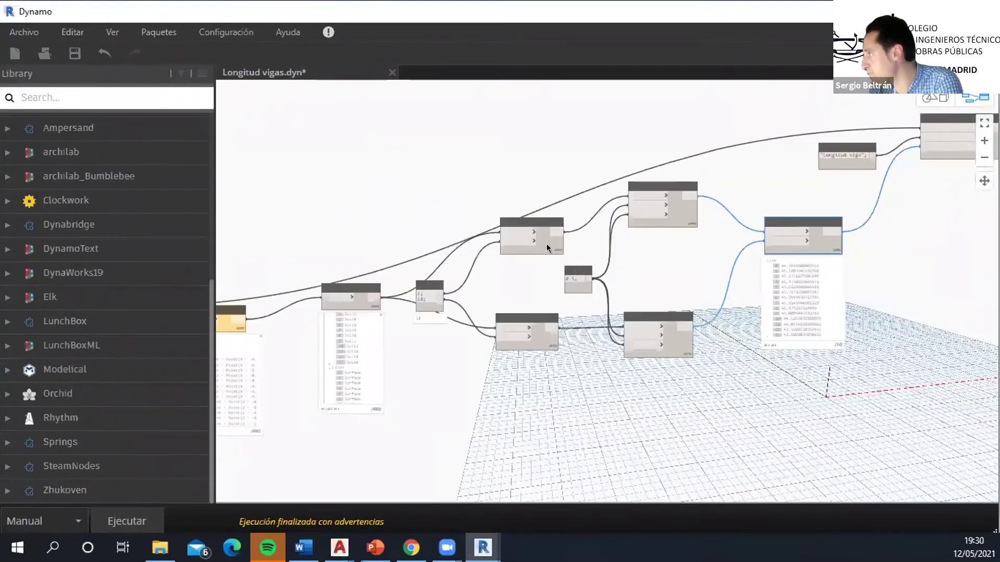
pyautogui.moveTo(919, 150); pyautogui.dragTo(599, 215, button='middle')
pyautogui.scroll(4, 599, 215)
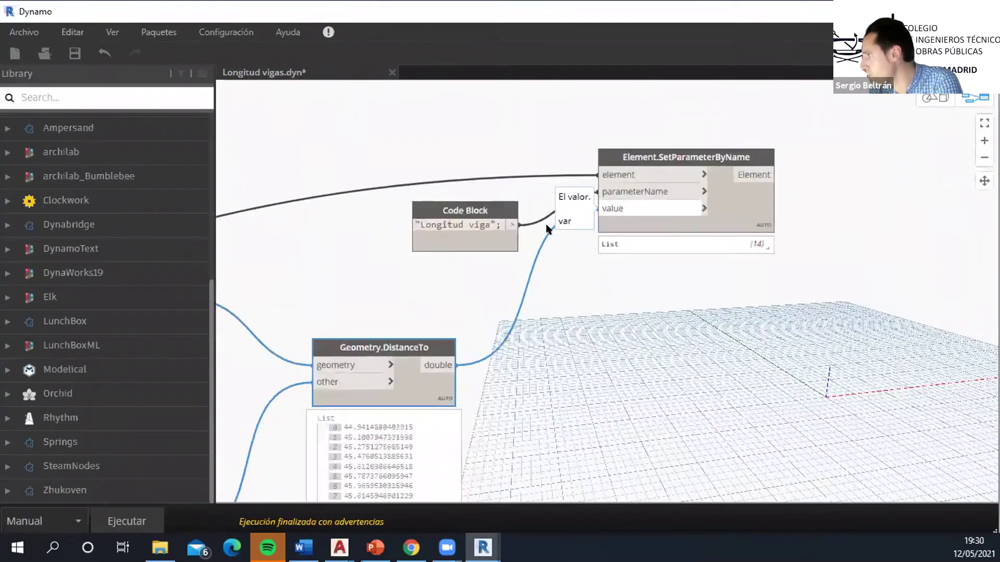
pyautogui.click(761, 244)
pyautogui.scroll(-3, 418, 402)
pyautogui.moveTo(419, 401); pyautogui.dragTo(504, 275, button='middle')
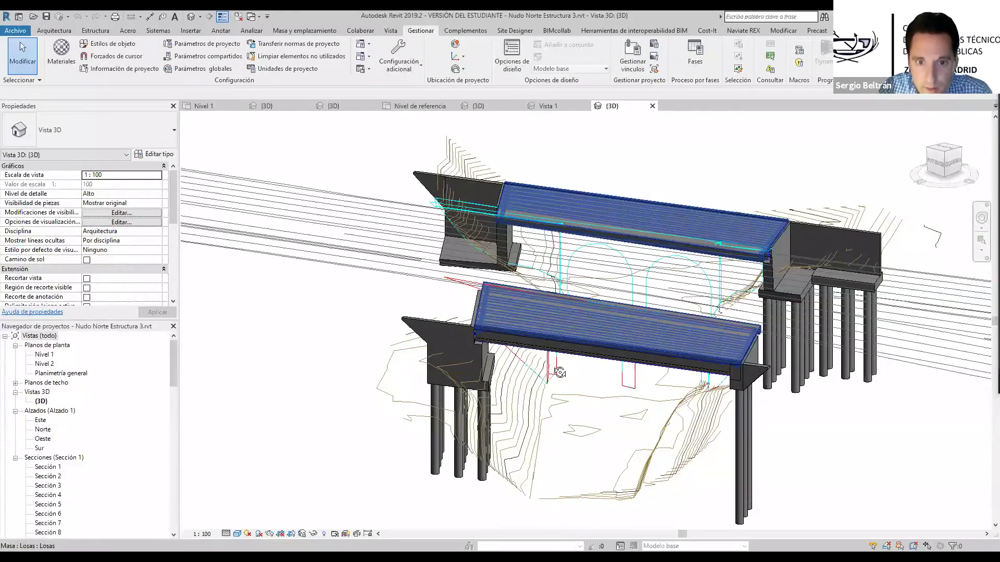
# Switch to the Revit 3D view, select the nearer deck's edge beam and check its Rot_XY_1, Rot_XY_2 and Longitud viga values
pyautogui.scroll(5, 558, 292)
pyautogui.keyDown('shift'); pyautogui.moveTo(558, 291); pyautogui.dragTo(567, 276, button='middle'); pyautogui.keyUp('shift')
pyautogui.click(568, 276)
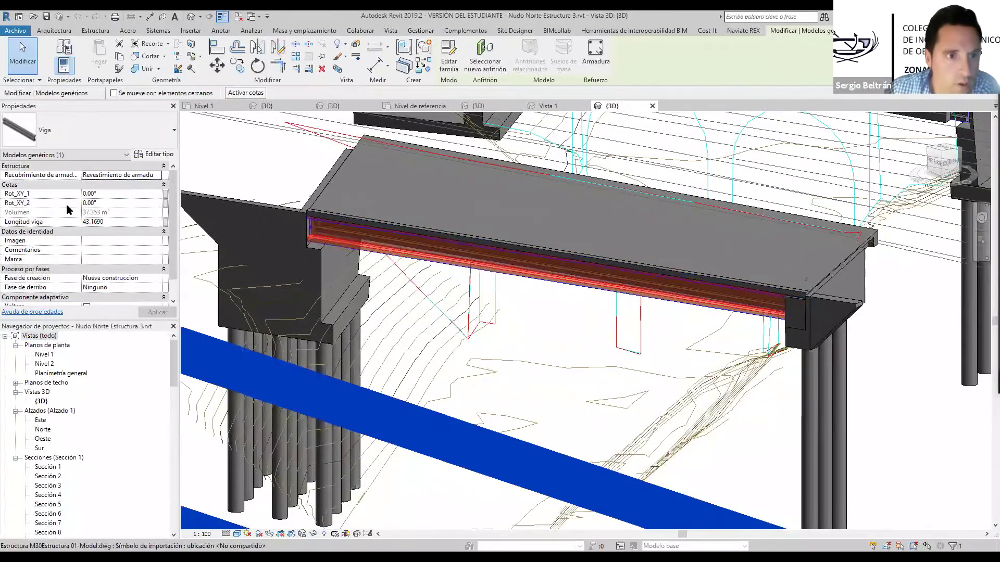
pyautogui.click(100, 194)
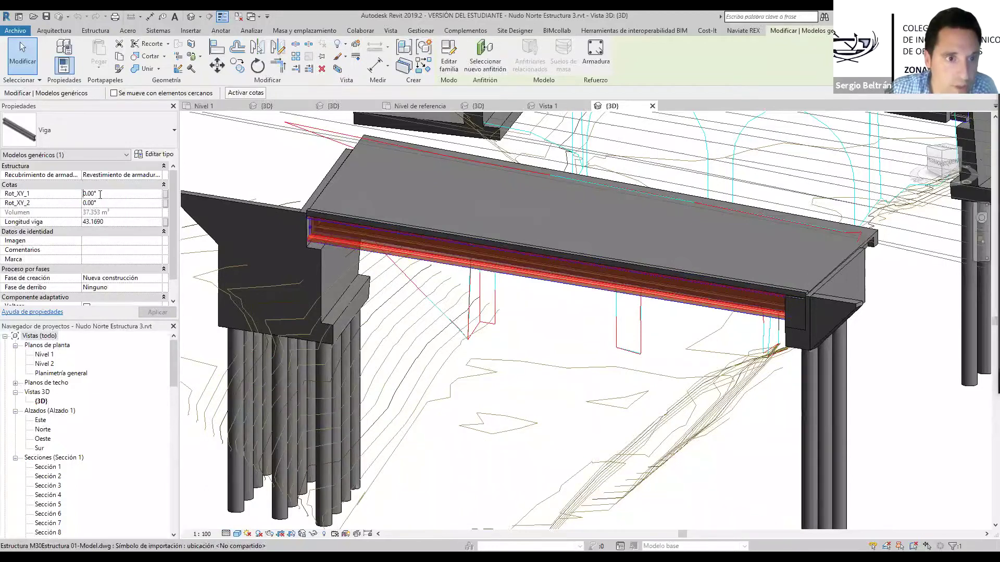
pyautogui.moveTo(100, 194); pyautogui.dragTo(83, 192)
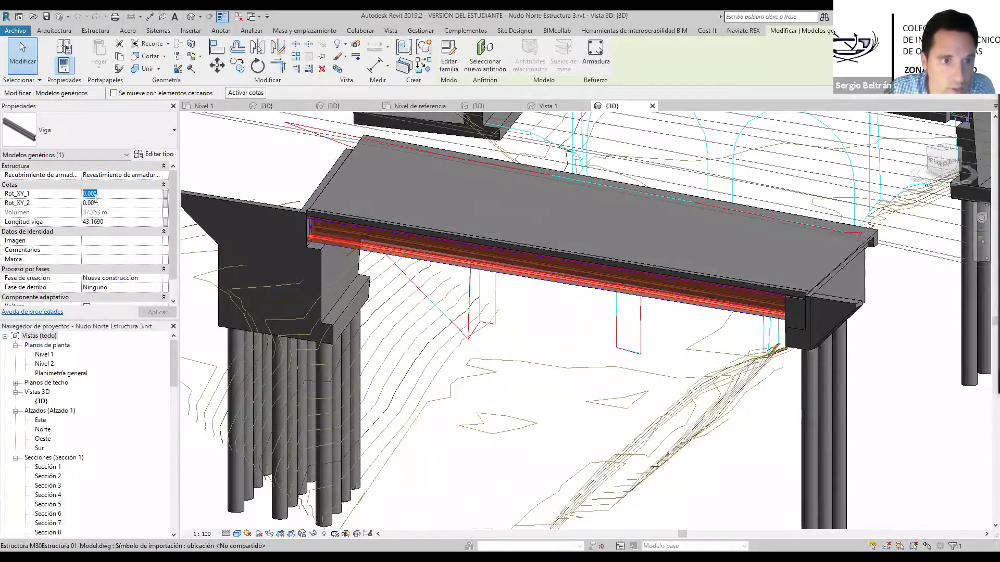
pyautogui.click(93, 203)
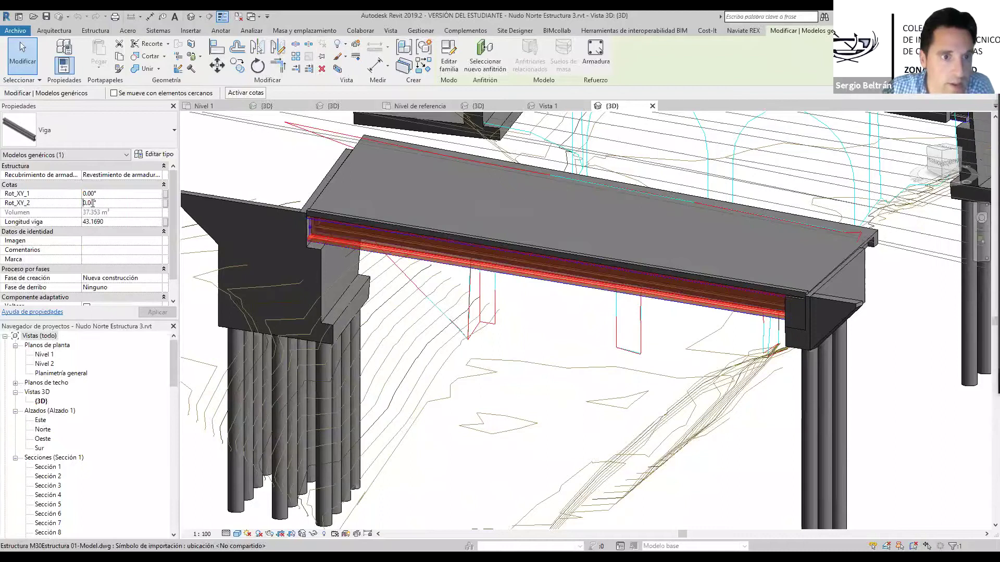
pyautogui.moveTo(98, 203); pyautogui.dragTo(87, 203)
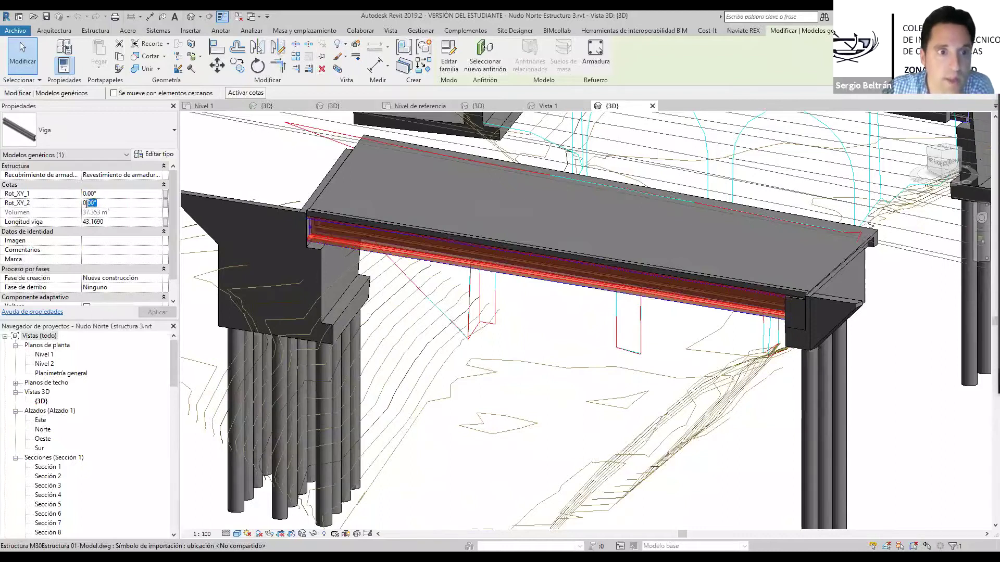
pyautogui.click(110, 222)
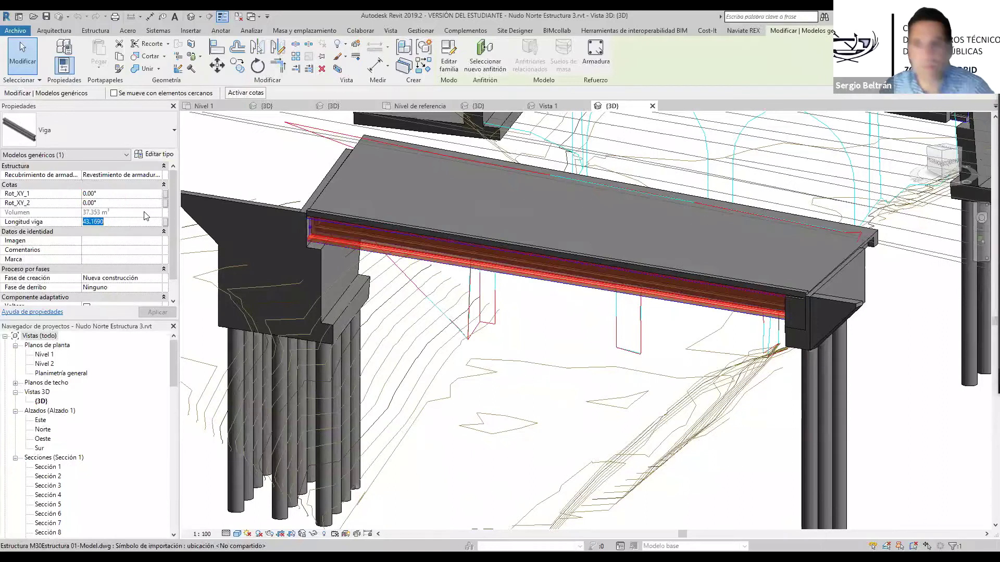
pyautogui.press('Escape')
# Select an edge beam seen from the bridge's opposite side, check its Longitud viga value and clear the selection
pyautogui.scroll(-3, 570, 239)
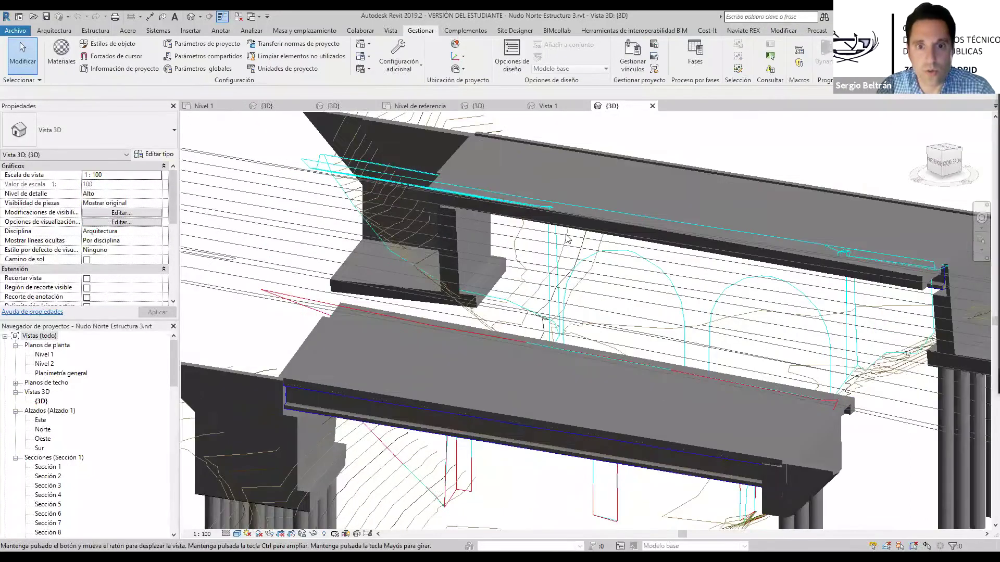
pyautogui.click(569, 240)
pyautogui.press('Escape')
pyautogui.keyDown('shift'); pyautogui.moveTo(569, 239); pyautogui.dragTo(359, 293, button='middle'); pyautogui.keyUp('shift')
pyautogui.click(349, 290)
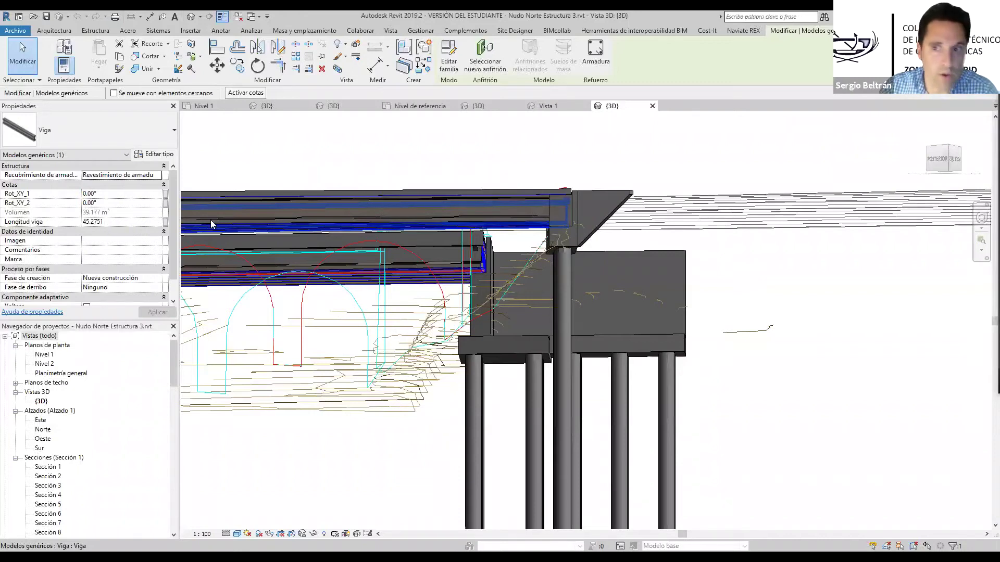
pyautogui.keyDown('shift'); pyautogui.moveTo(285, 215); pyautogui.dragTo(317, 225, button='middle'); pyautogui.keyUp('shift')
pyautogui.click(318, 225)
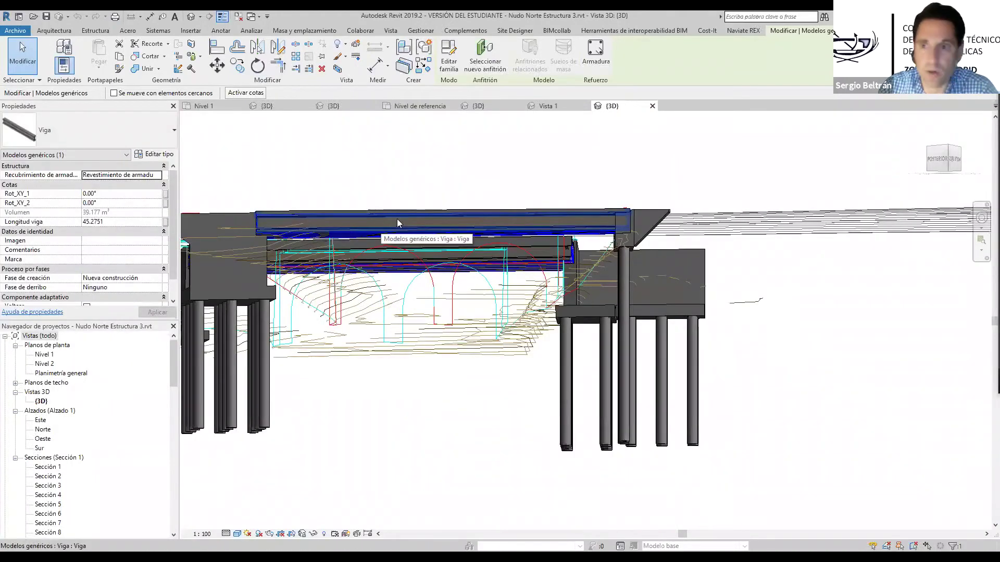
pyautogui.click(459, 196)
pyautogui.keyDown('shift'); pyautogui.moveTo(458, 196); pyautogui.dragTo(498, 271, button='middle'); pyautogui.keyUp('shift')
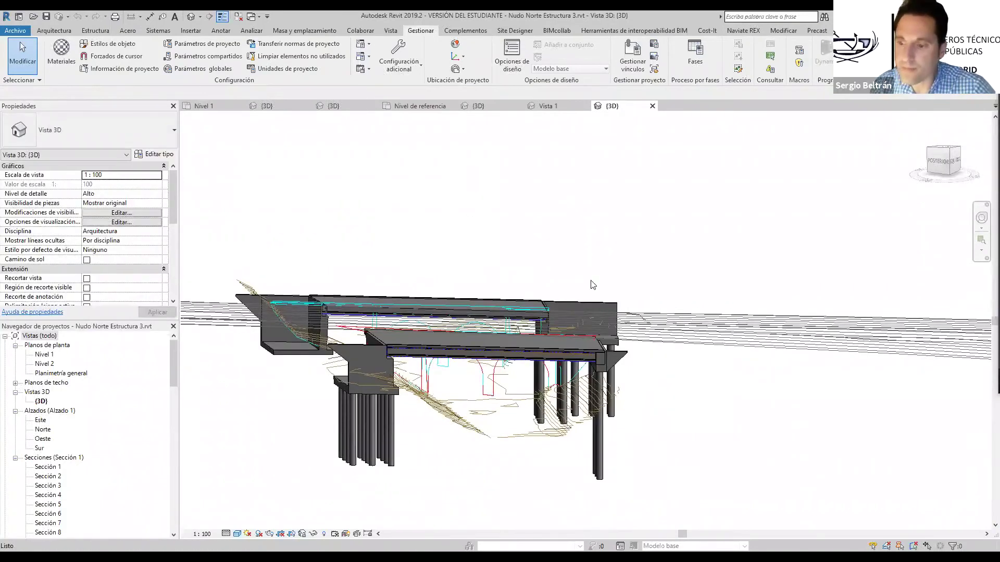
# Examine the two bridge decks with their abutments and beams in the 3D view
pyautogui.scroll(-1, 539, 219)
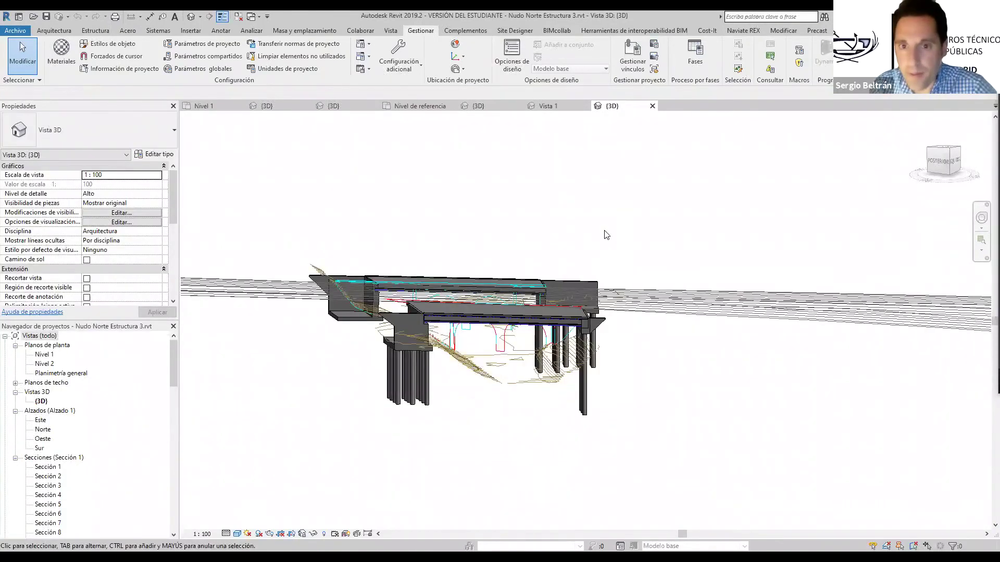
pyautogui.moveTo(536, 212); pyautogui.dragTo(513, 272, button='middle')
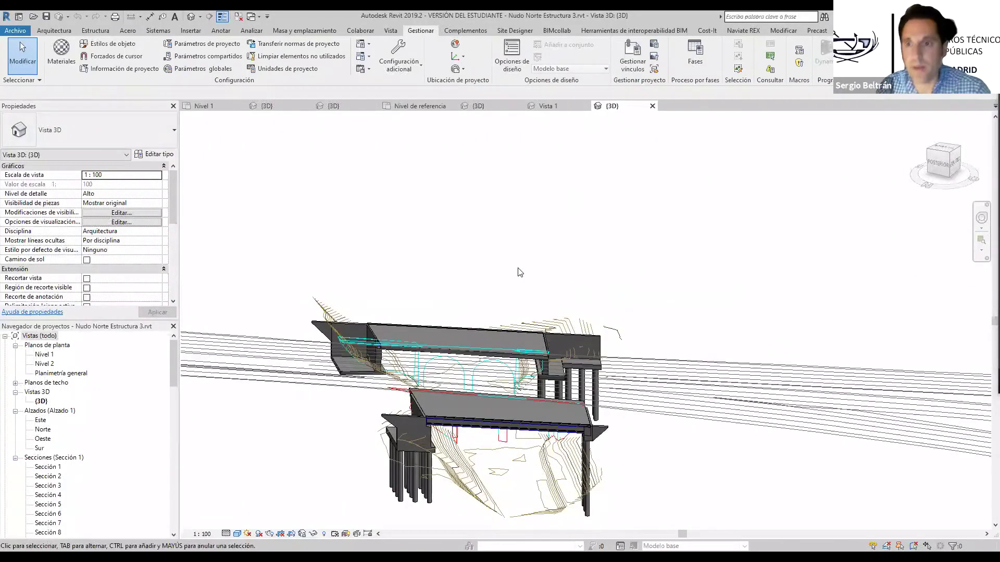
pyautogui.moveTo(588, 283); pyautogui.dragTo(566, 257, button='middle')
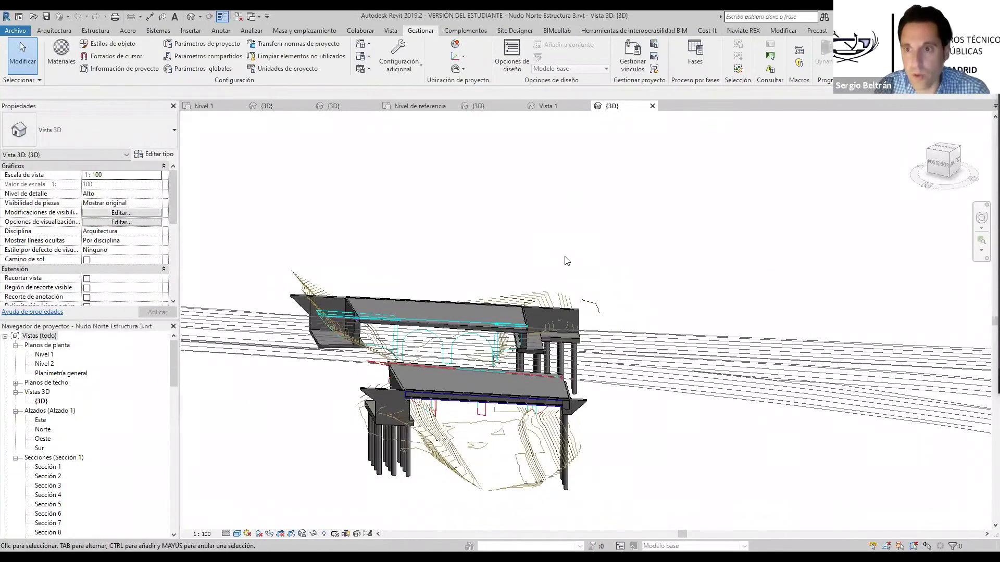
pyautogui.scroll(3, 361, 311)
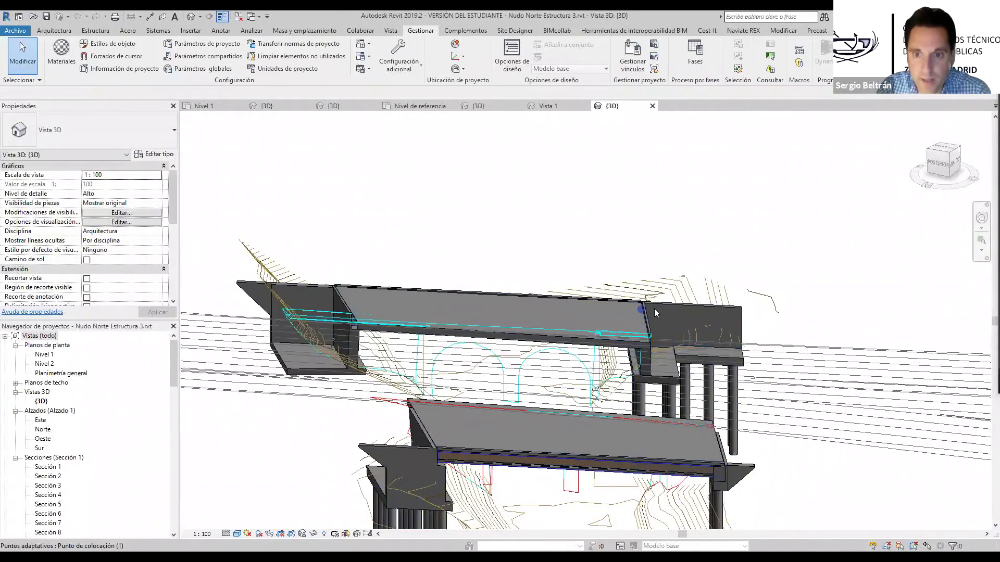
pyautogui.moveTo(641, 305); pyautogui.dragTo(572, 275, button='middle')
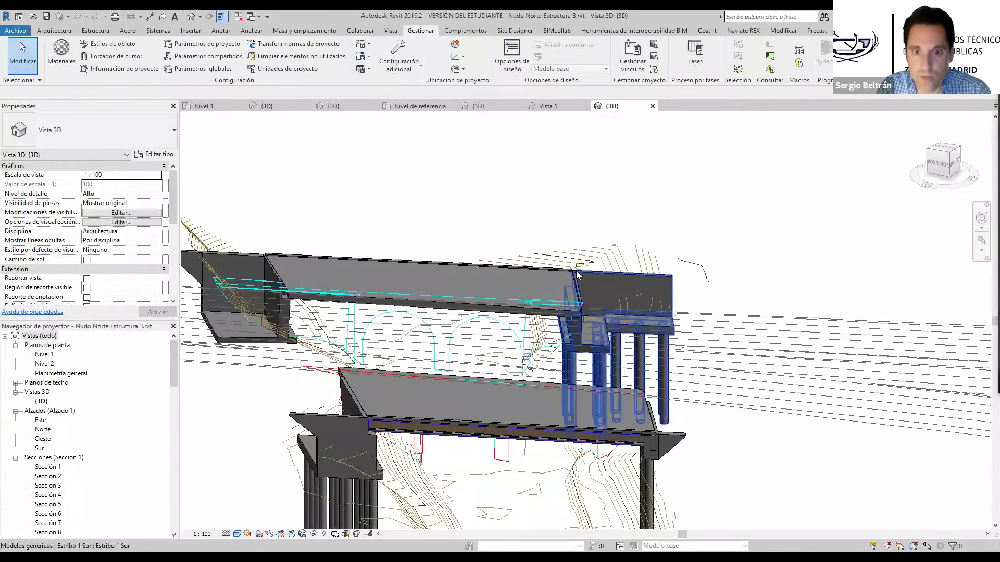
pyautogui.scroll(-1, 581, 271)
pyautogui.moveTo(596, 263); pyautogui.dragTo(534, 261, button='middle')
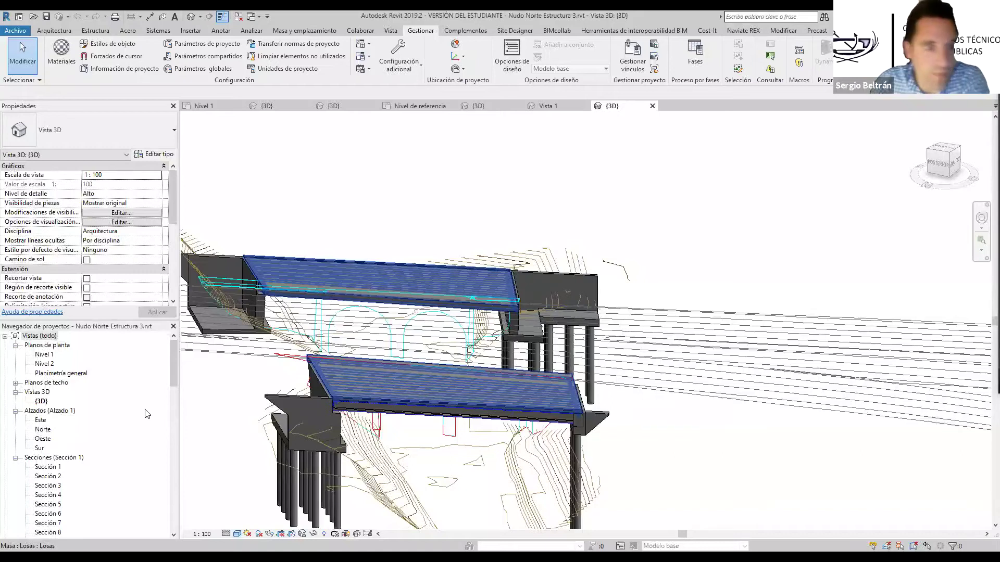
# Open the Pset Longitud viga schedule from the project's schedules
pyautogui.scroll(-6, 47, 458)
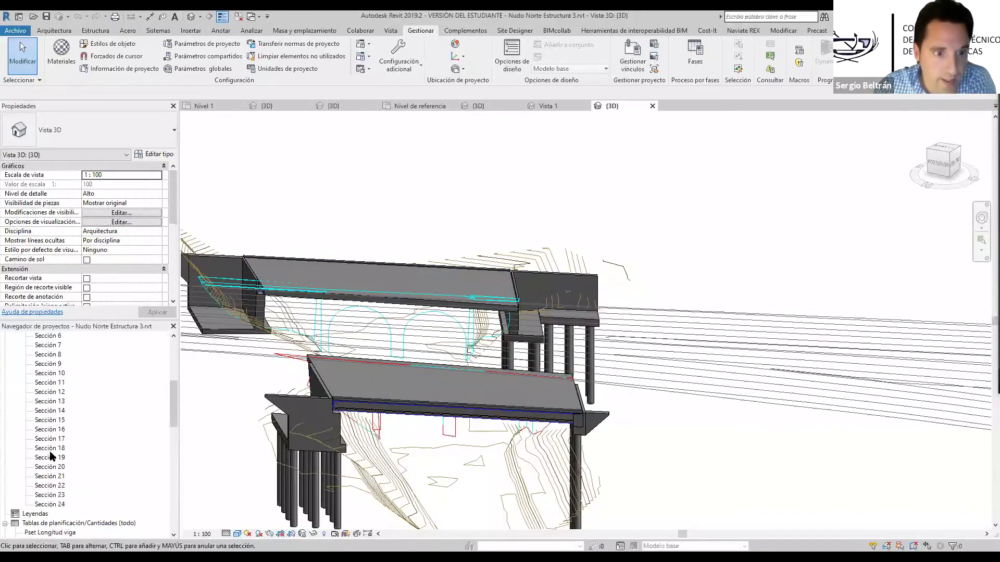
pyautogui.scroll(-2, 57, 448)
pyautogui.scroll(-2, 79, 419)
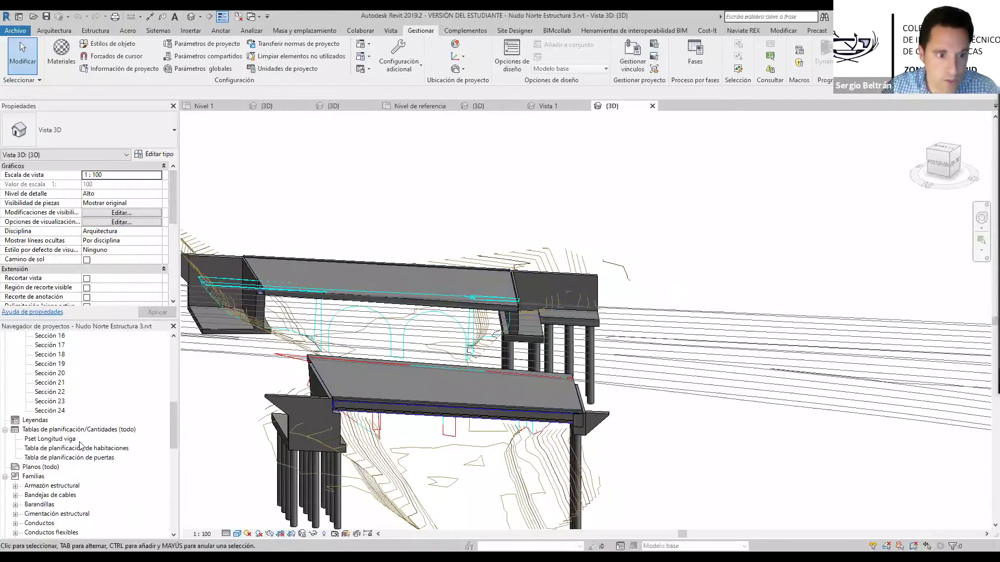
pyautogui.moveTo(524, 291); pyautogui.dragTo(541, 292, button='middle')
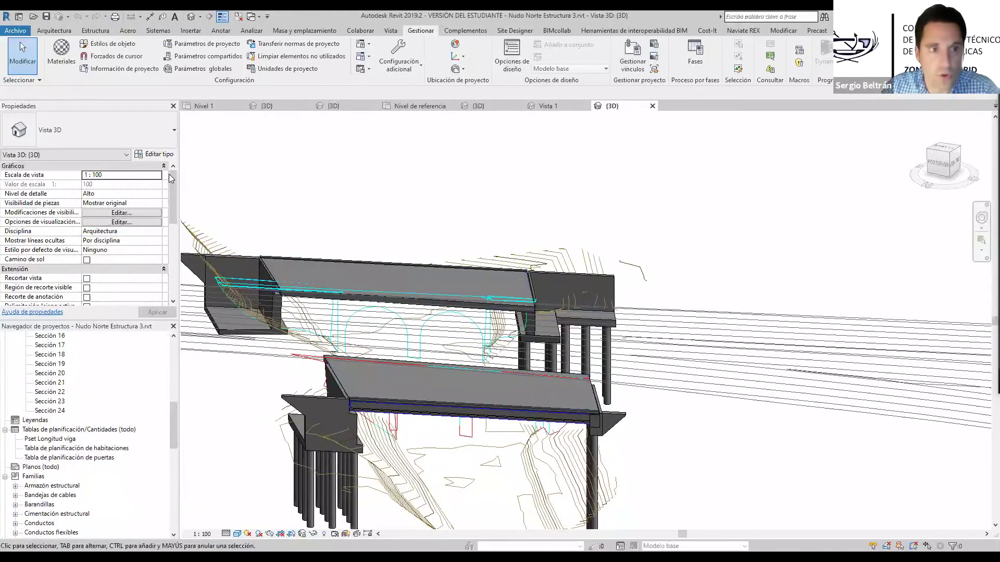
pyautogui.scroll(-6, 125, 250)
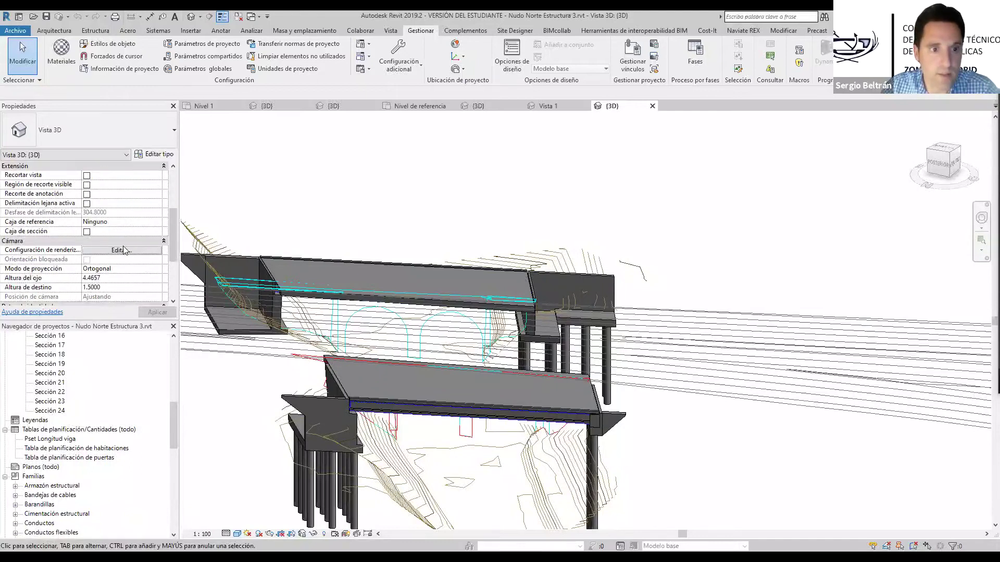
pyautogui.scroll(6, 126, 251)
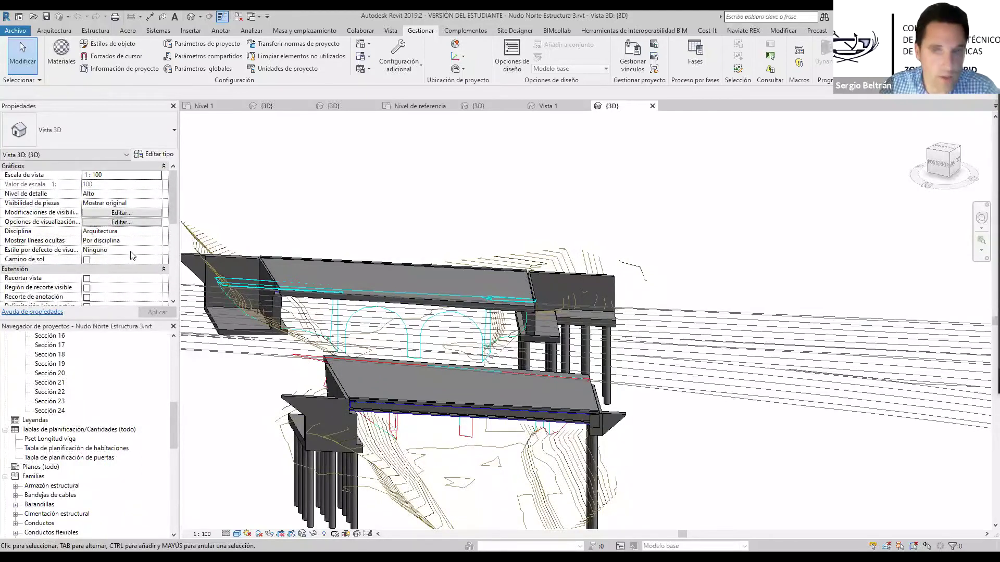
pyautogui.moveTo(173, 211); pyautogui.dragTo(171, 286)
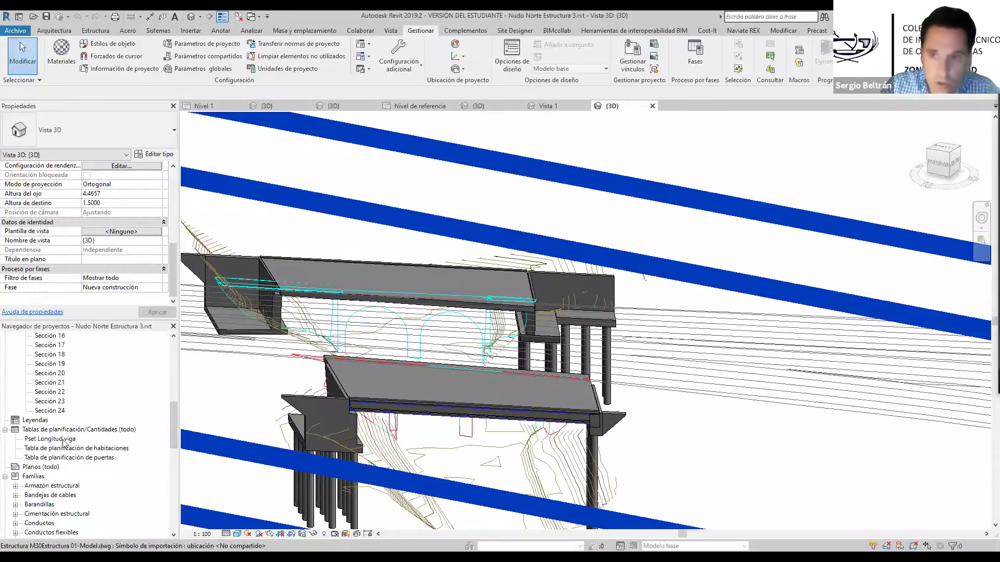
pyautogui.doubleClick(63, 440)
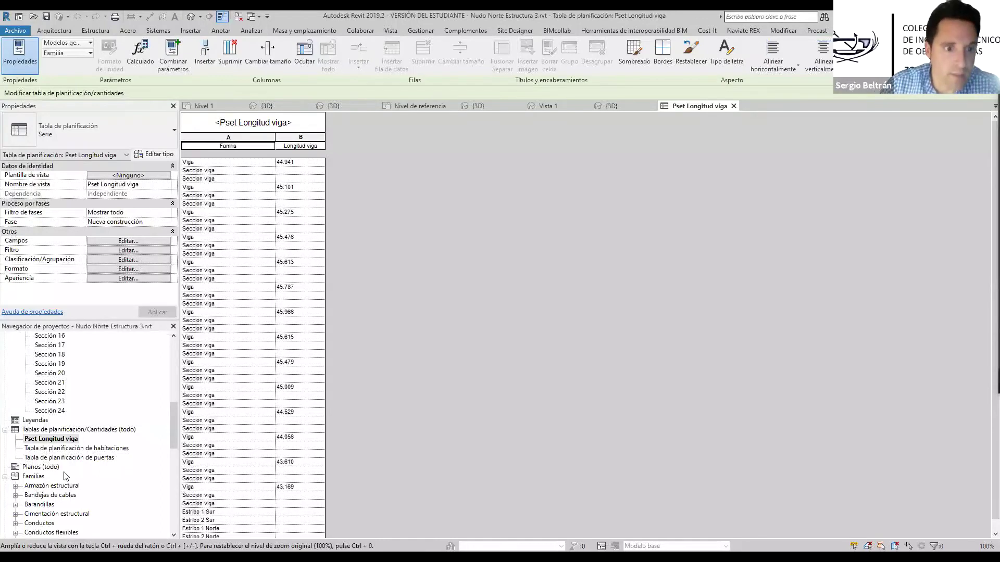
pyautogui.click(57, 440)
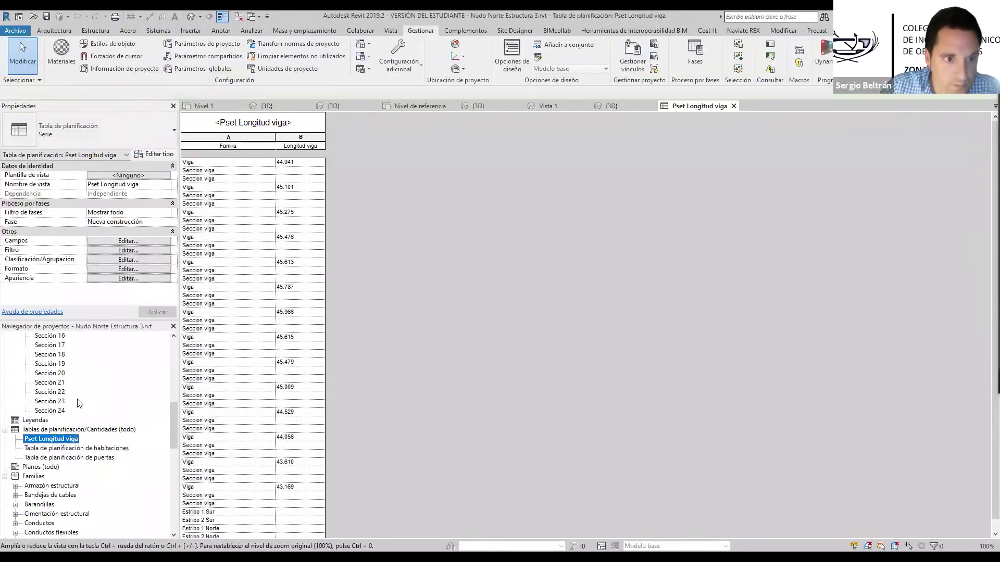
# Add the Volumen field after Longitud viga in the Pset Longitud viga schedule
pyautogui.click(128, 240)
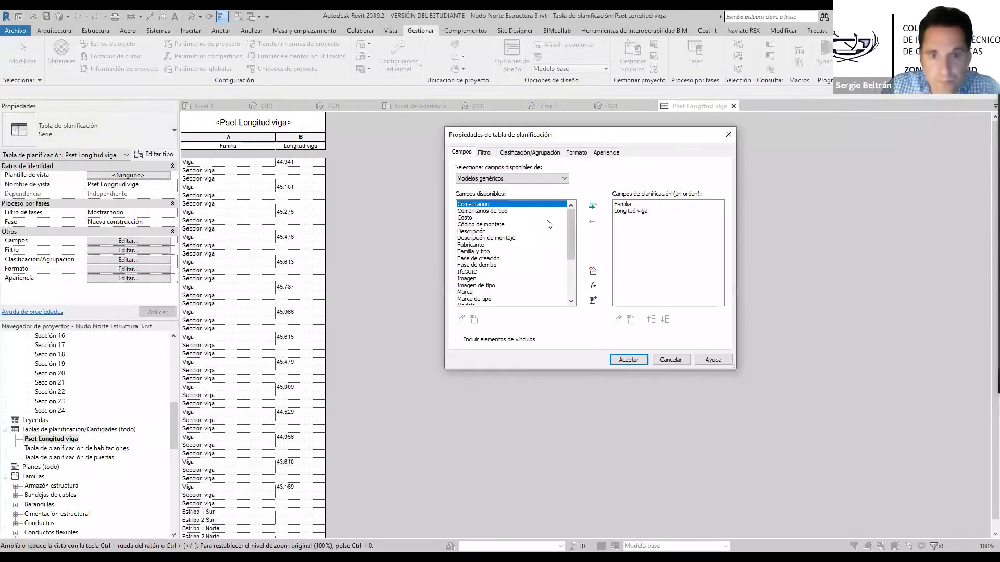
pyautogui.click(631, 212)
pyautogui.click(502, 154)
pyautogui.click(461, 152)
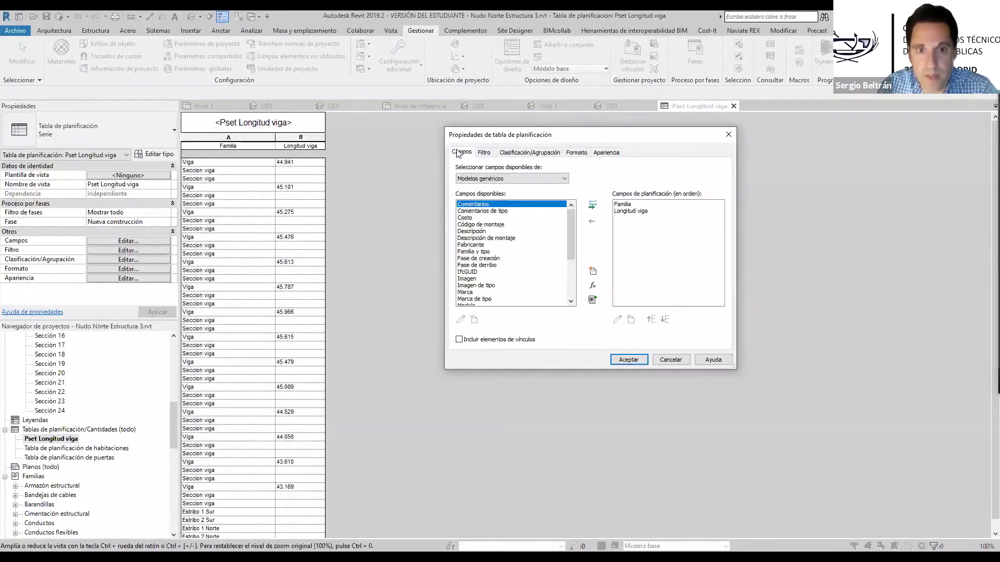
pyautogui.scroll(-10, 500, 268)
pyautogui.click(476, 299)
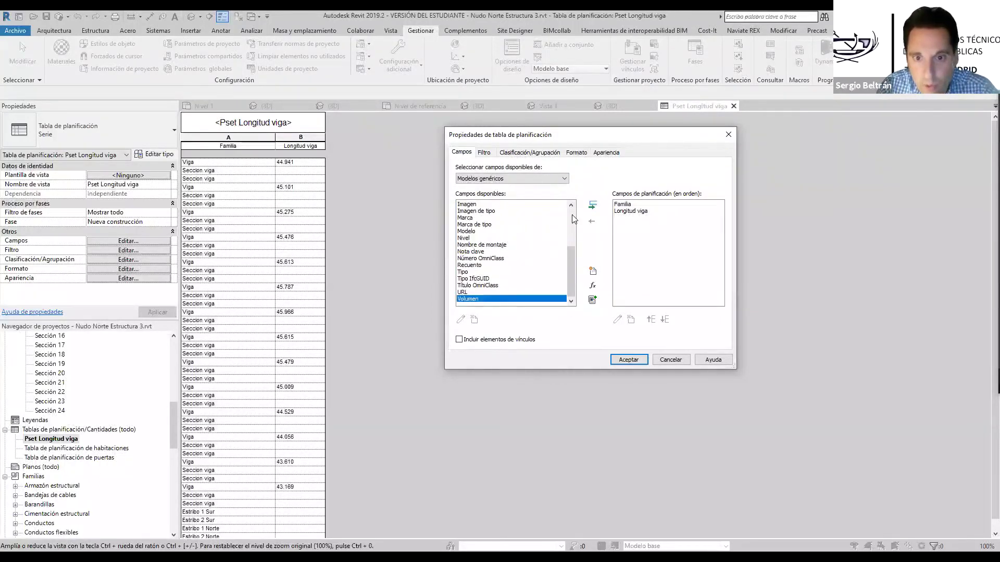
pyautogui.click(592, 205)
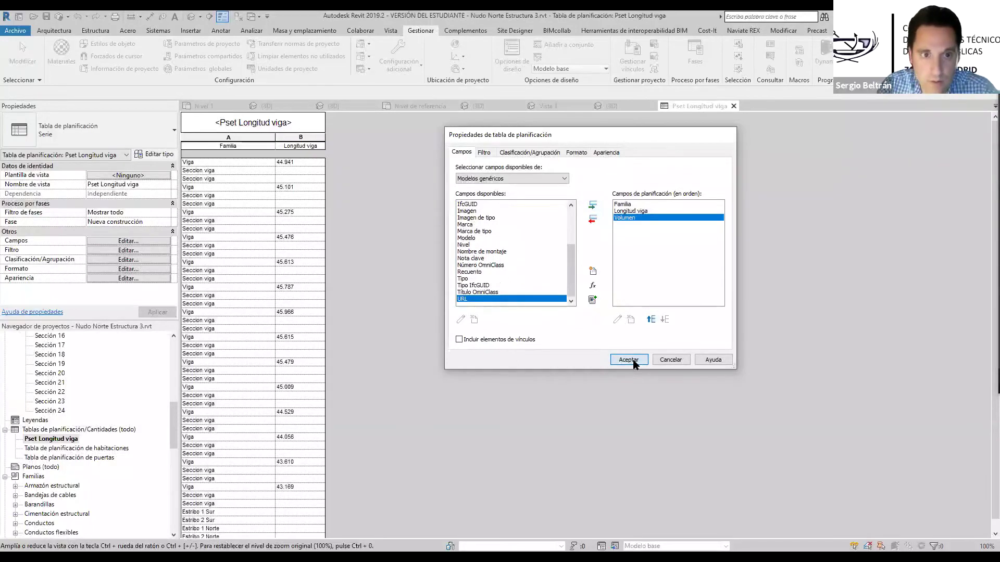
pyautogui.click(628, 360)
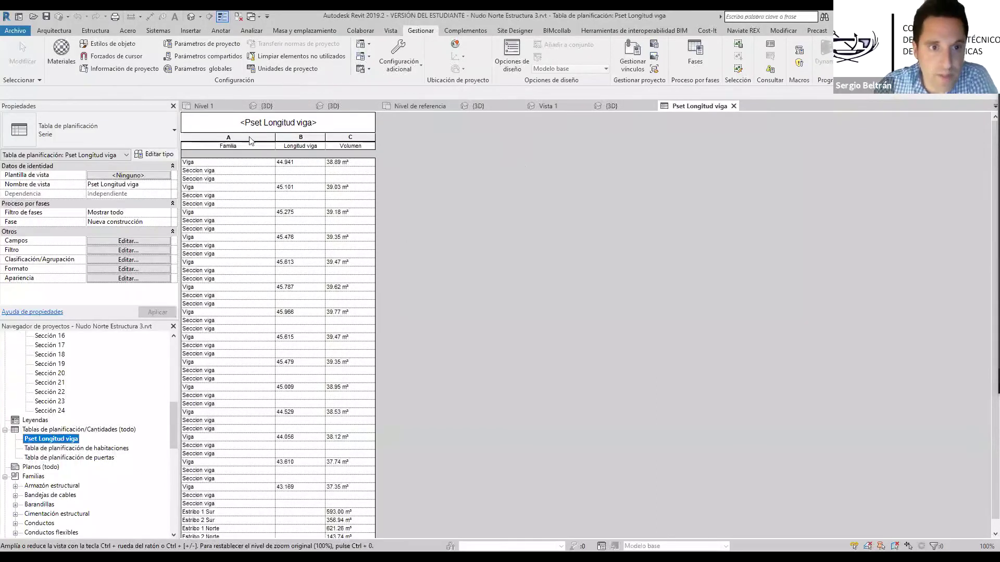
# Return to the bridge's 3D view and start an IFC export of the Nudo Norte Estructura 3 project
pyautogui.click(627, 109)
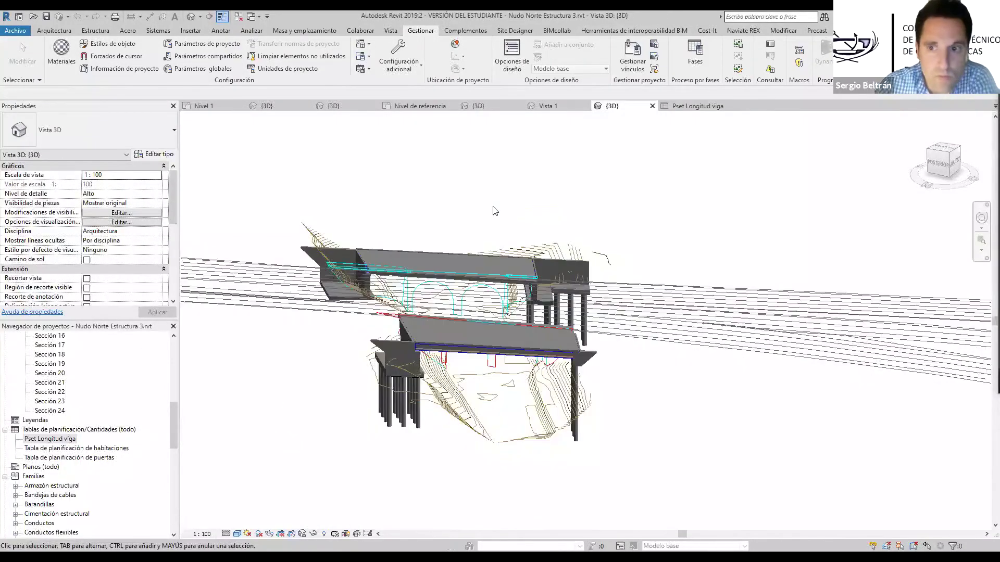
pyautogui.click(11, 32)
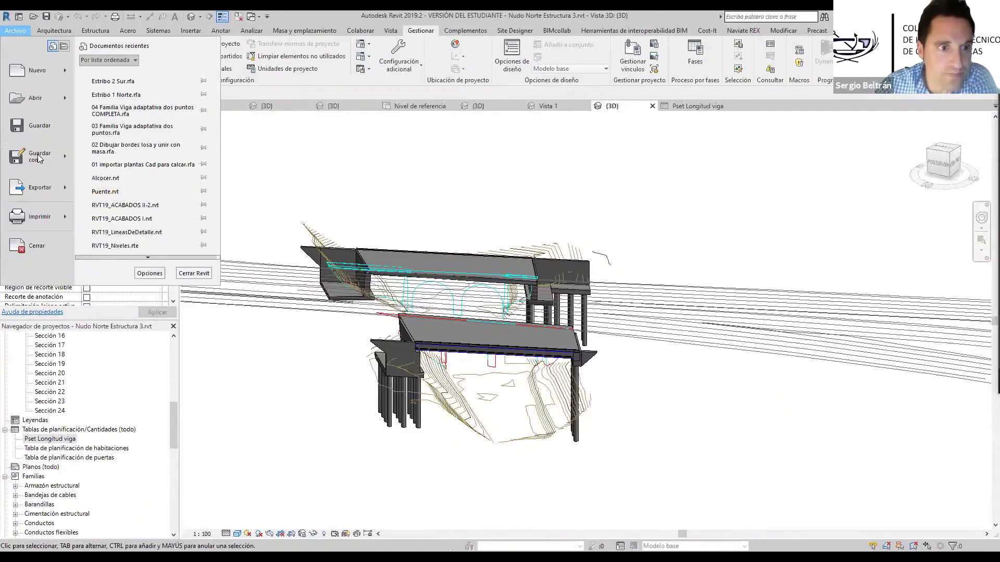
pyautogui.moveTo(67, 188)
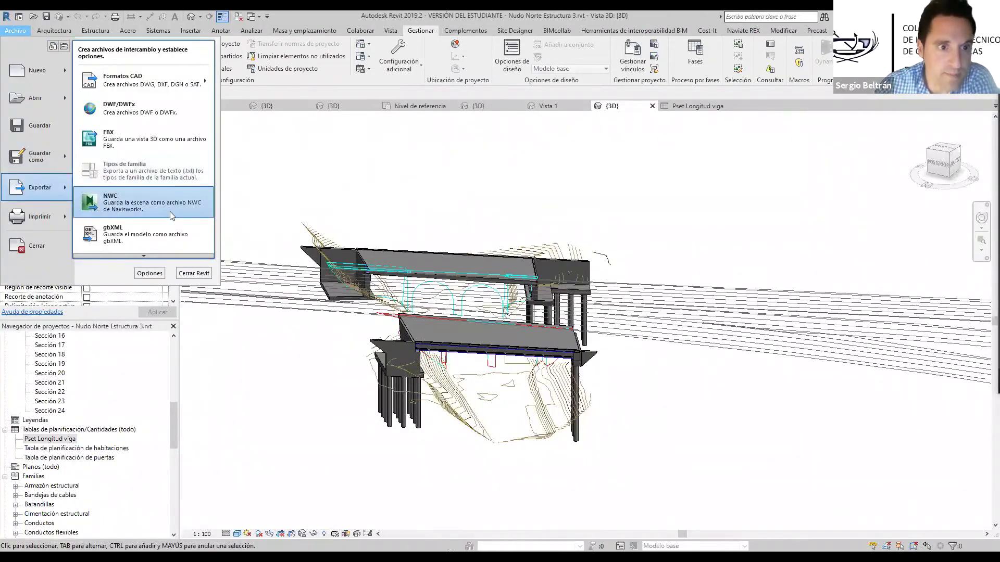
pyautogui.moveTo(154, 253)
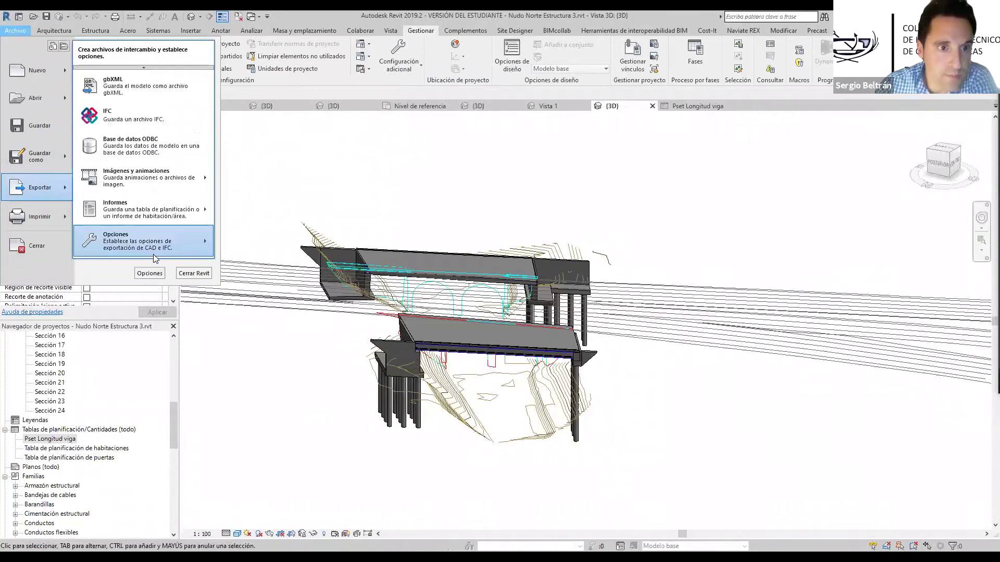
pyautogui.click(640, 191)
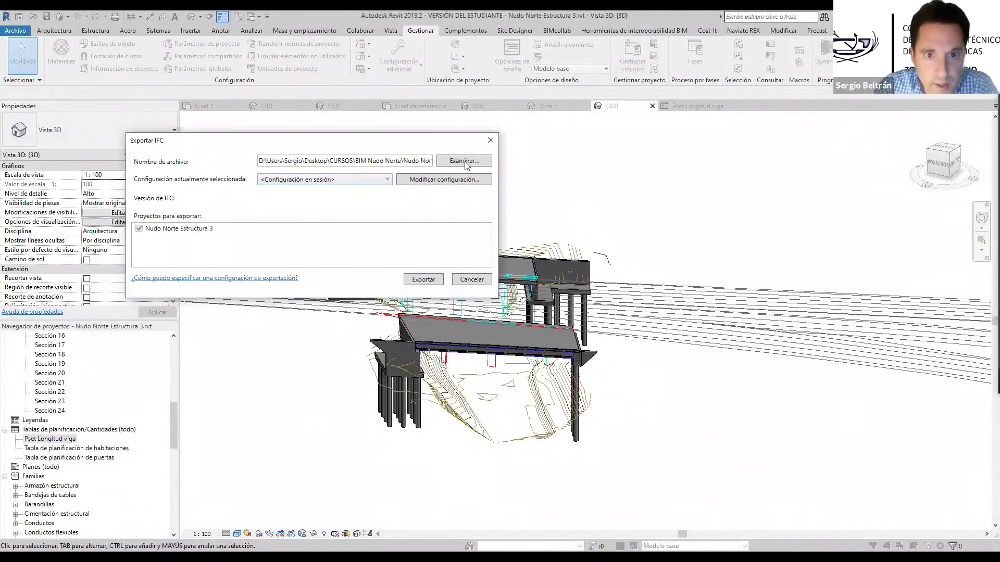
# Configure the IFC export's property sets so that only schedules with IFC, Pset or Common in their title are exported
pyautogui.click(443, 179)
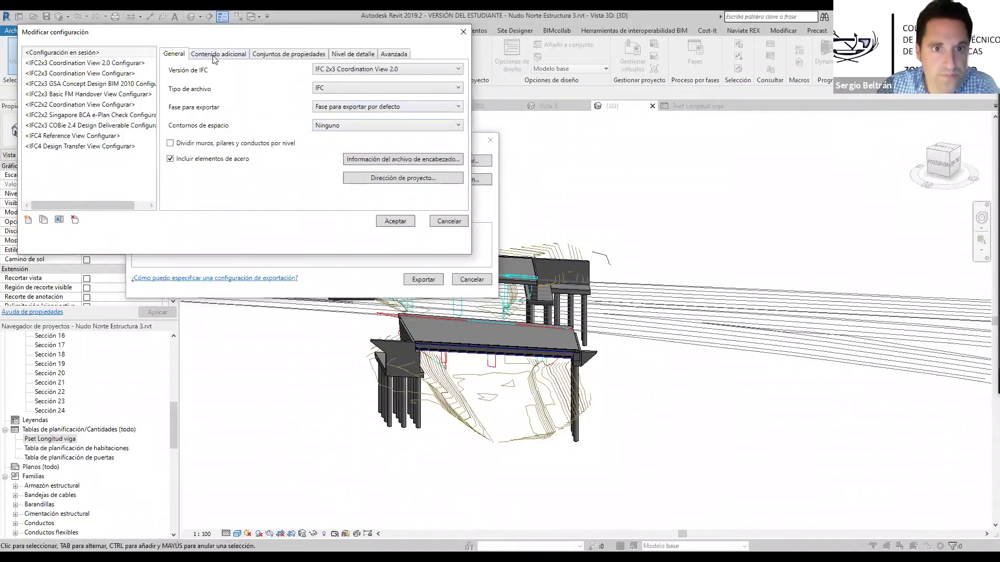
pyautogui.click(214, 55)
pyautogui.click(281, 56)
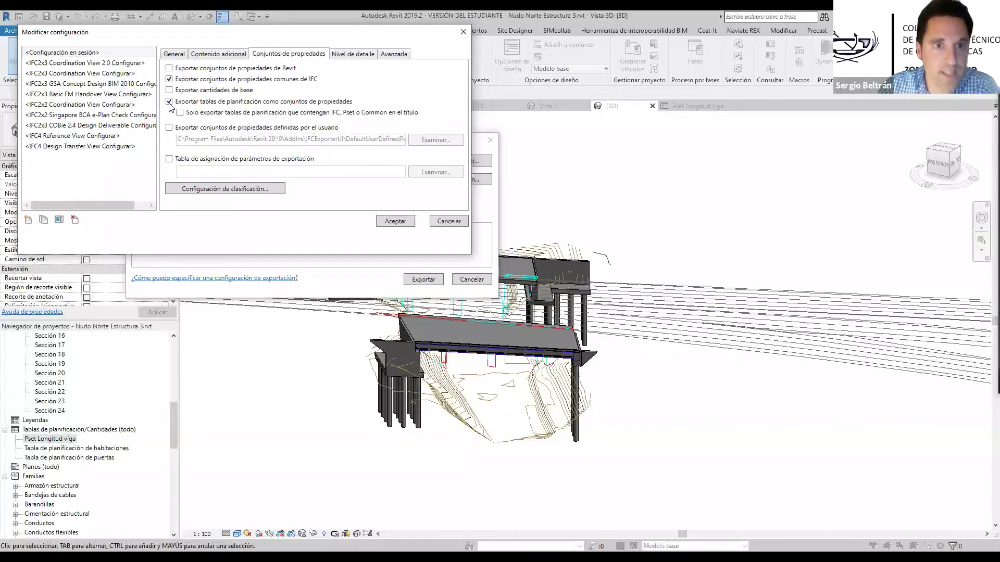
pyautogui.click(180, 113)
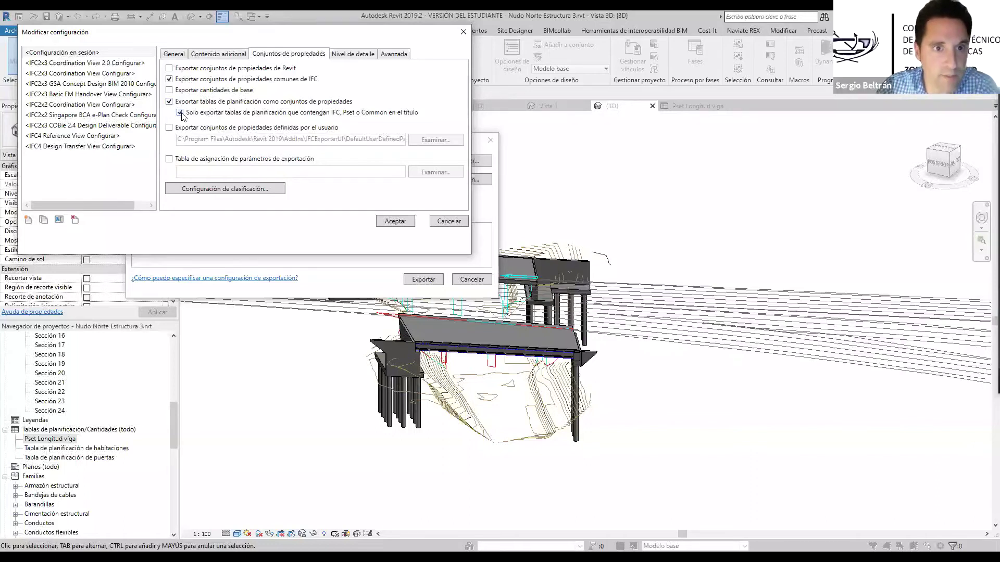
pyautogui.click(354, 115)
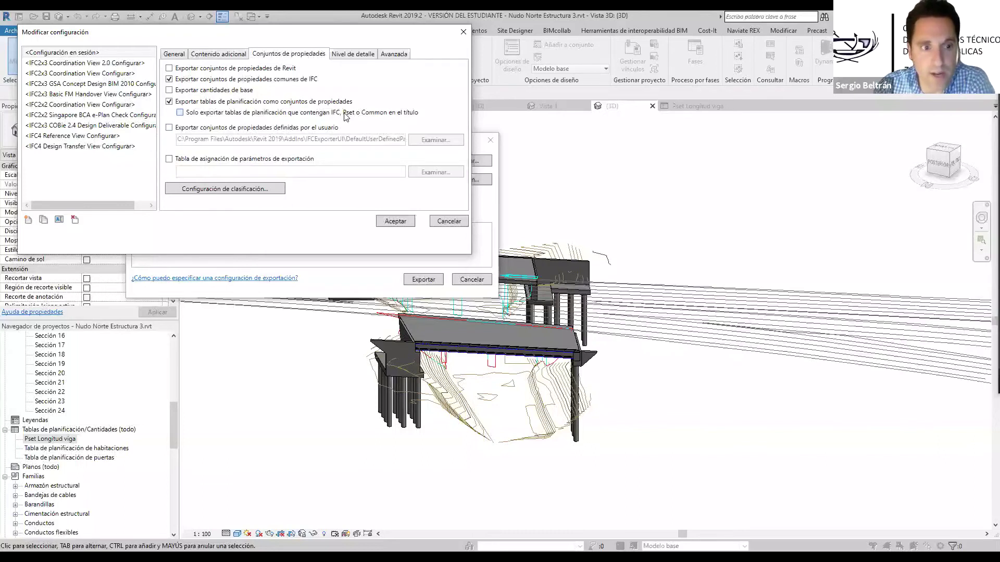
pyautogui.click(349, 116)
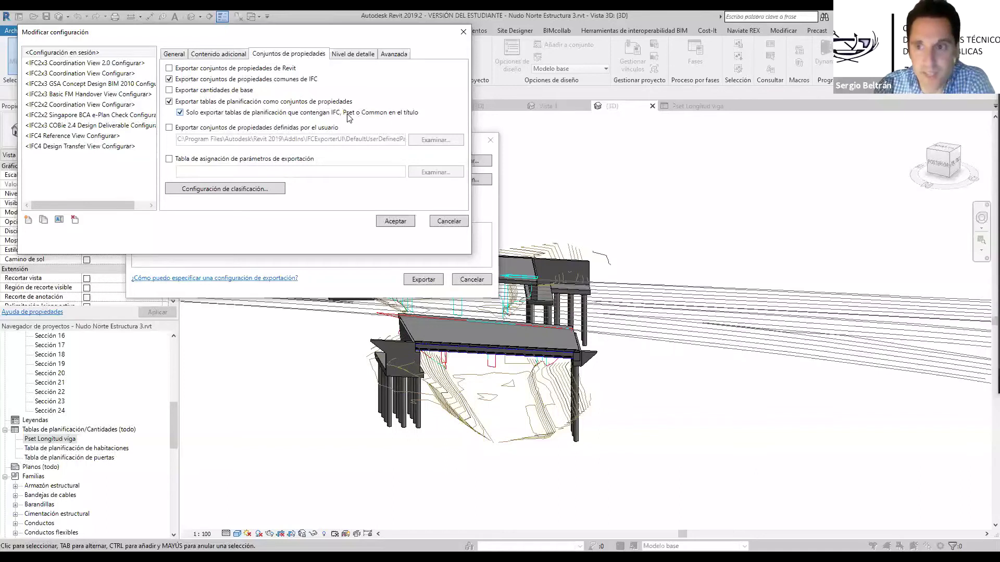
pyautogui.click(395, 222)
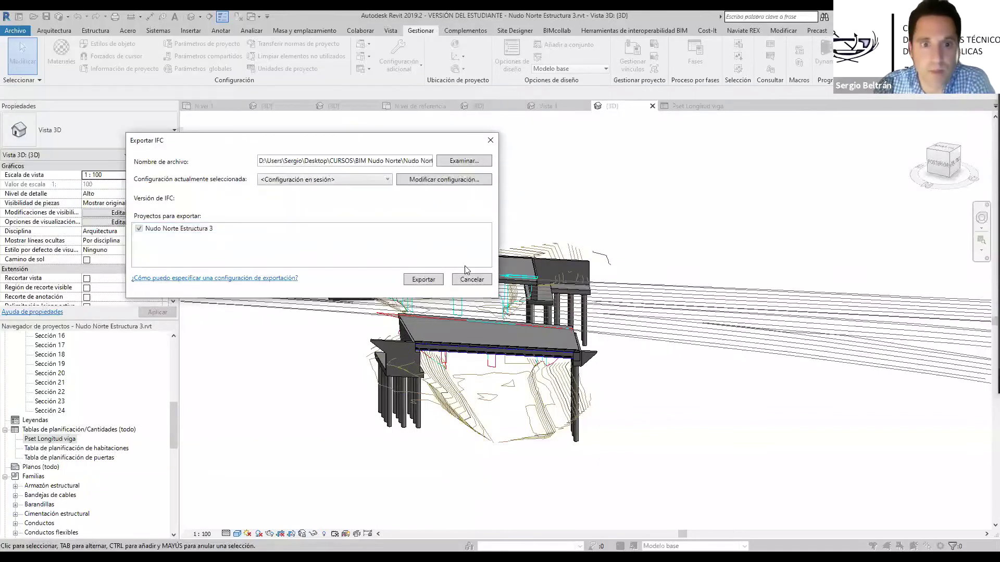
# Try the IFC export of Nudo Norte Estructura 3, decline replacing the existing file and cancel the export
pyautogui.click(423, 279)
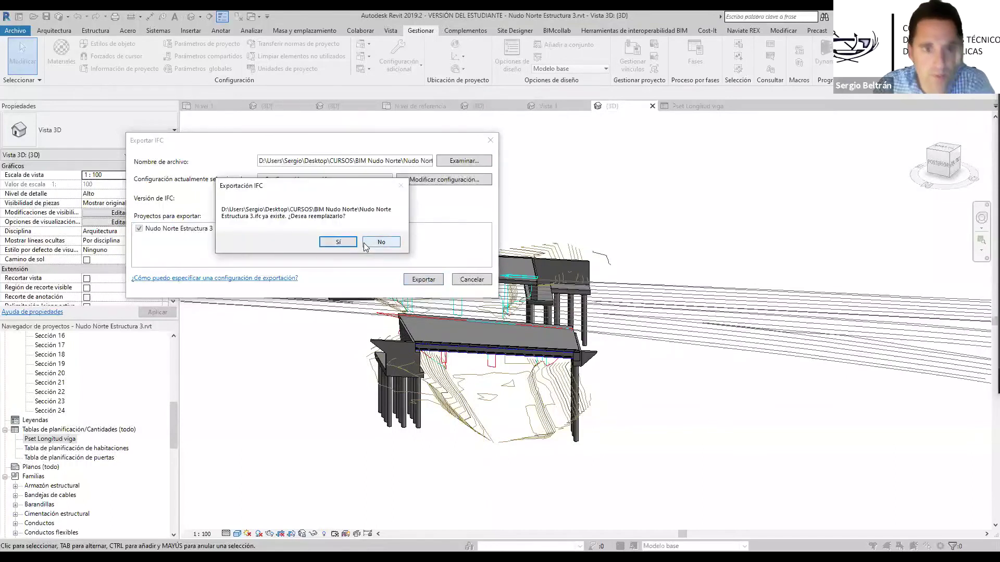
pyautogui.click(381, 243)
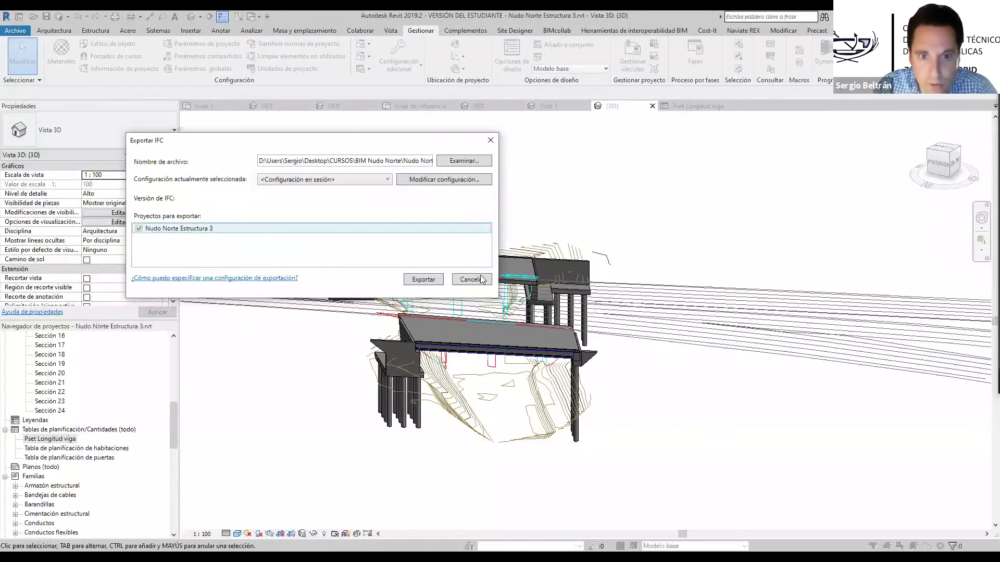
pyautogui.click(472, 280)
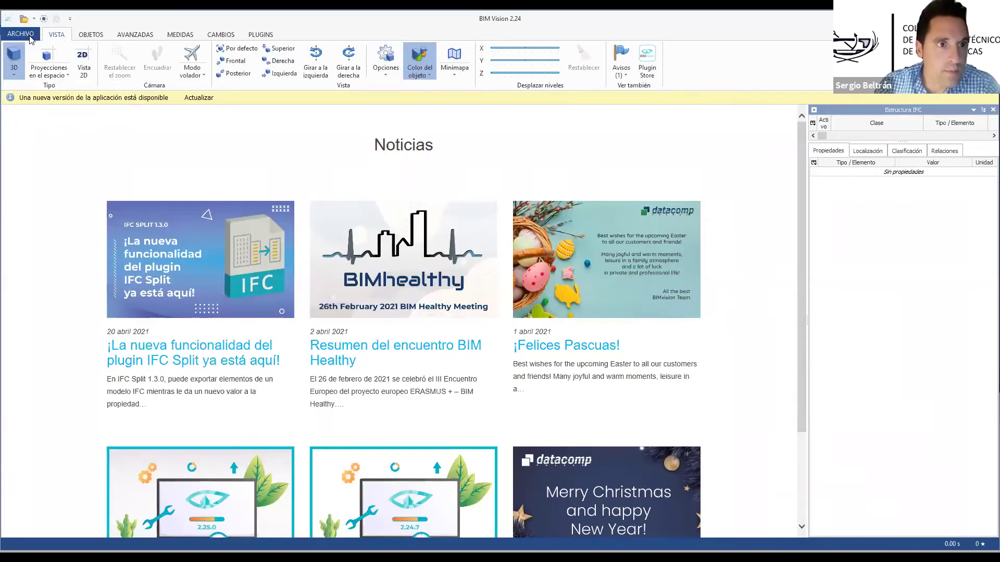
# Switch to BIM Vision, open Nudo Norte Estructura 3.ifc and inspect the bridge model up close
pyautogui.click(21, 33)
pyautogui.click(144, 60)
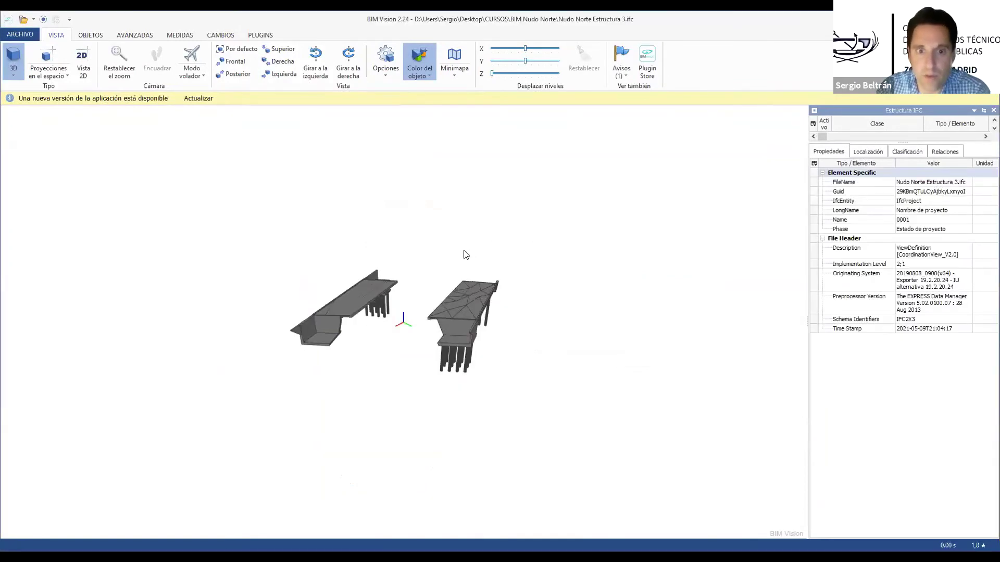
pyautogui.scroll(2, 435, 264)
pyautogui.scroll(-5, 466, 220)
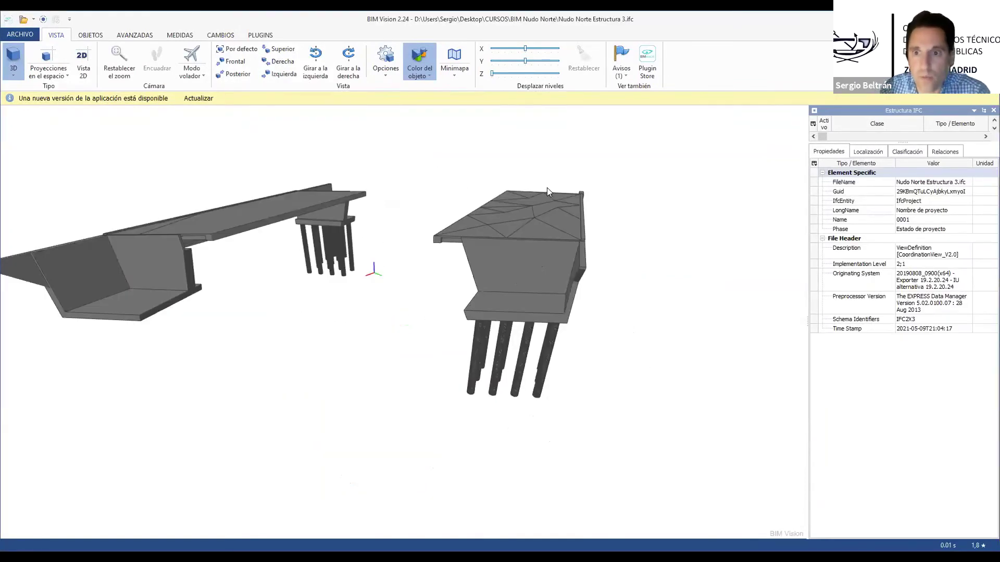
# Select the edge beam of the nearer bridge deck and read its Pset Longitud viga properties
pyautogui.scroll(4, 489, 247)
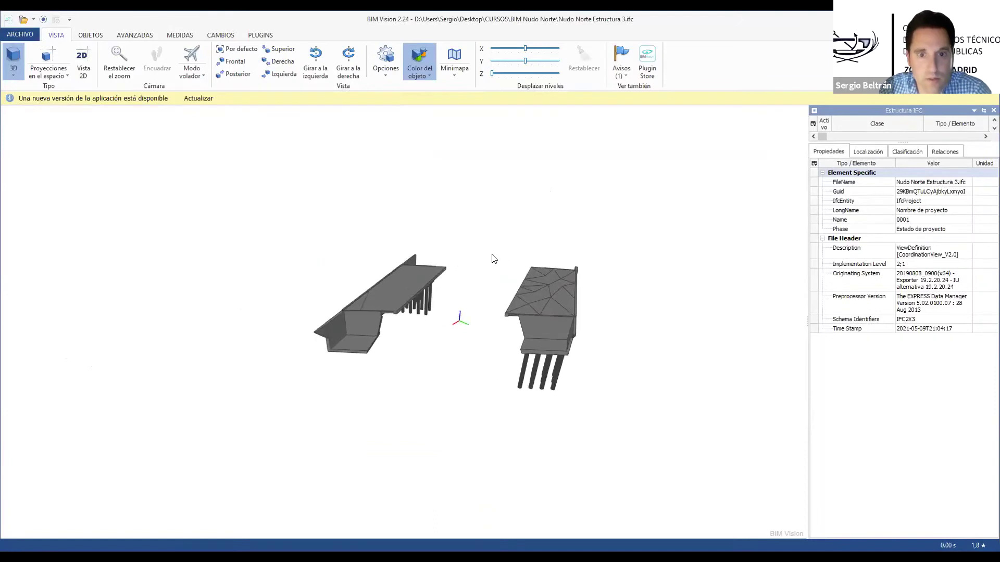
pyautogui.moveTo(463, 239); pyautogui.dragTo(418, 243)
pyautogui.scroll(-3, 510, 233)
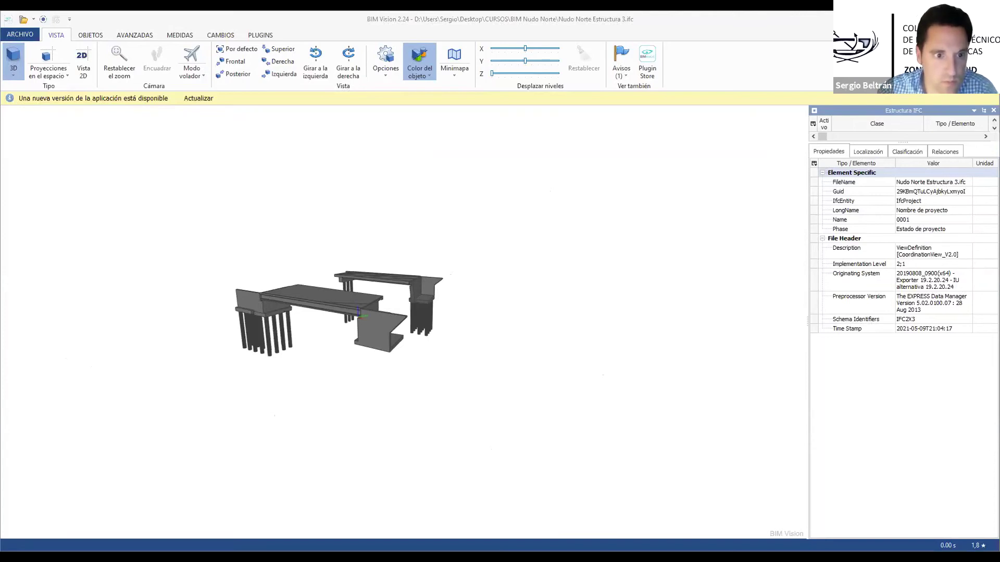
pyautogui.click(387, 296)
pyautogui.scroll(5, 344, 302)
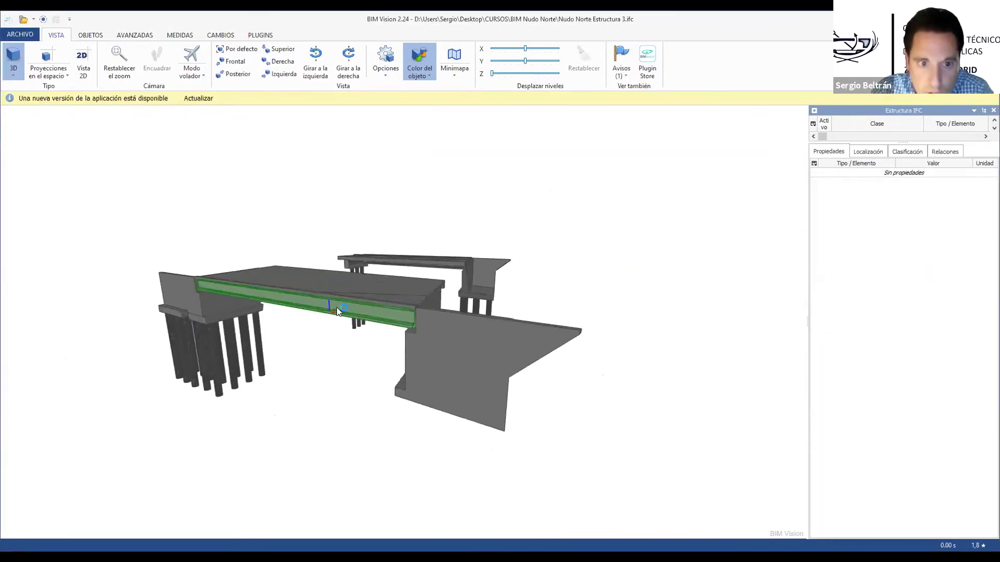
pyautogui.moveTo(351, 296); pyautogui.dragTo(313, 243)
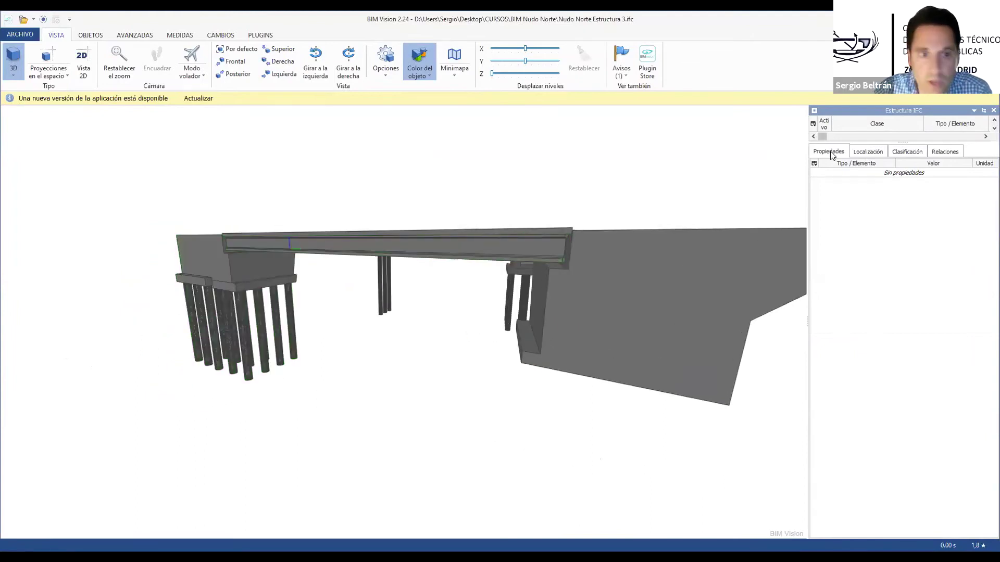
pyautogui.click(449, 246)
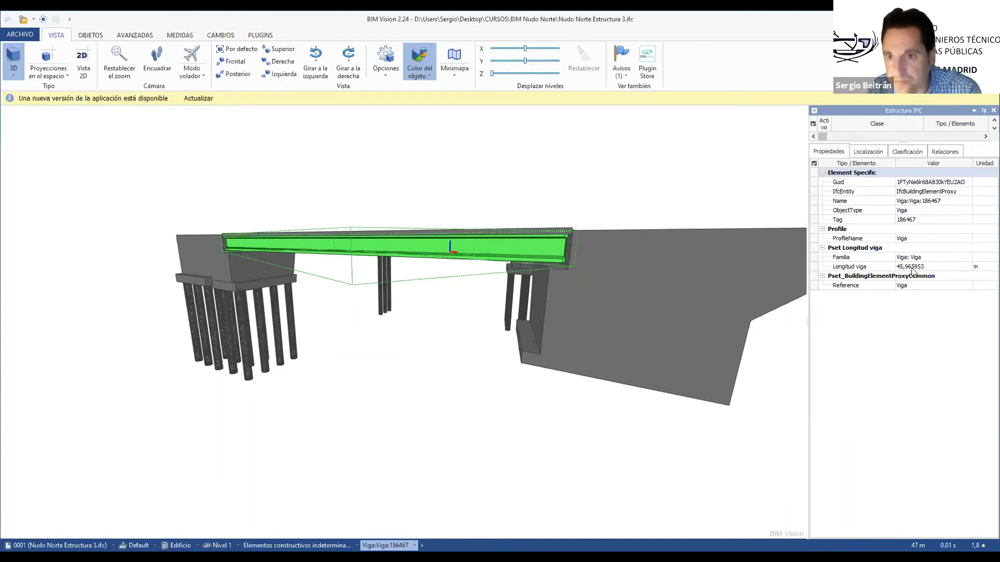
# Review the selected beam's location, classification and relations data, and return to its properties
pyautogui.click(867, 154)
pyautogui.click(907, 152)
pyautogui.click(945, 152)
pyautogui.click(832, 150)
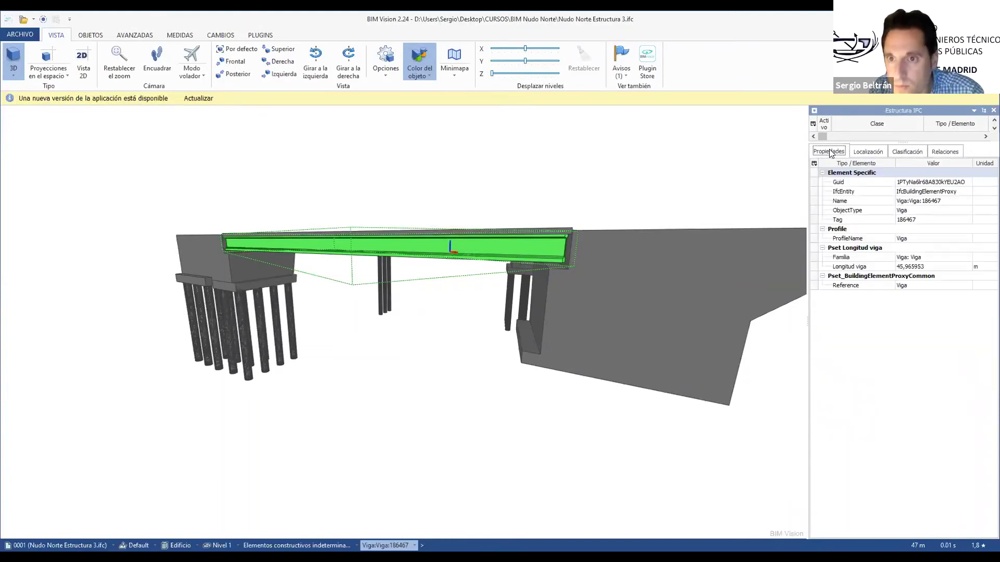
# Select the Estribo 2 Sur abutment and check its IfcEntity property
pyautogui.click(715, 237)
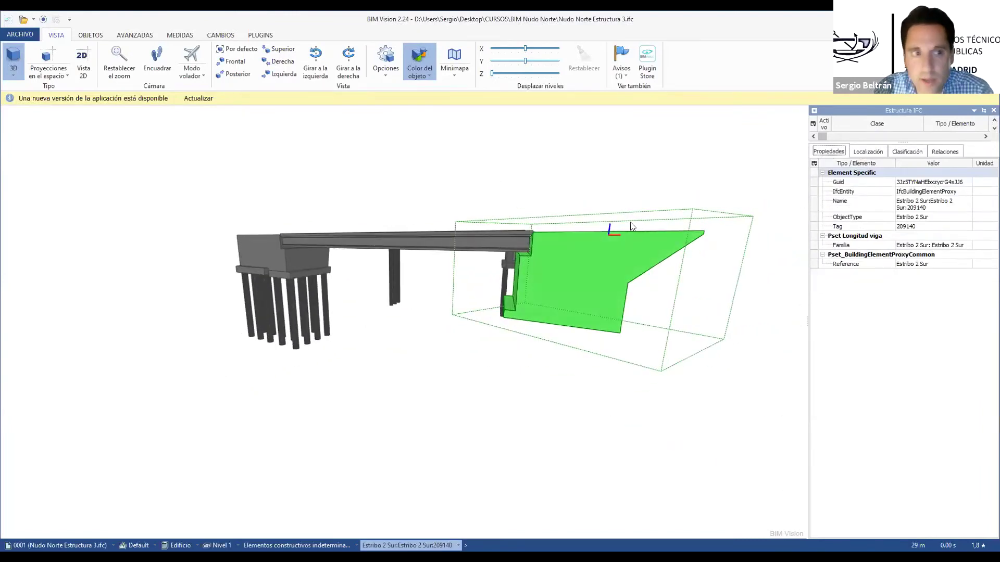
pyautogui.moveTo(632, 224); pyautogui.dragTo(625, 235)
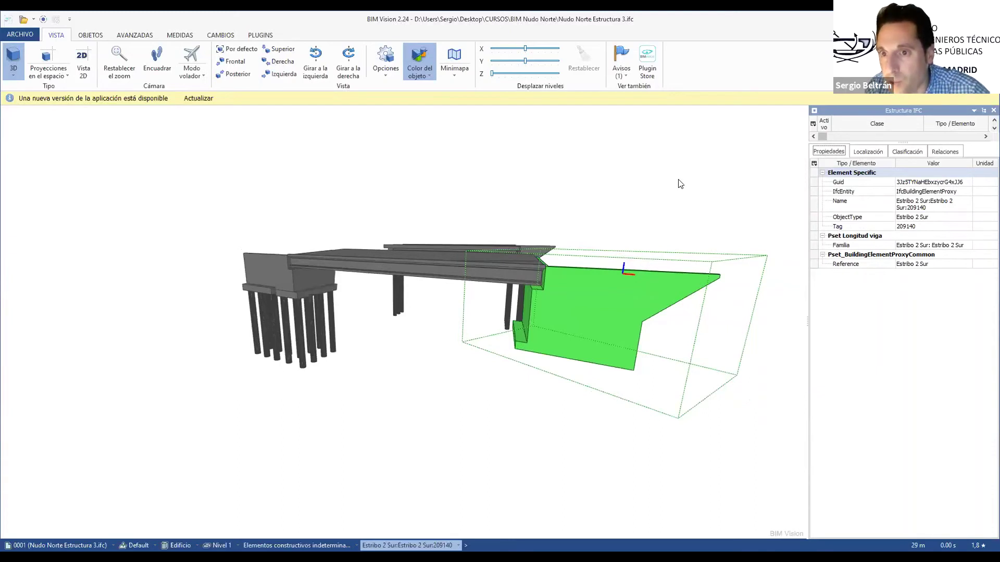
pyautogui.click(957, 192)
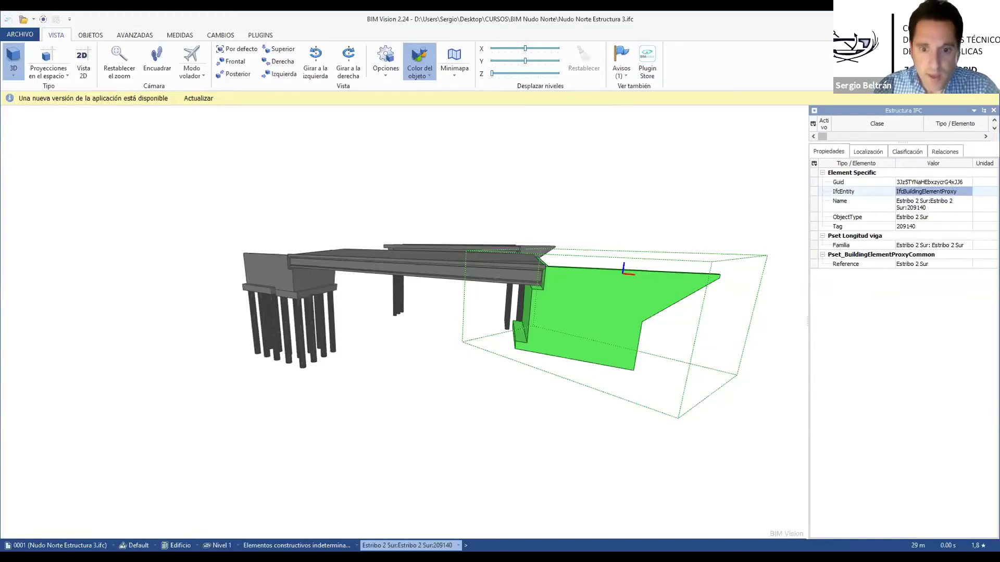
# Shift the selected Estribo 2 Sur abutment away from the end of the bridge deck
pyautogui.click(490, 558)
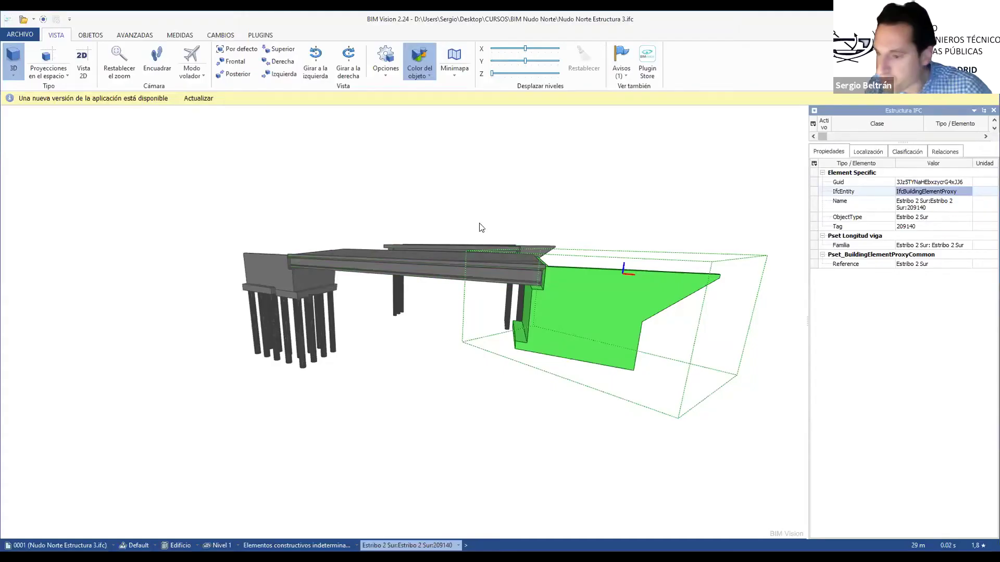
pyautogui.moveTo(443, 232); pyautogui.dragTo(462, 240, button='middle')
pyautogui.moveTo(379, 236); pyautogui.dragTo(403, 263, button='middle')
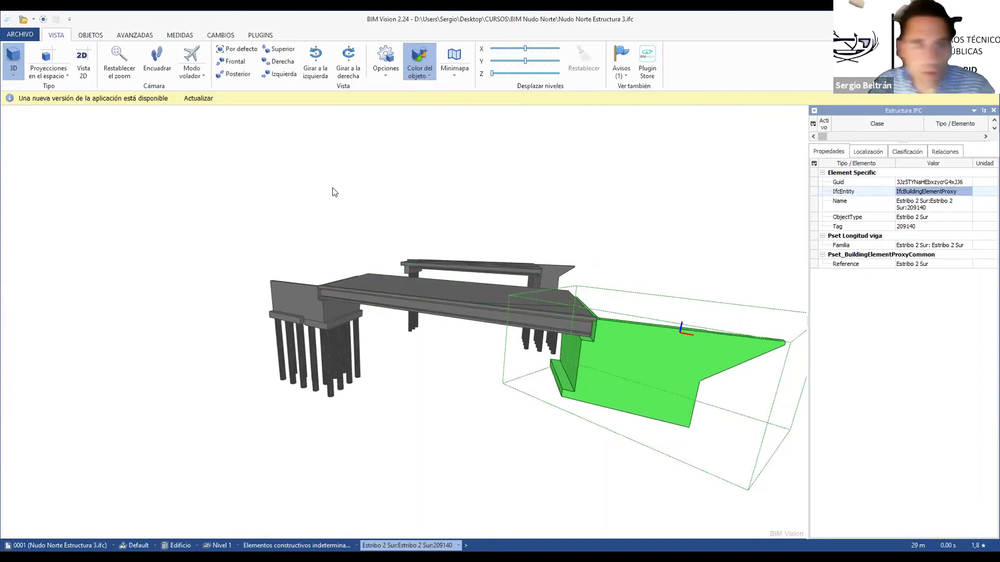
pyautogui.moveTo(307, 171); pyautogui.dragTo(495, 186)
pyautogui.scroll(-3, 430, 181)
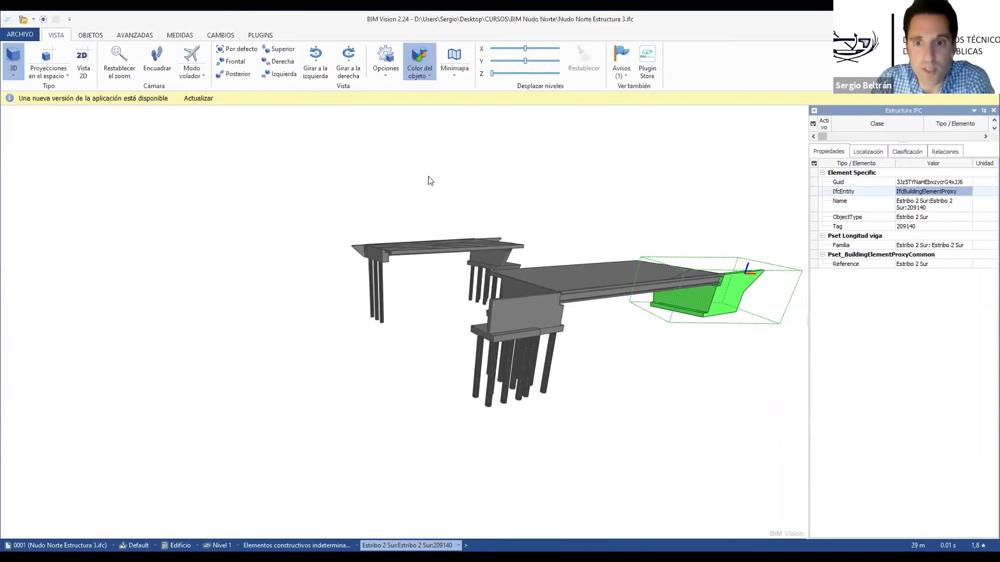
pyautogui.moveTo(444, 182); pyautogui.dragTo(487, 213)
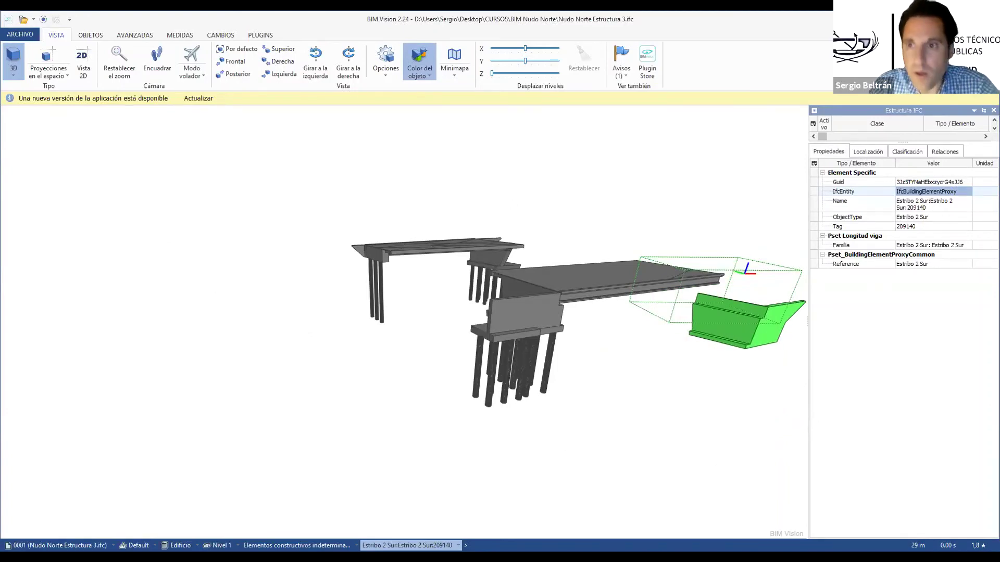